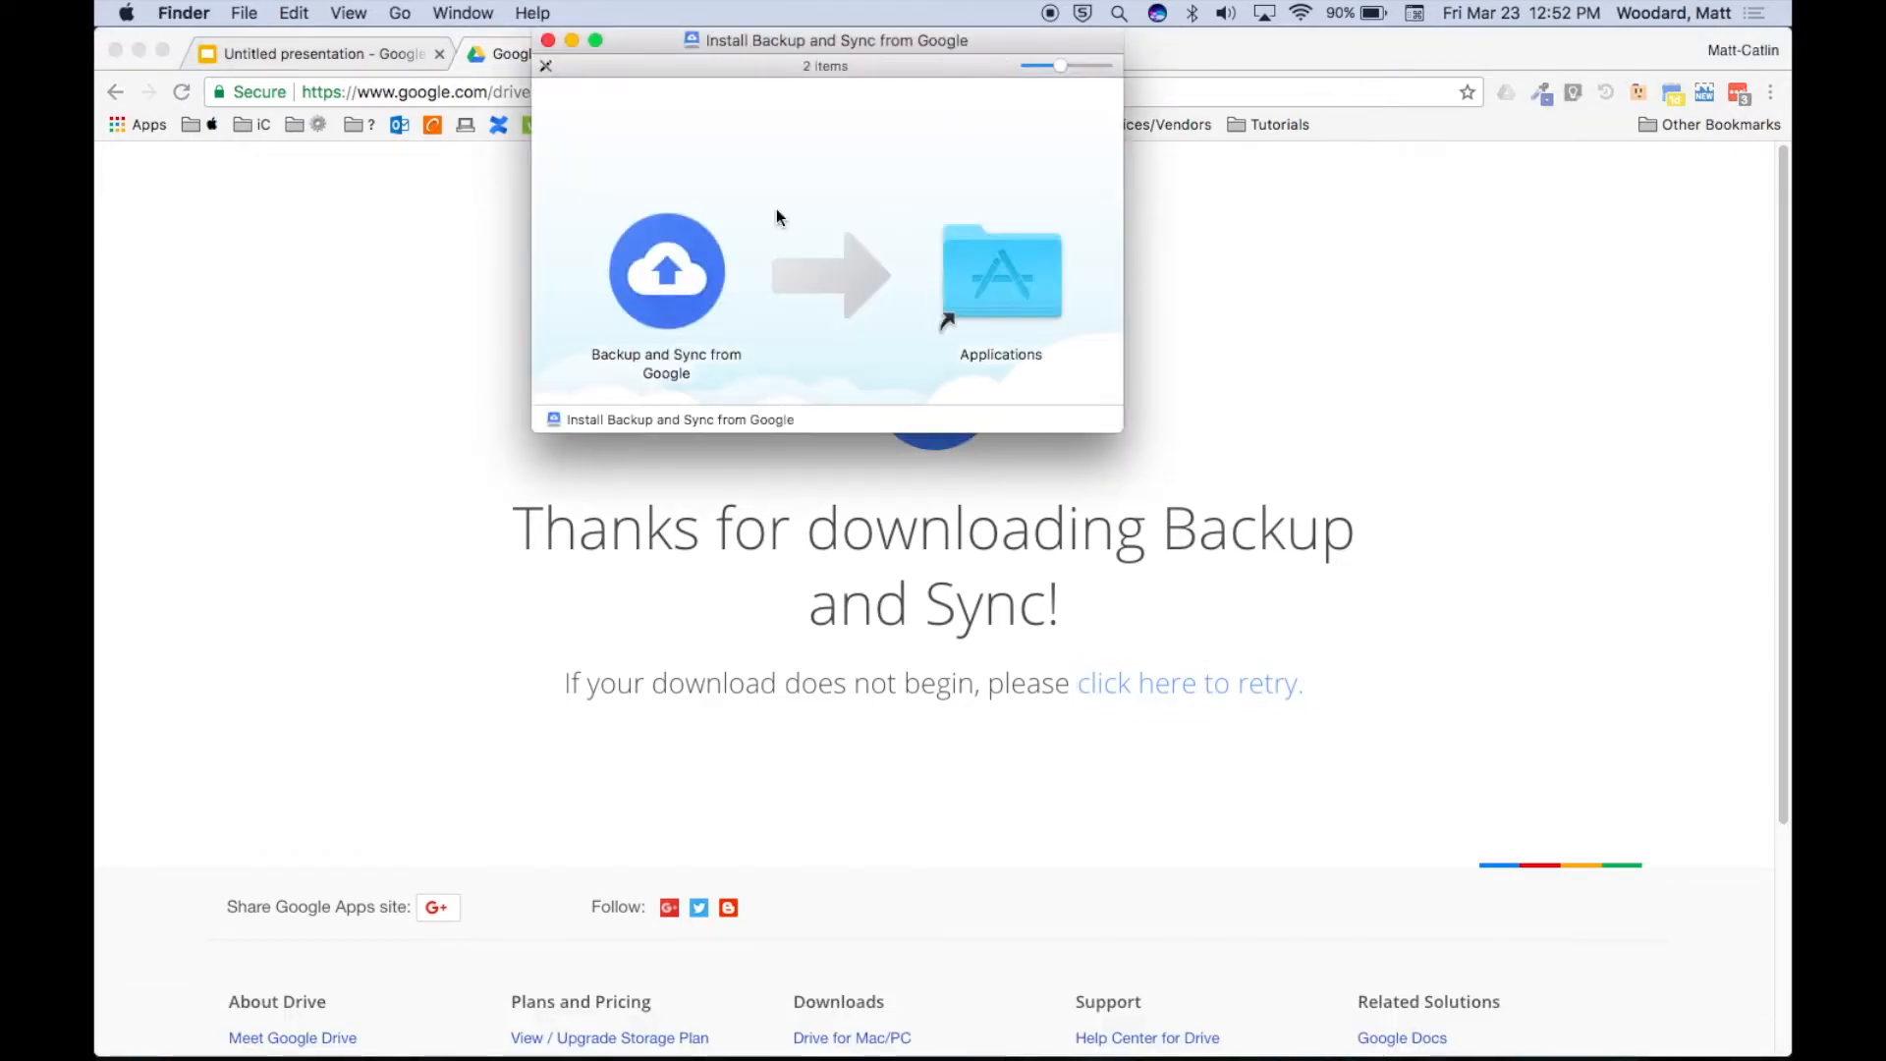
Install Backup and Sync from Google into Applications and launch it, approving the security warning.
{"action": "left_click_drag", "start_coordinate": [675, 263], "coordinate": [1016, 295]}
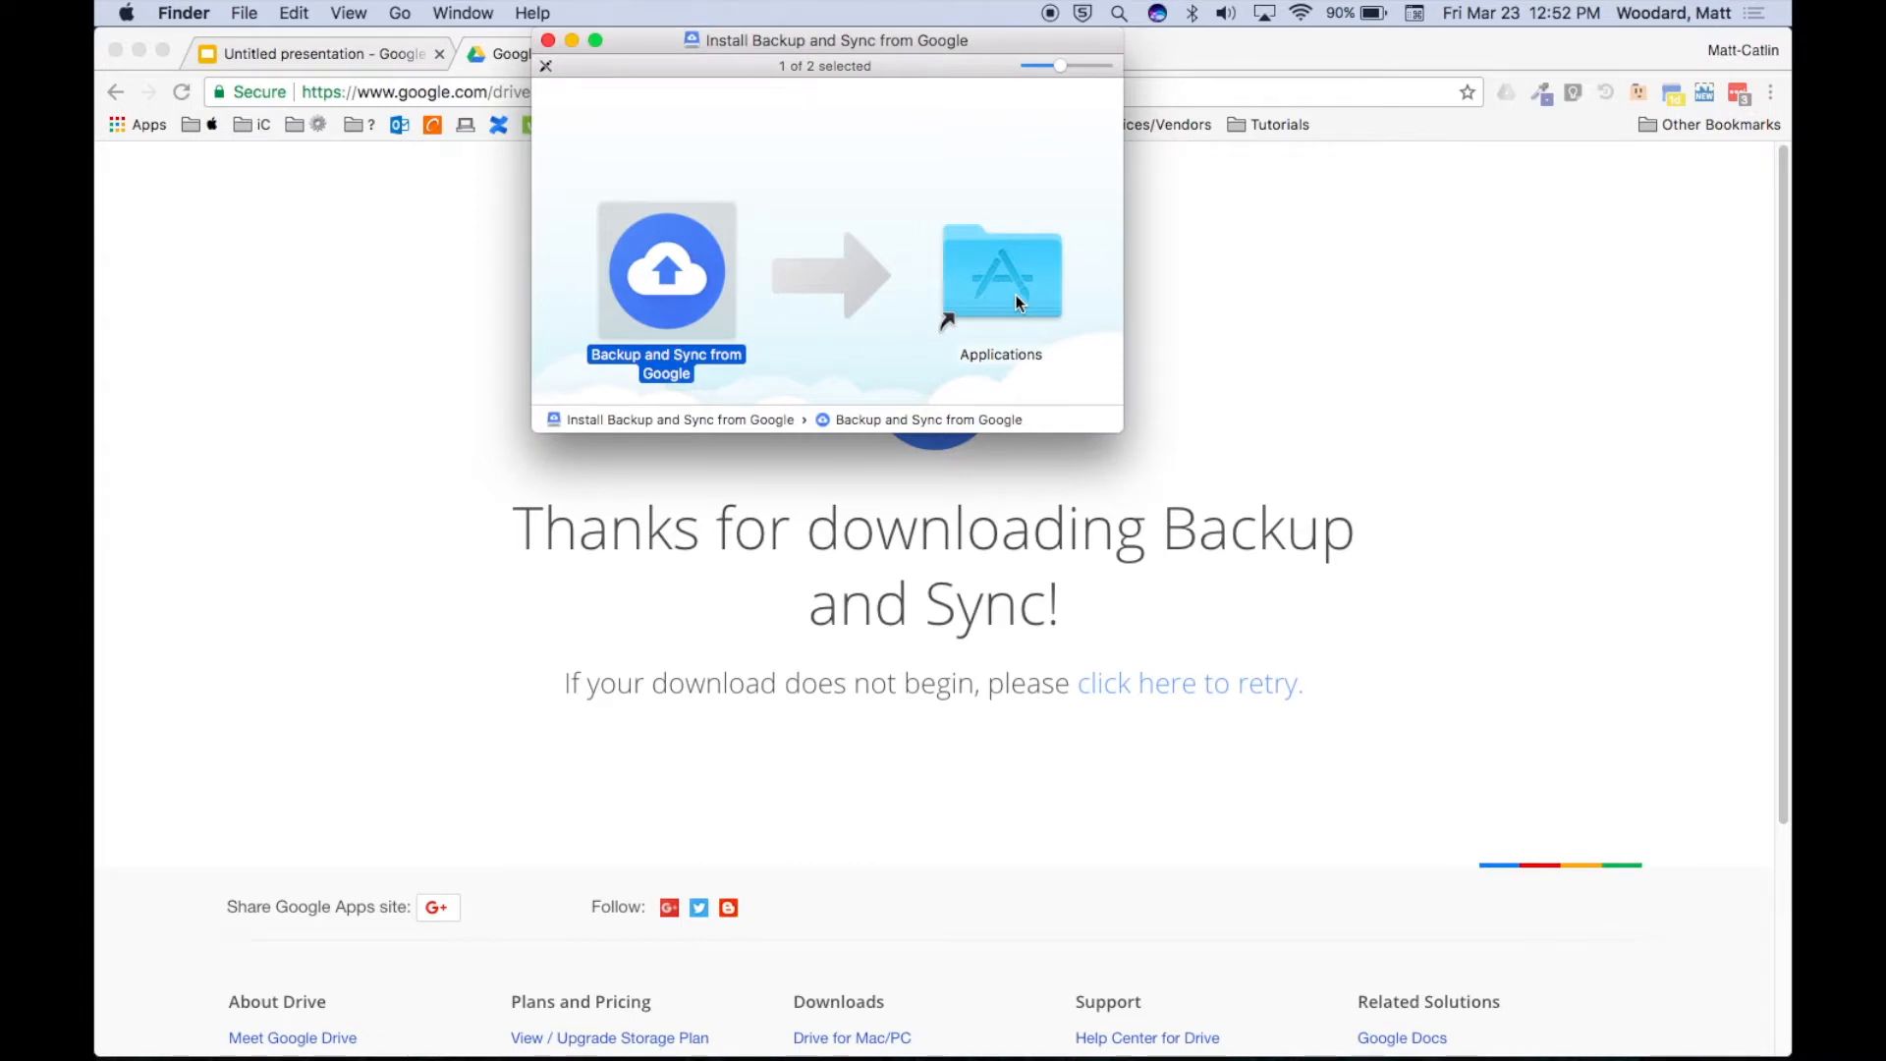
{"action": "left_click", "coordinate": [401, 13]}
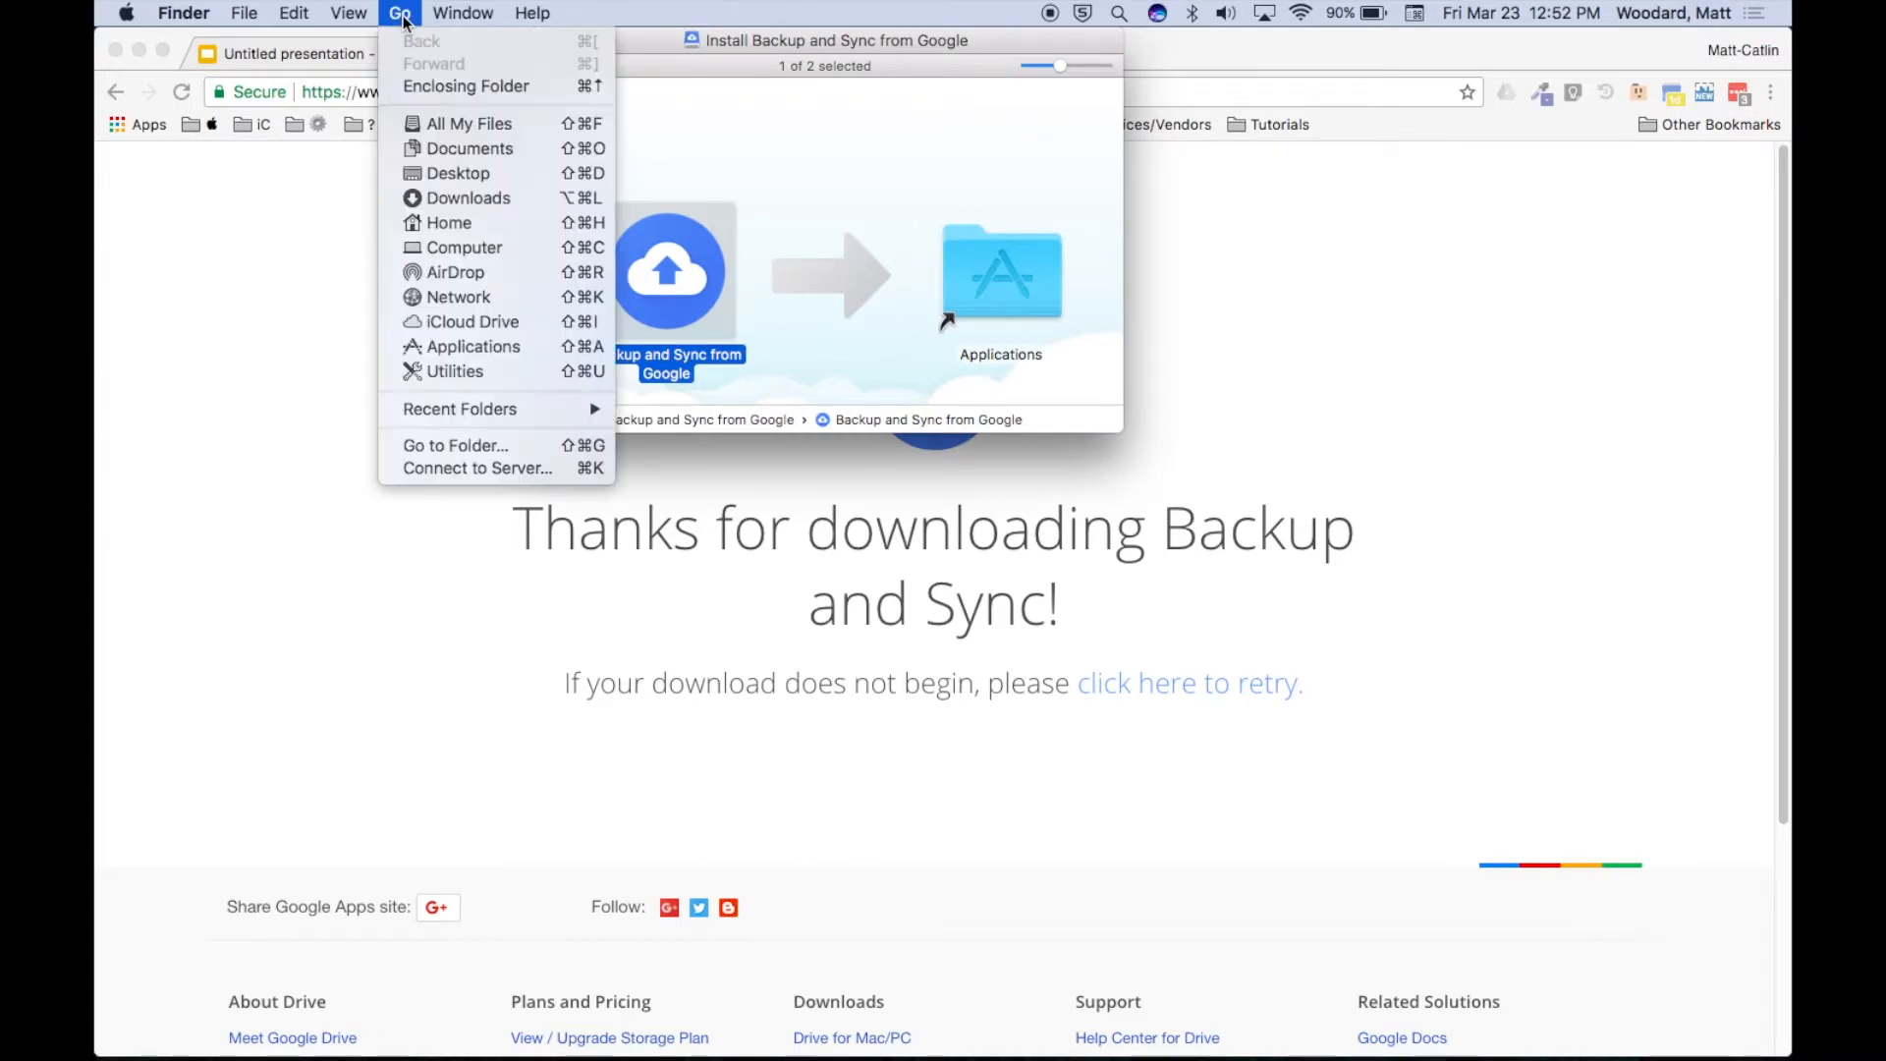
{"action": "left_click", "coordinate": [479, 350]}
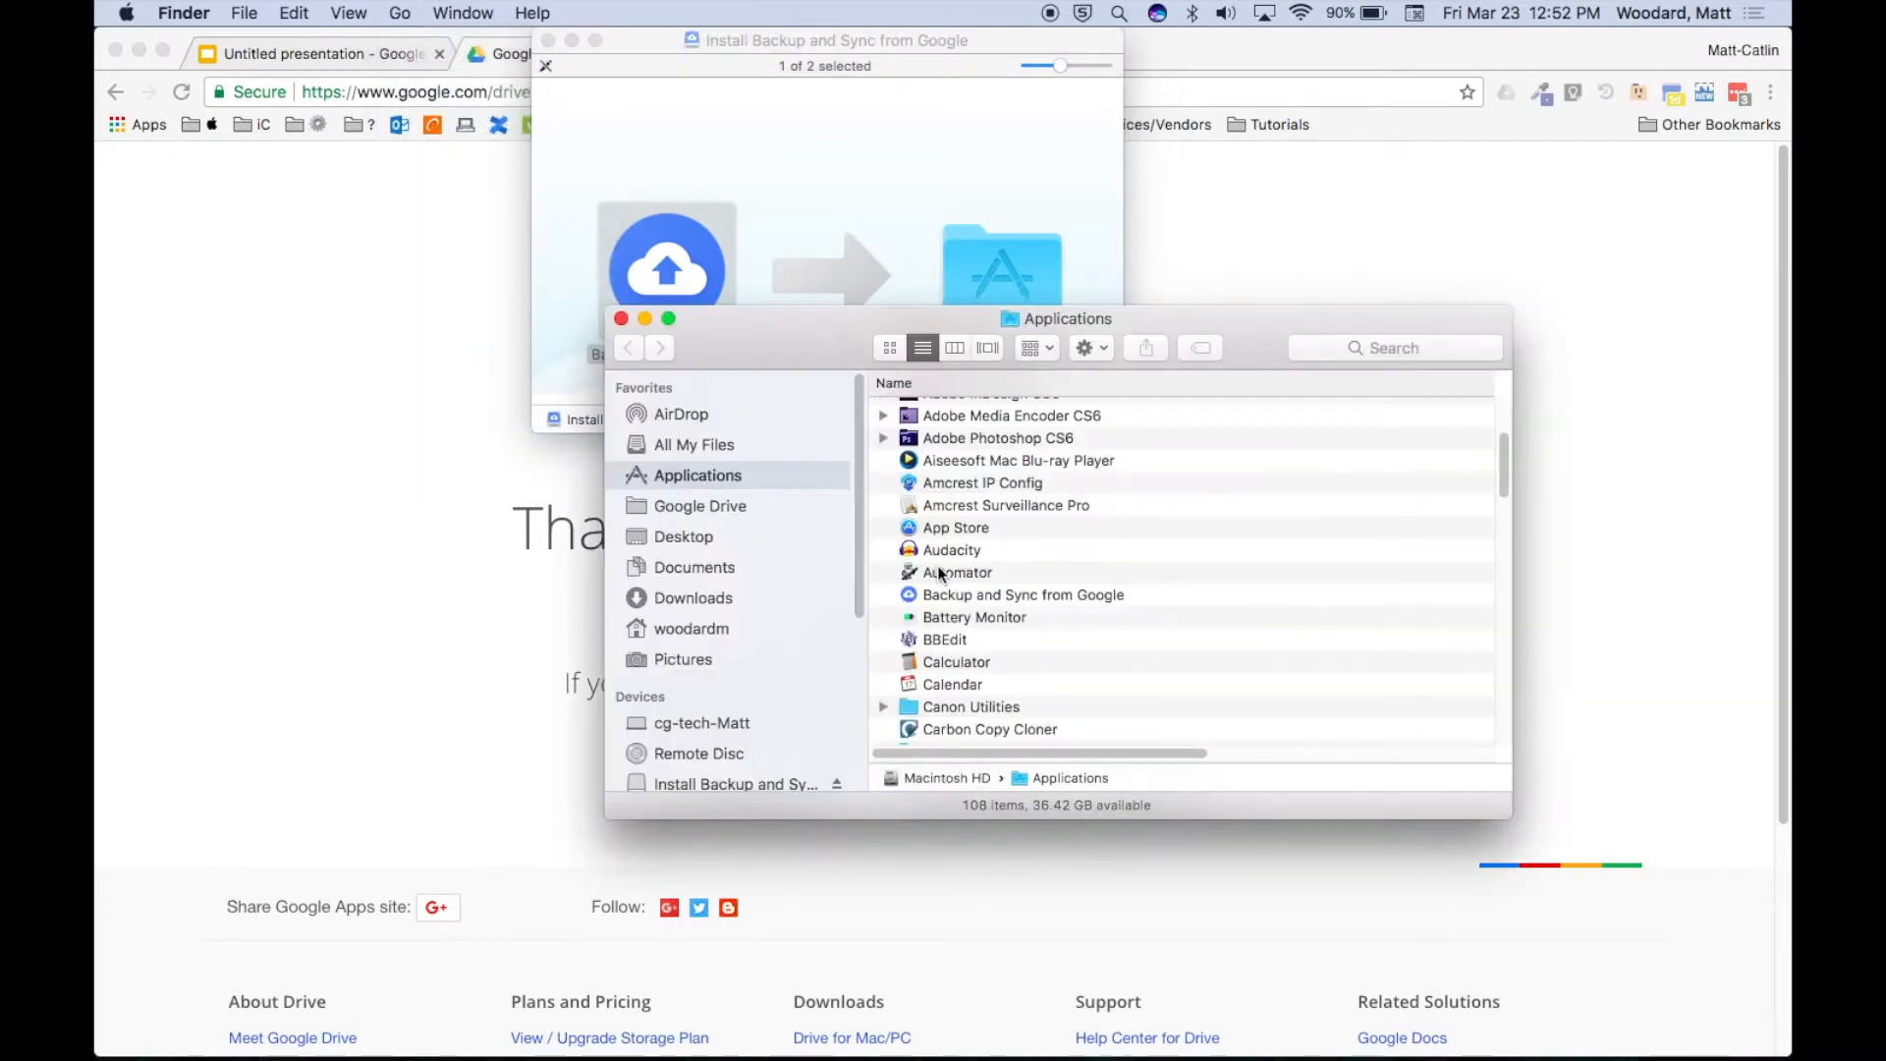
{"action": "left_click", "coordinate": [959, 596]}
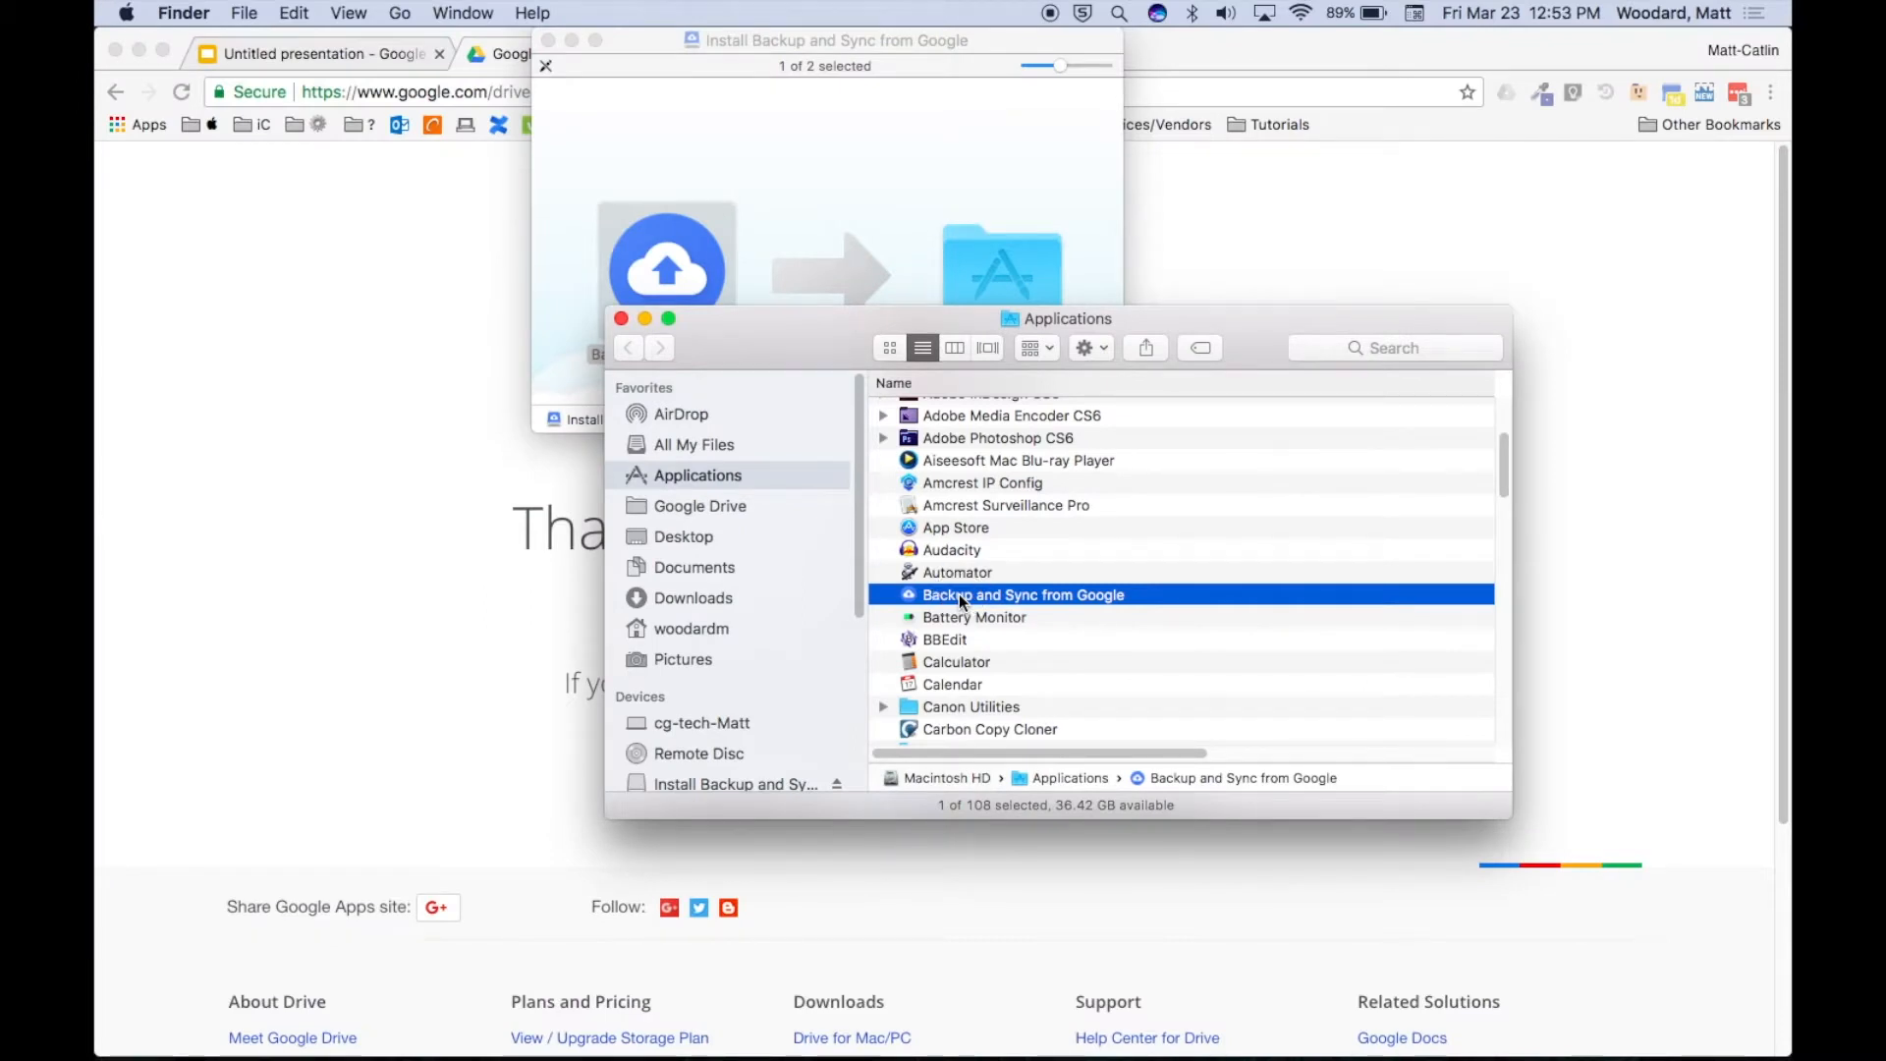
{"action": "double_click", "coordinate": [959, 595]}
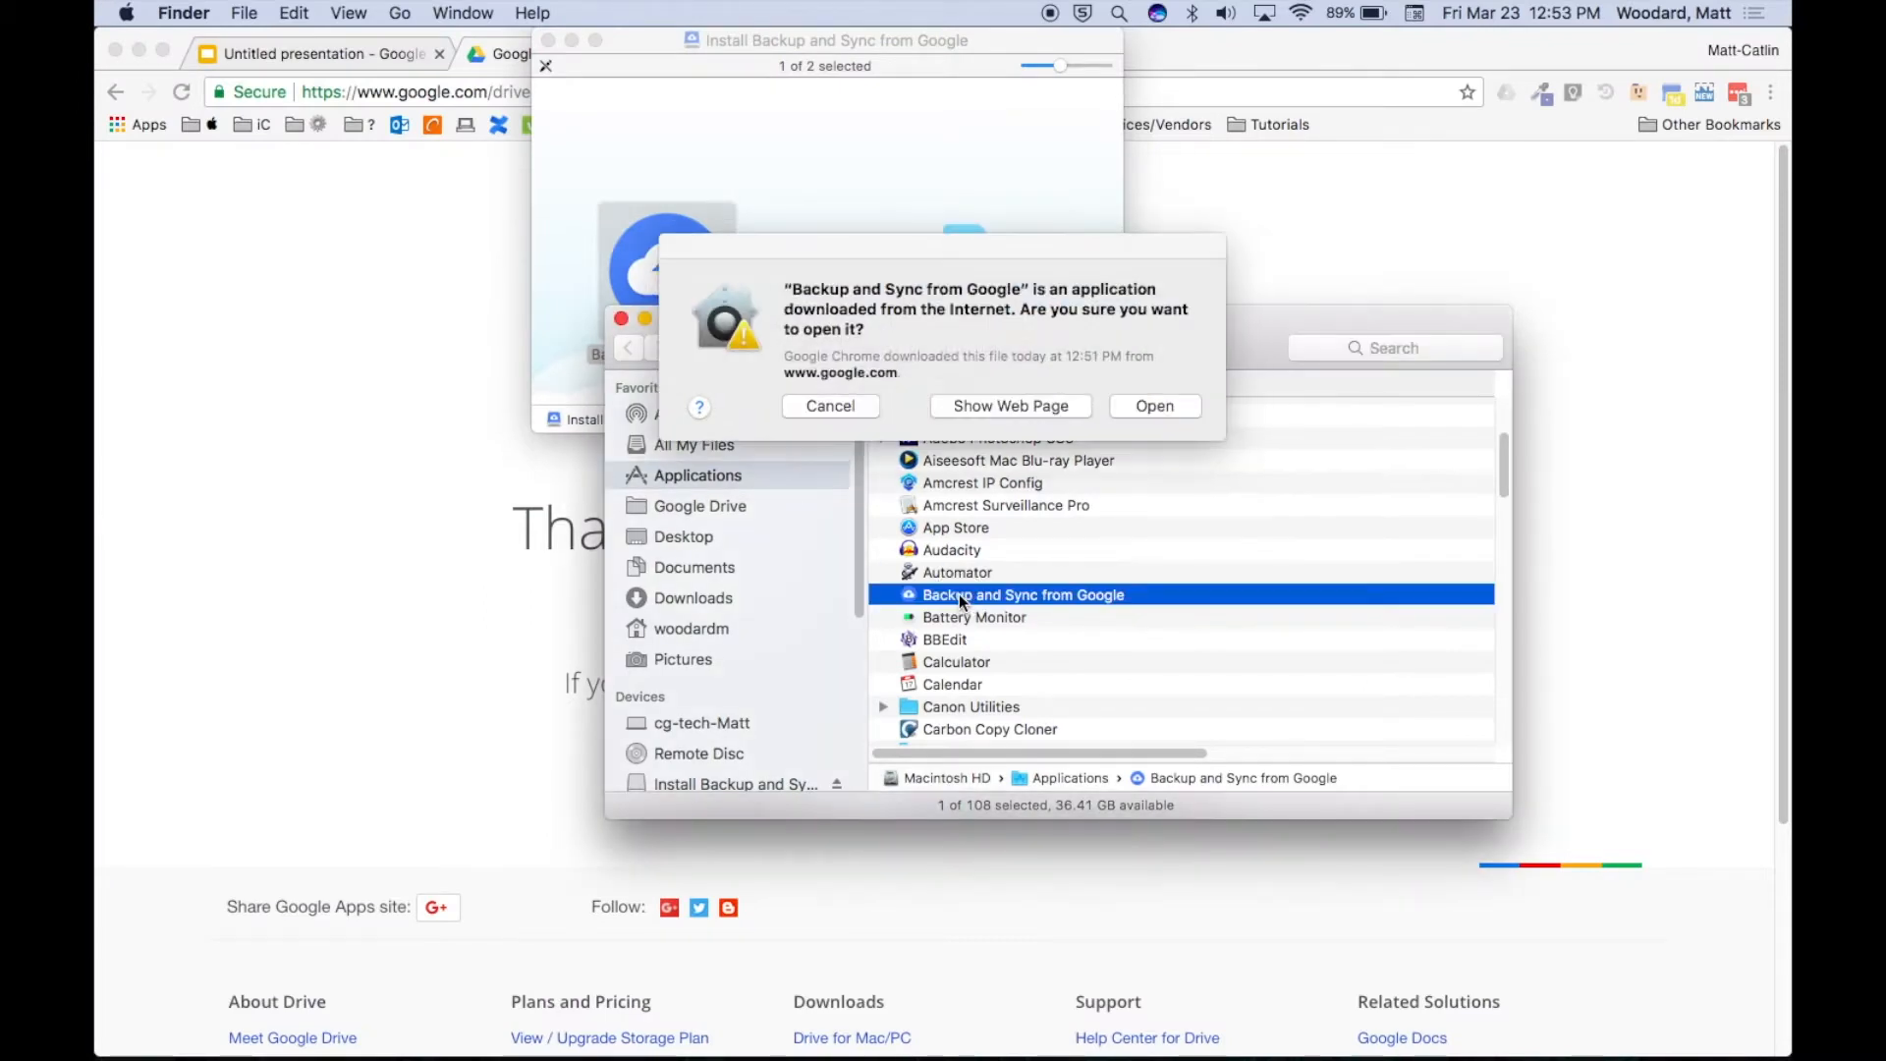
{"action": "left_click", "coordinate": [1146, 407]}
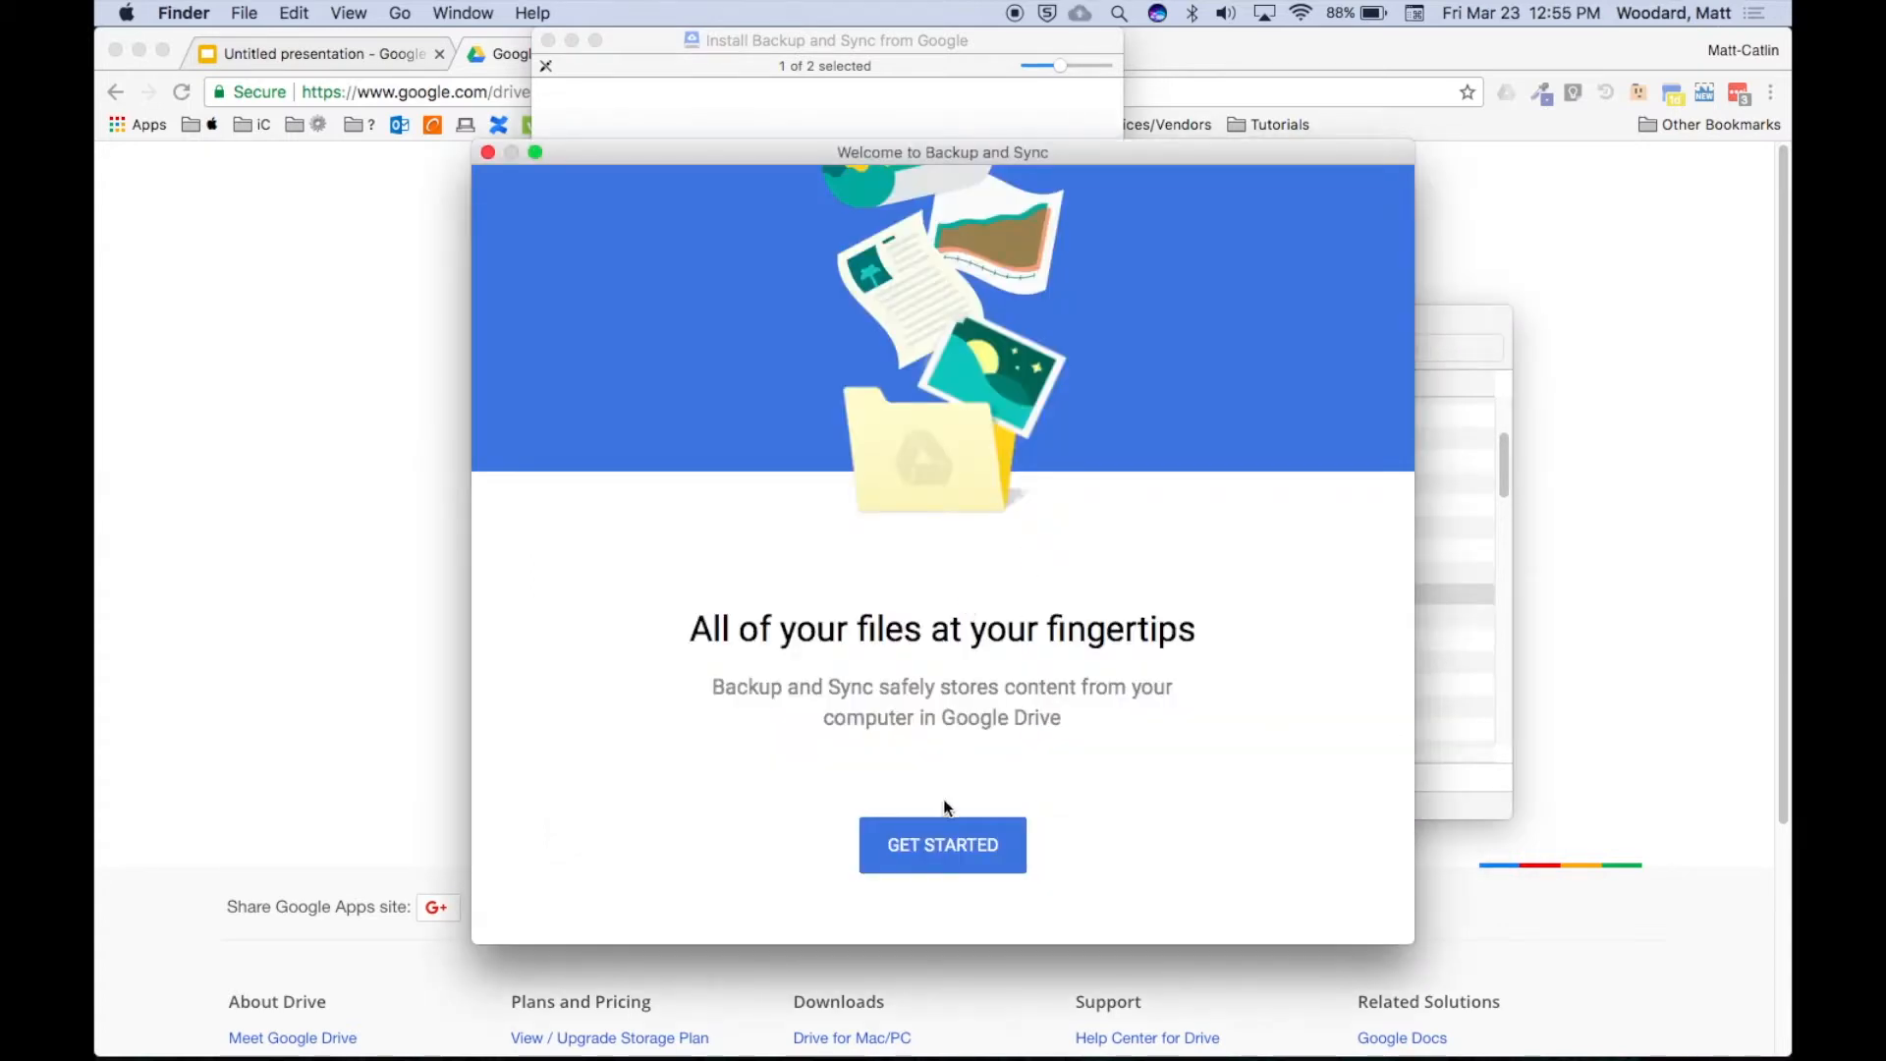
Start setup and sign in with the Google account e-mail and password.
{"action": "left_click", "coordinate": [936, 851]}
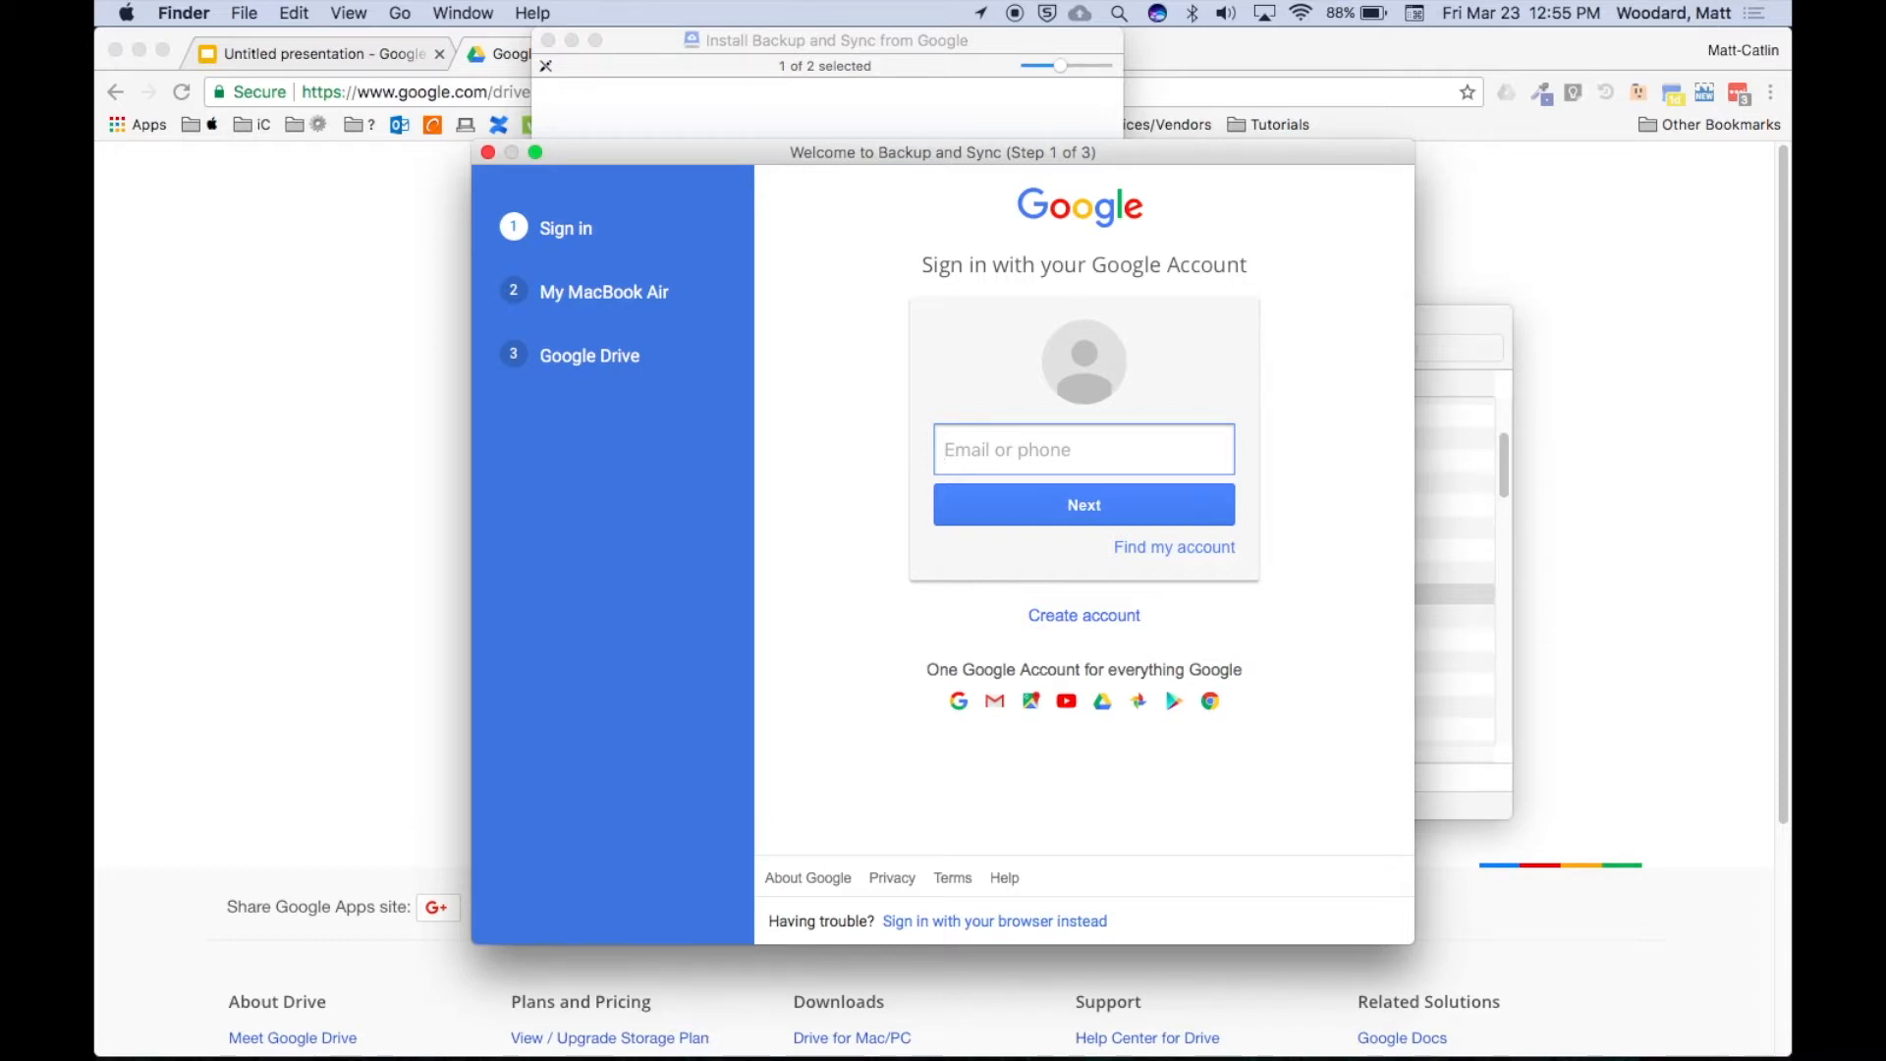
{"action": "key", "text": "Return"}
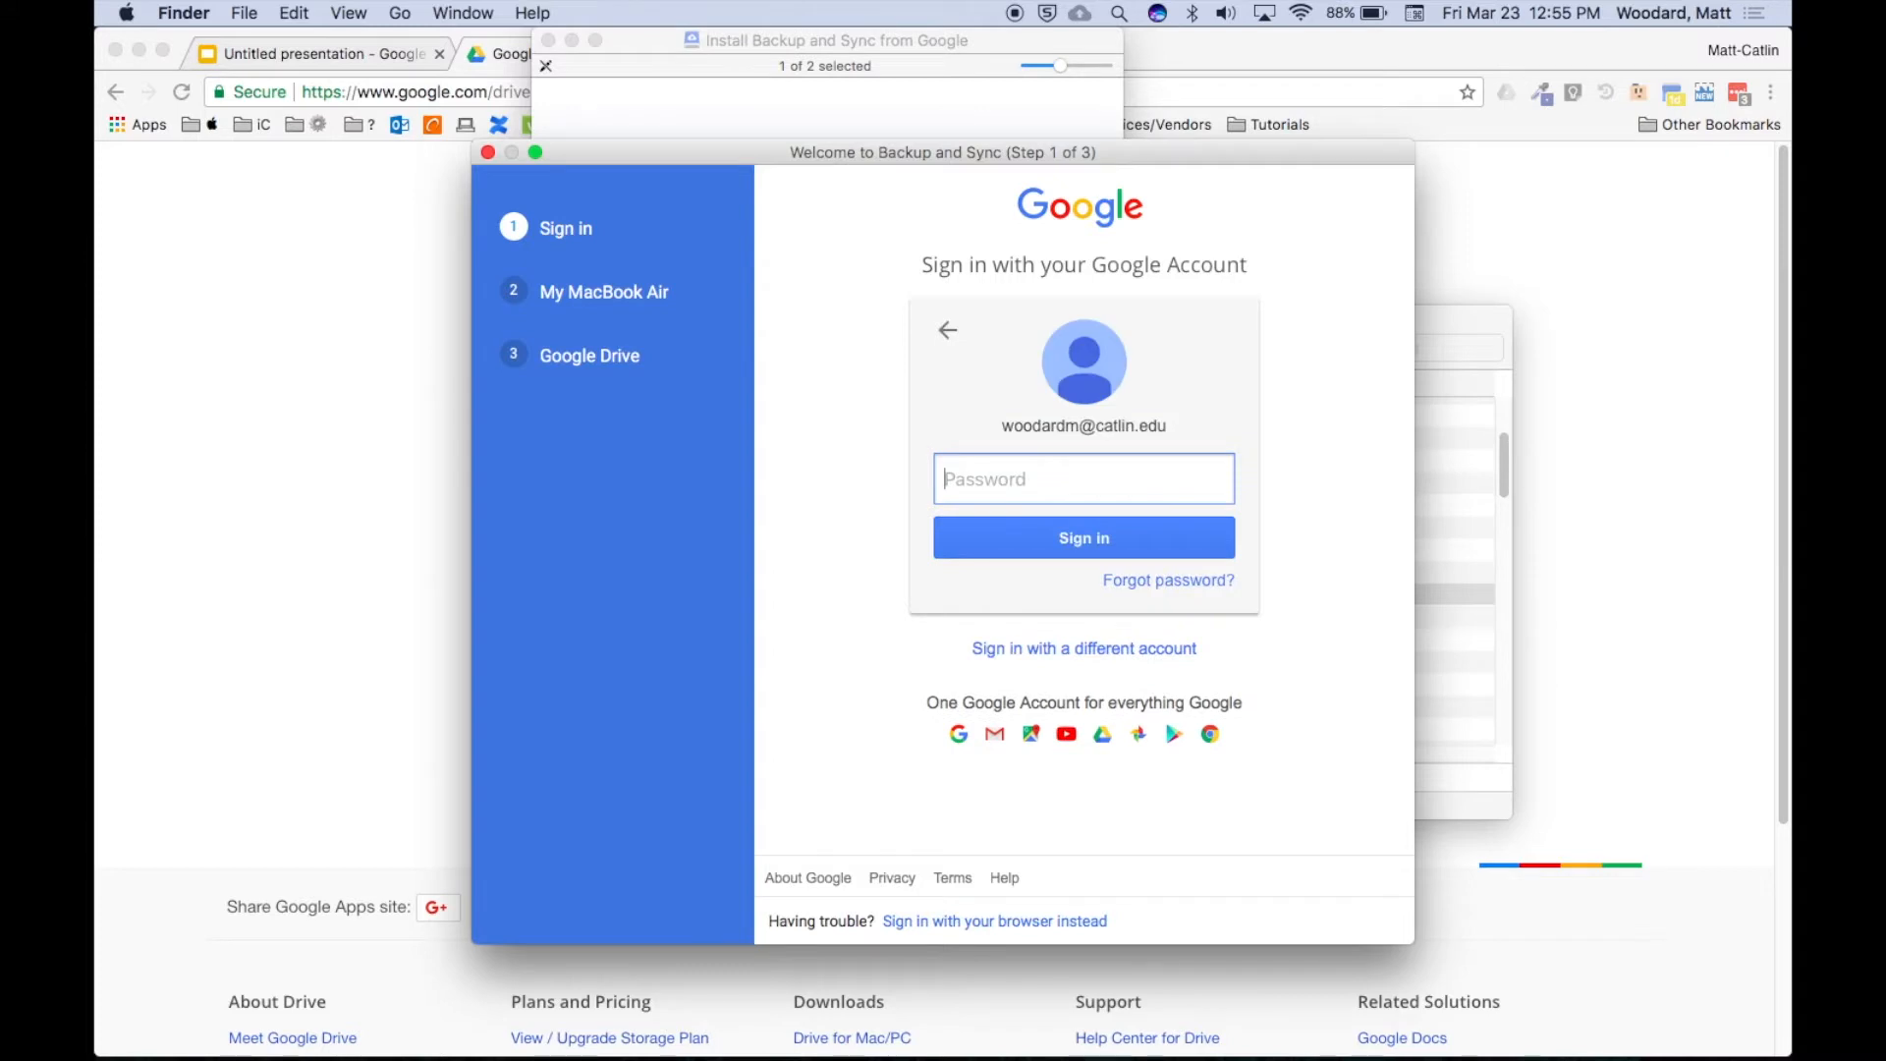
{"action": "type", "text": "•••••••••••••••••••"}
{"action": "key", "text": "Return"}
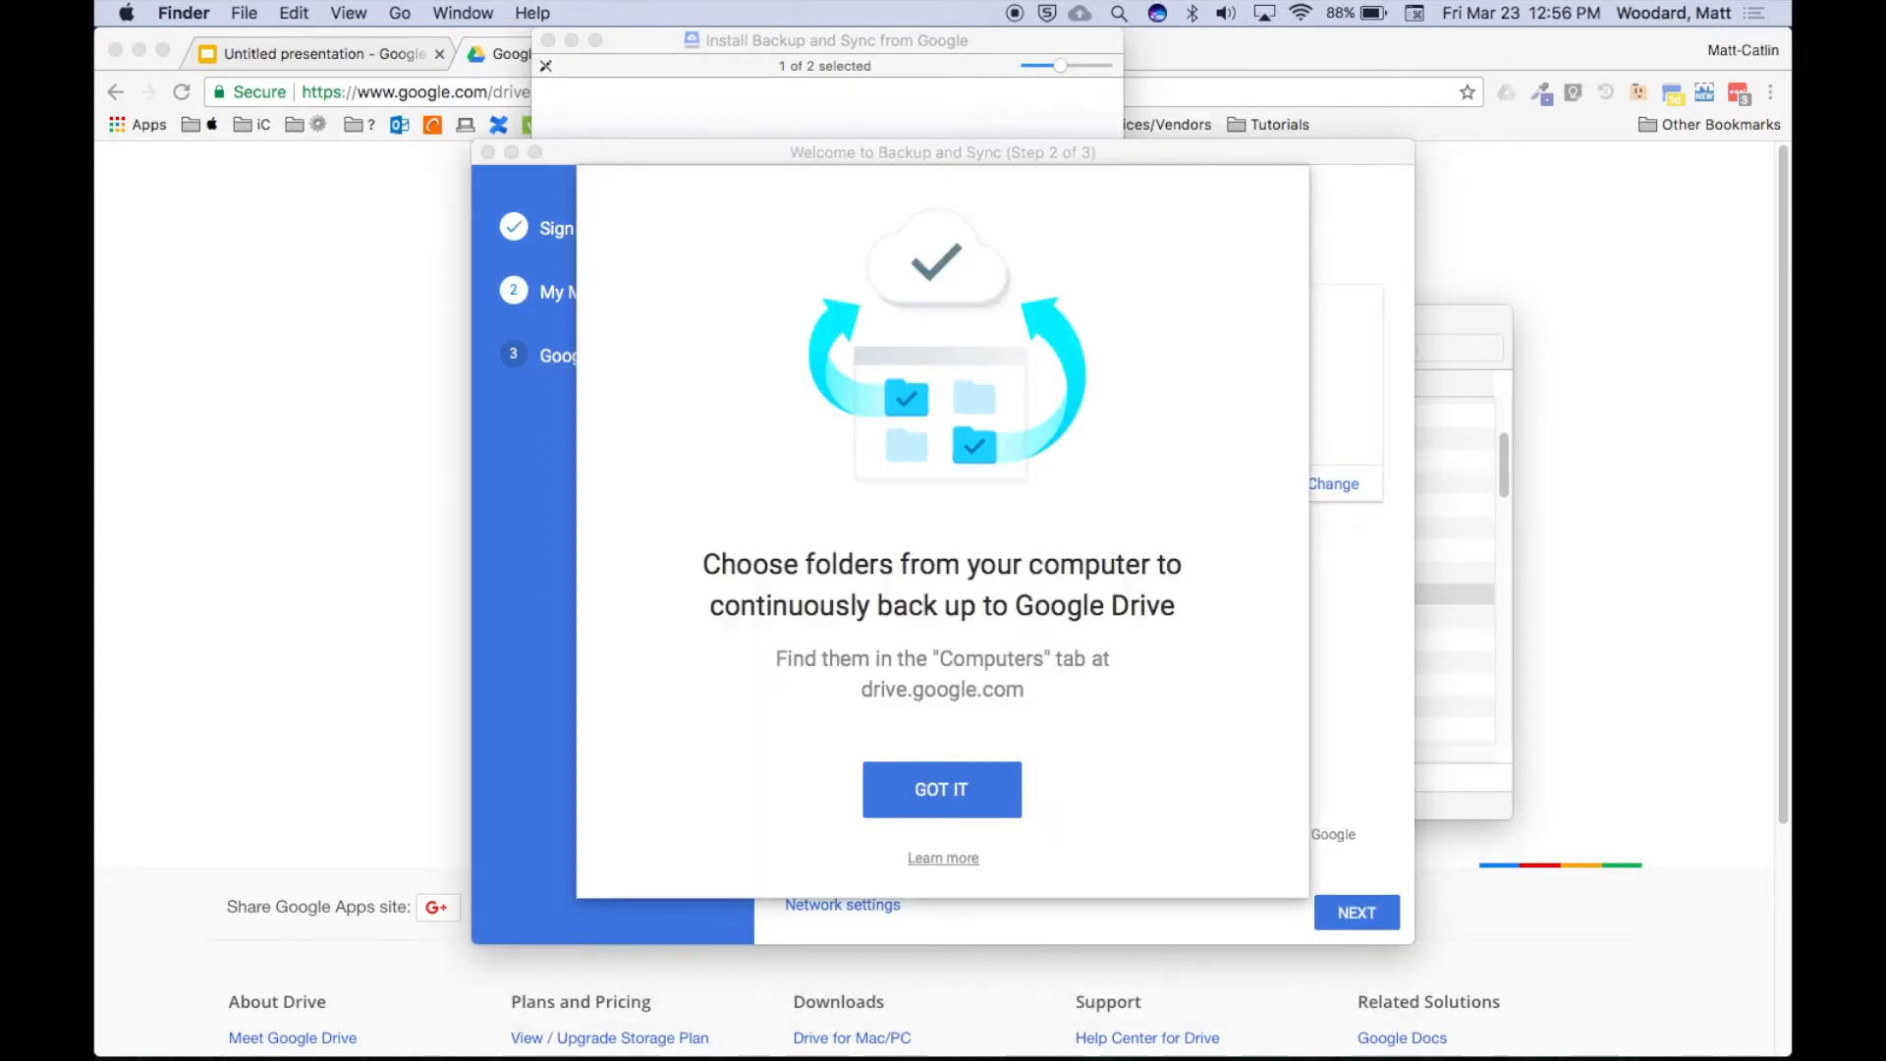
Exclude Desktop, Documents and Pictures from backup, leave Google Photos upload off, and continue.
{"action": "left_click", "coordinate": [927, 804]}
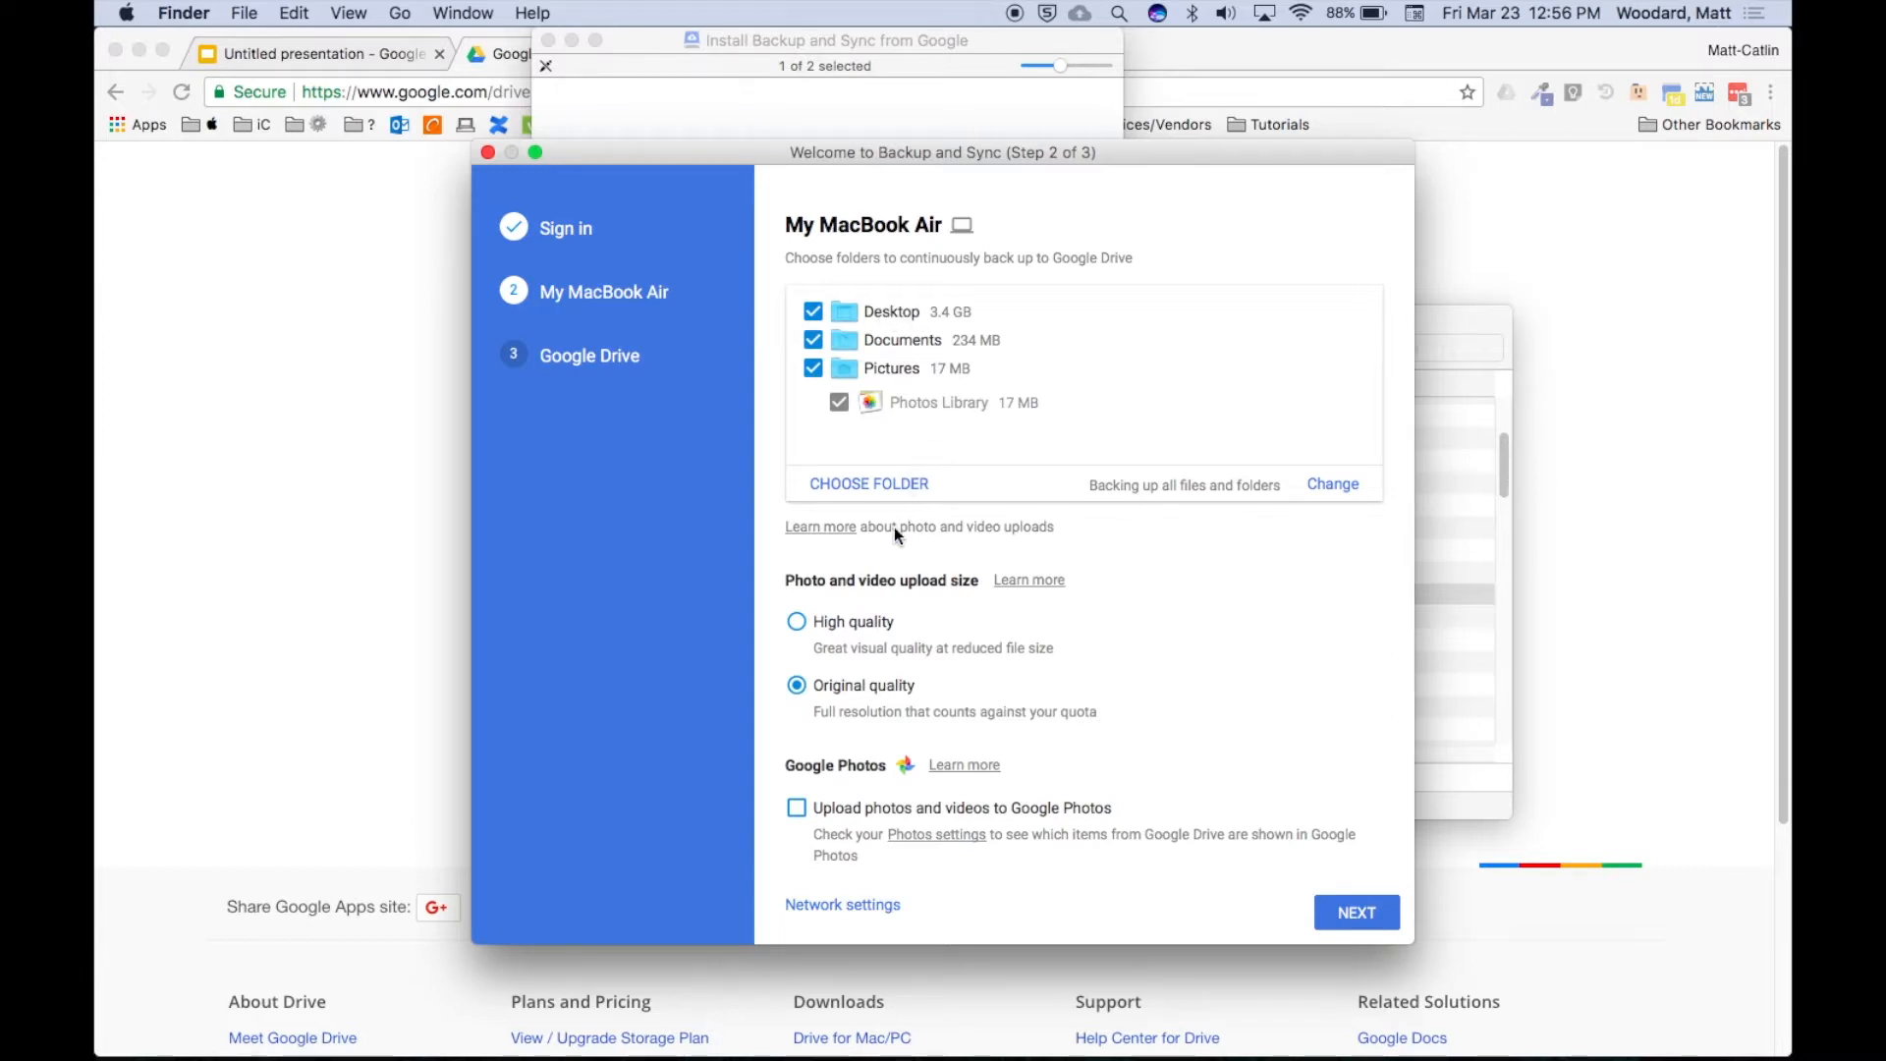
{"action": "left_click", "coordinate": [814, 313]}
{"action": "left_click", "coordinate": [814, 342]}
{"action": "left_click", "coordinate": [814, 369]}
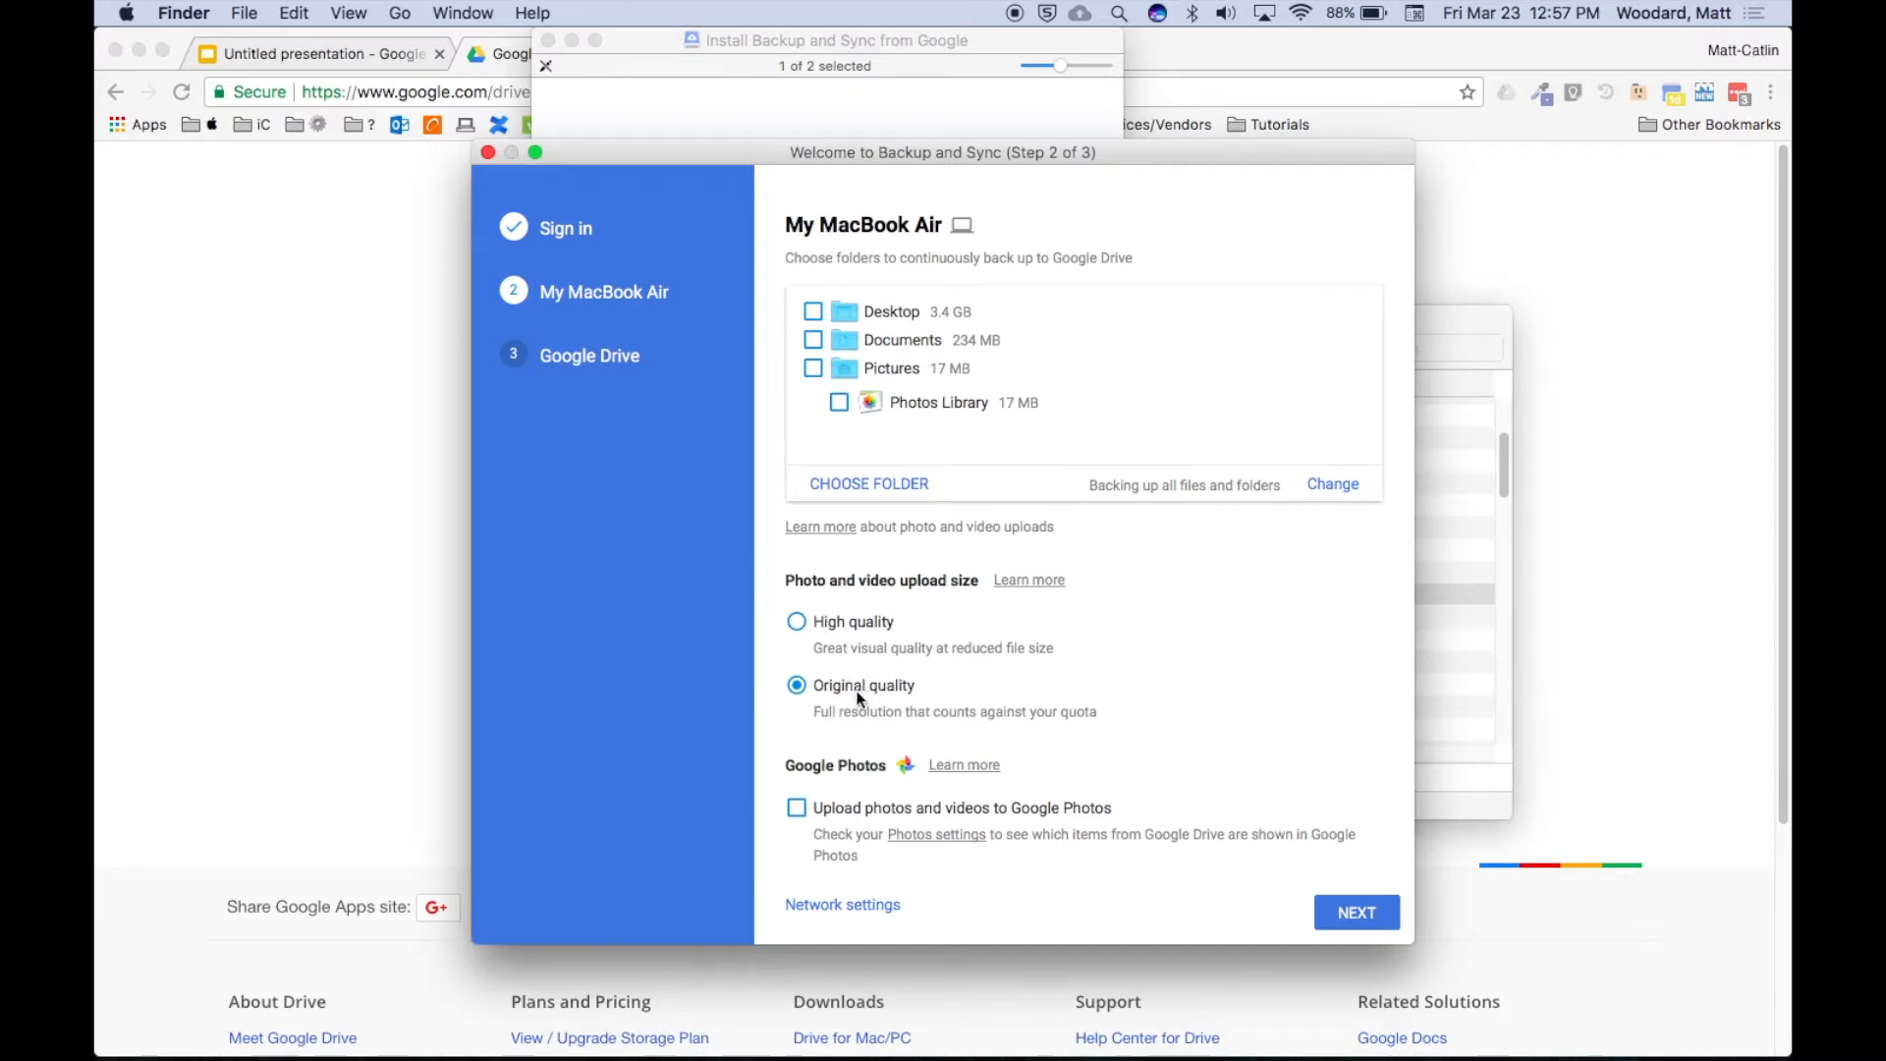
{"action": "left_click", "coordinate": [798, 809]}
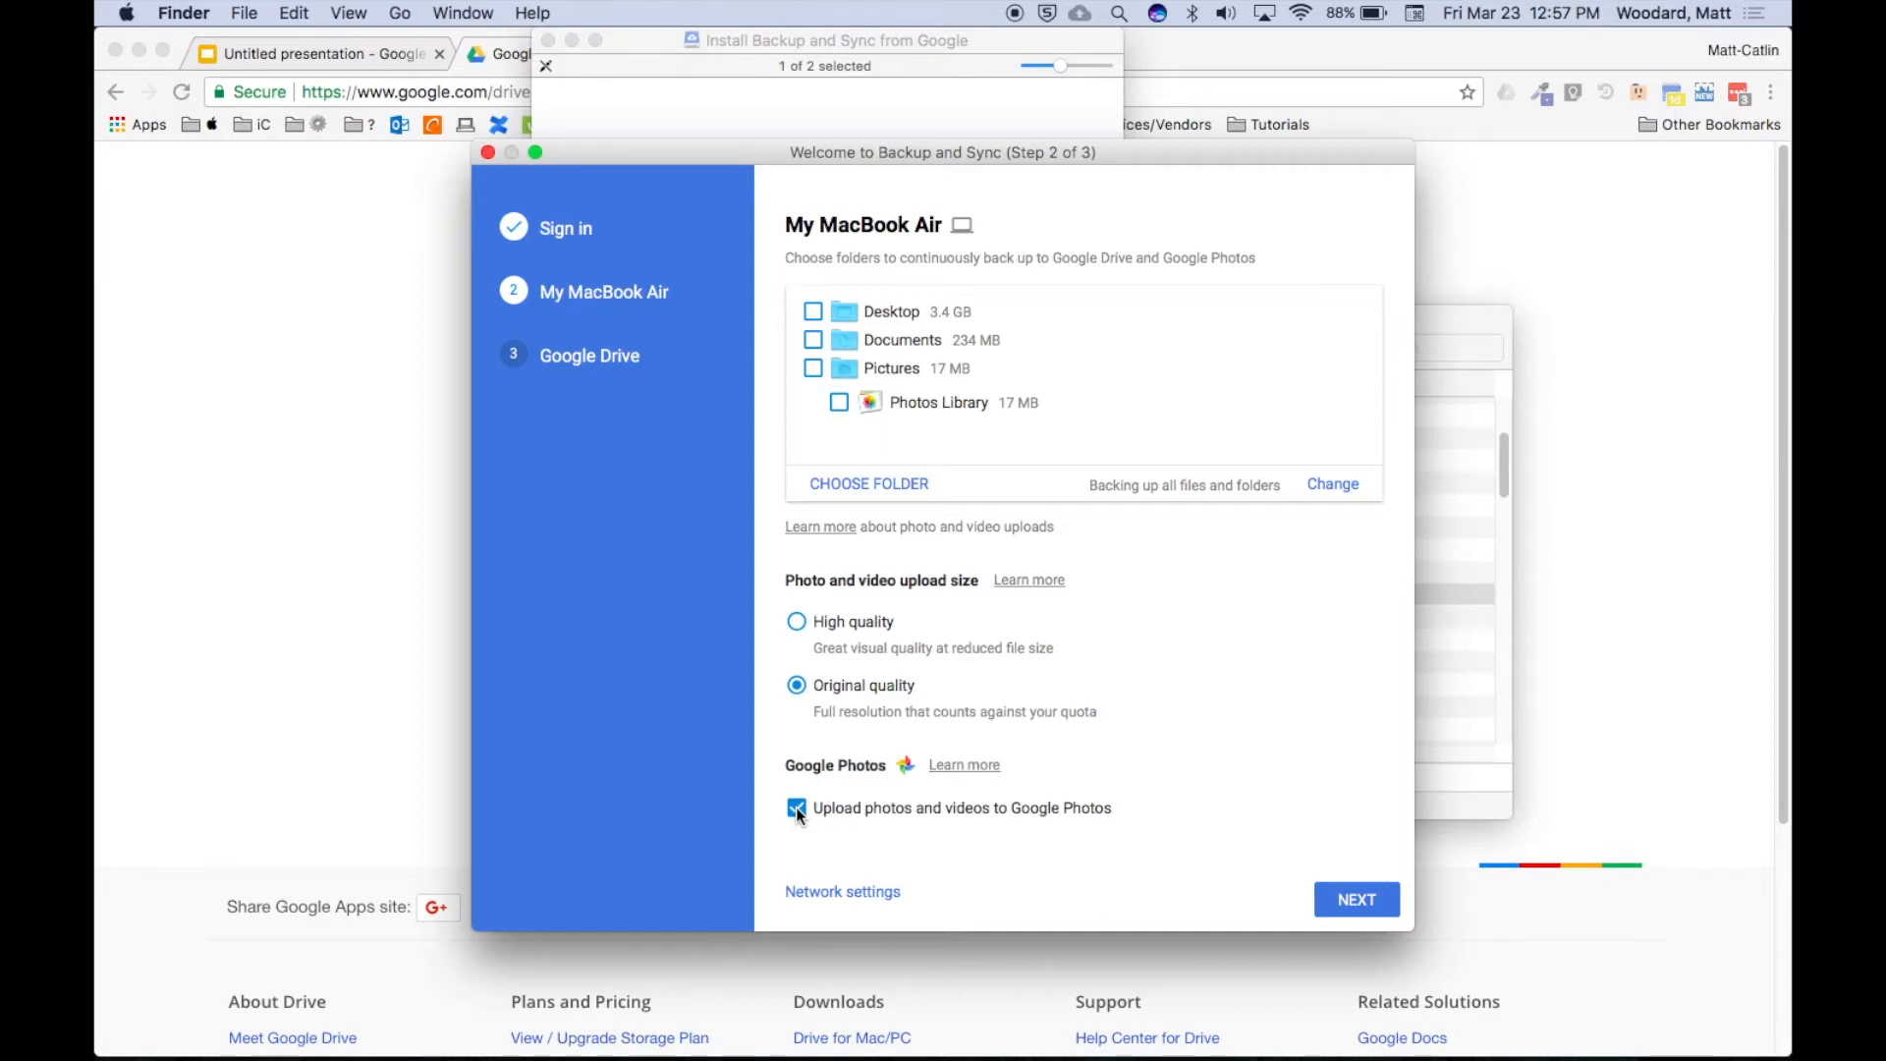
{"action": "left_click", "coordinate": [796, 808]}
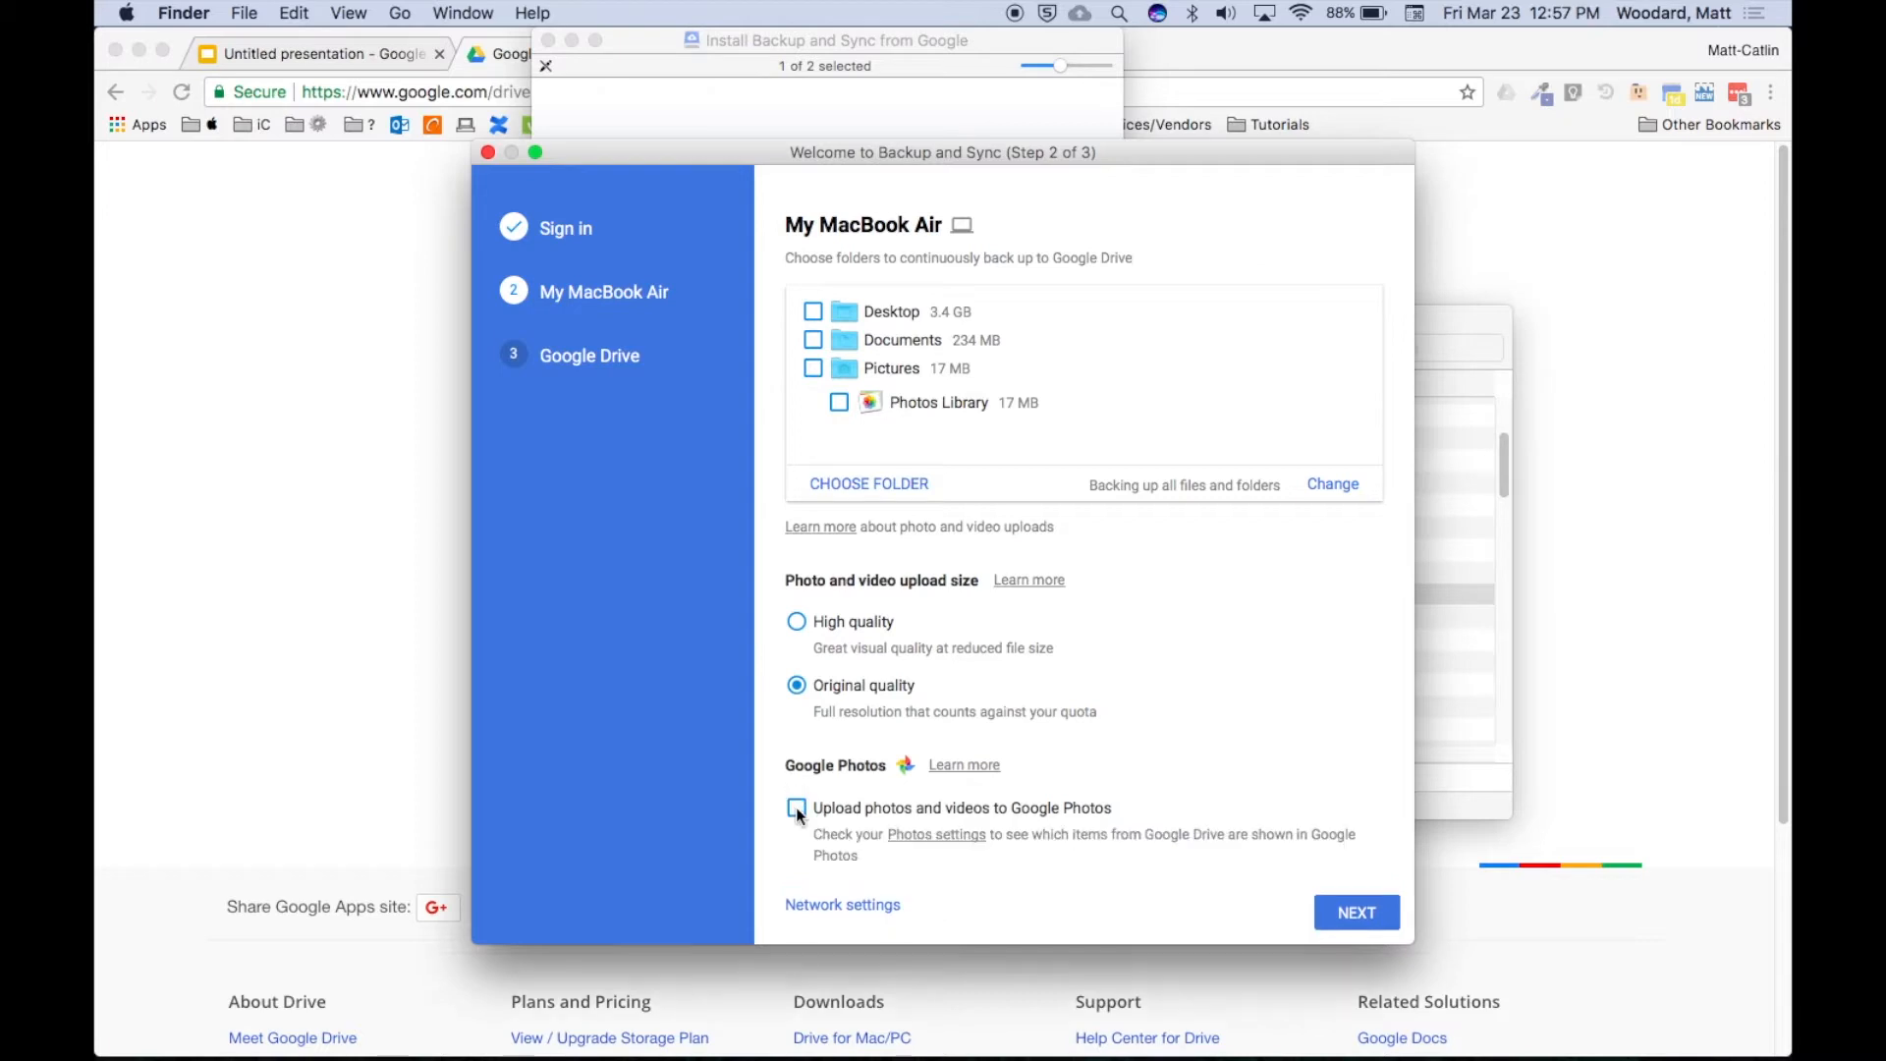
{"action": "left_click", "coordinate": [1343, 920]}
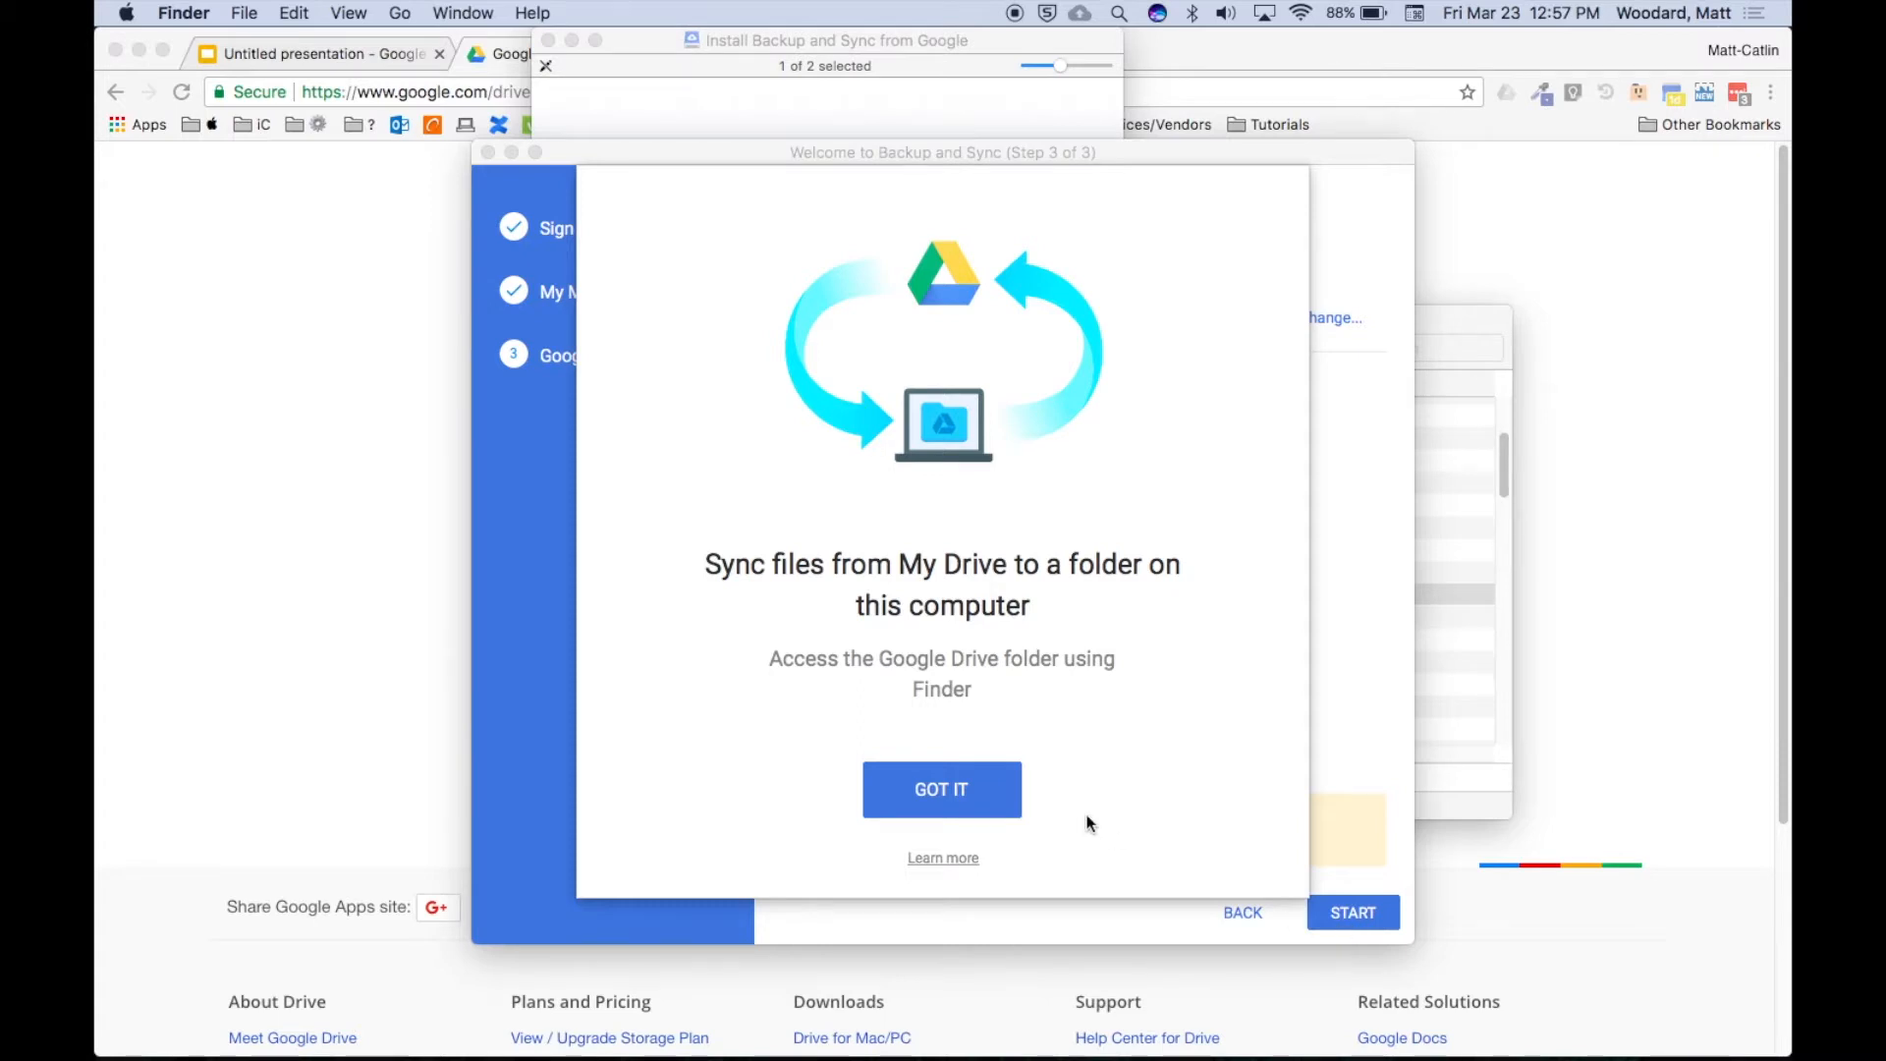
Close the 'Sync files from My Drive' overlay with GOT IT.
{"action": "left_click", "coordinate": [971, 801]}
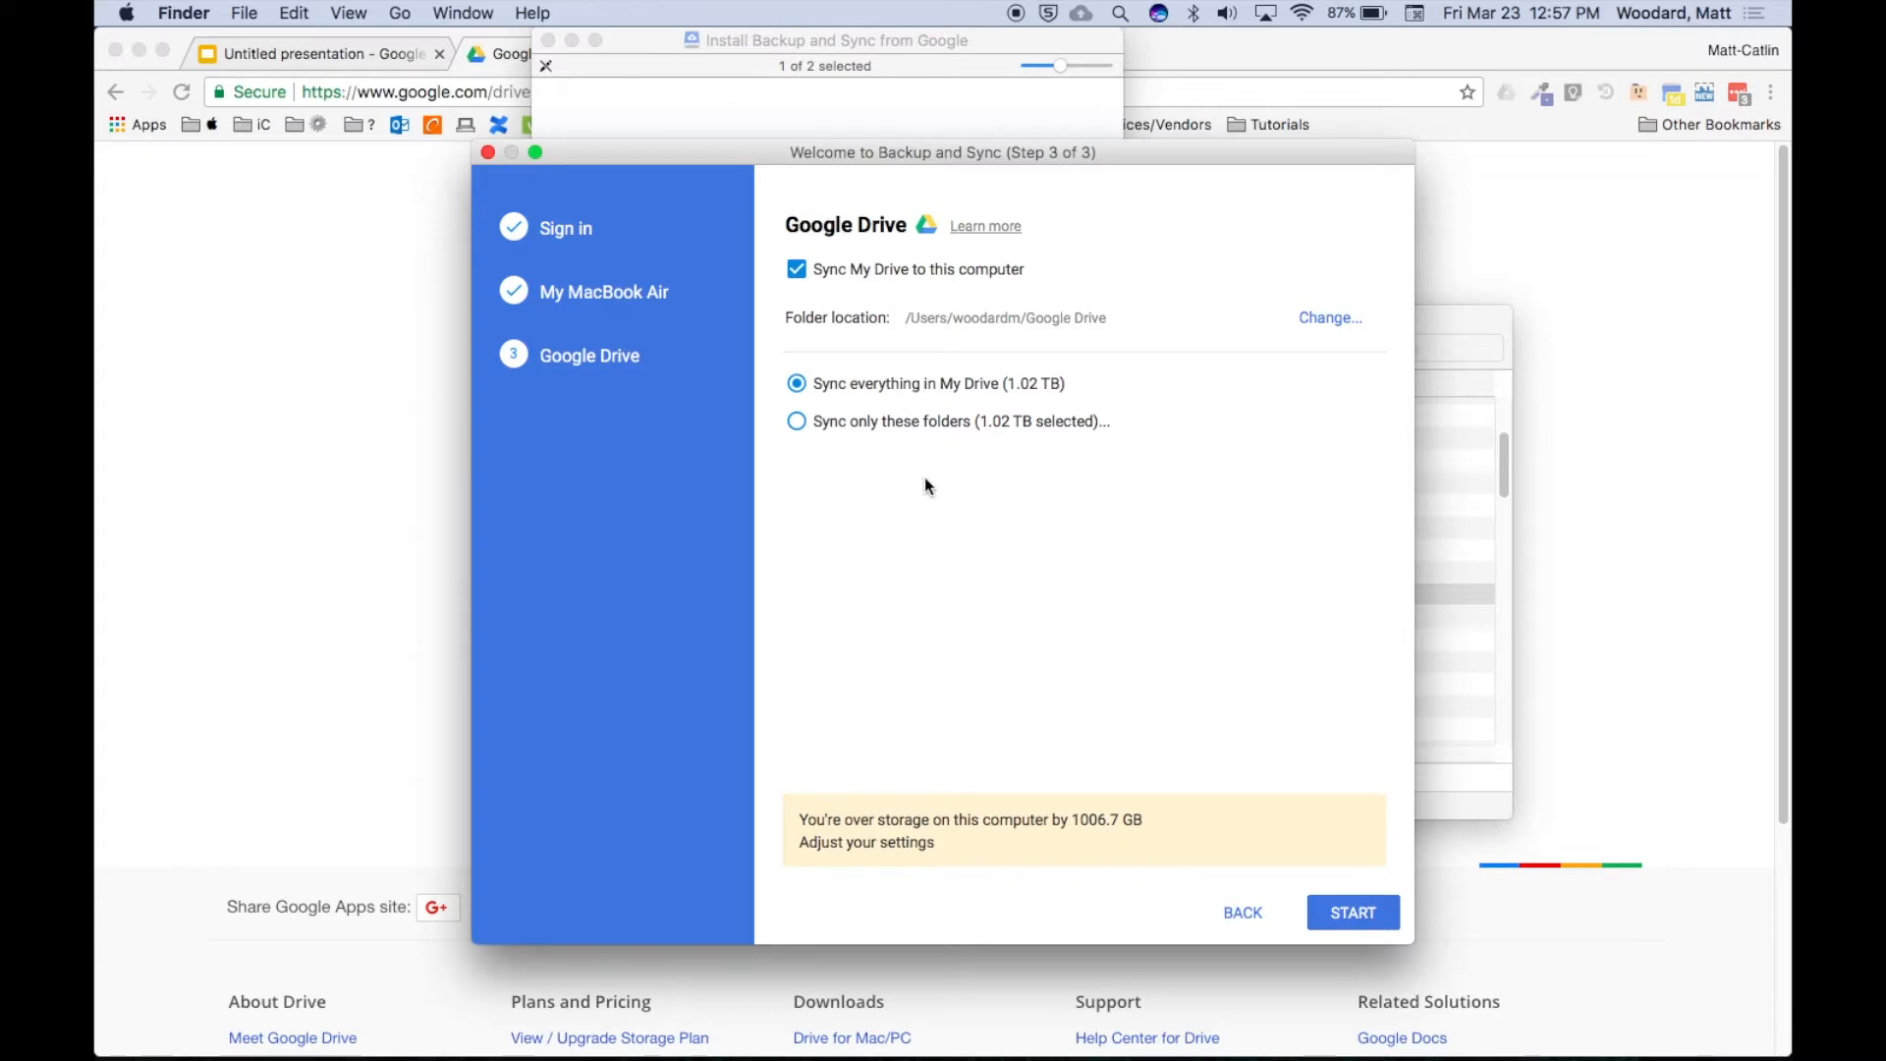
Set My Drive to sync only the Graphics and Photos folders, then start syncing.
{"action": "left_click", "coordinate": [797, 420]}
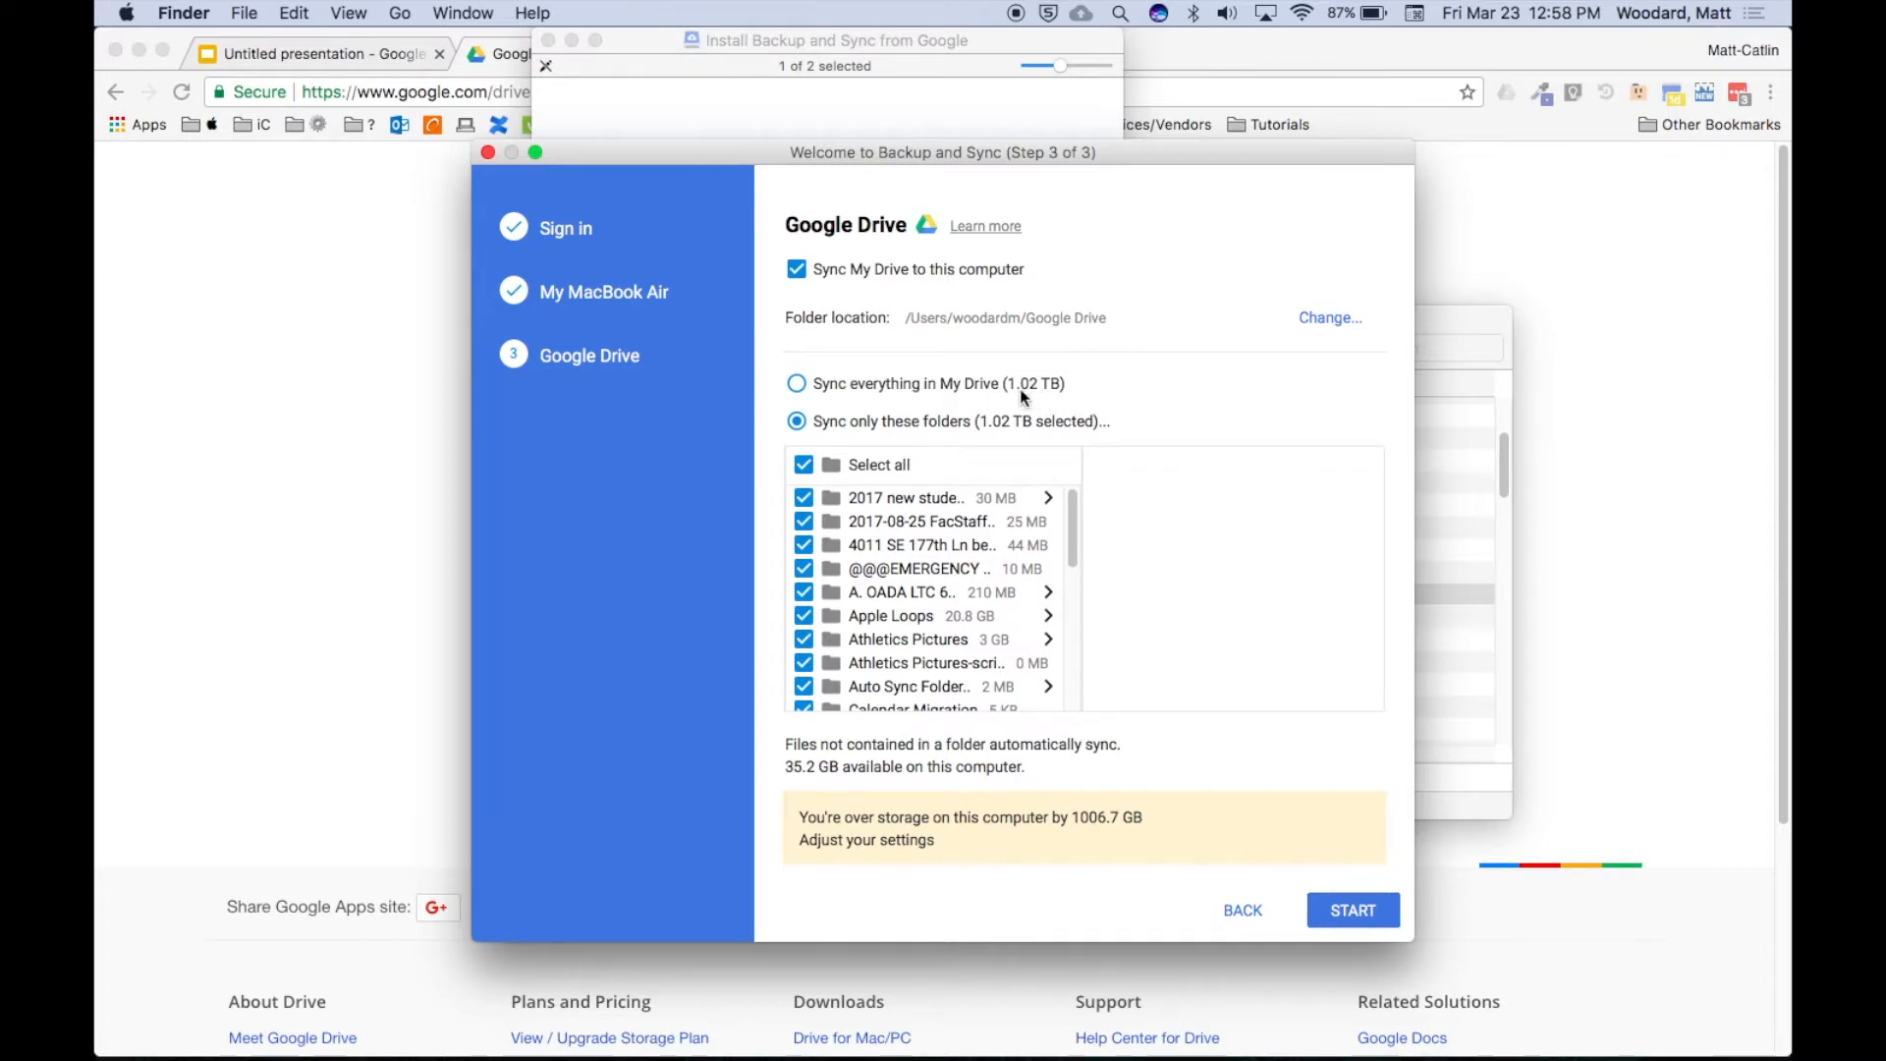
{"action": "left_click", "coordinate": [803, 465]}
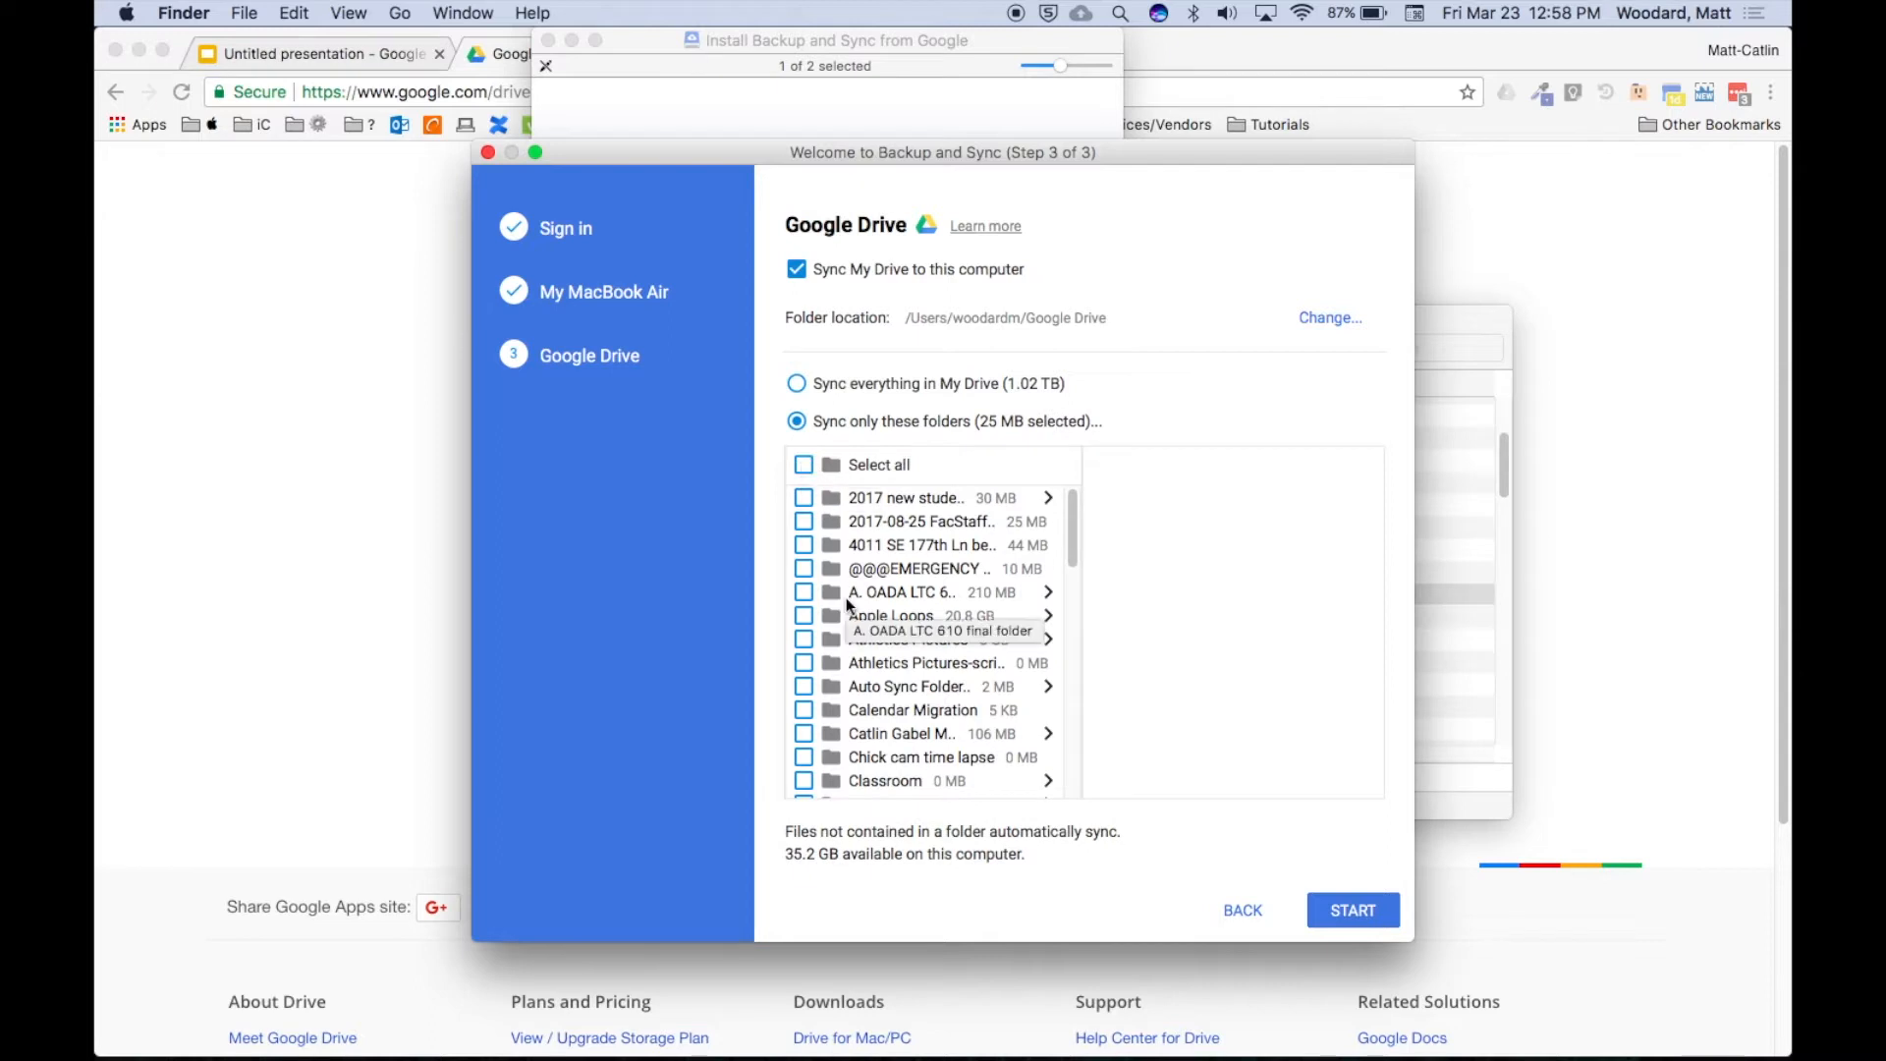
{"action": "scroll", "coordinate": [846, 597], "scroll_direction": "down", "scroll_amount": 3}
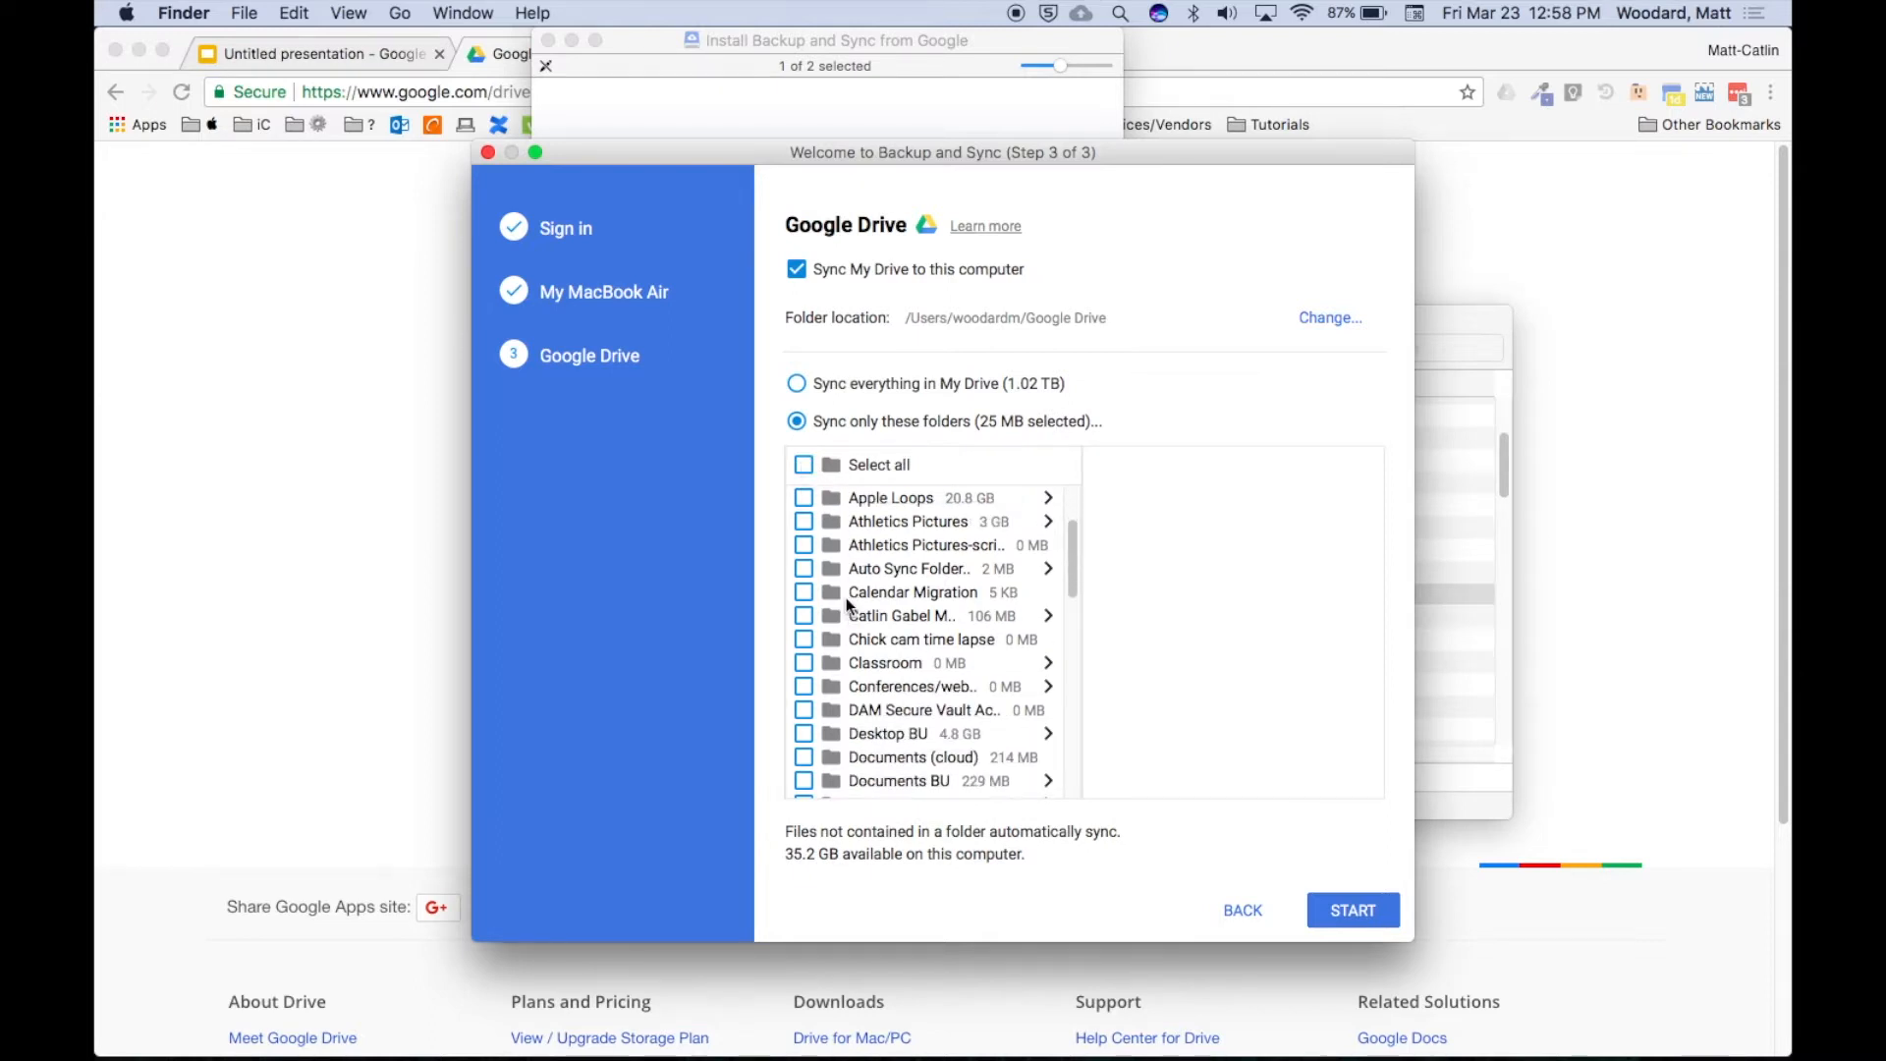
{"action": "scroll", "coordinate": [845, 597], "scroll_direction": "down", "scroll_amount": 3}
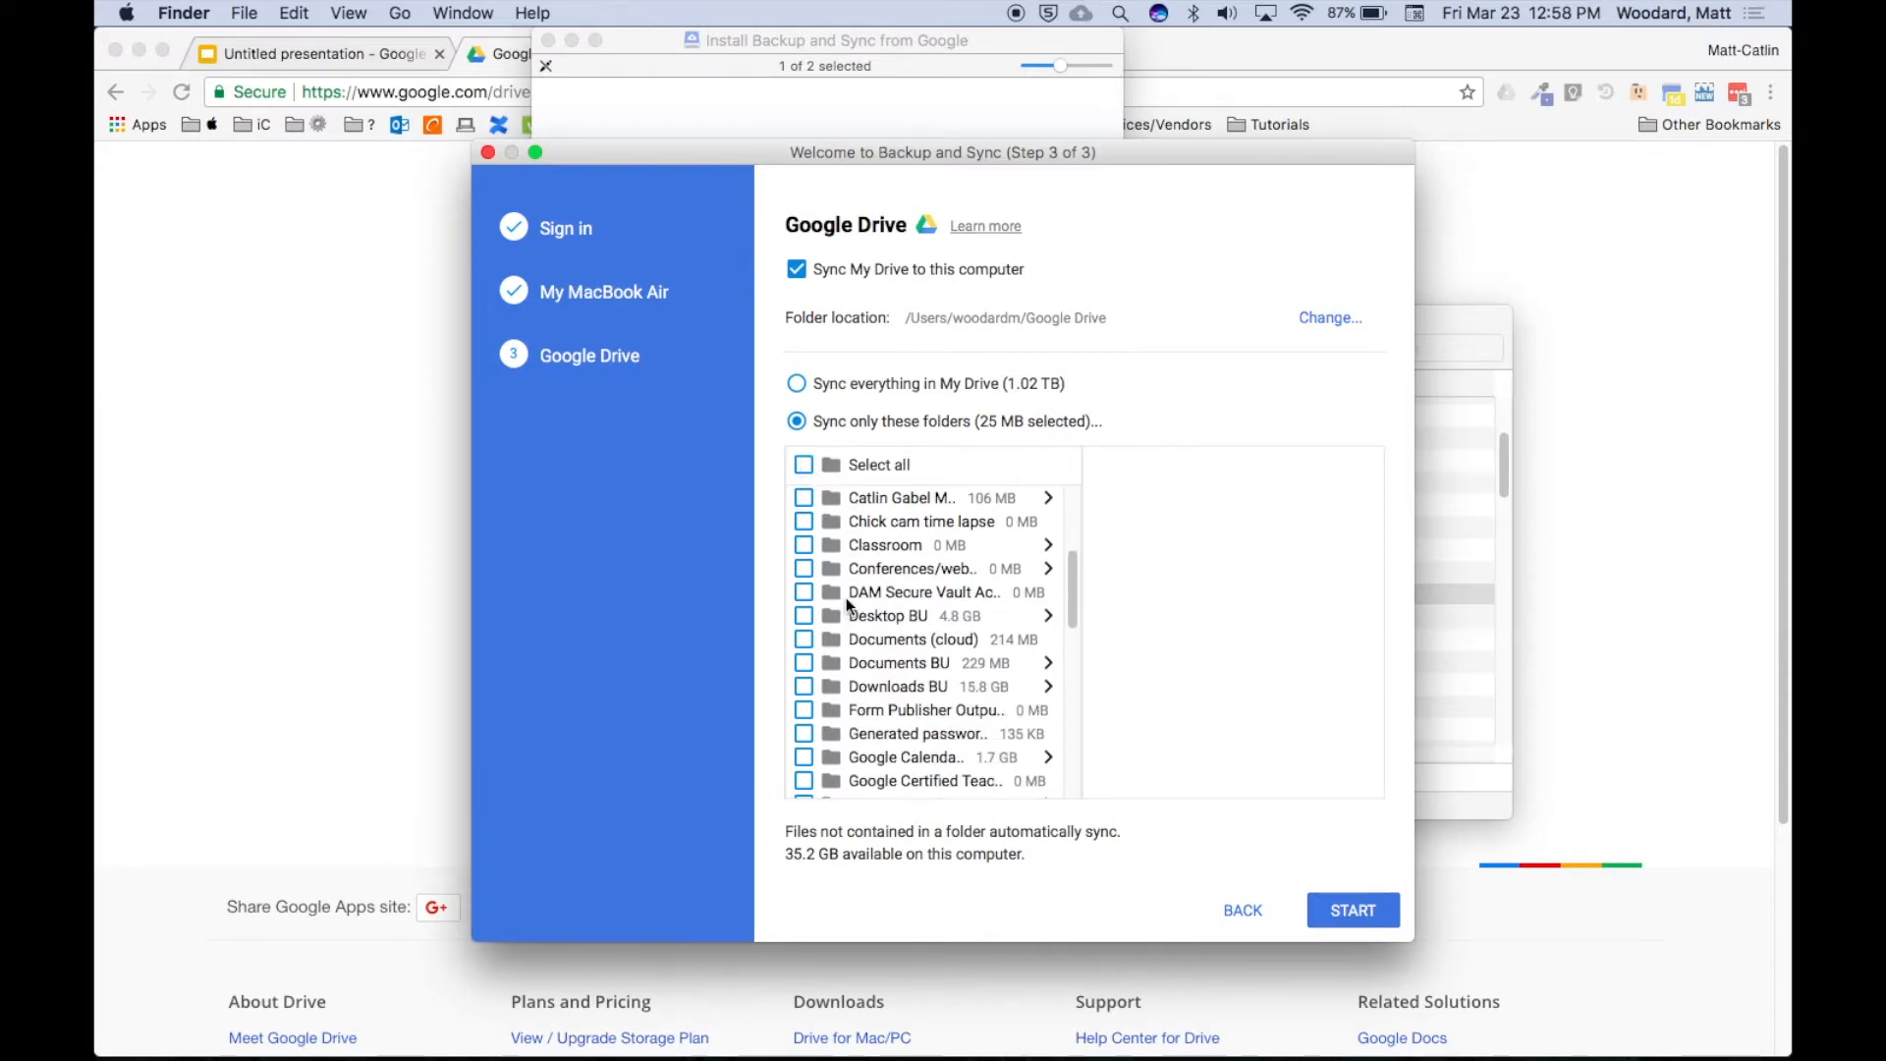
{"action": "scroll", "coordinate": [845, 597], "scroll_direction": "down", "scroll_amount": 3}
{"action": "scroll", "coordinate": [846, 597], "scroll_direction": "down", "scroll_amount": 3}
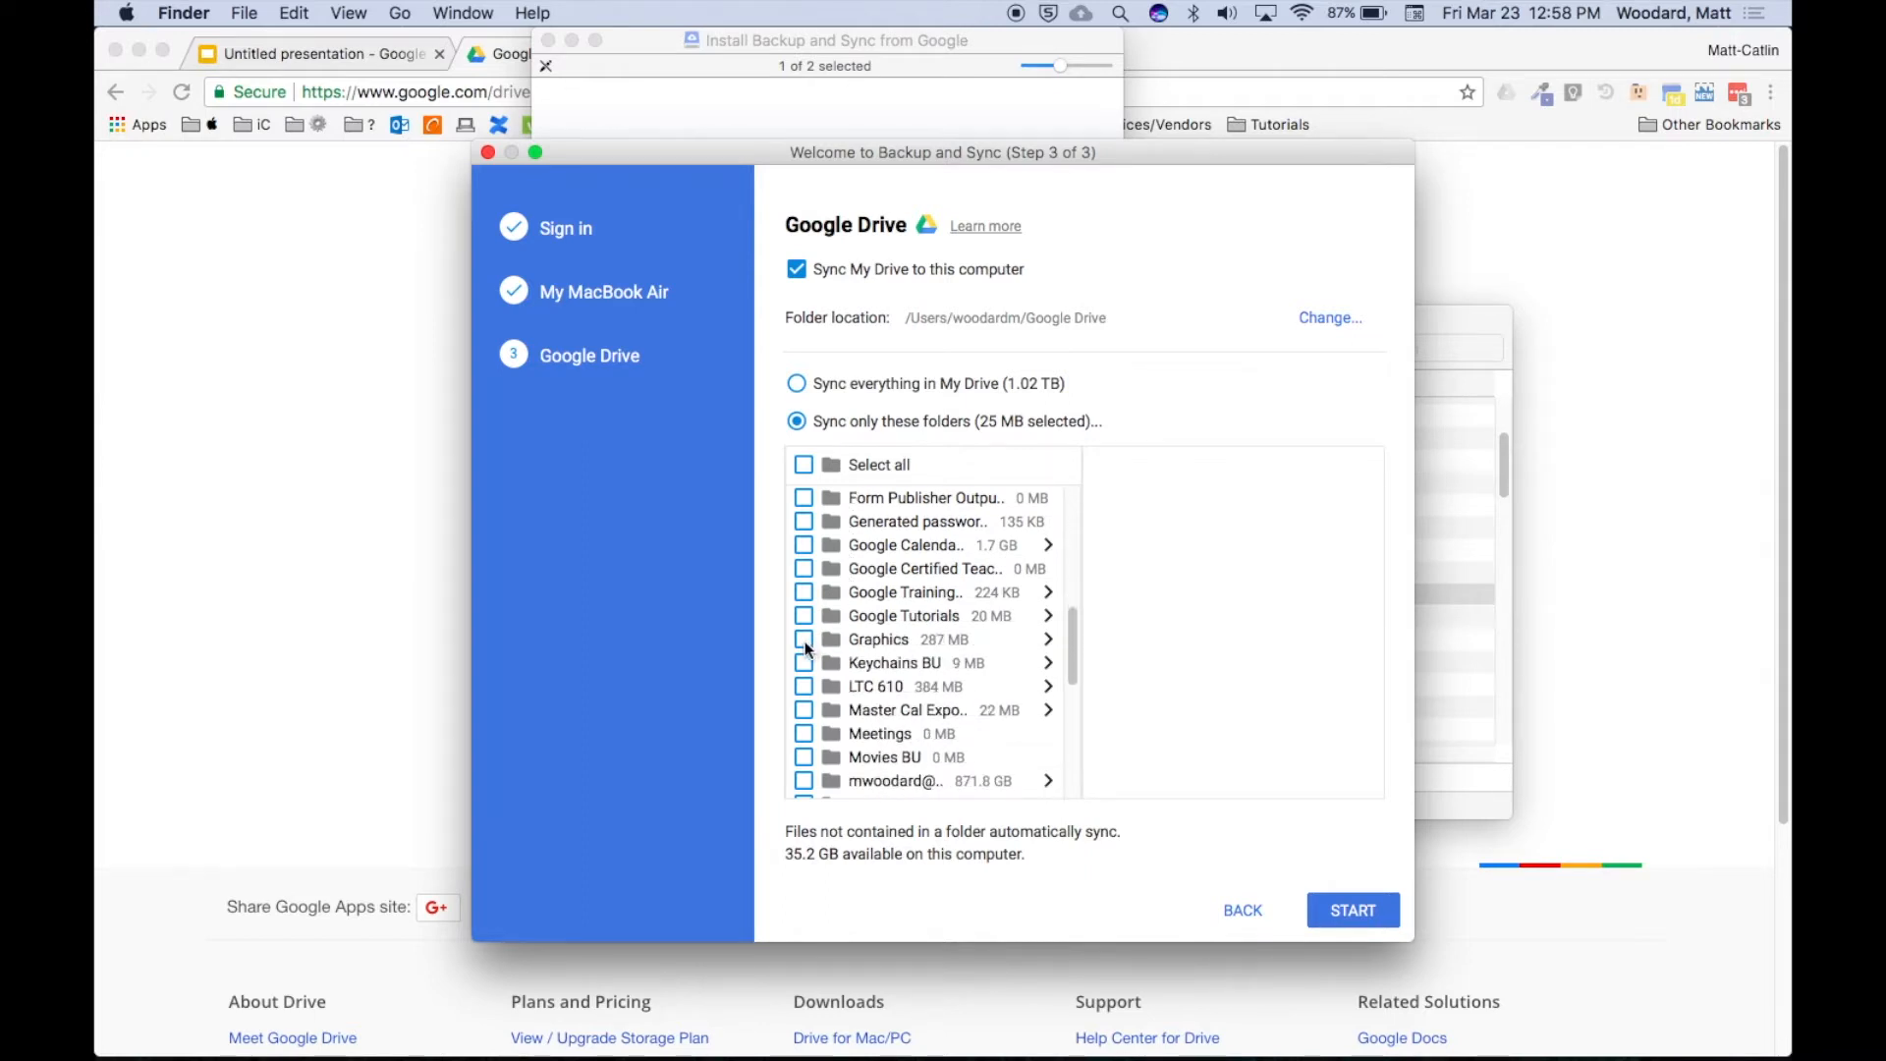
{"action": "left_click", "coordinate": [803, 638]}
{"action": "scroll", "coordinate": [885, 625], "scroll_direction": "down", "scroll_amount": 7}
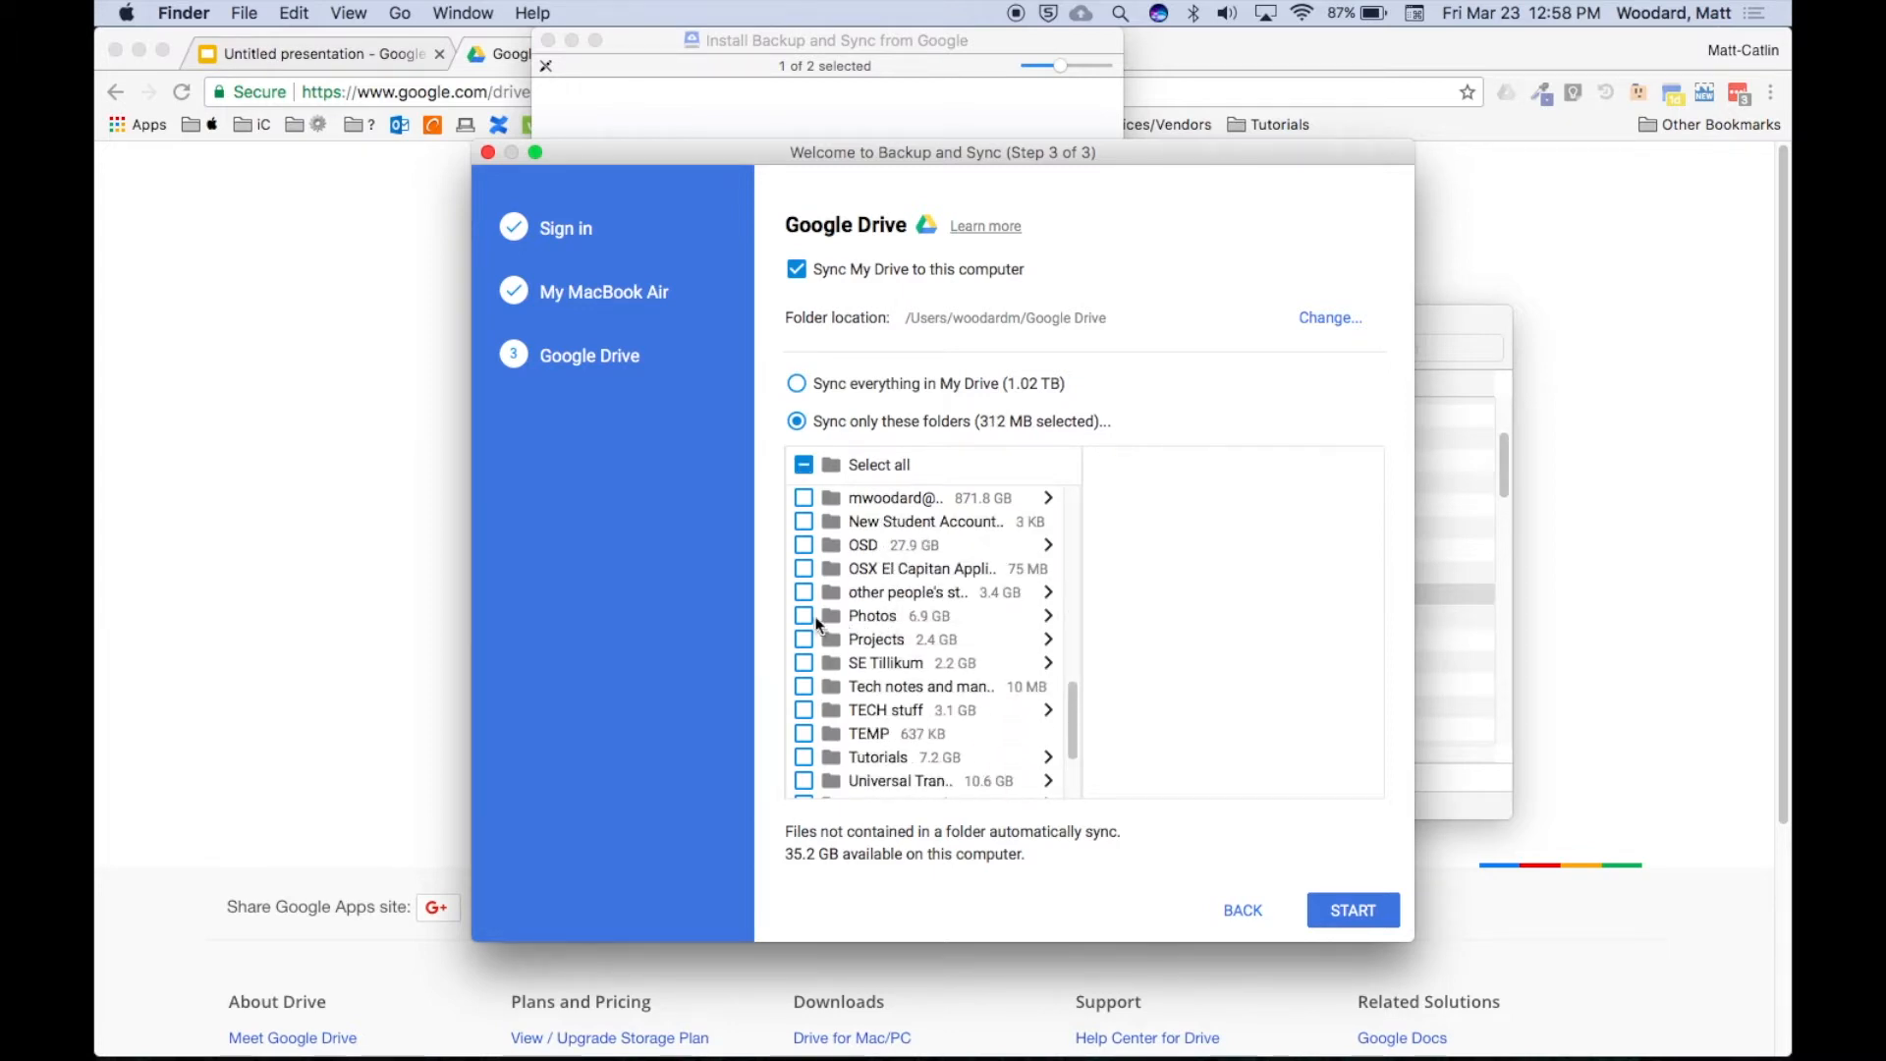
{"action": "left_click", "coordinate": [803, 616]}
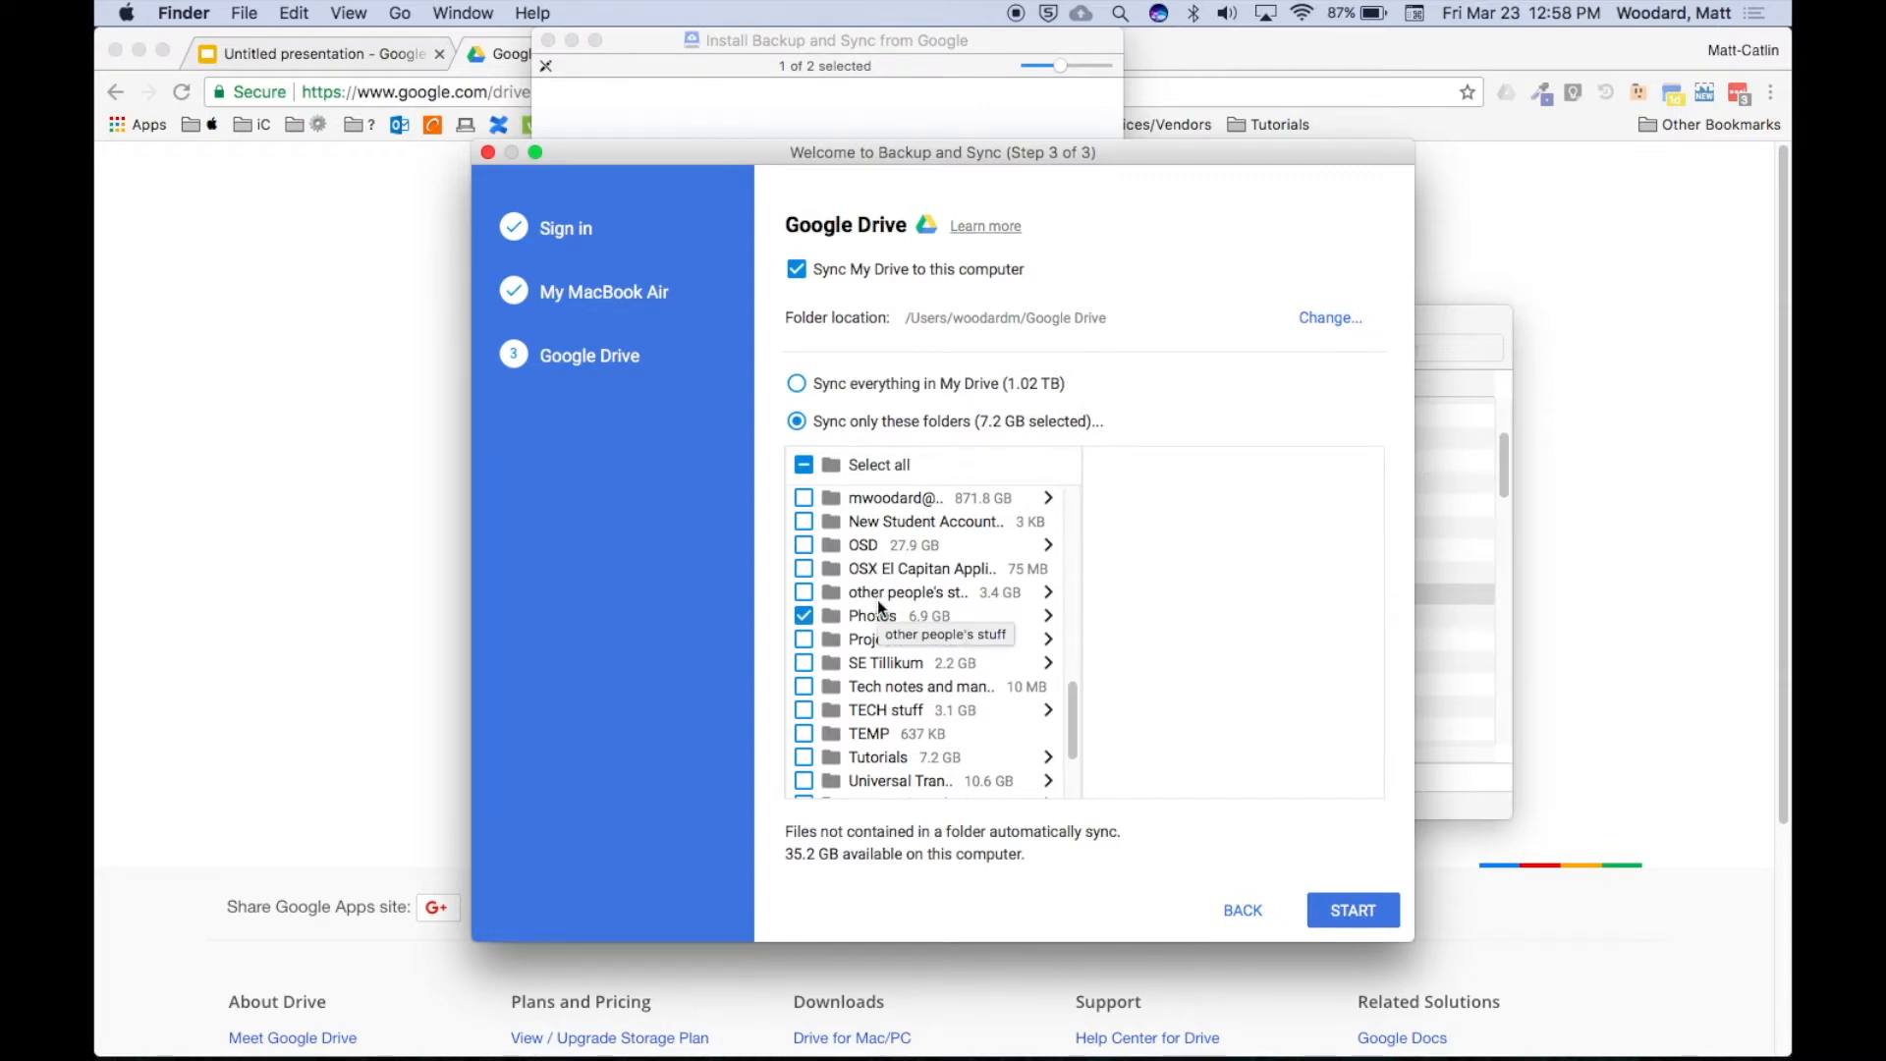
{"action": "left_click", "coordinate": [1346, 910]}
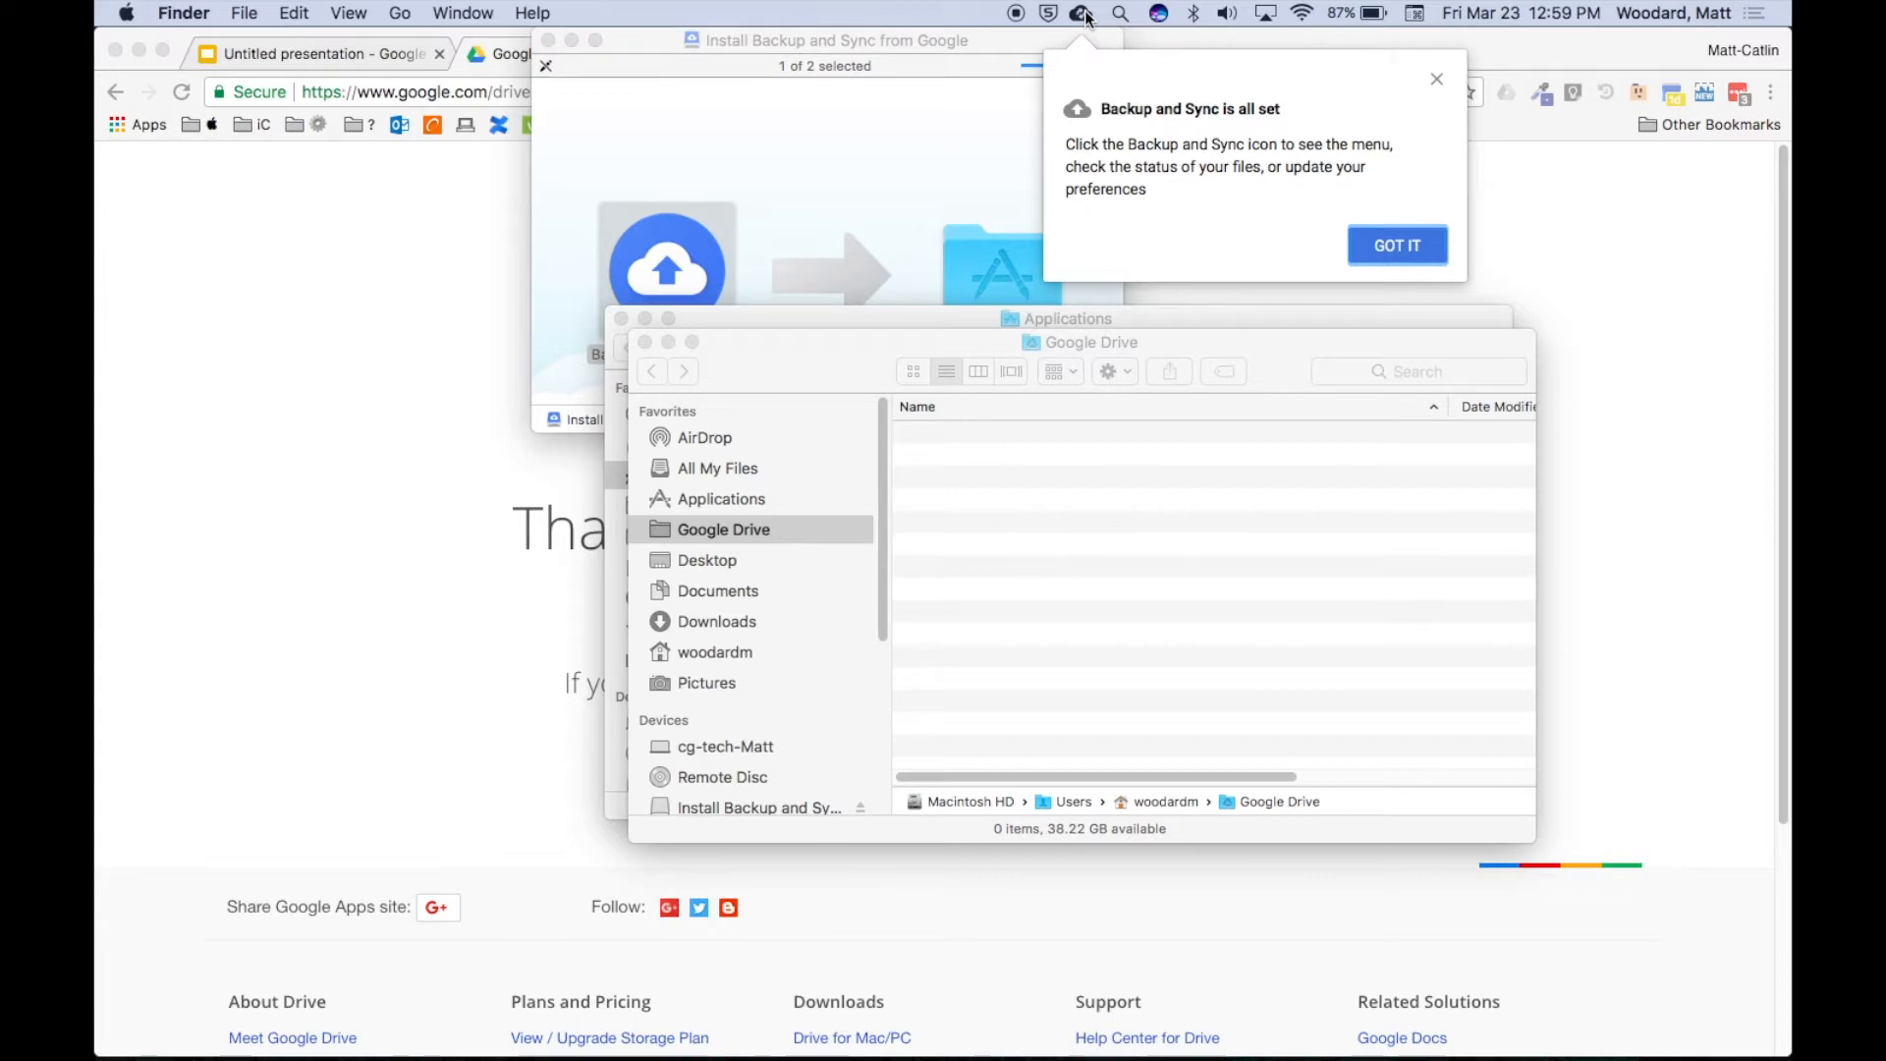
Dismiss the all-set notice and open the empty Google Drive folder in the home folder.
{"action": "left_click", "coordinate": [1378, 242]}
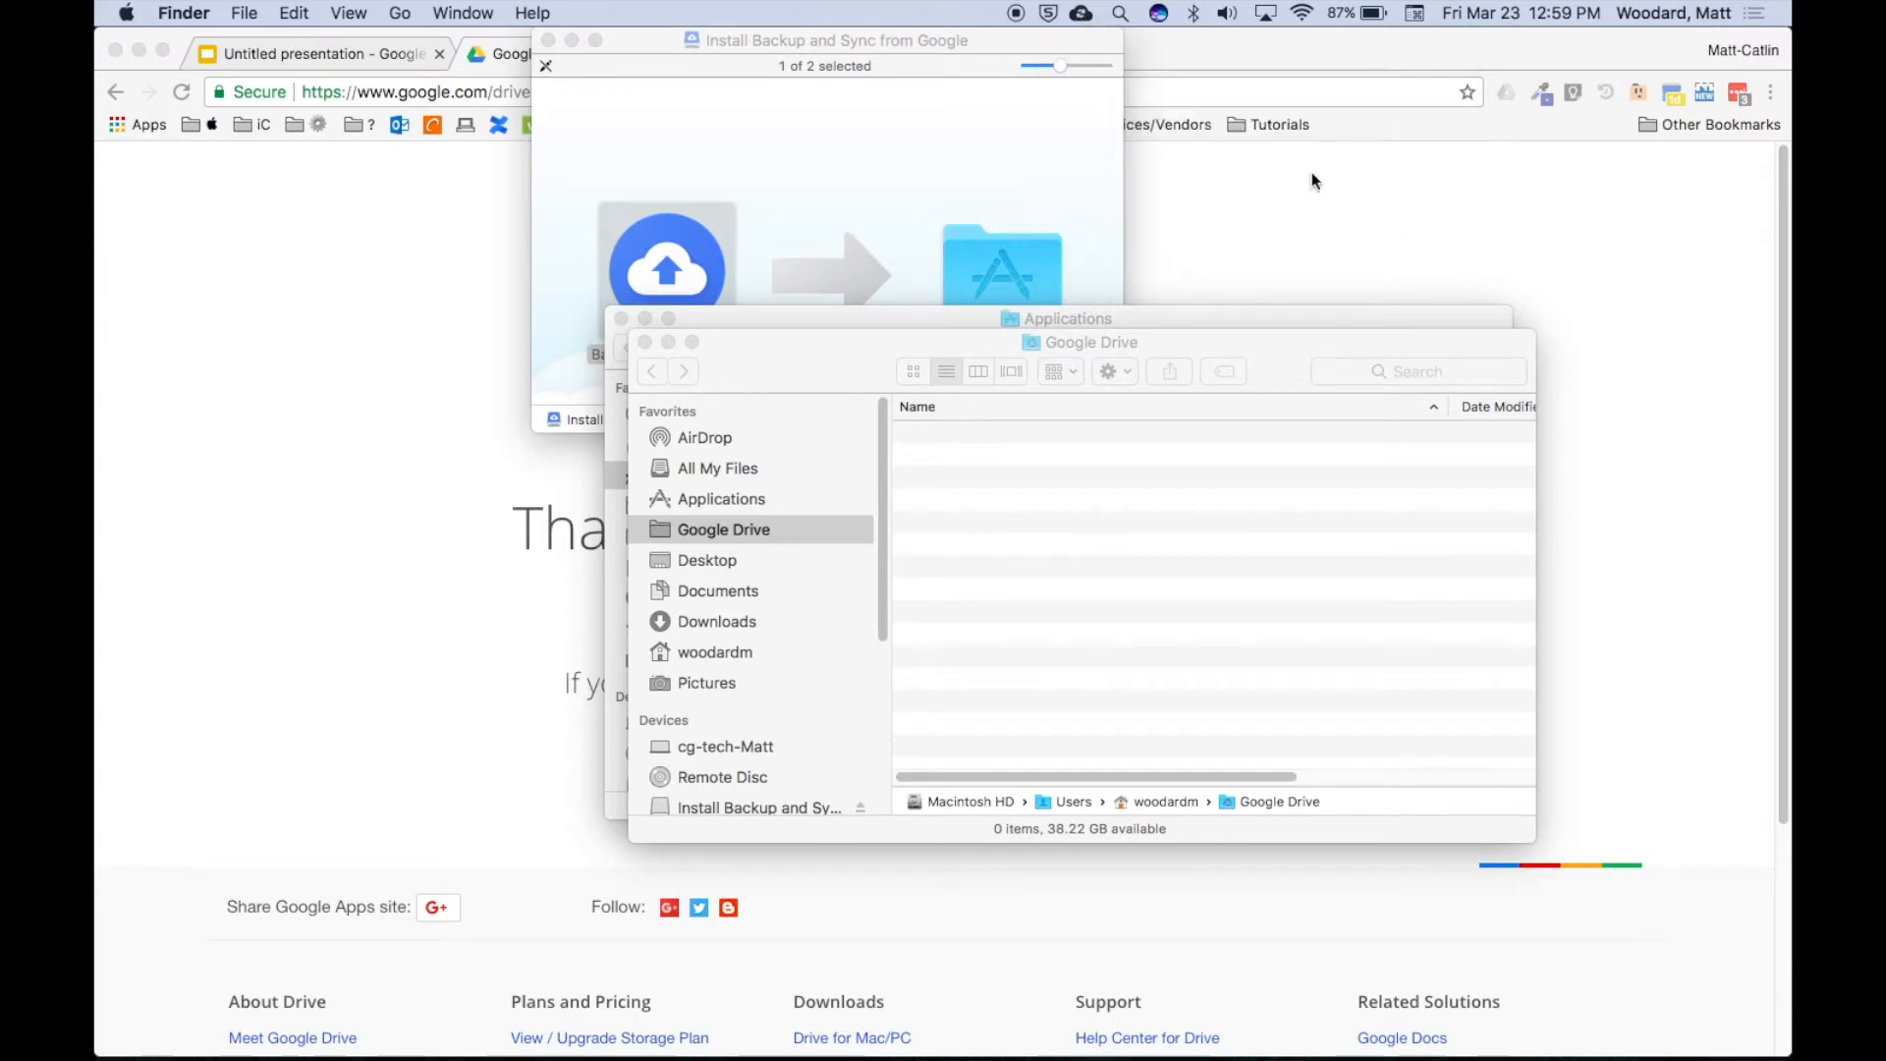
{"action": "left_click", "coordinate": [1083, 14]}
{"action": "left_click", "coordinate": [1085, 18]}
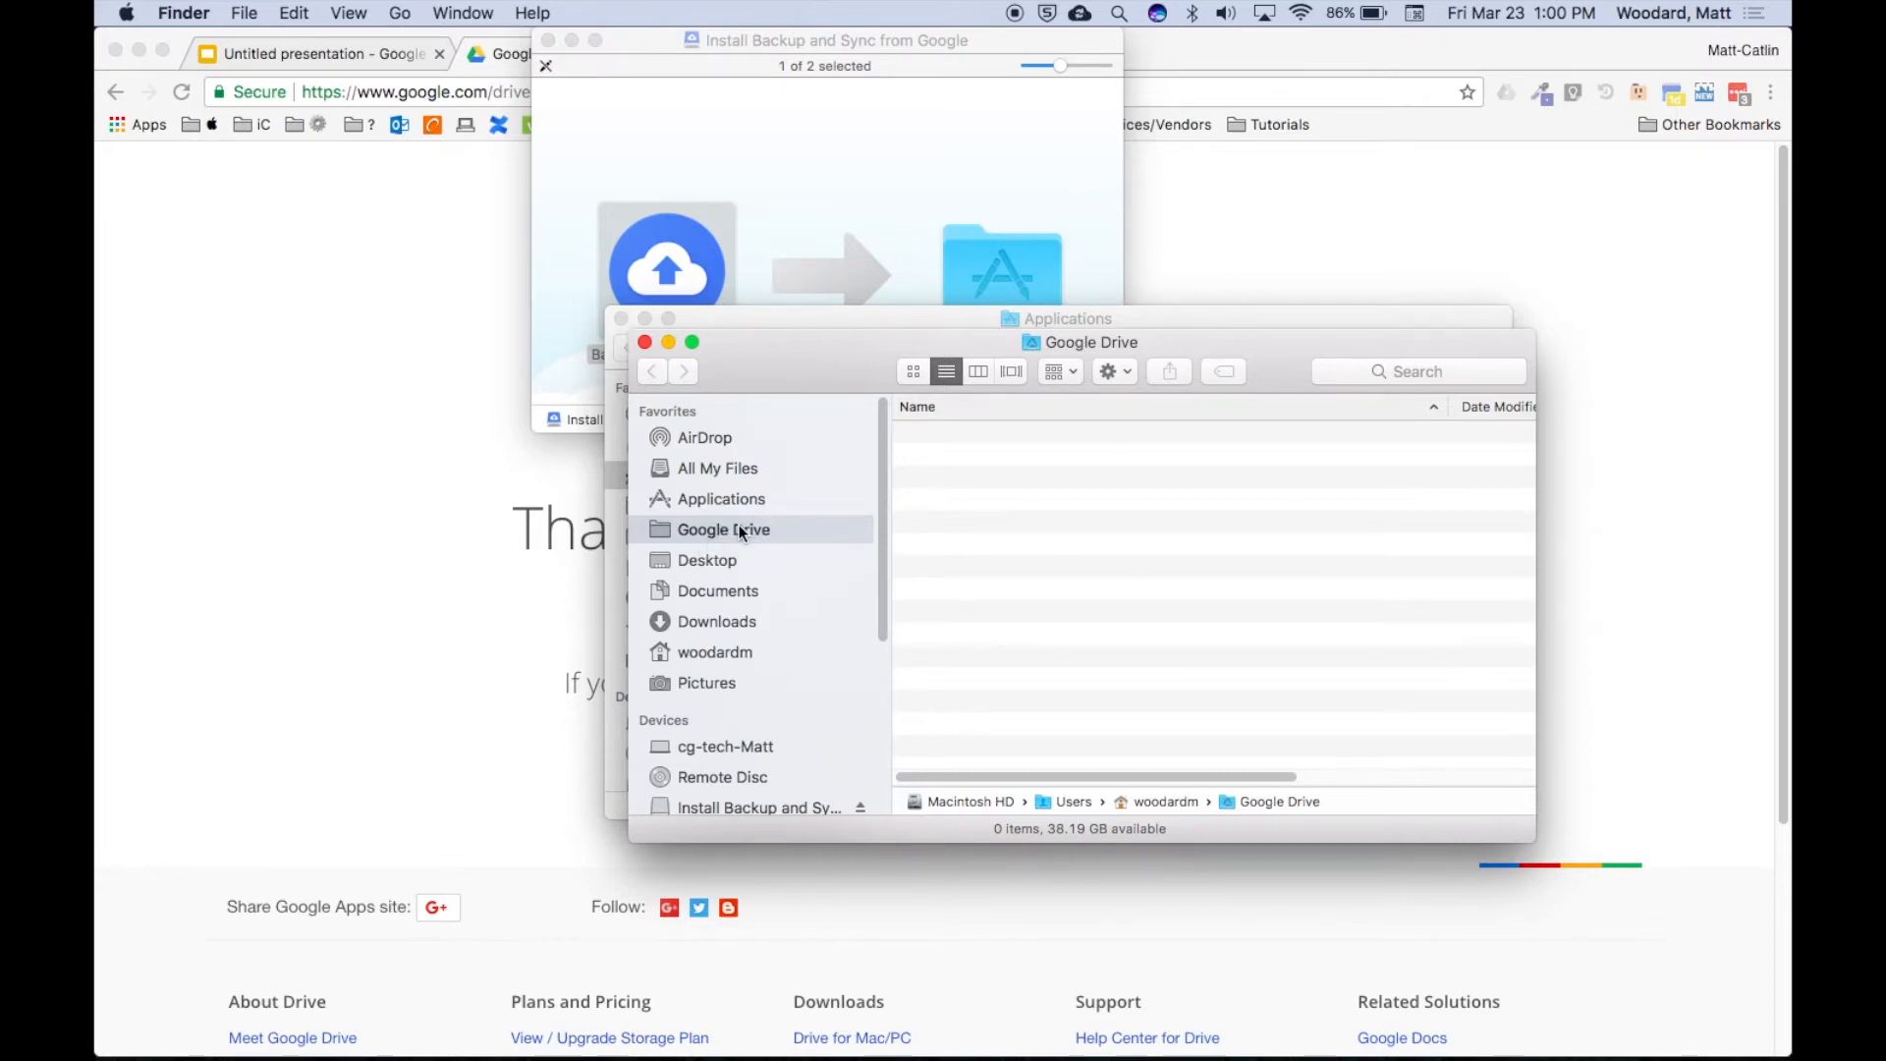
{"action": "left_click", "coordinate": [697, 654]}
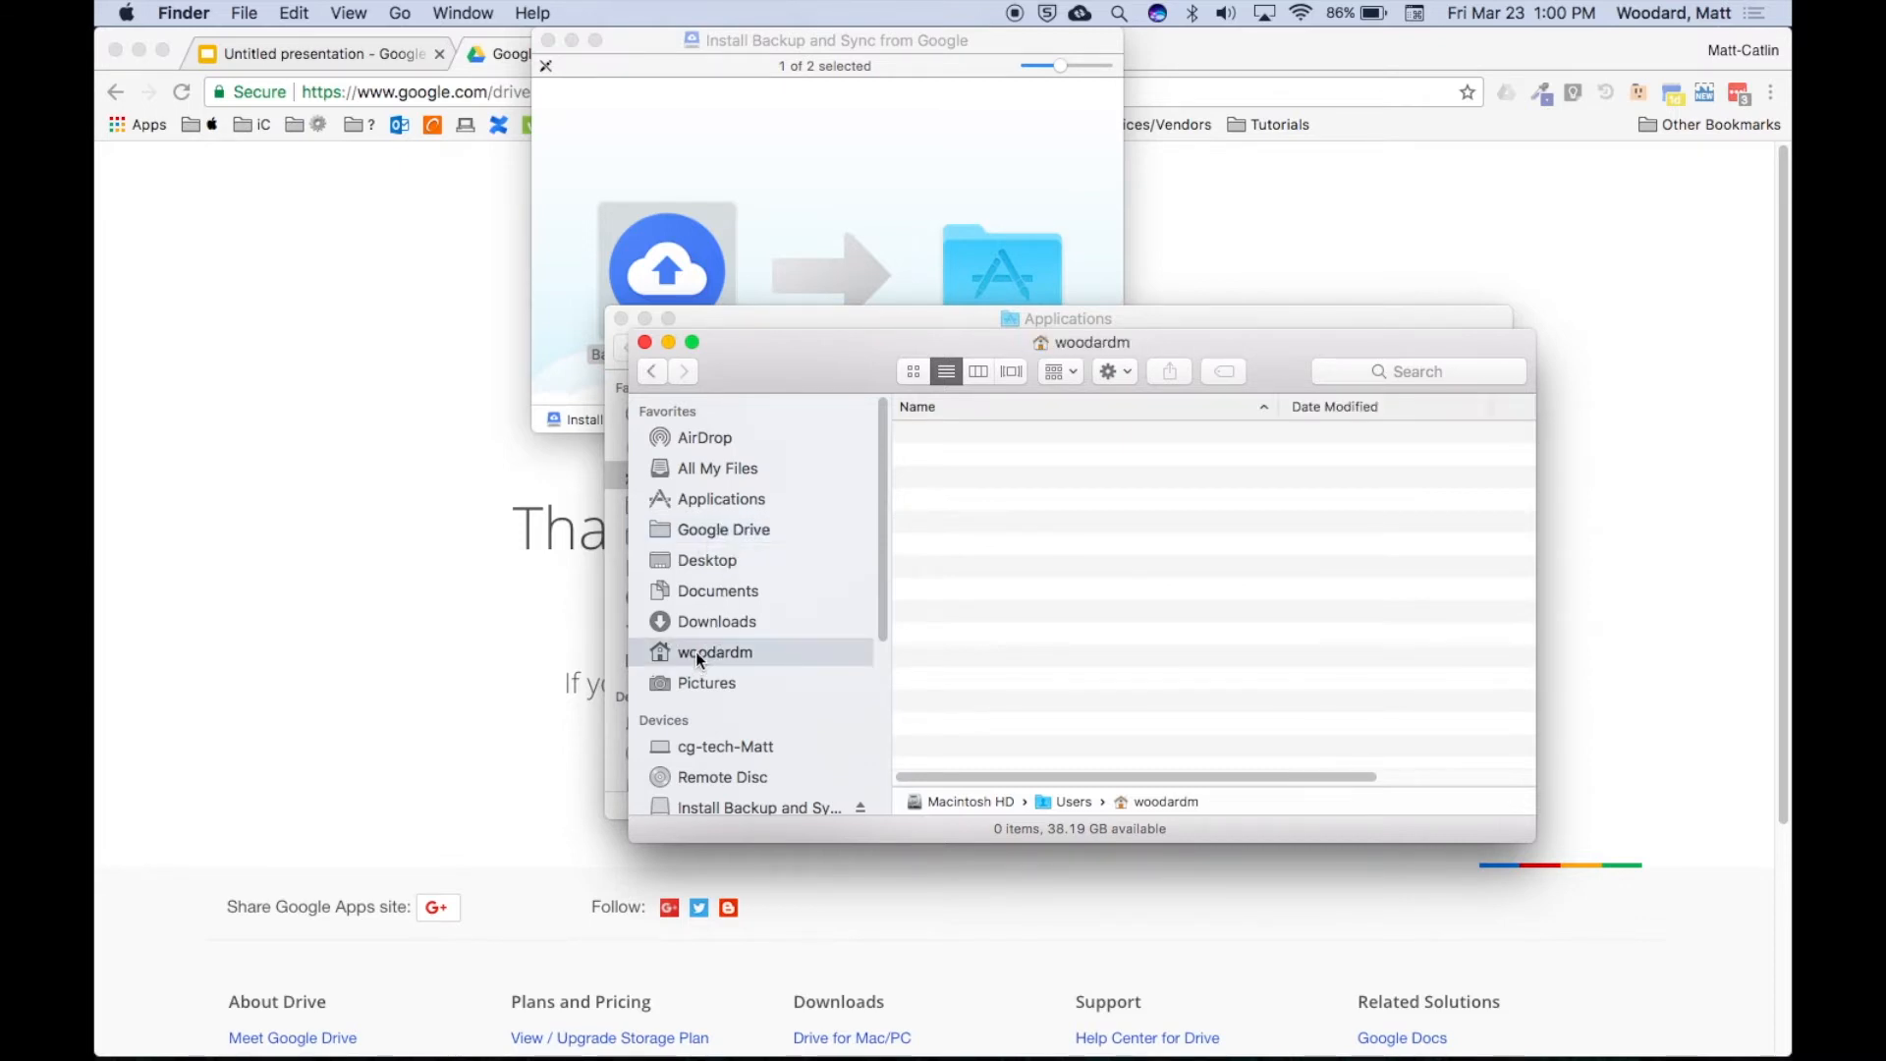
{"action": "left_click", "coordinate": [993, 526]}
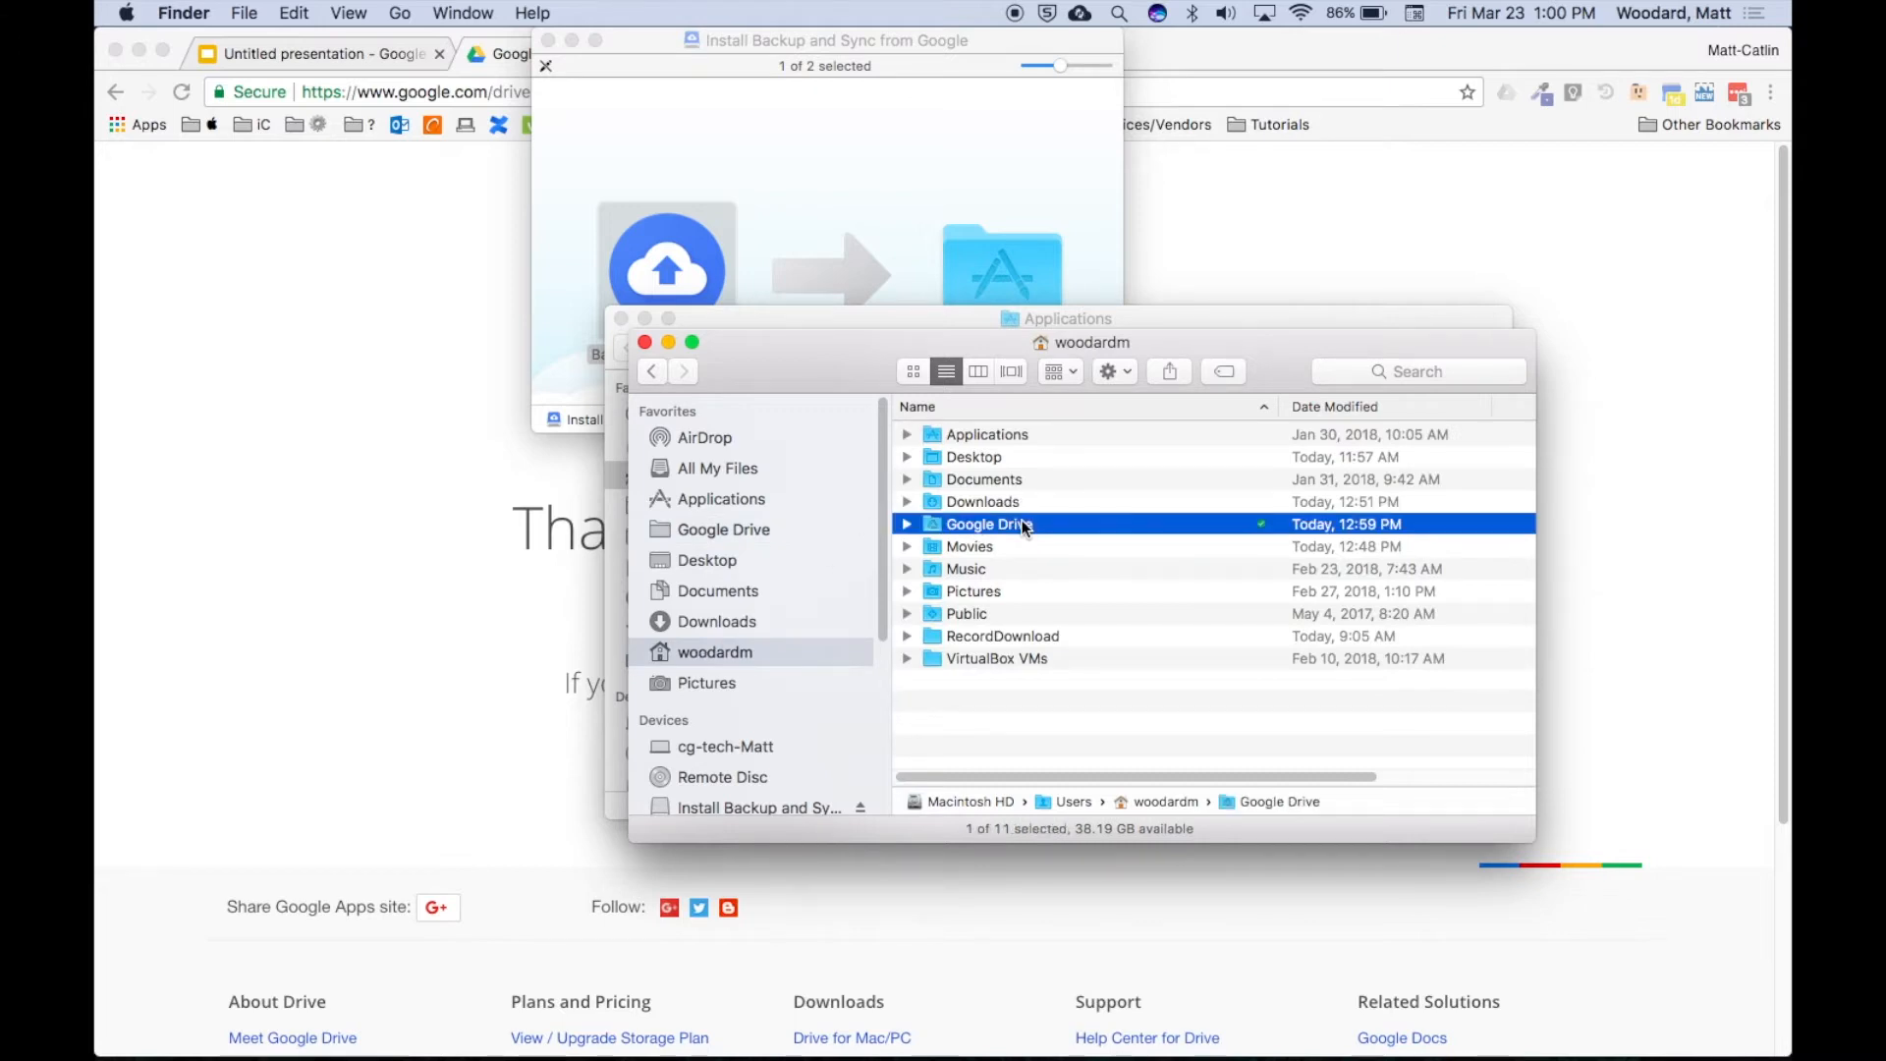
{"action": "double_click", "coordinate": [990, 524]}
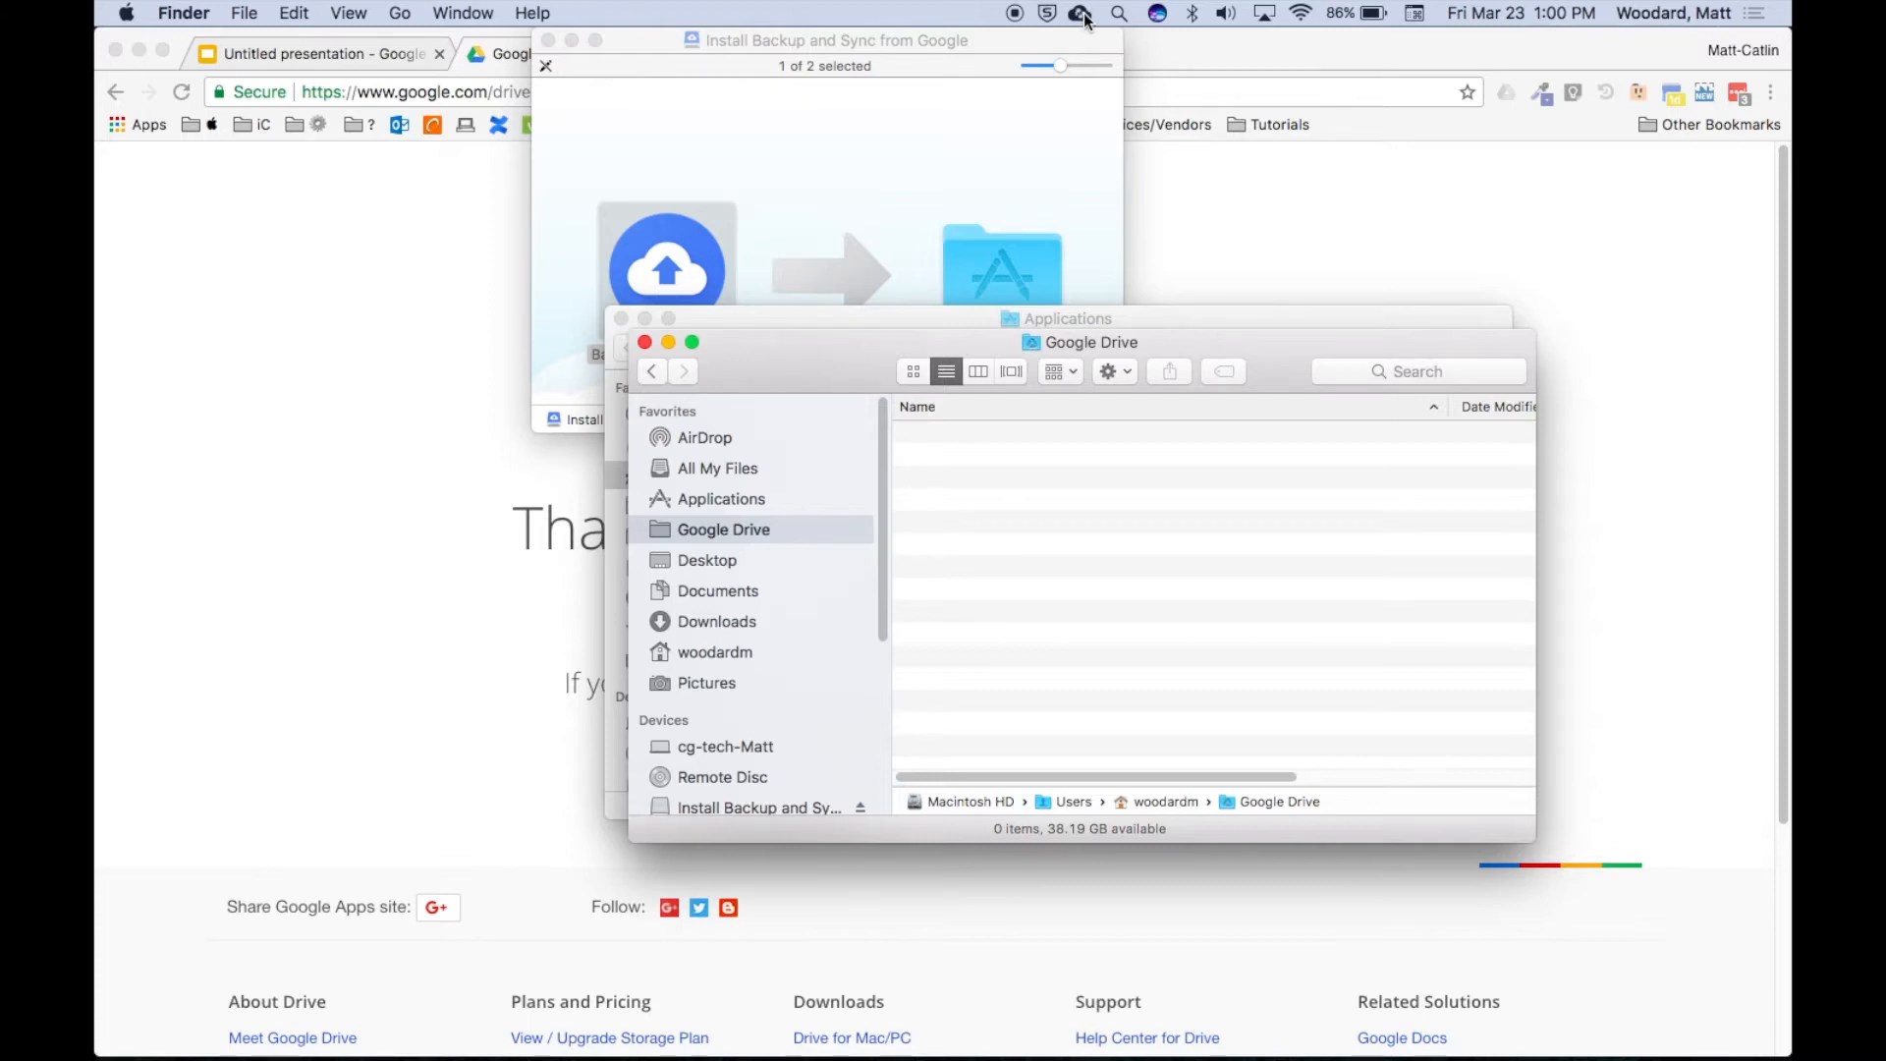
Open Google Drive in a new Chrome tab from the Google apps grid.
{"action": "left_click", "coordinate": [519, 61]}
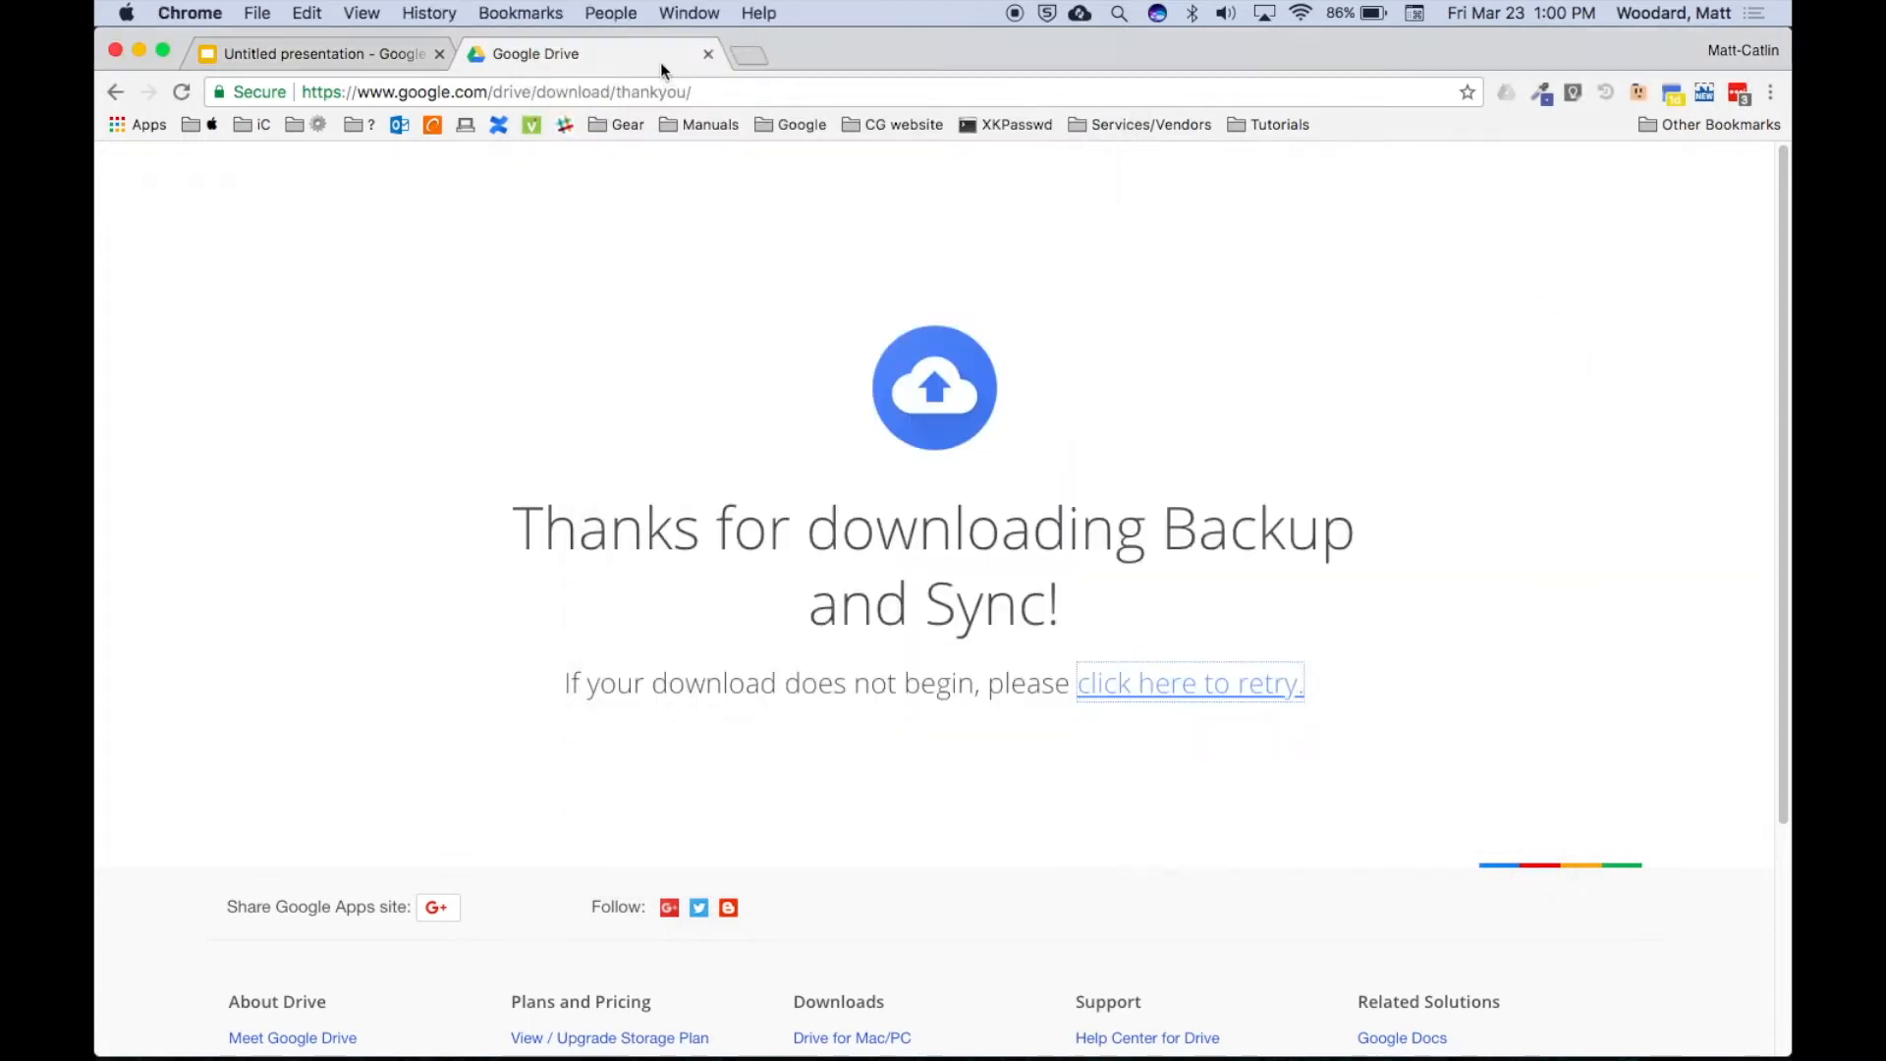
{"action": "left_click", "coordinate": [742, 55]}
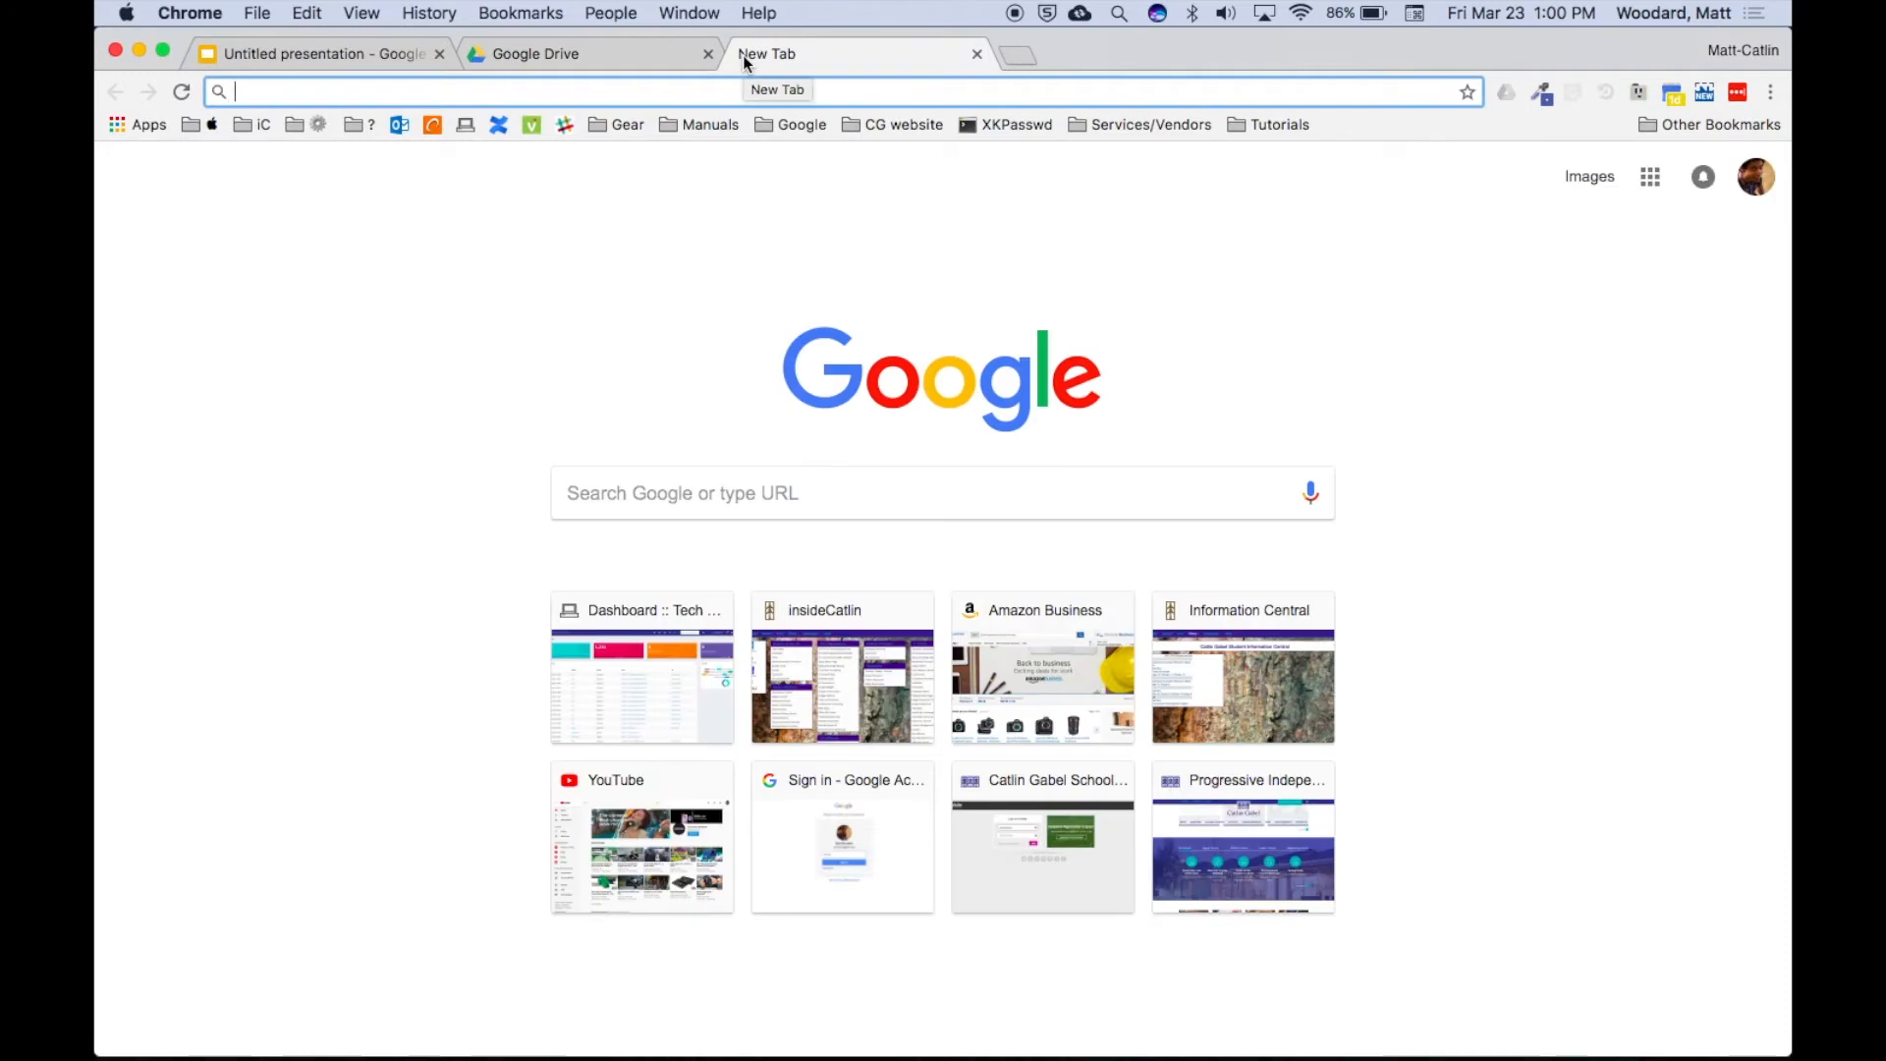
{"action": "left_click", "coordinate": [1650, 177]}
{"action": "left_click", "coordinate": [1591, 310]}
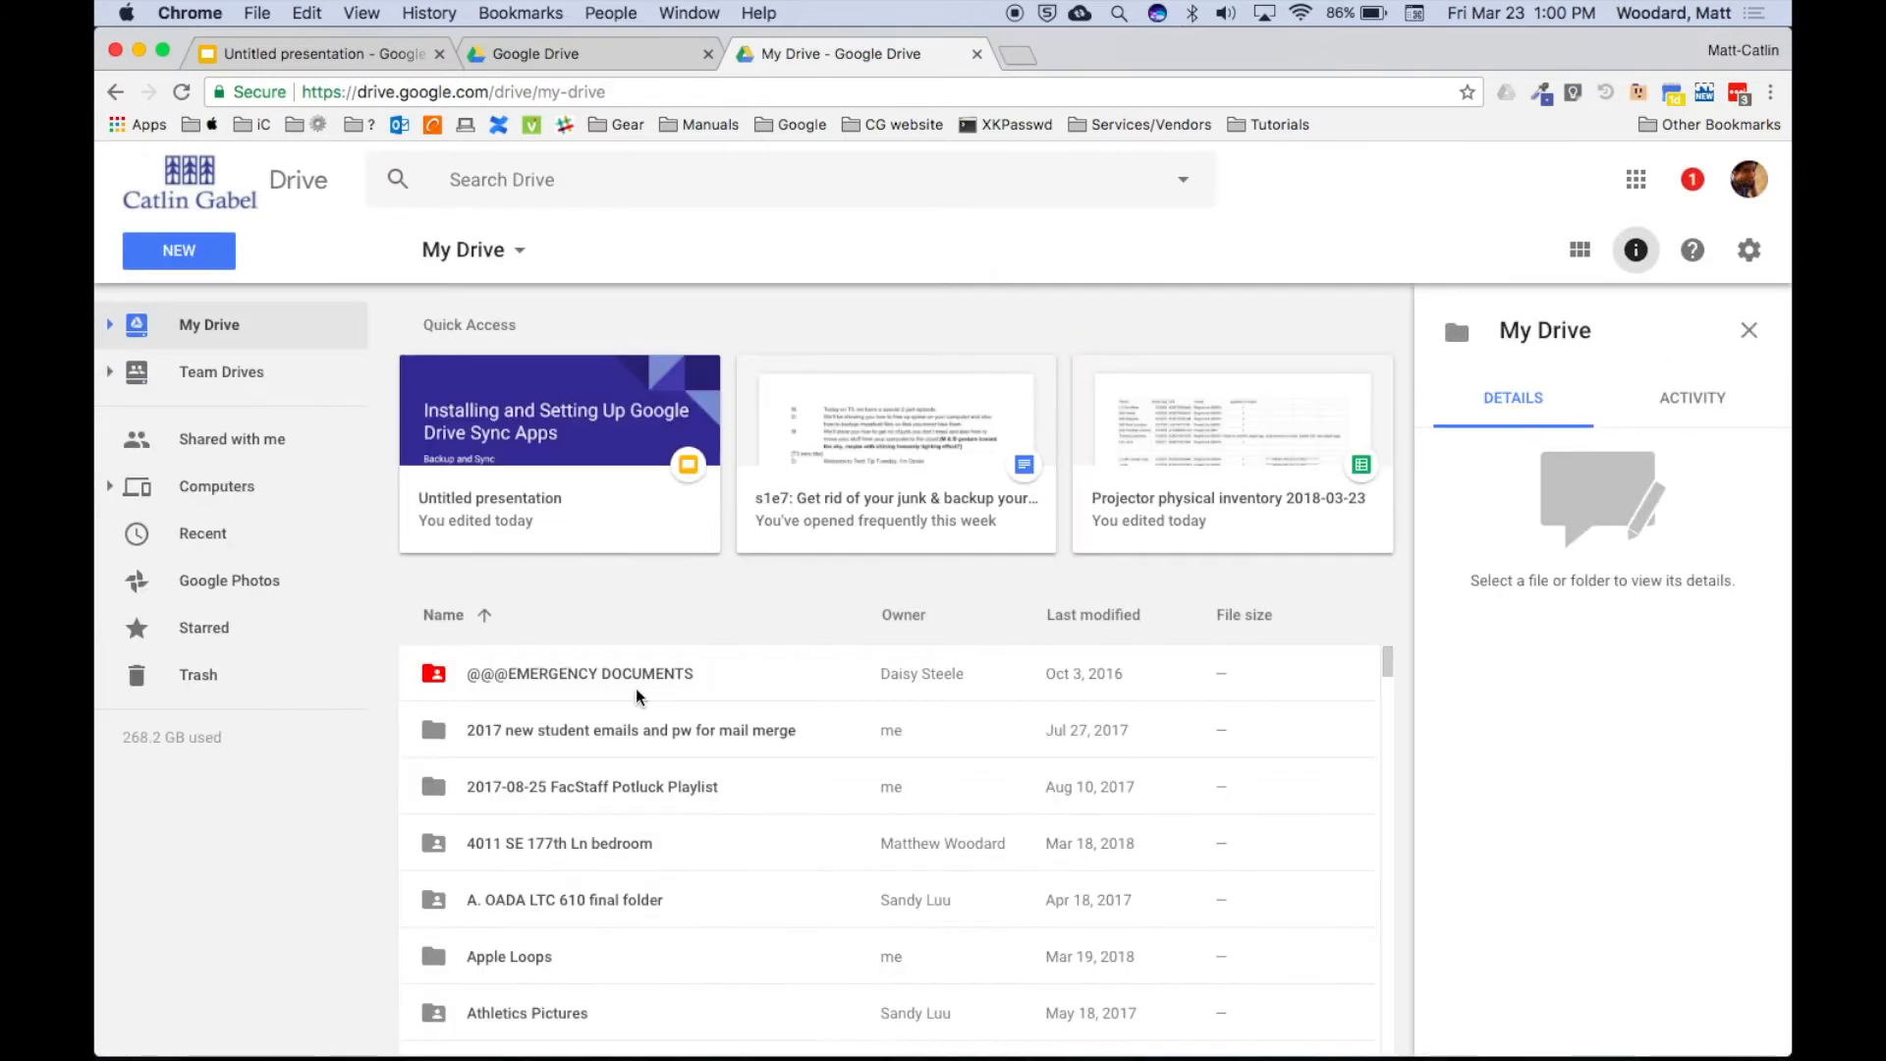
Scroll through the My Drive file list, then switch back to Finder.
{"action": "scroll", "coordinate": [637, 695], "scroll_direction": "down", "scroll_amount": 15}
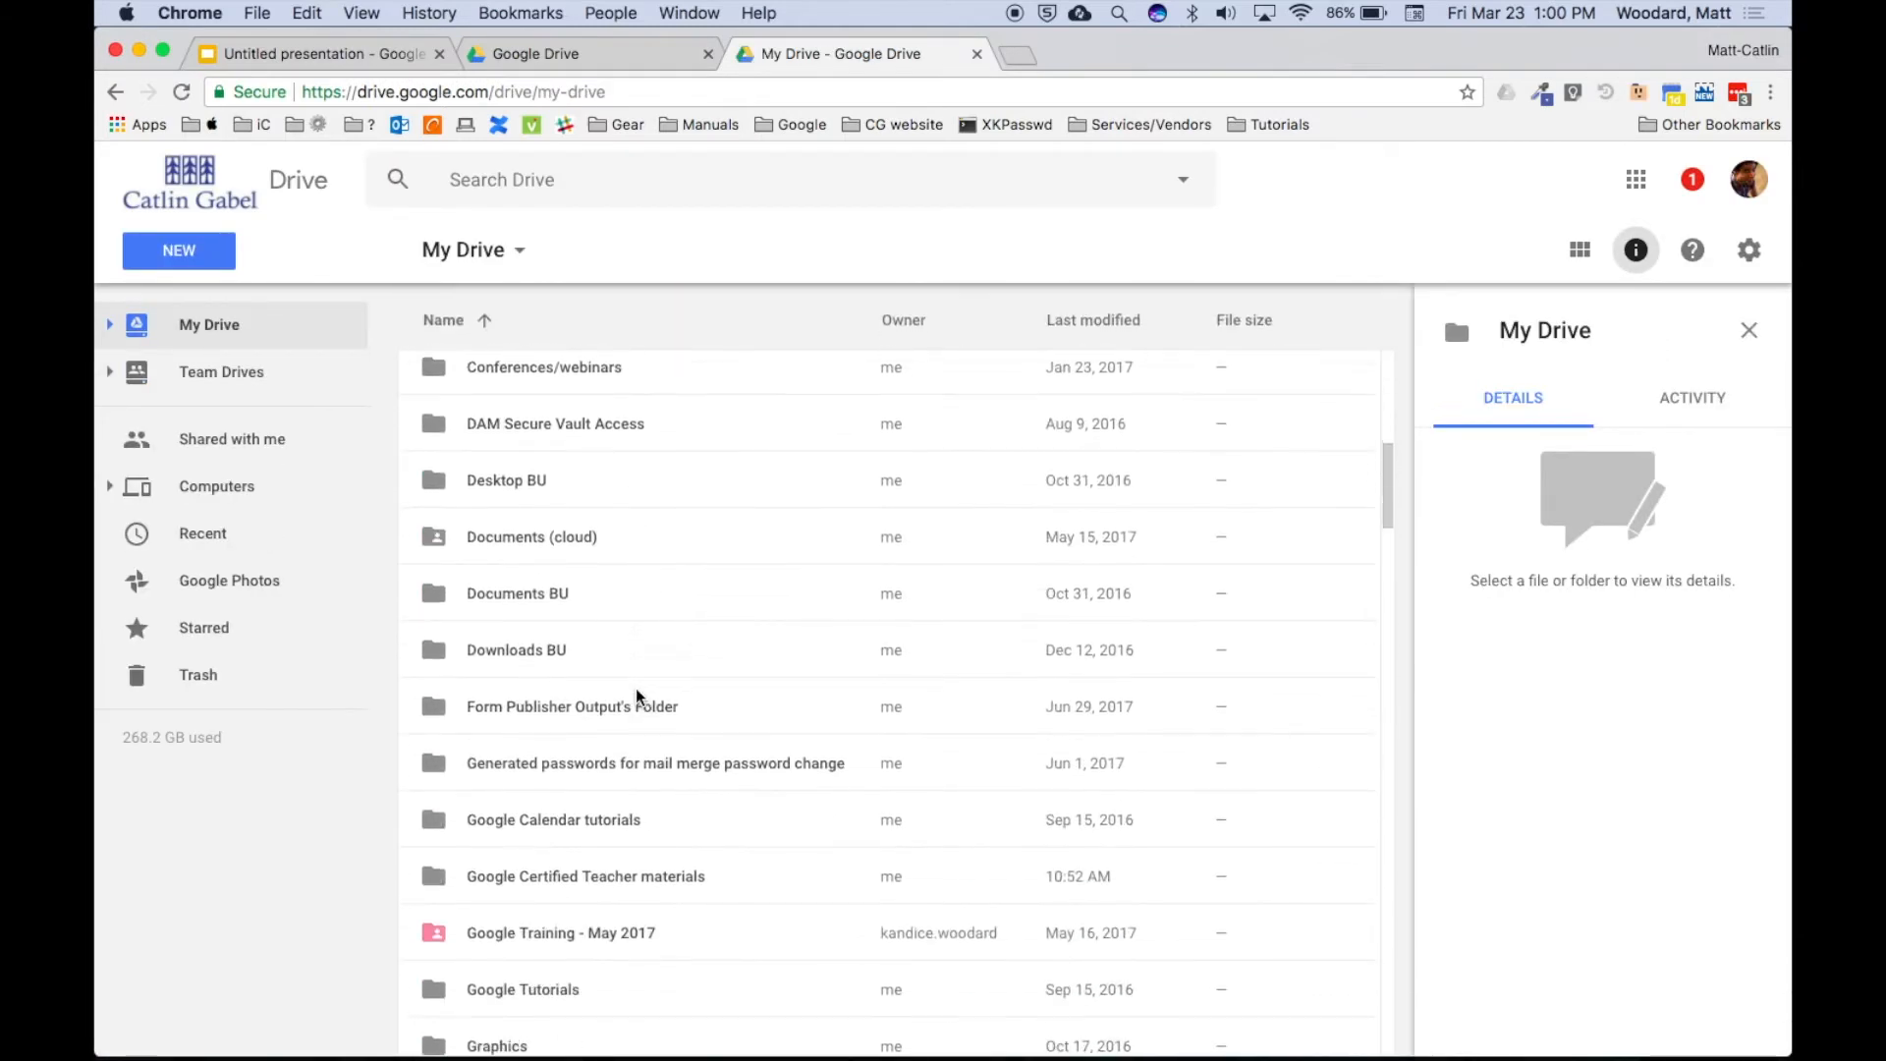
{"action": "scroll", "coordinate": [637, 695], "scroll_direction": "down", "scroll_amount": 10}
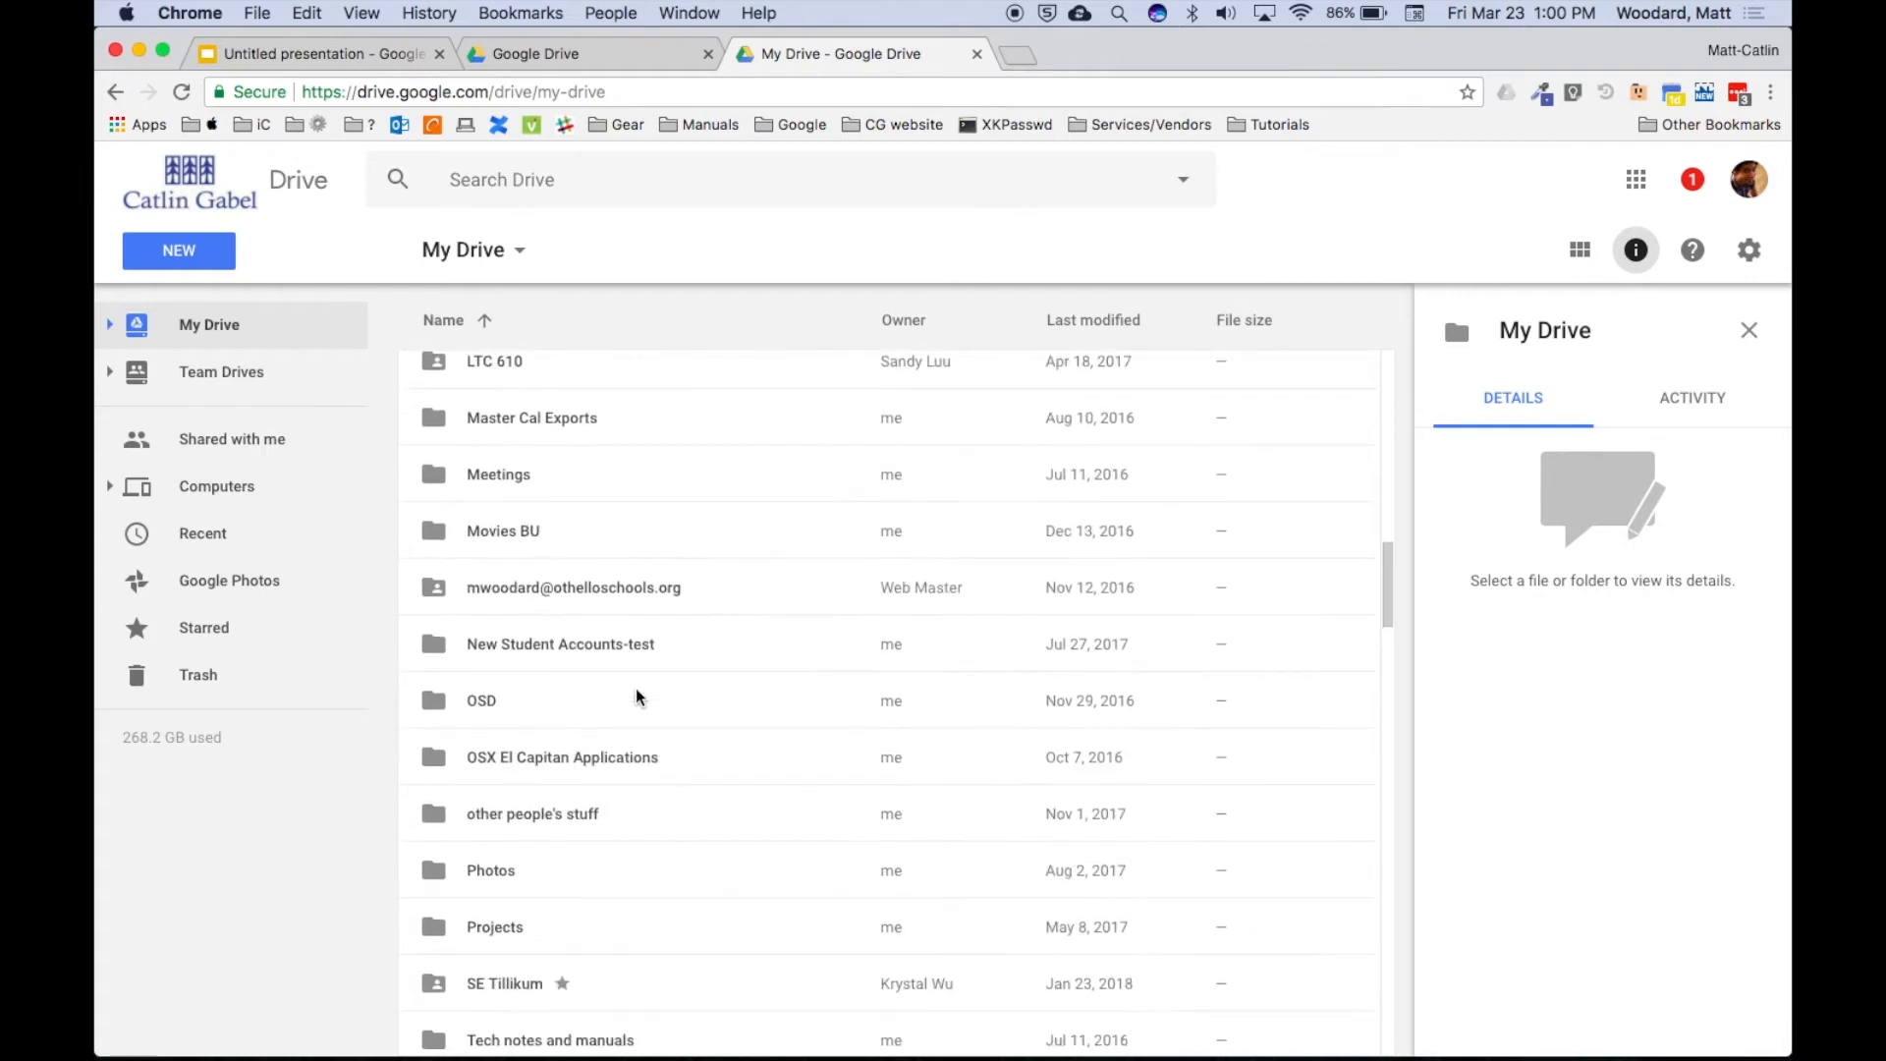
{"action": "scroll", "coordinate": [637, 696], "scroll_direction": "down", "scroll_amount": 7}
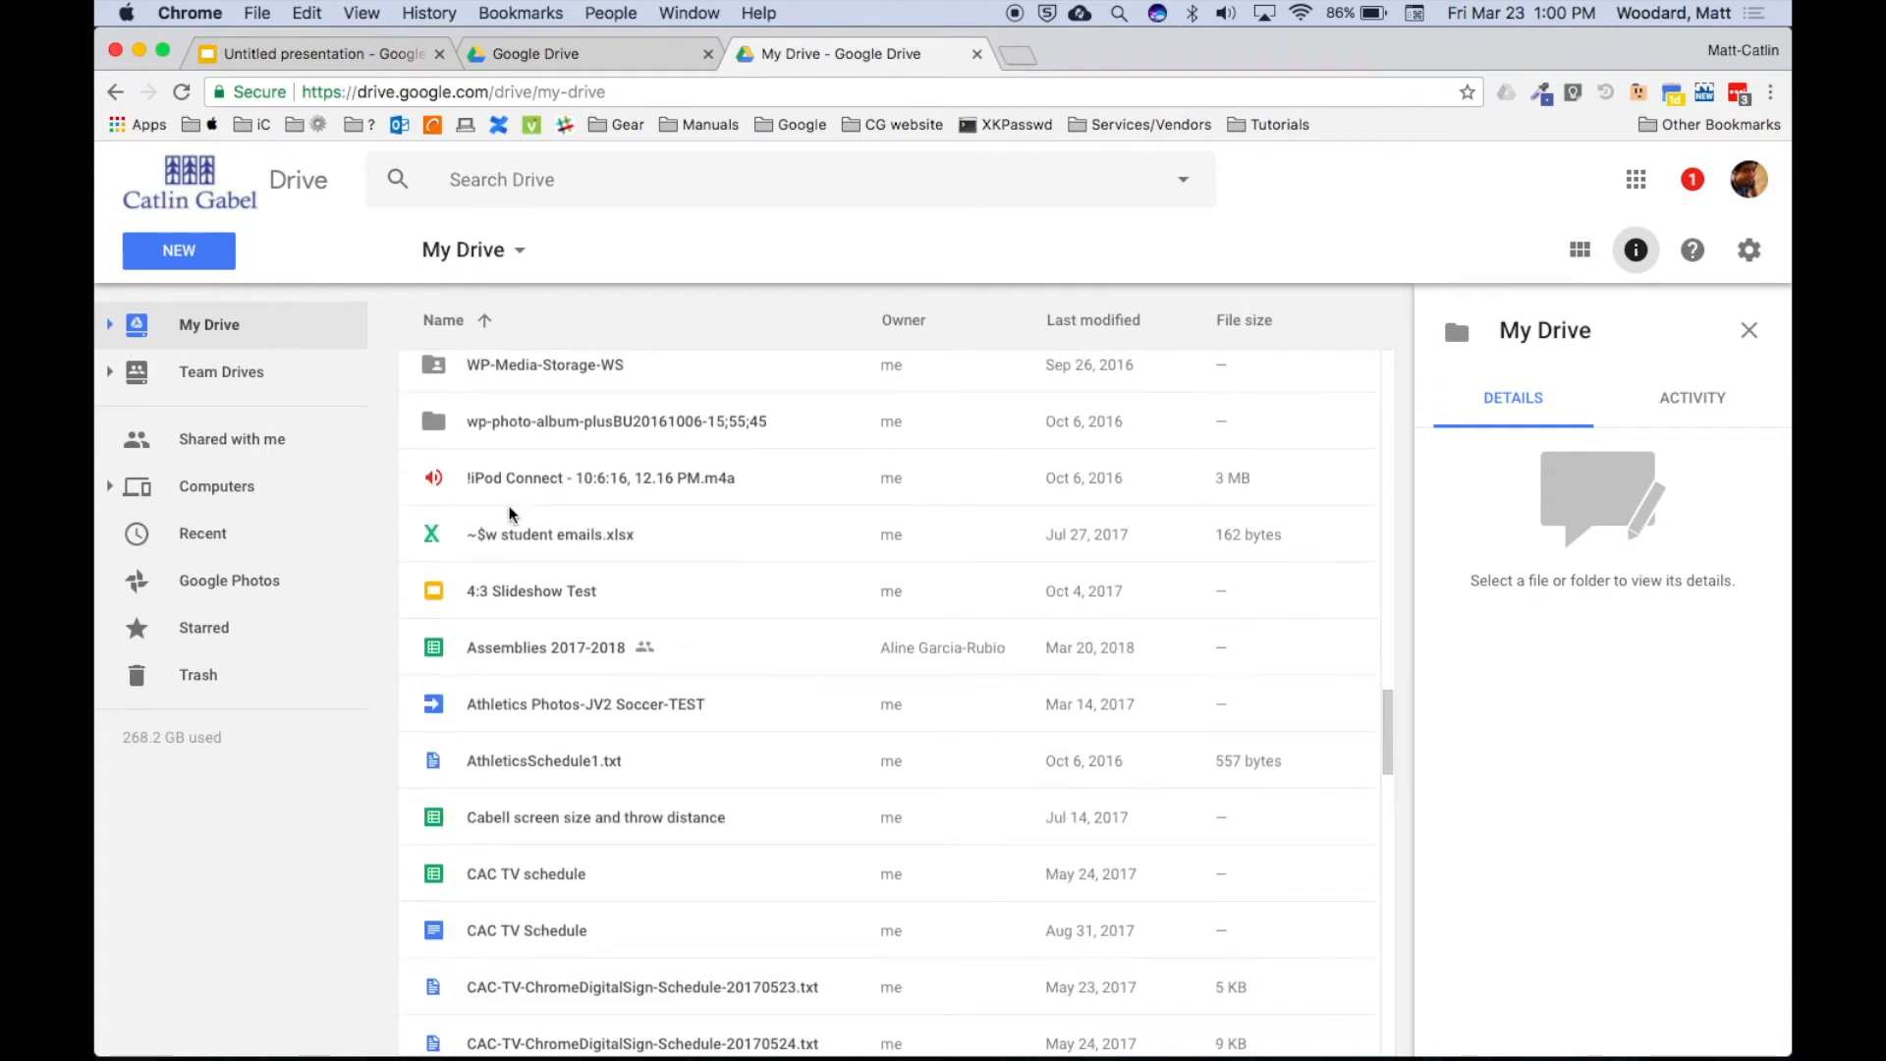
{"action": "scroll", "coordinate": [520, 492], "scroll_direction": "down", "scroll_amount": 1}
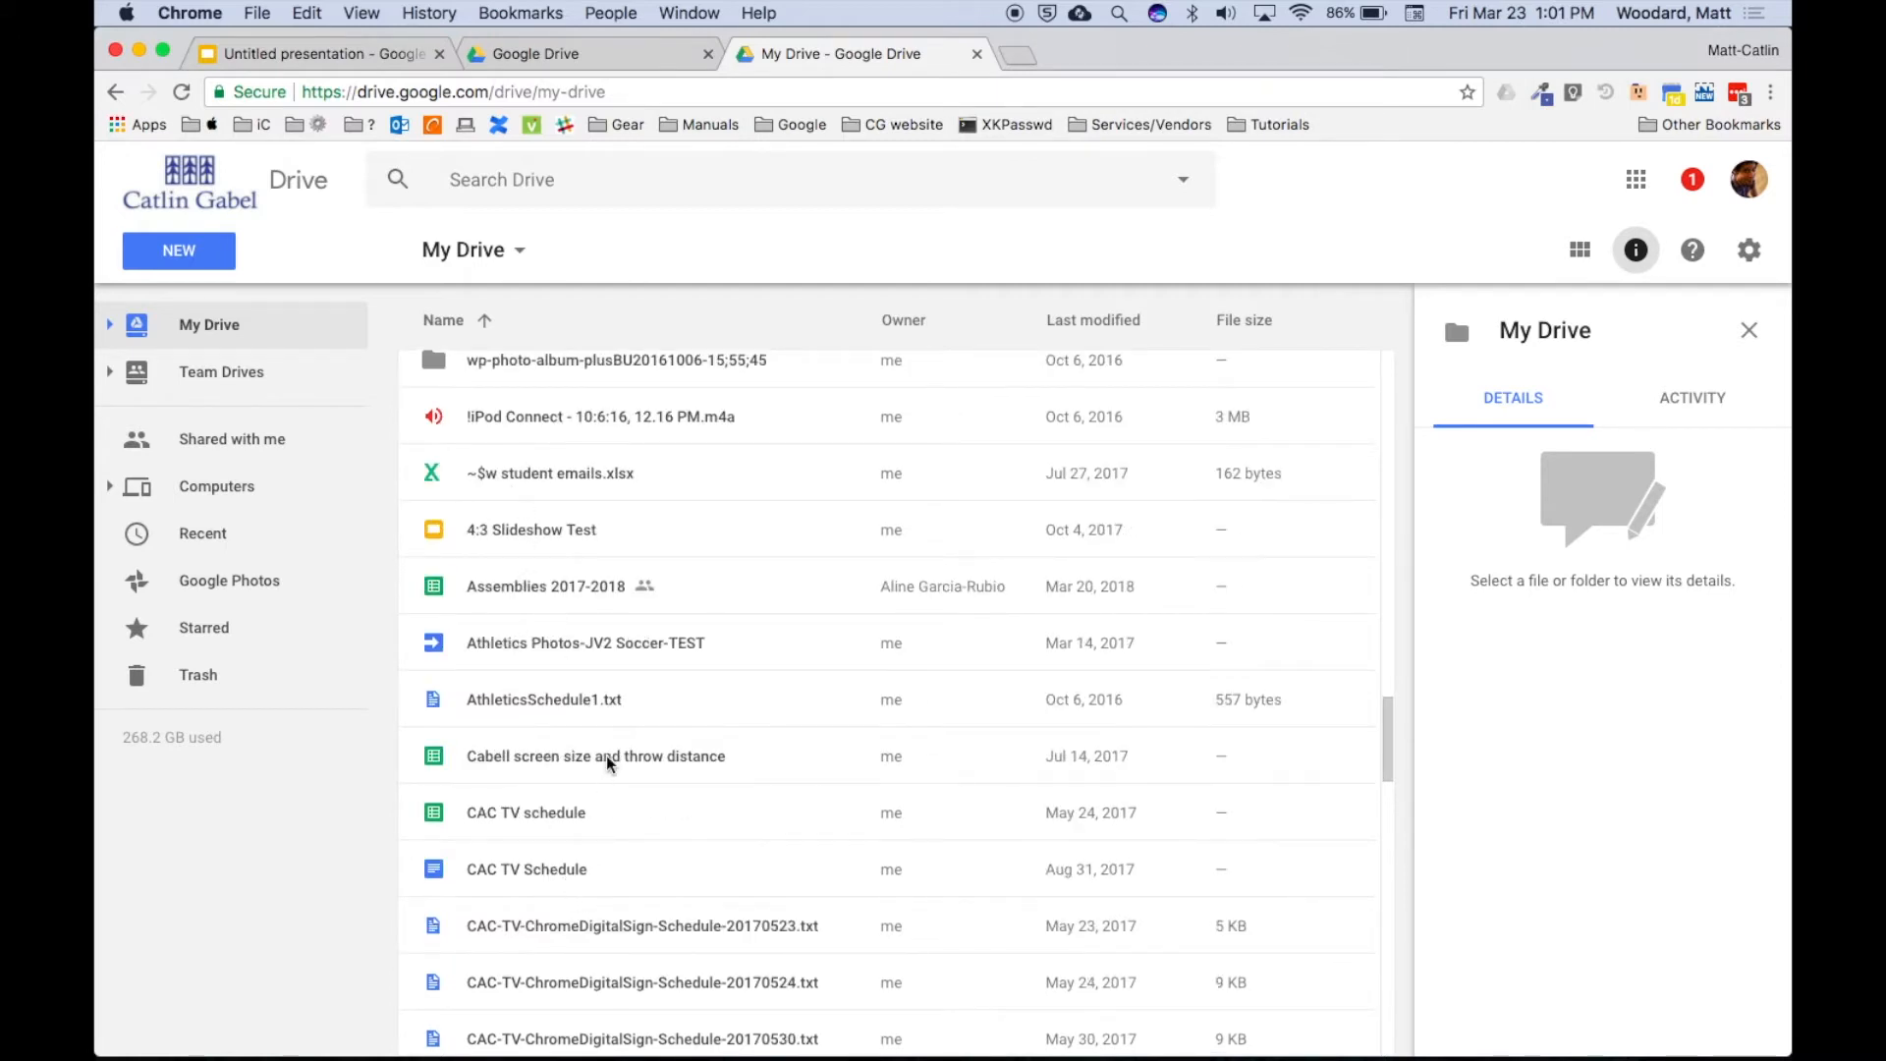
{"action": "scroll", "coordinate": [605, 757], "scroll_direction": "down", "scroll_amount": 10}
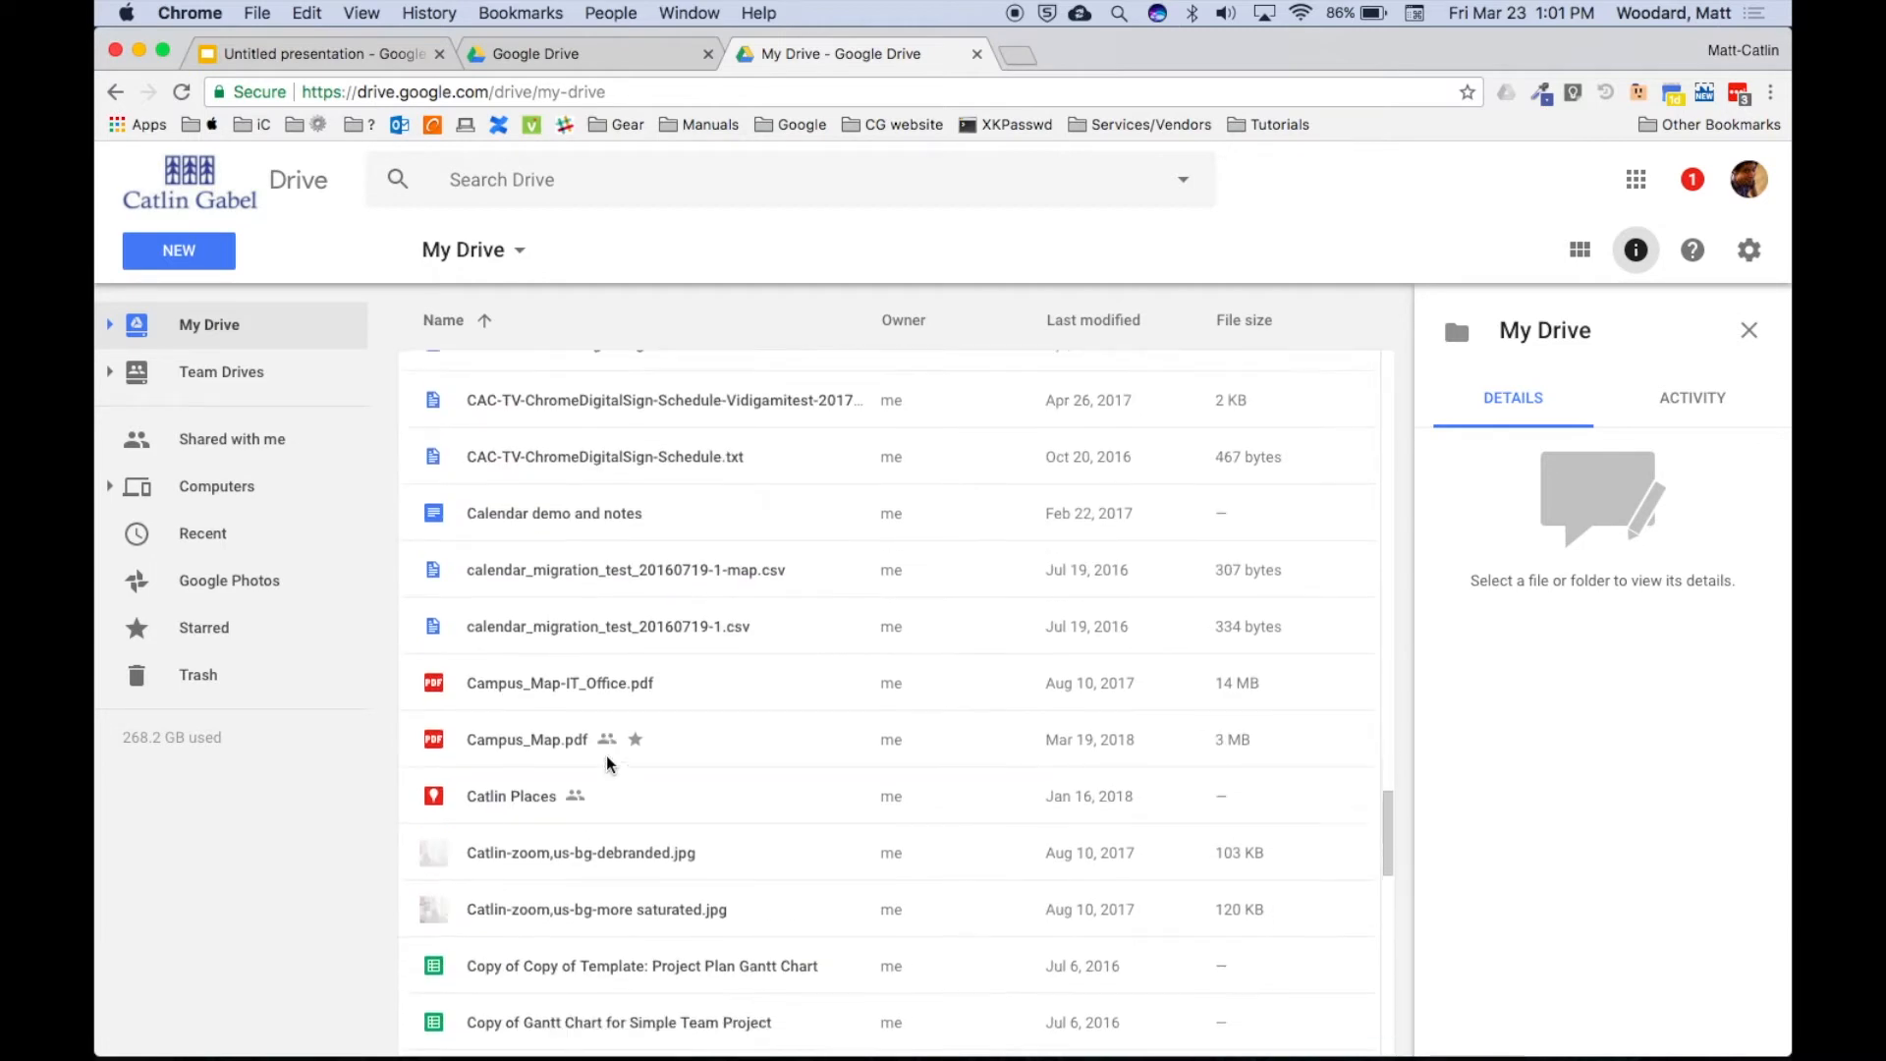
{"action": "scroll", "coordinate": [610, 763], "scroll_direction": "down", "scroll_amount": 3}
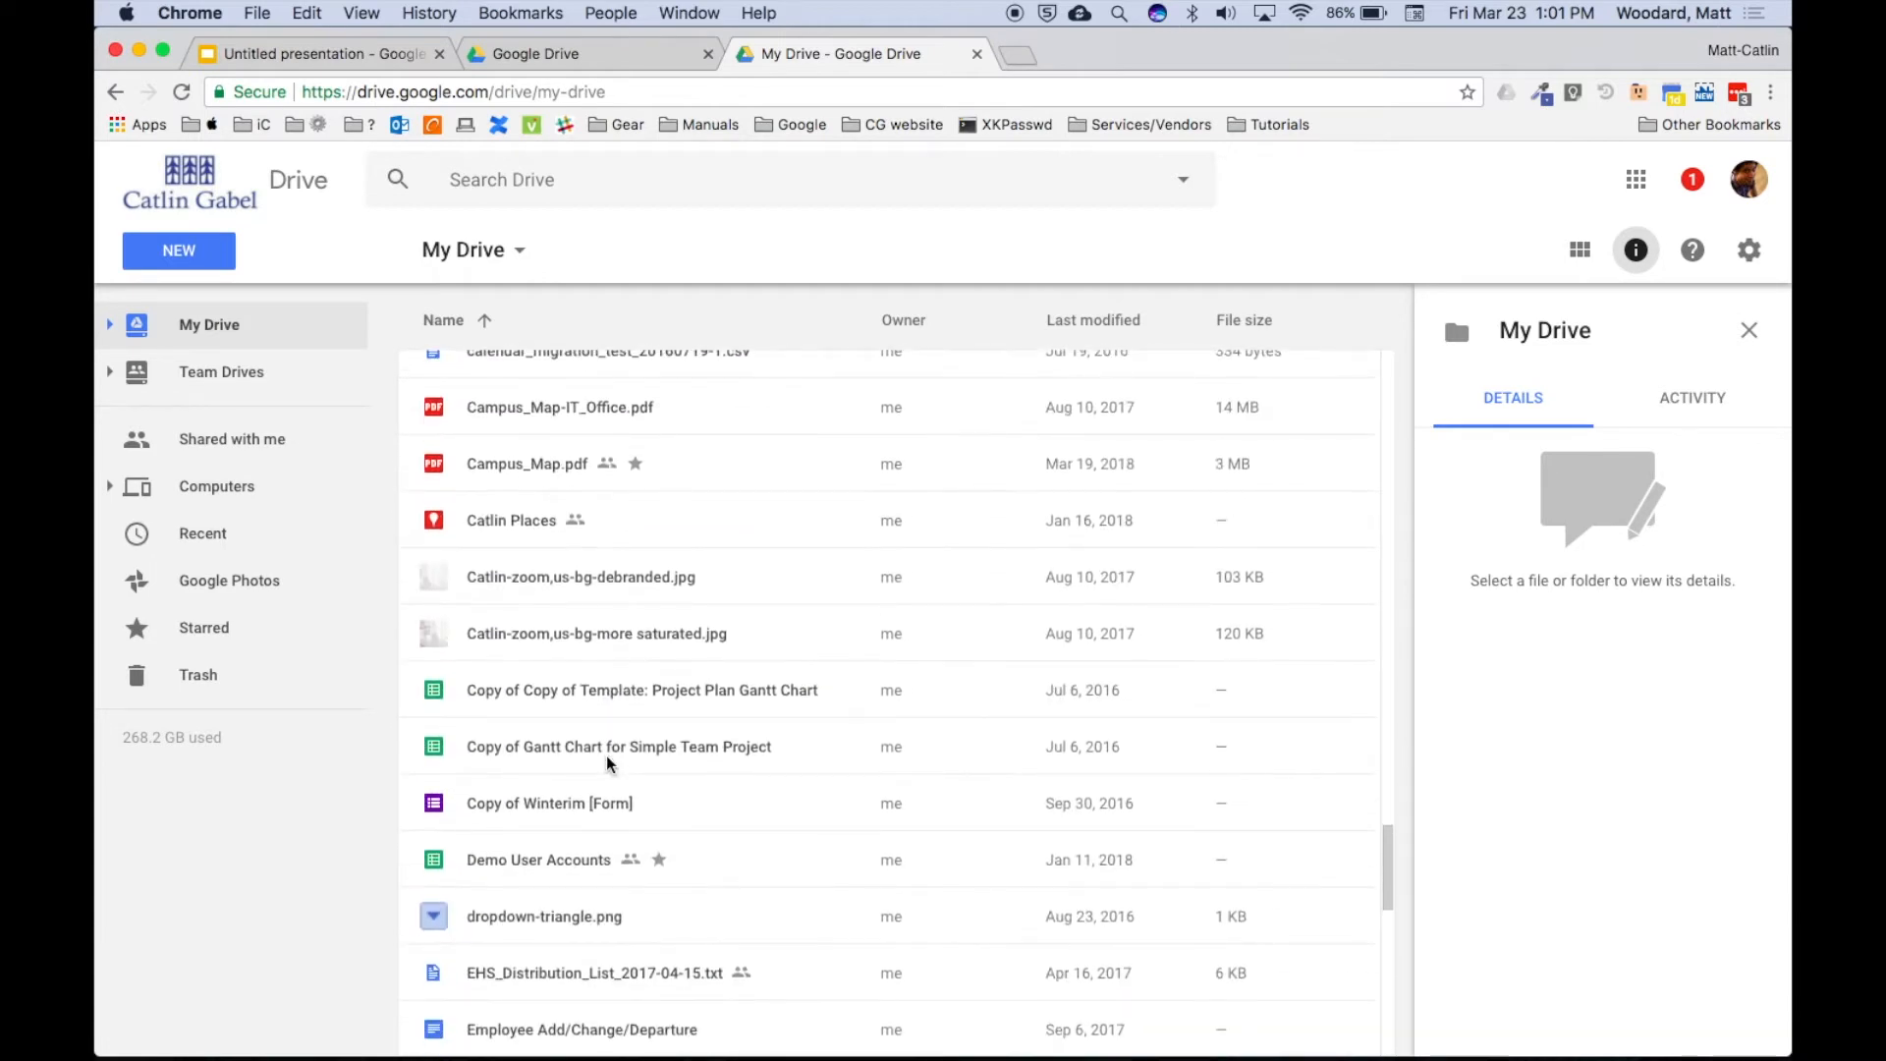
{"action": "key", "text": "super+Tab"}
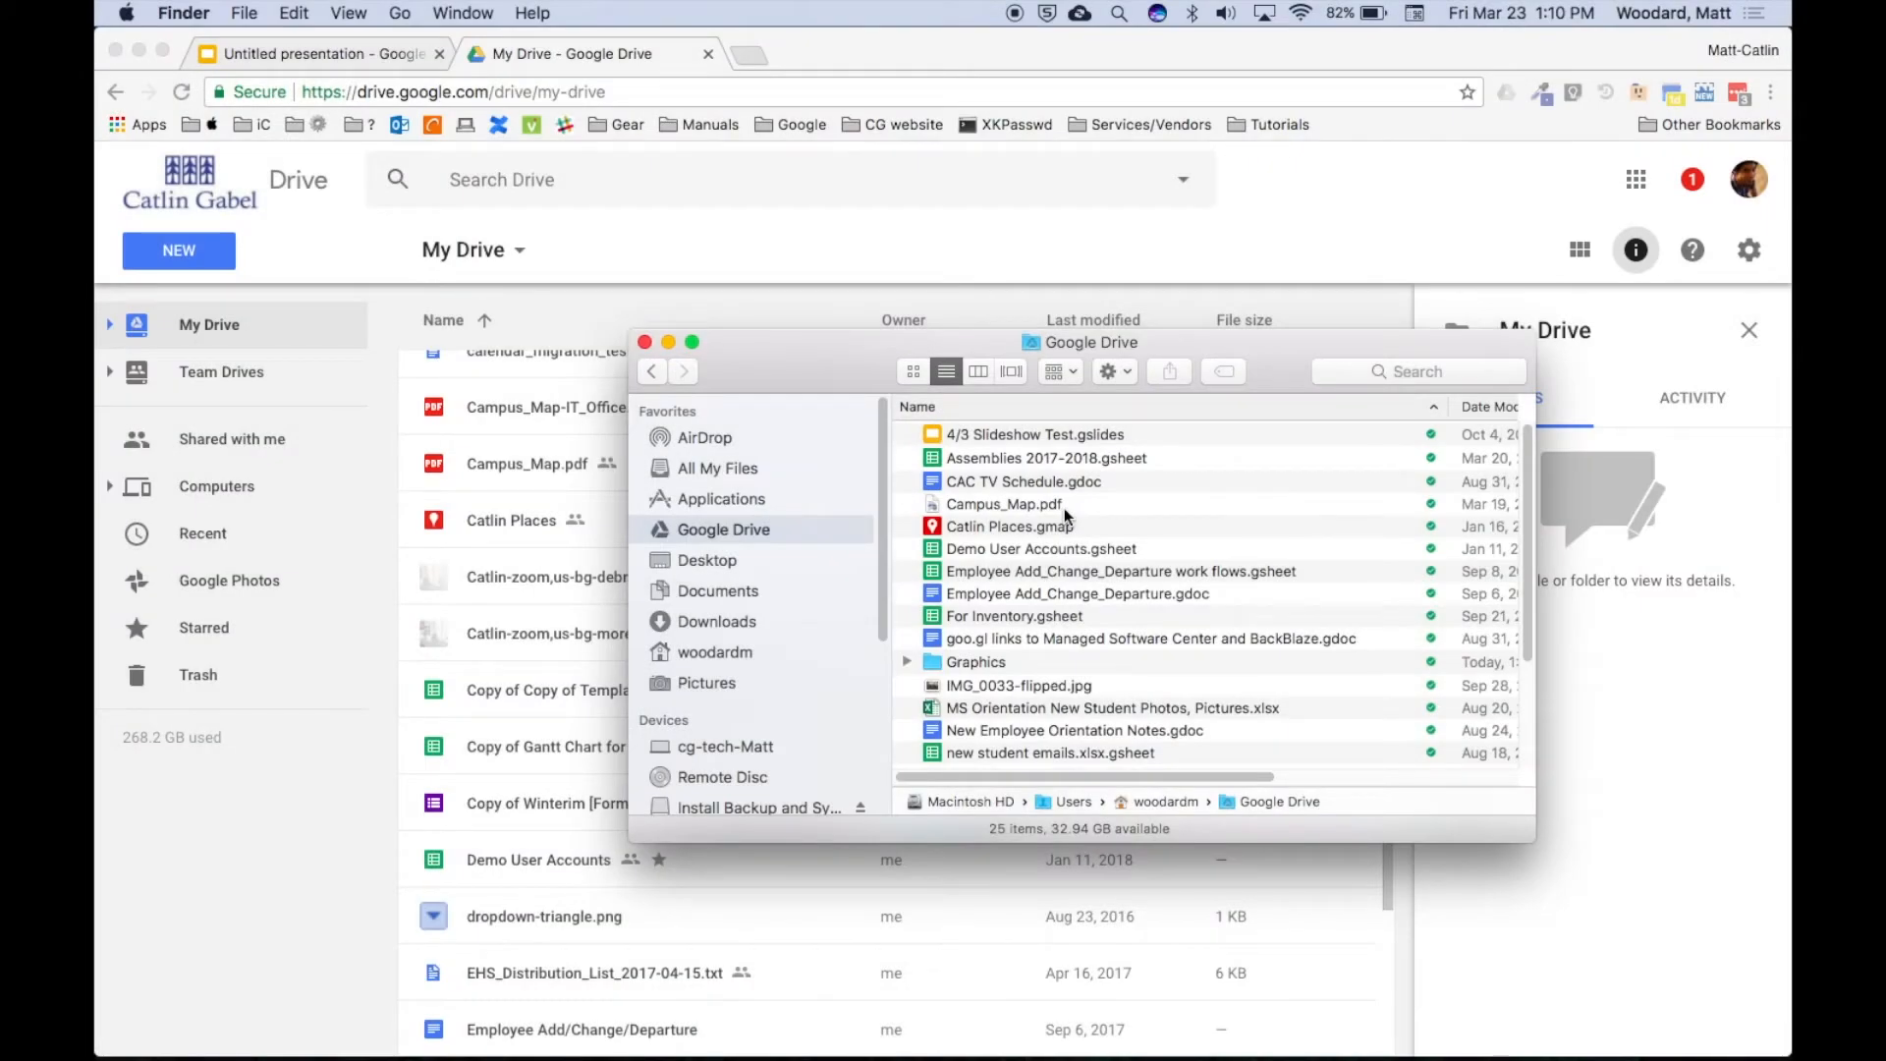
Browse the 25 synced items, selecting the Graphics and then the Photos folder.
{"action": "scroll", "coordinate": [1064, 509], "scroll_direction": "down", "scroll_amount": 5}
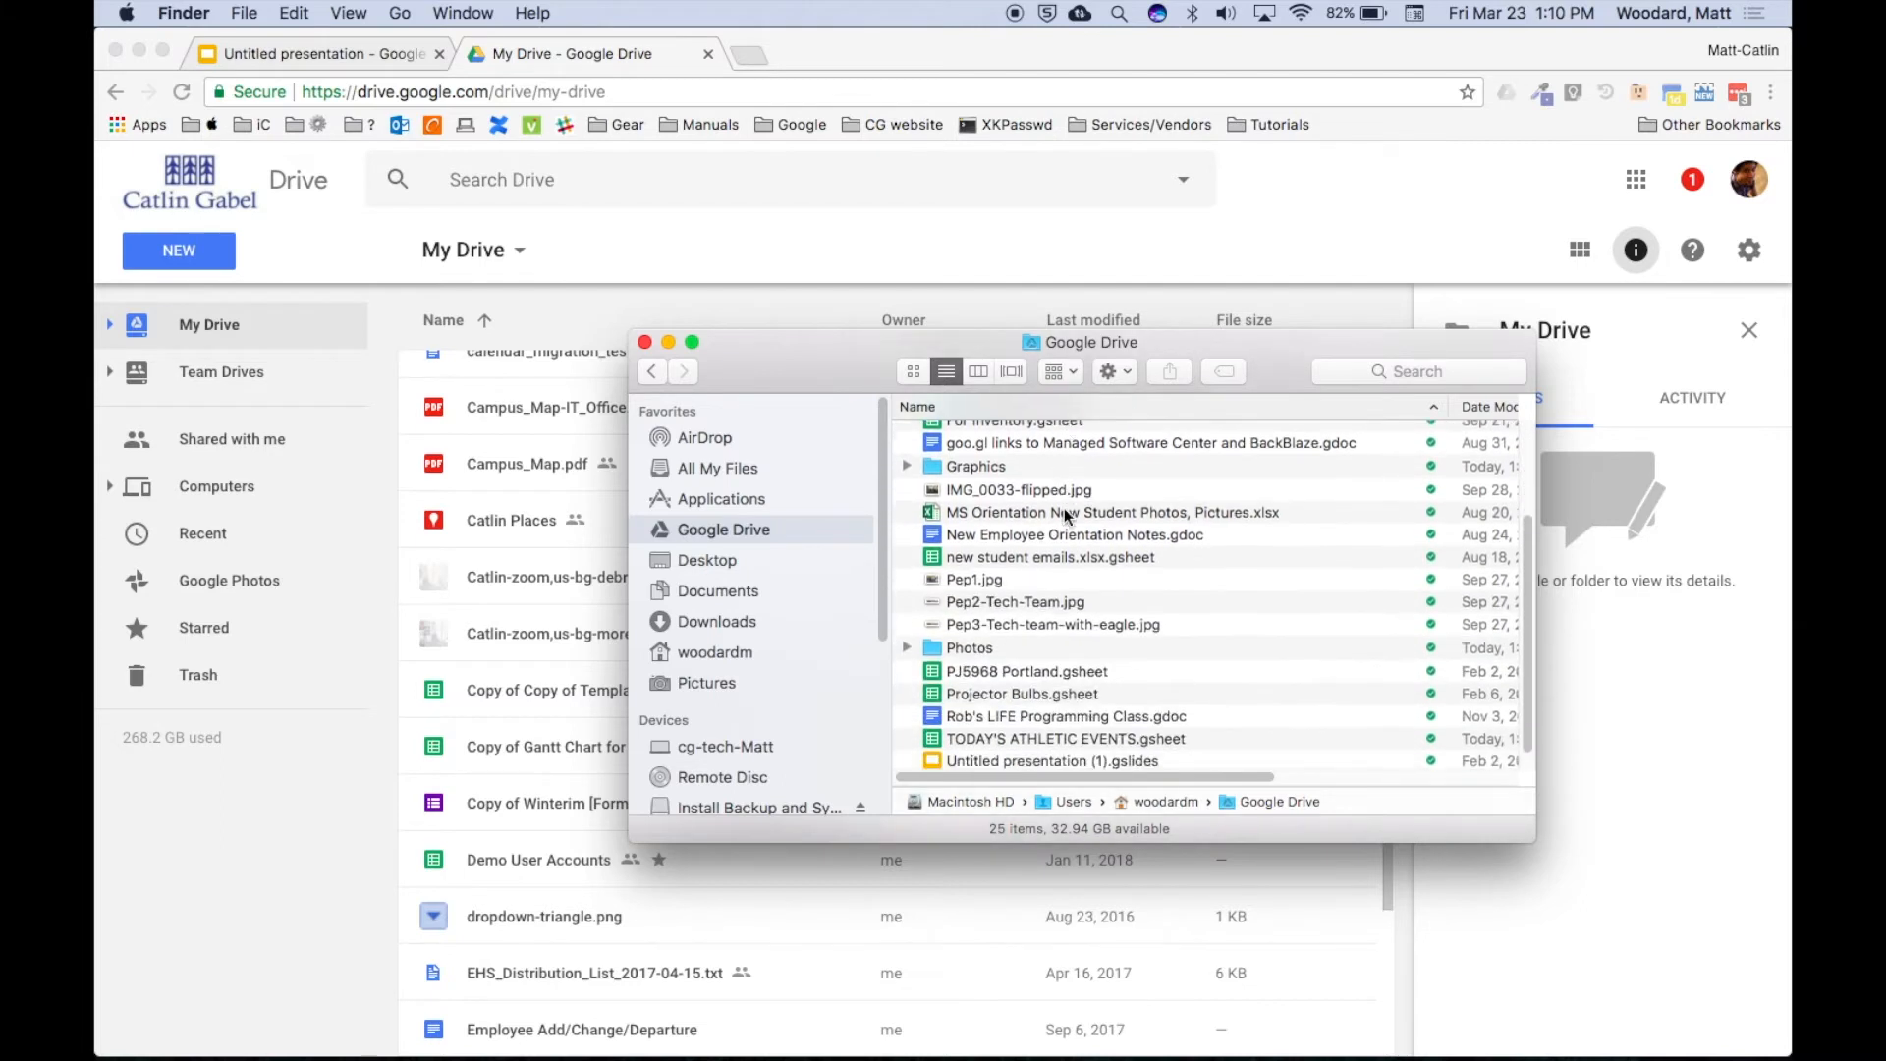
{"action": "scroll", "coordinate": [1064, 509], "scroll_direction": "up", "scroll_amount": 5}
{"action": "scroll", "coordinate": [1064, 509], "scroll_direction": "down", "scroll_amount": 5}
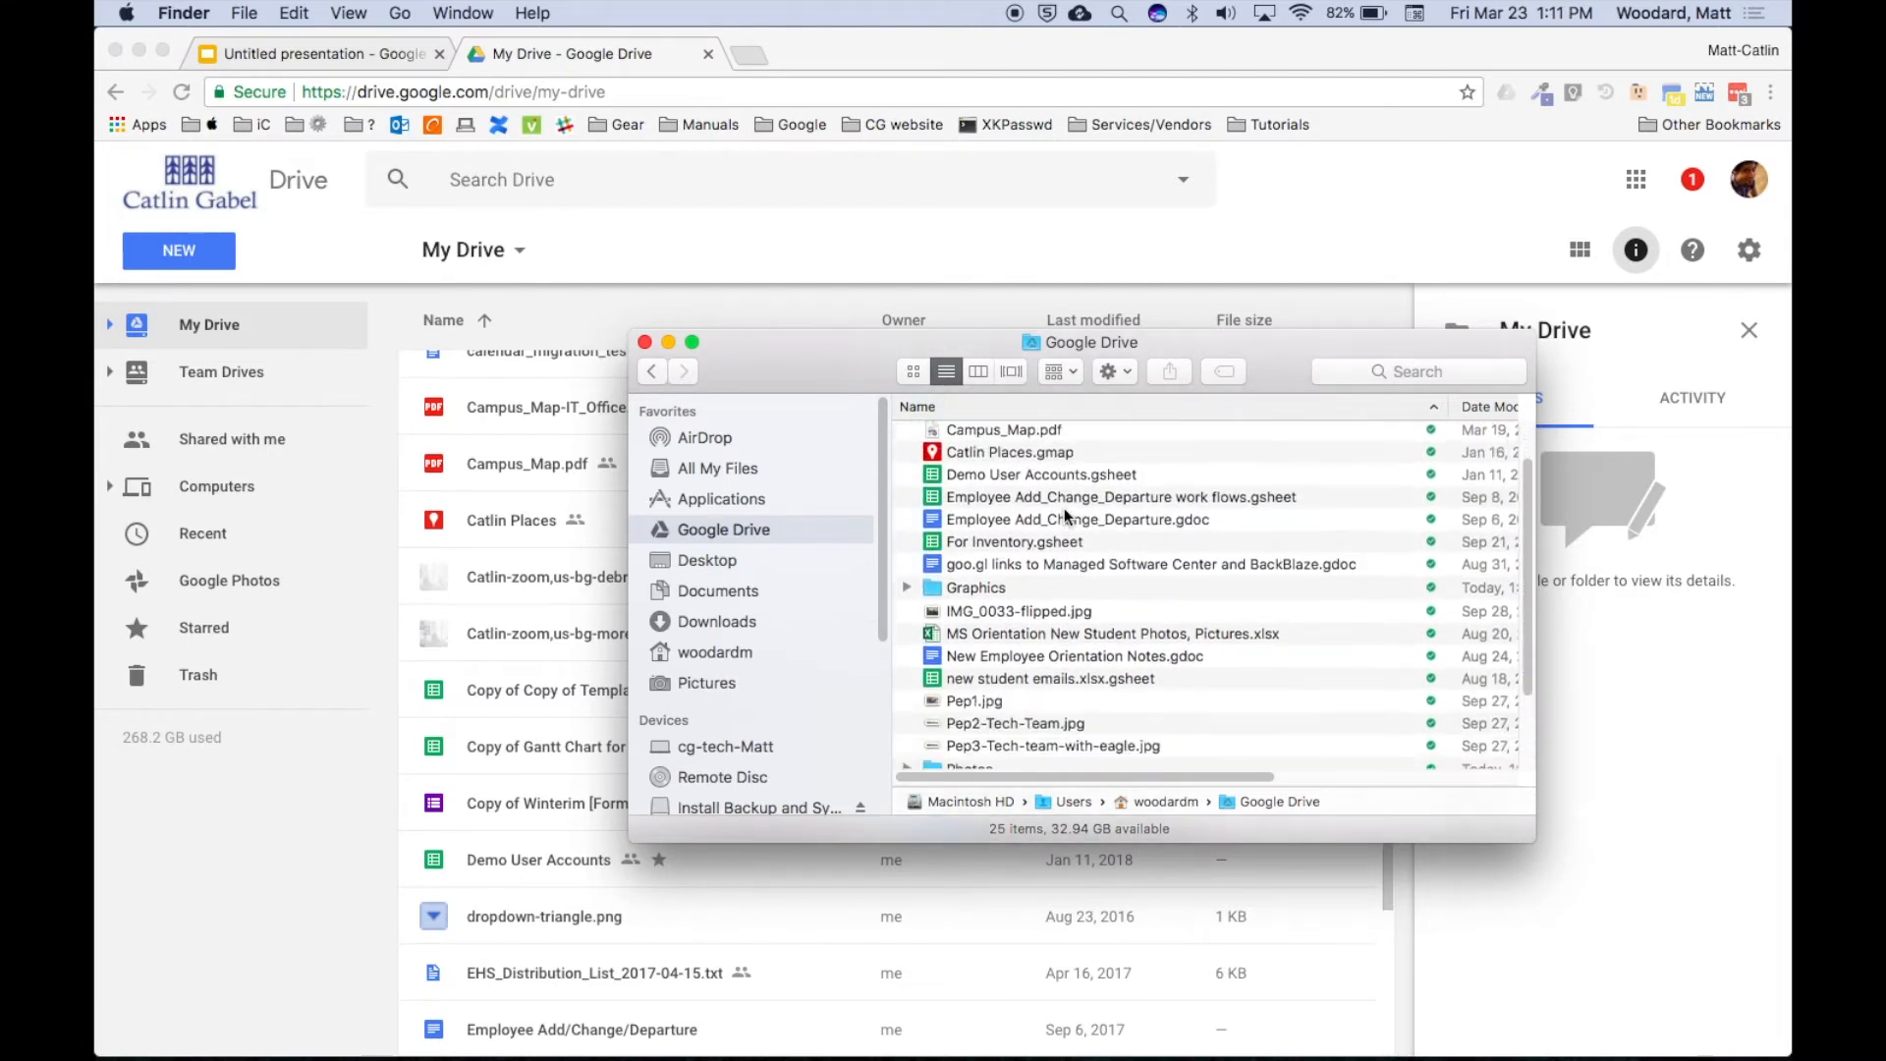
{"action": "left_click", "coordinate": [988, 443]}
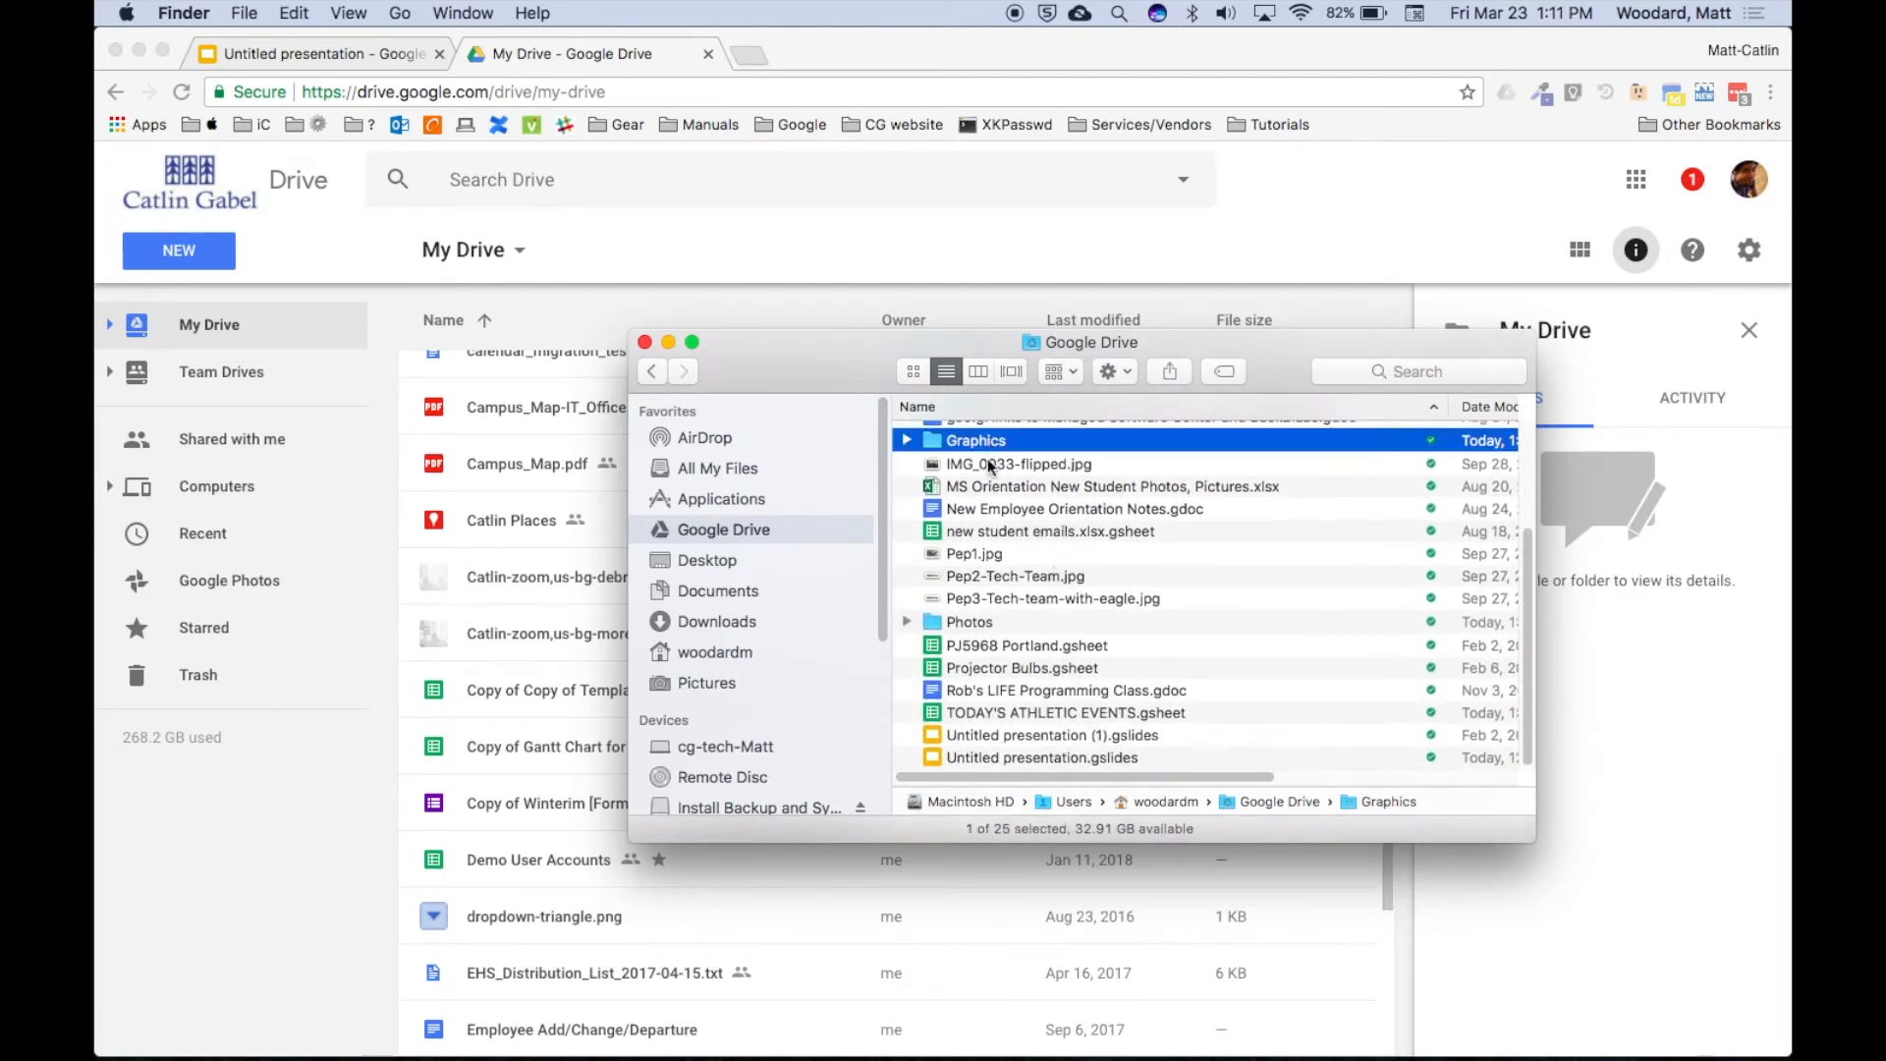
{"action": "left_click", "coordinate": [969, 625]}
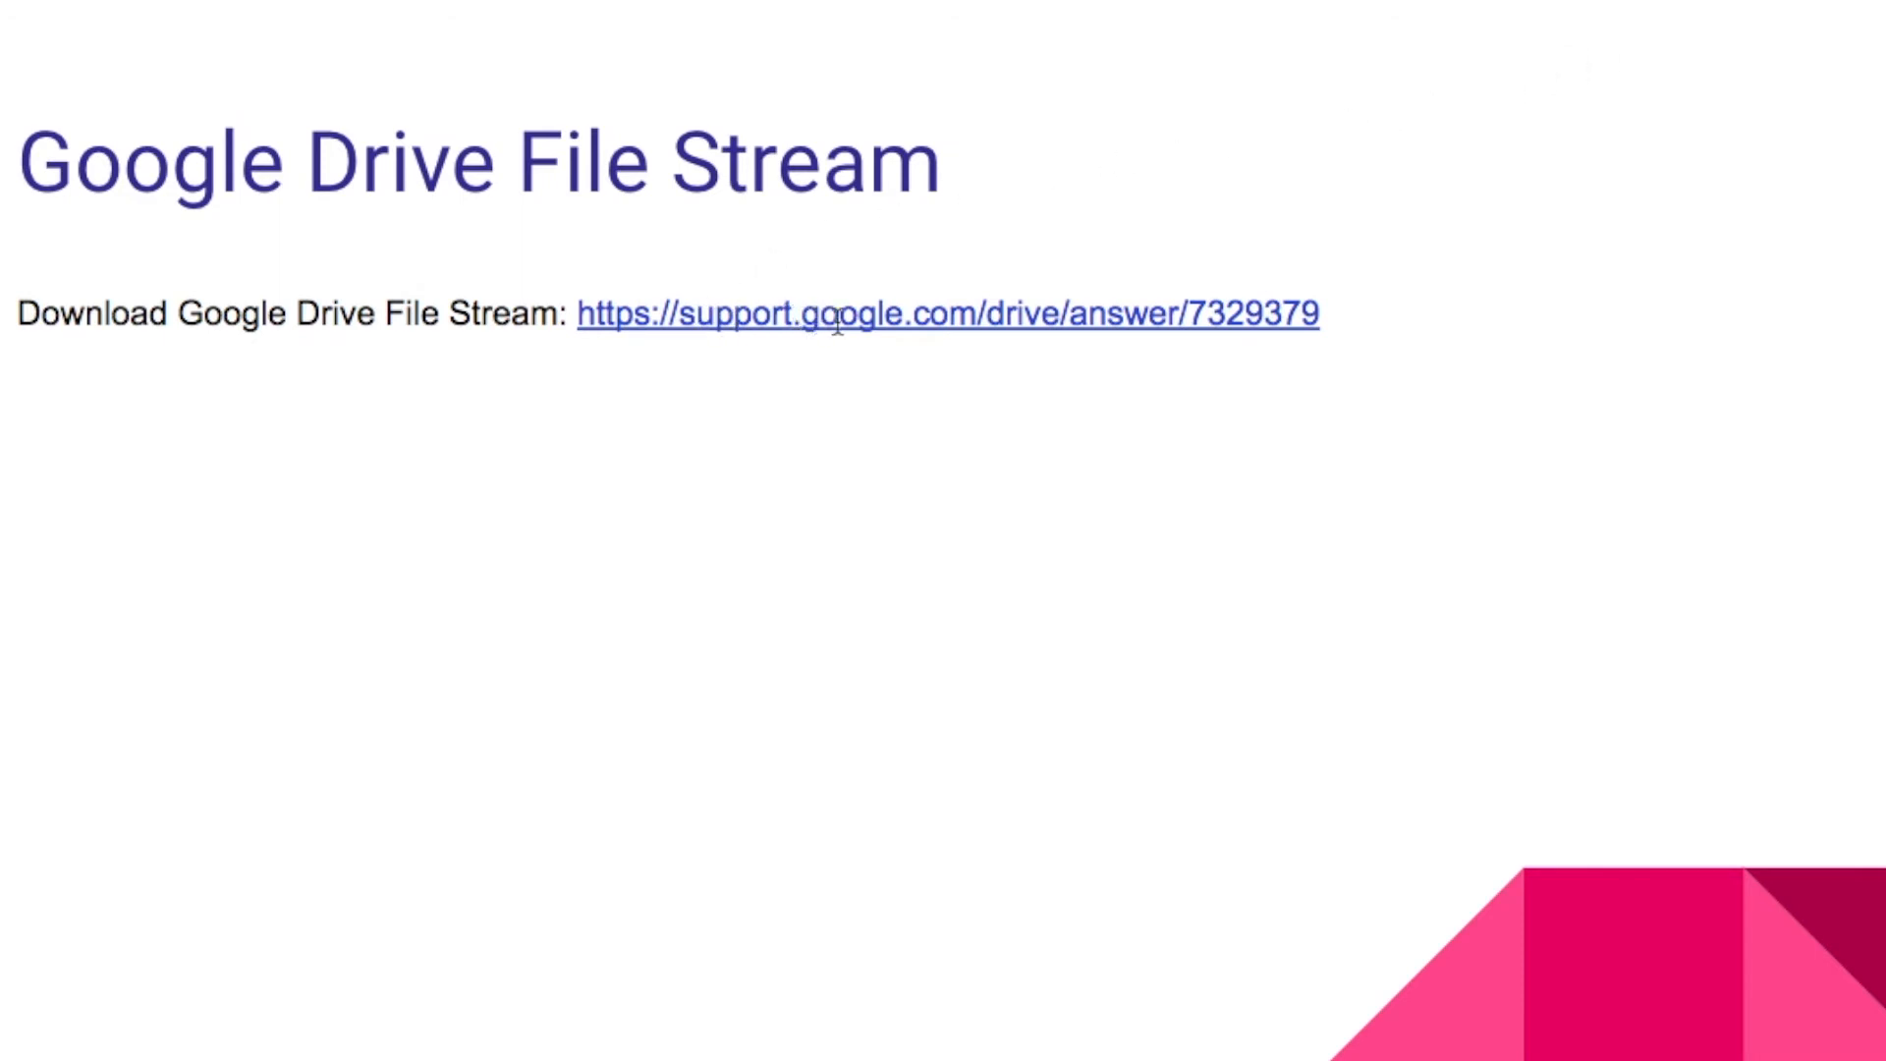
Follow the slide's support.google.com link to the Drive File Stream help page.
{"action": "left_click", "coordinate": [1228, 312]}
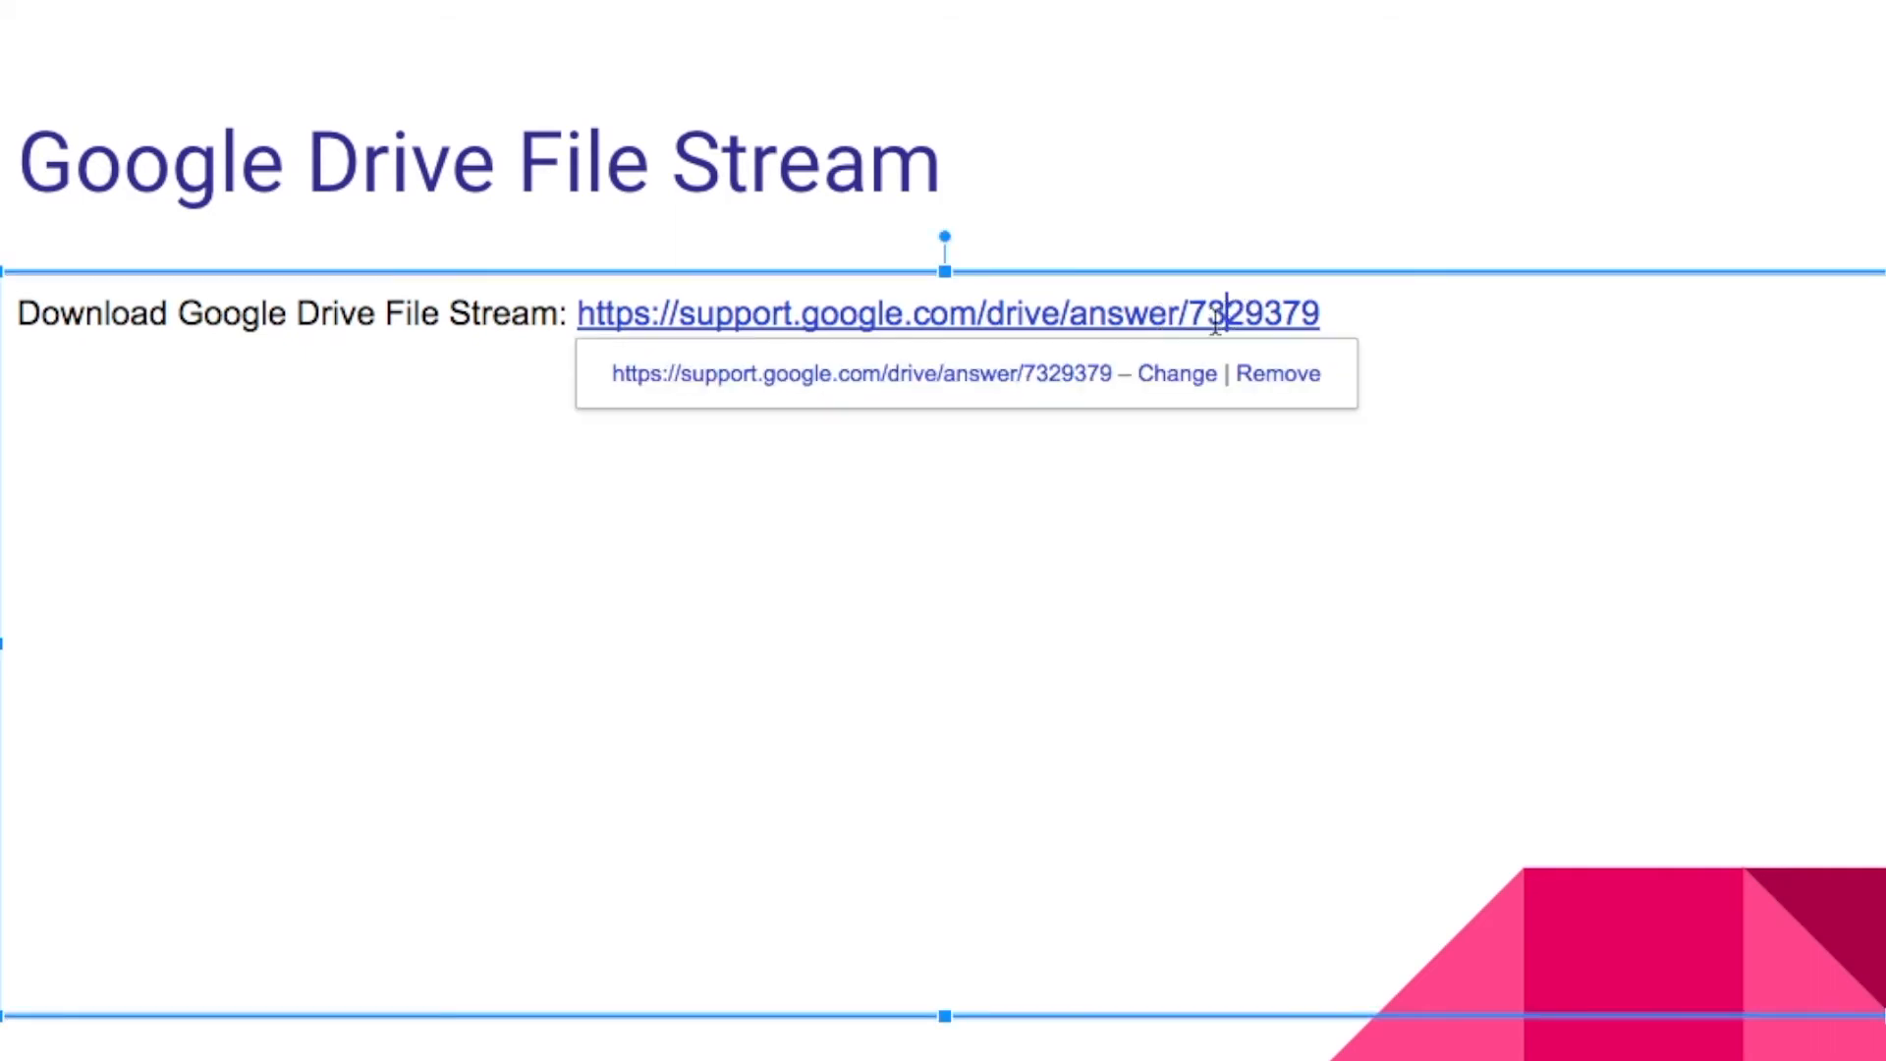
{"action": "left_click", "coordinate": [1044, 380]}
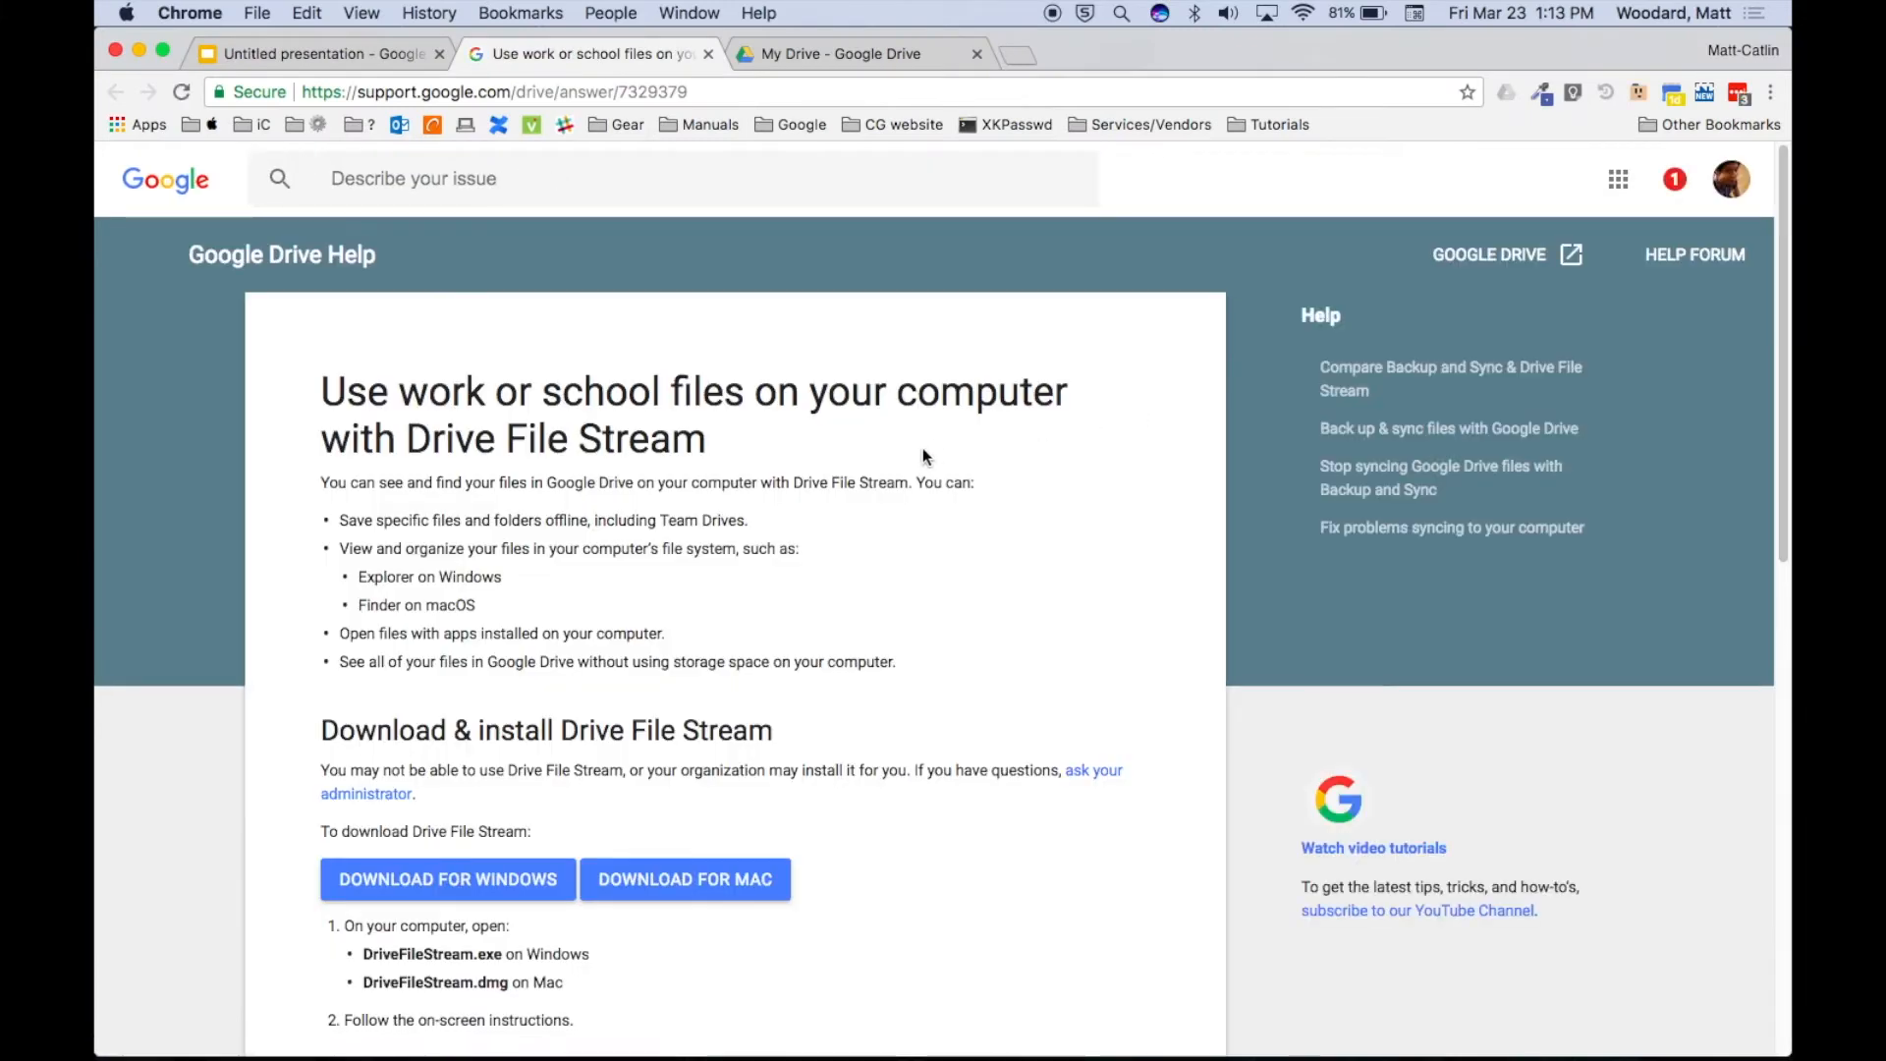
Download Drive File Stream for Mac and open the 77.9 MB .dmg installer.
{"action": "scroll", "coordinate": [923, 450], "scroll_direction": "down", "scroll_amount": 1}
{"action": "scroll", "coordinate": [923, 453], "scroll_direction": "down", "scroll_amount": 4}
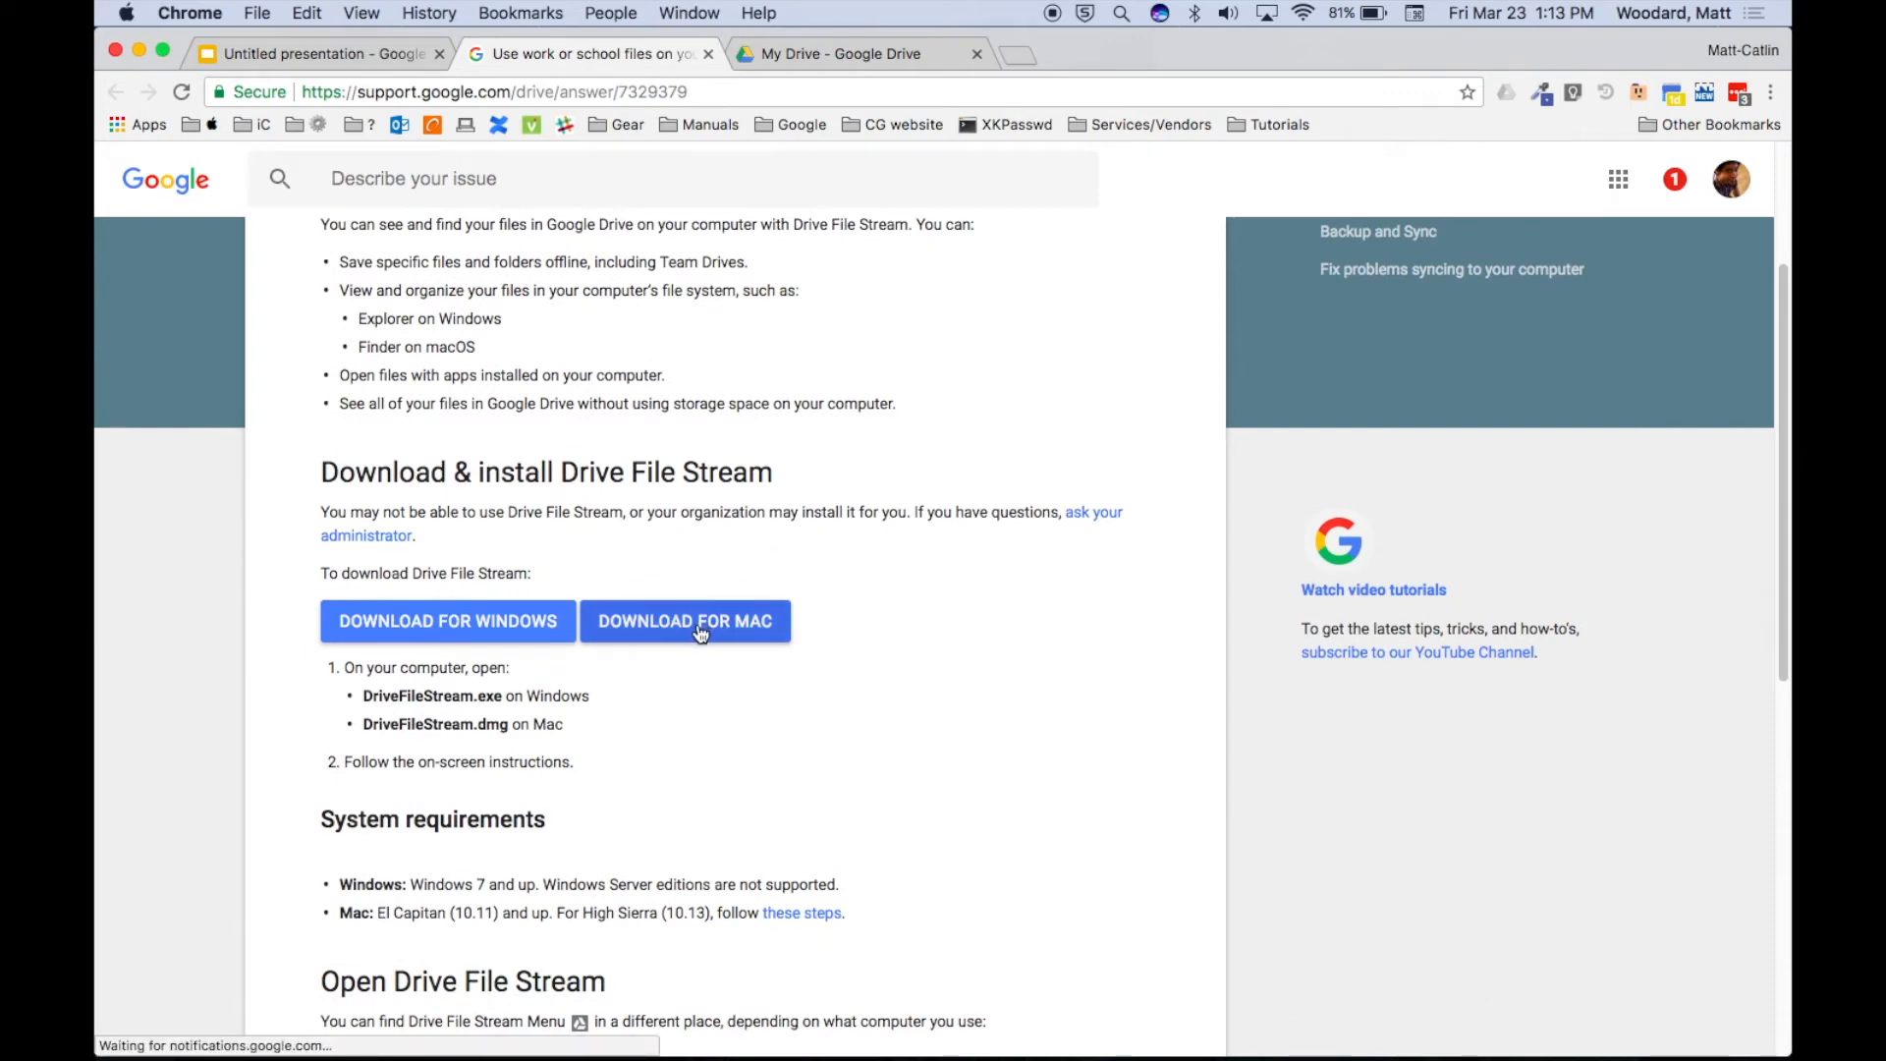
{"action": "left_click", "coordinate": [701, 633]}
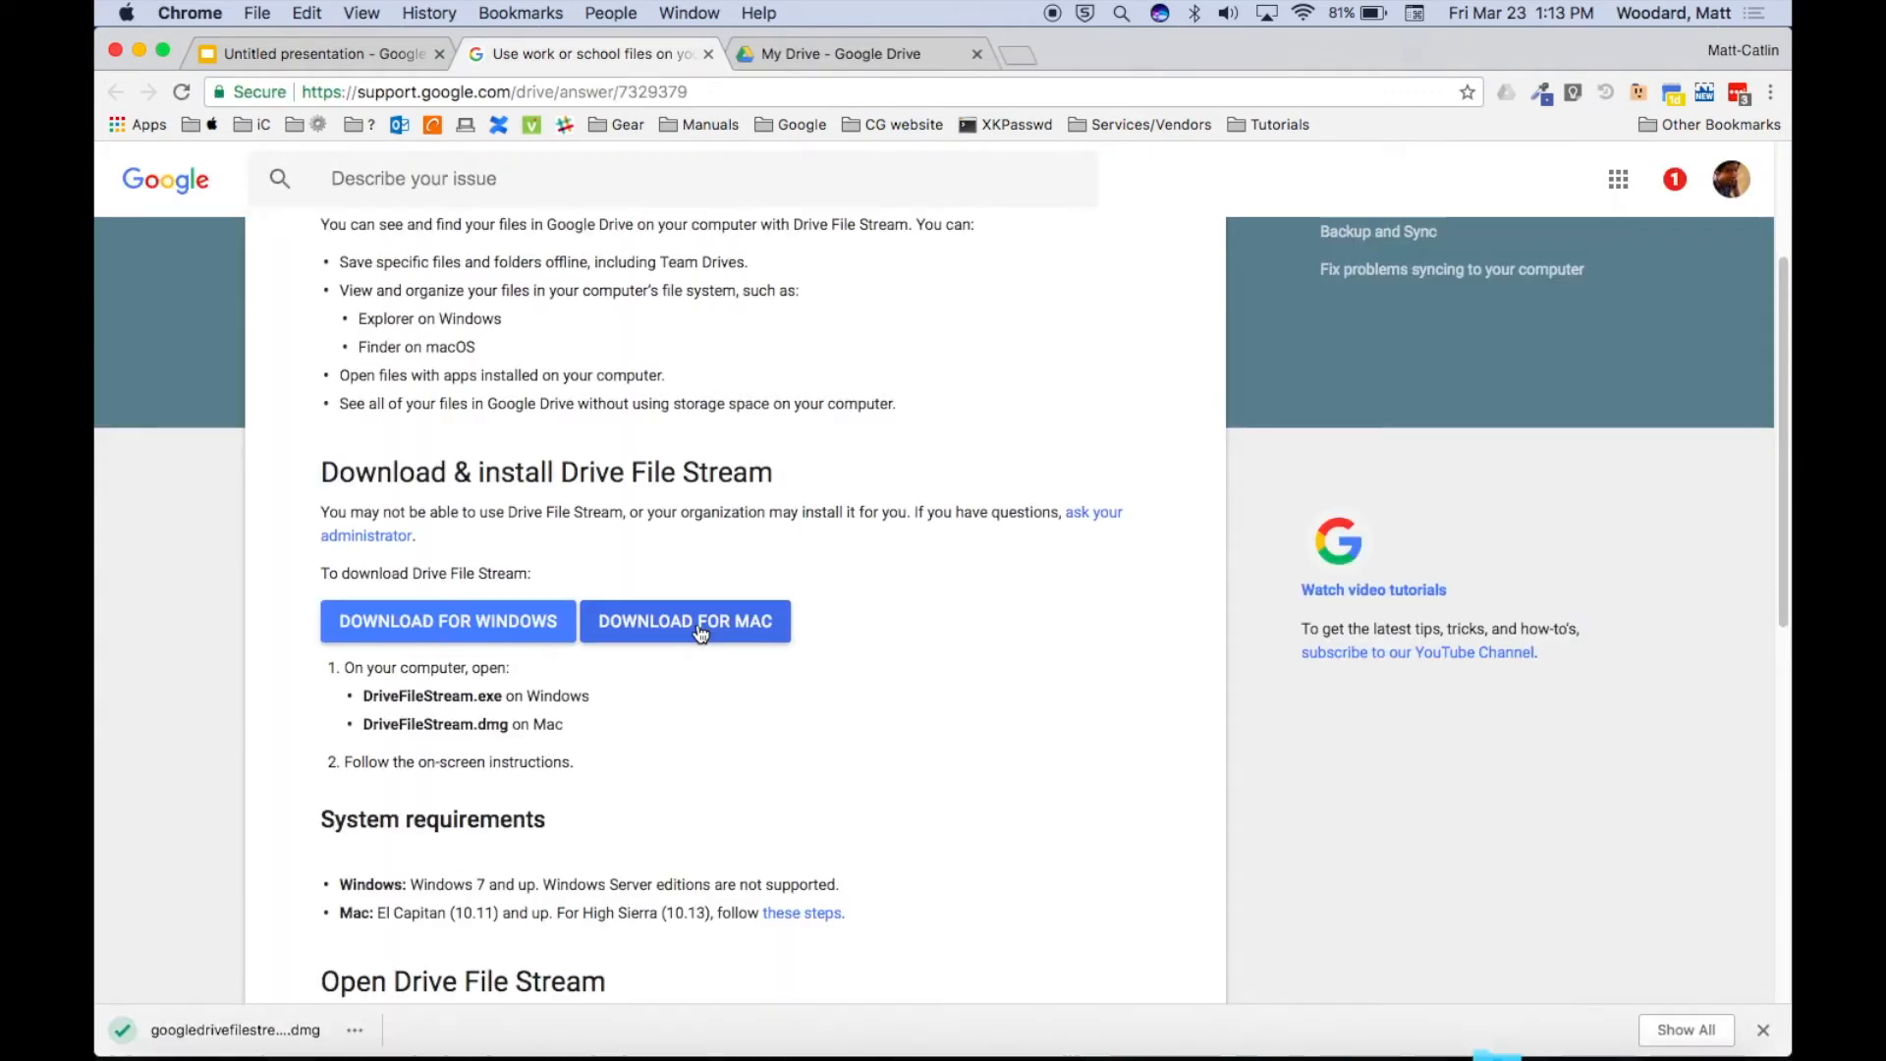
{"action": "left_click", "coordinate": [253, 1037]}
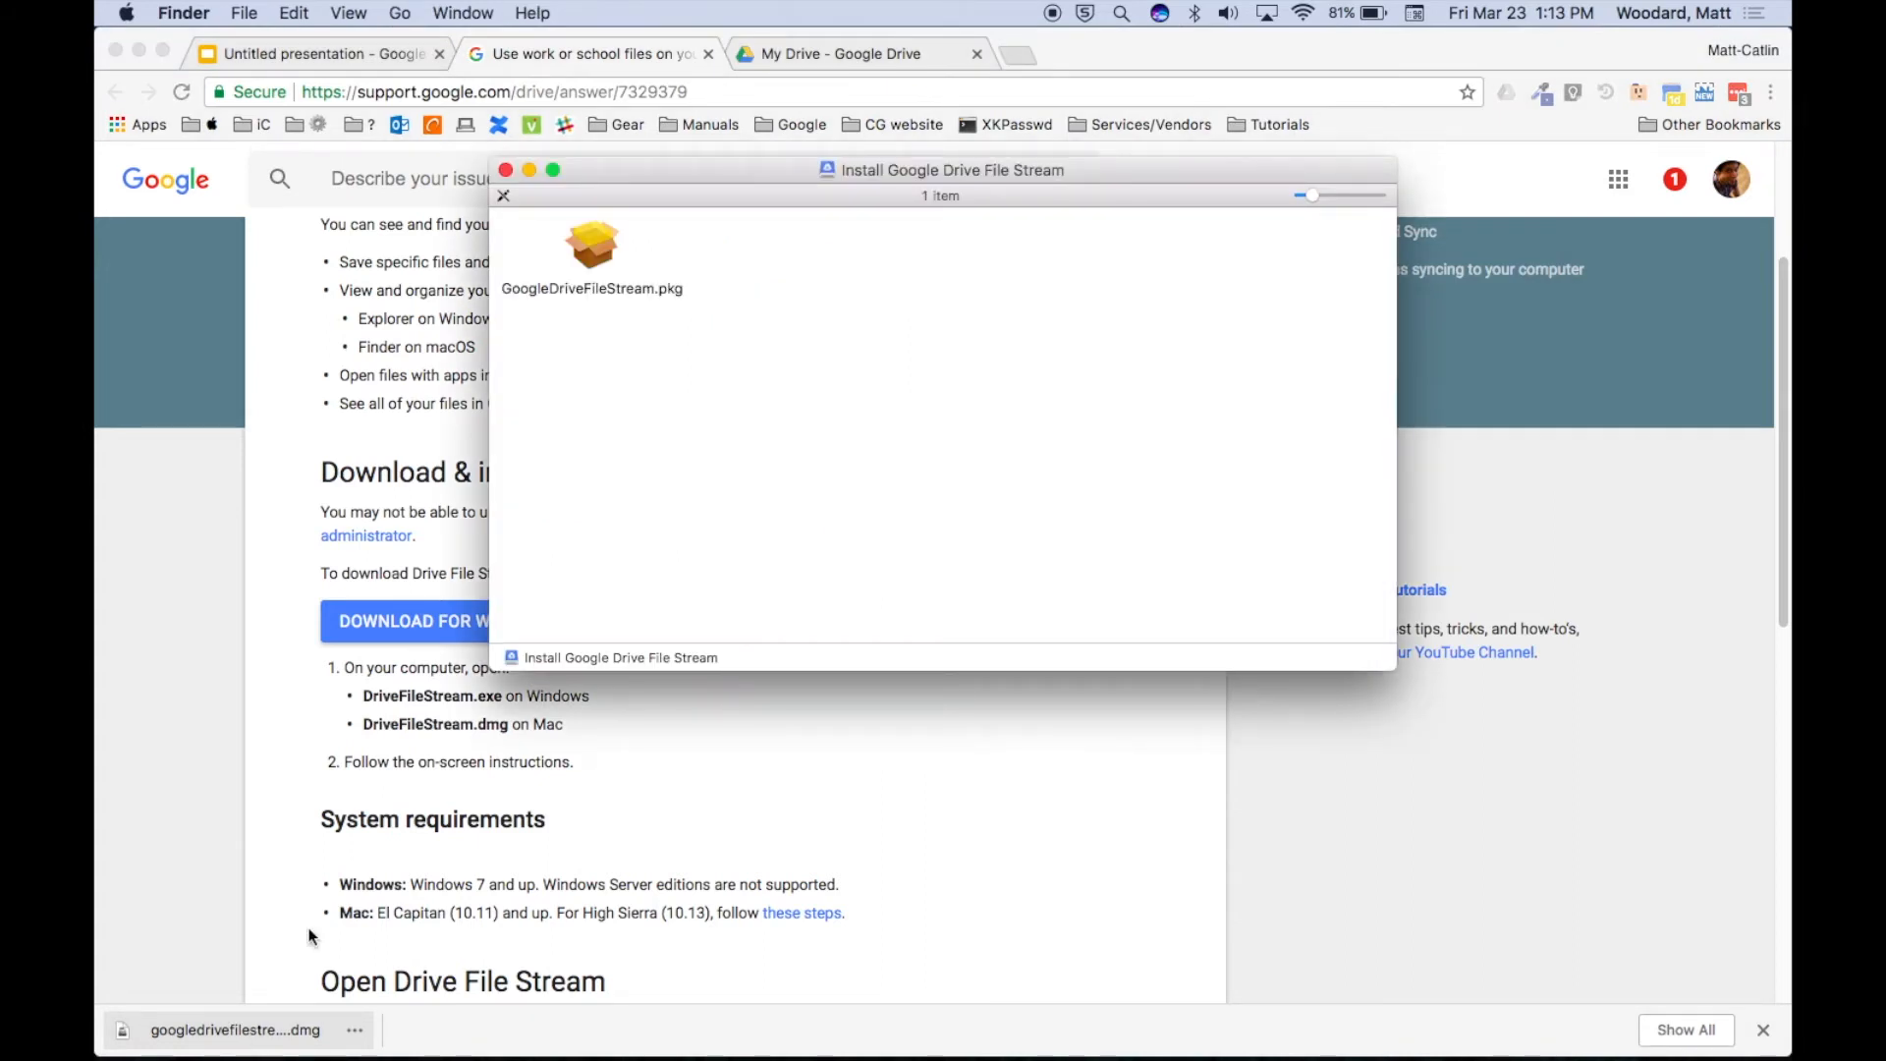
Launch the GoogleDriveFileStream.pkg installer and allow its check program to run.
{"action": "left_click", "coordinate": [602, 254]}
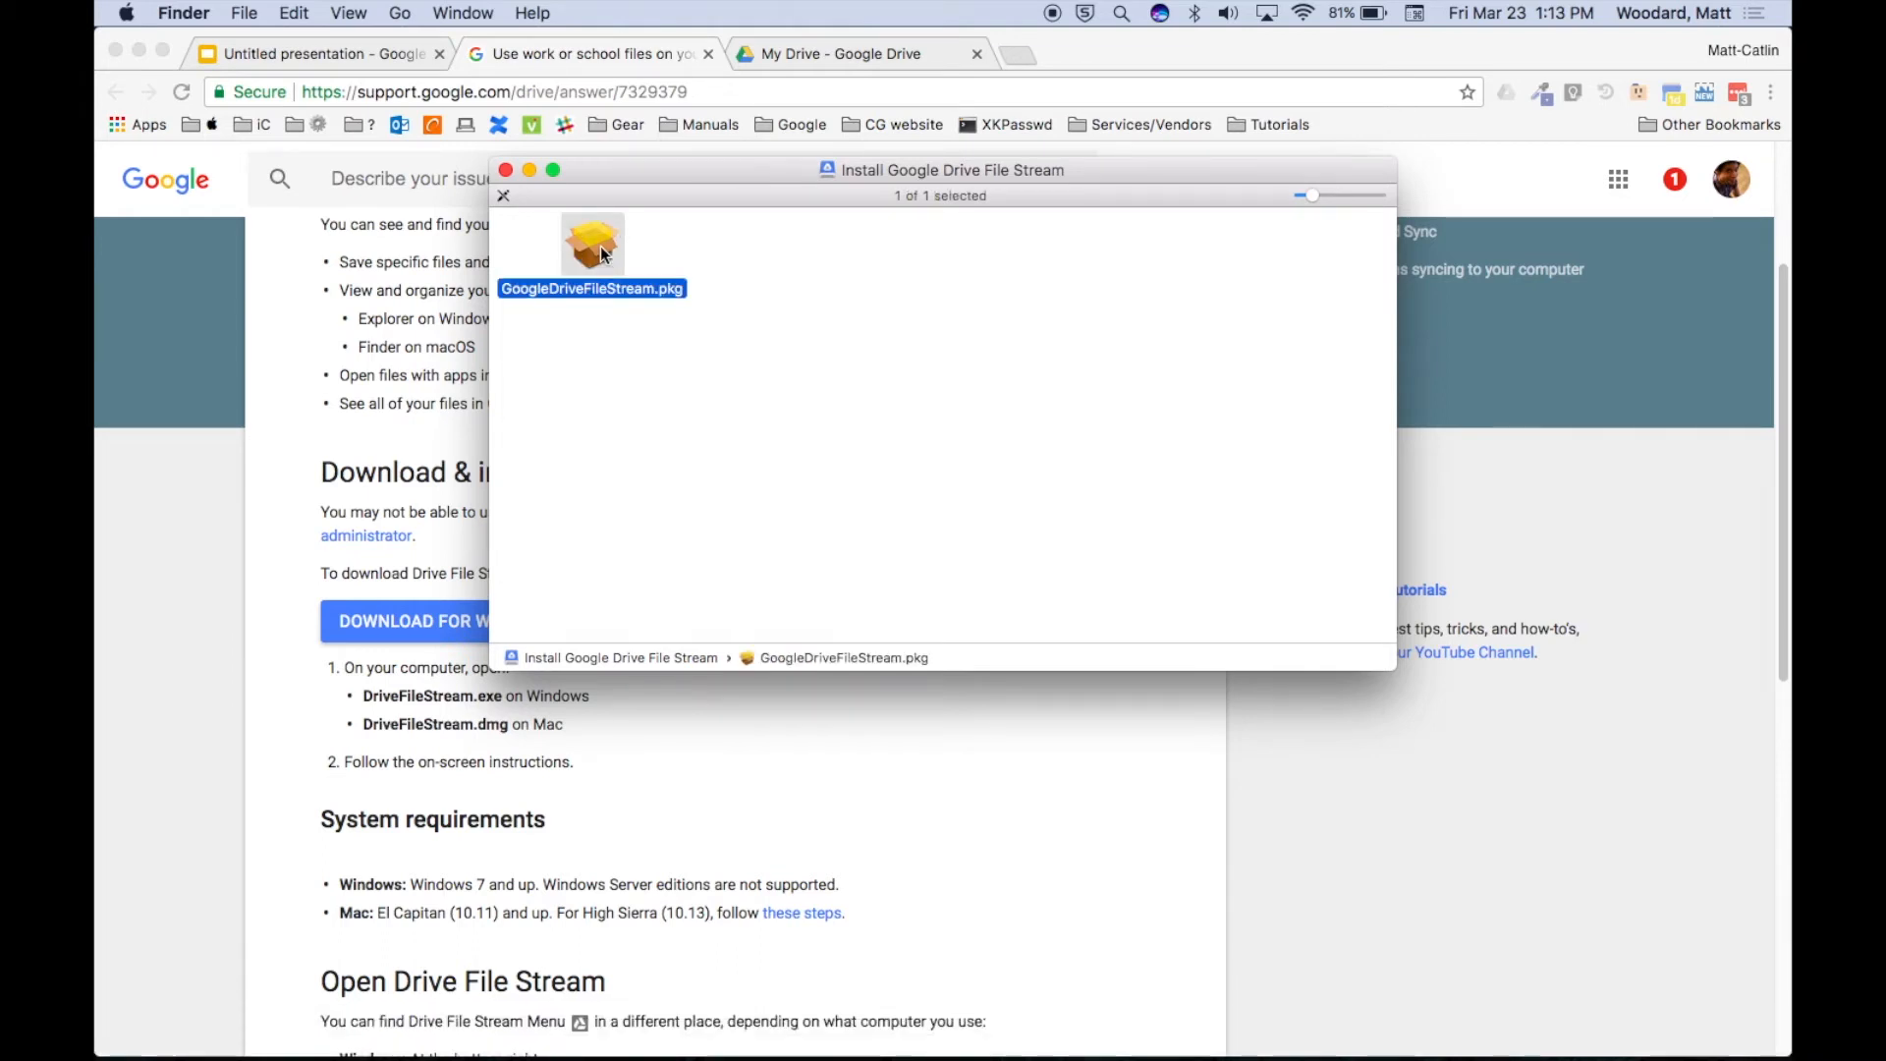
{"action": "double_click", "coordinate": [602, 249]}
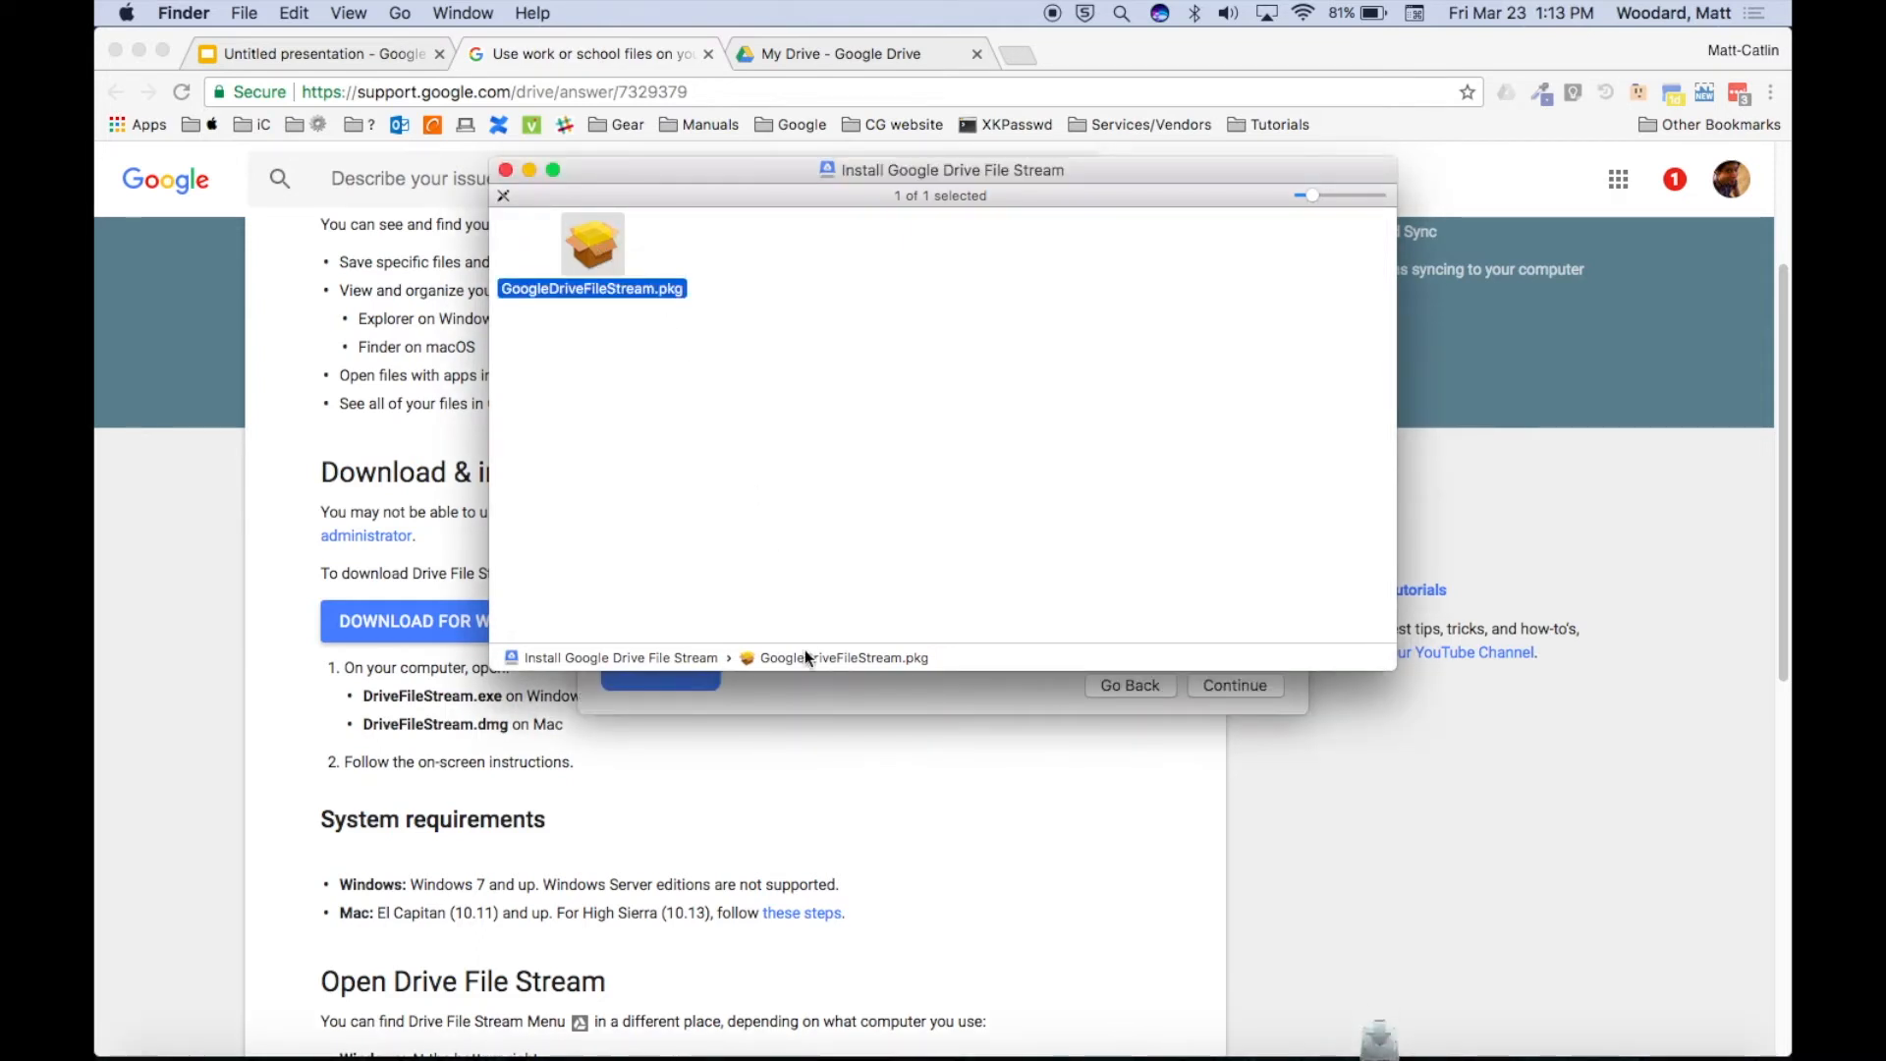
{"action": "left_click_drag", "start_coordinate": [715, 180], "coordinate": [1208, 568]}
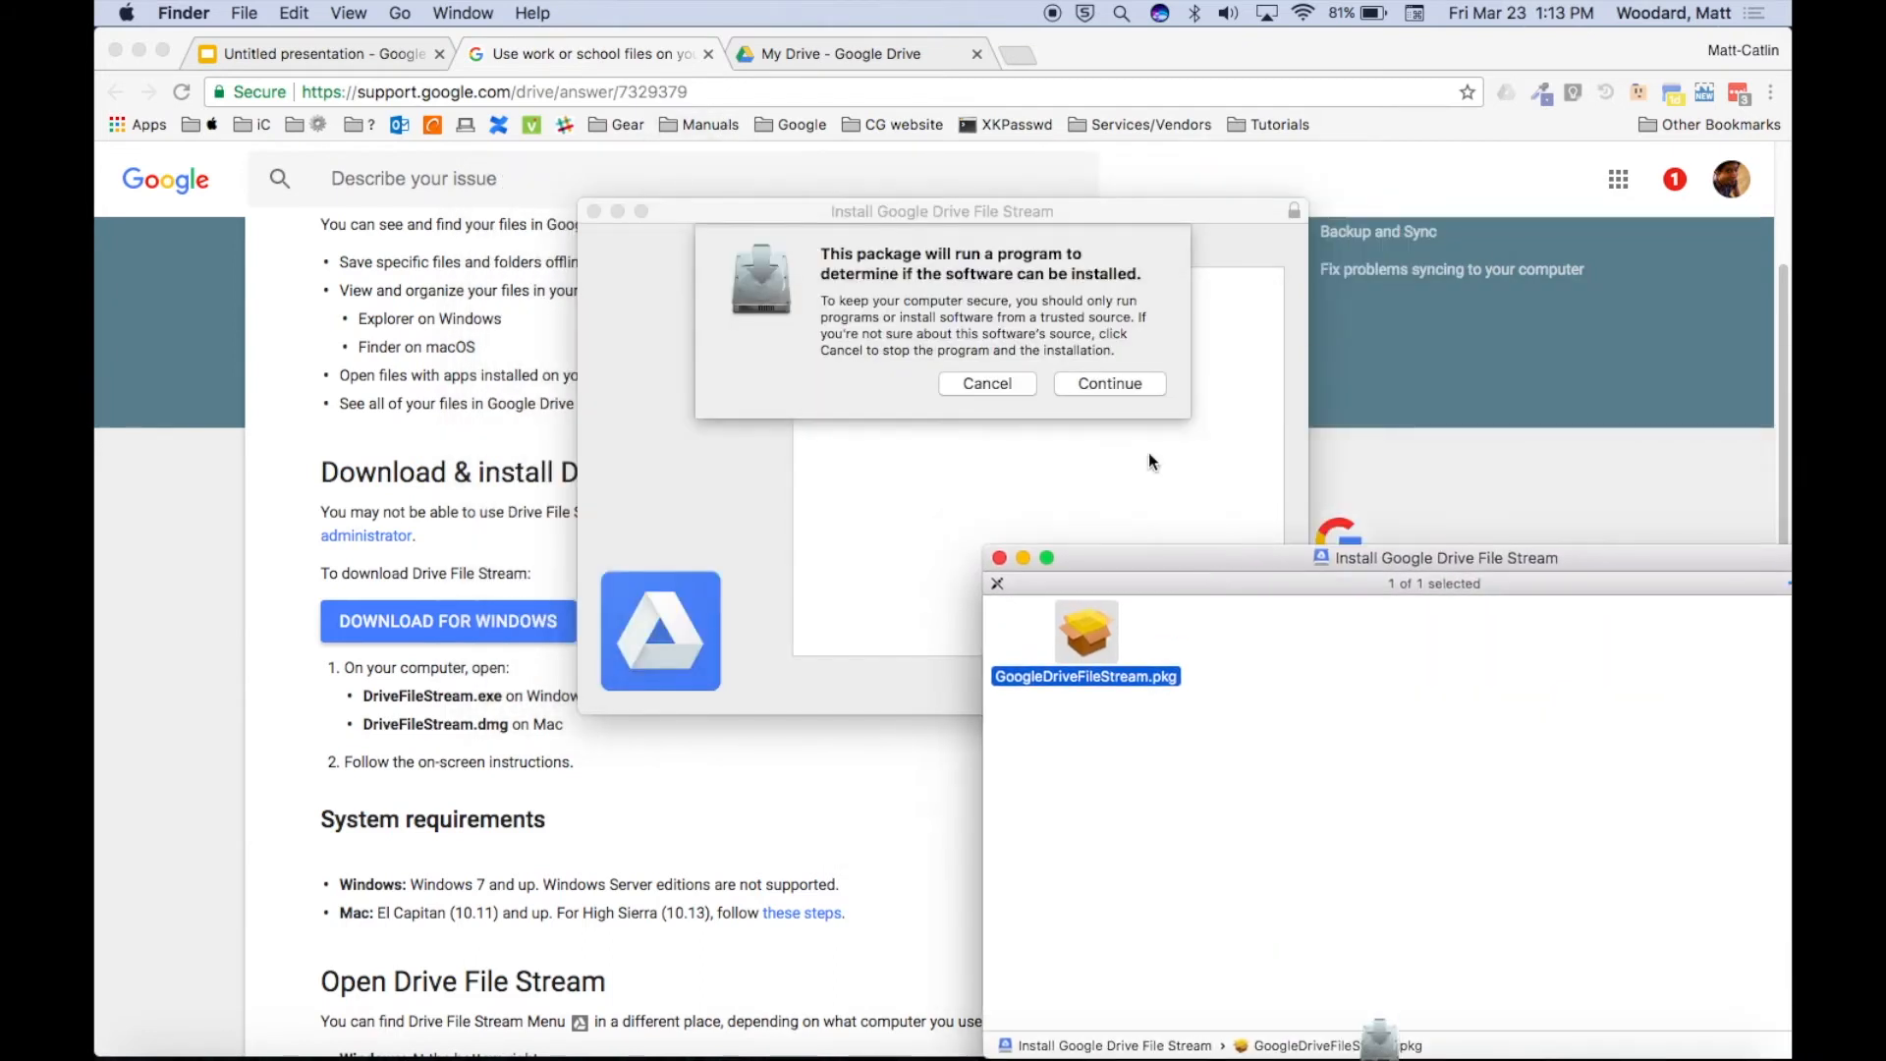
{"action": "left_click_drag", "start_coordinate": [1018, 216], "coordinate": [889, 136]}
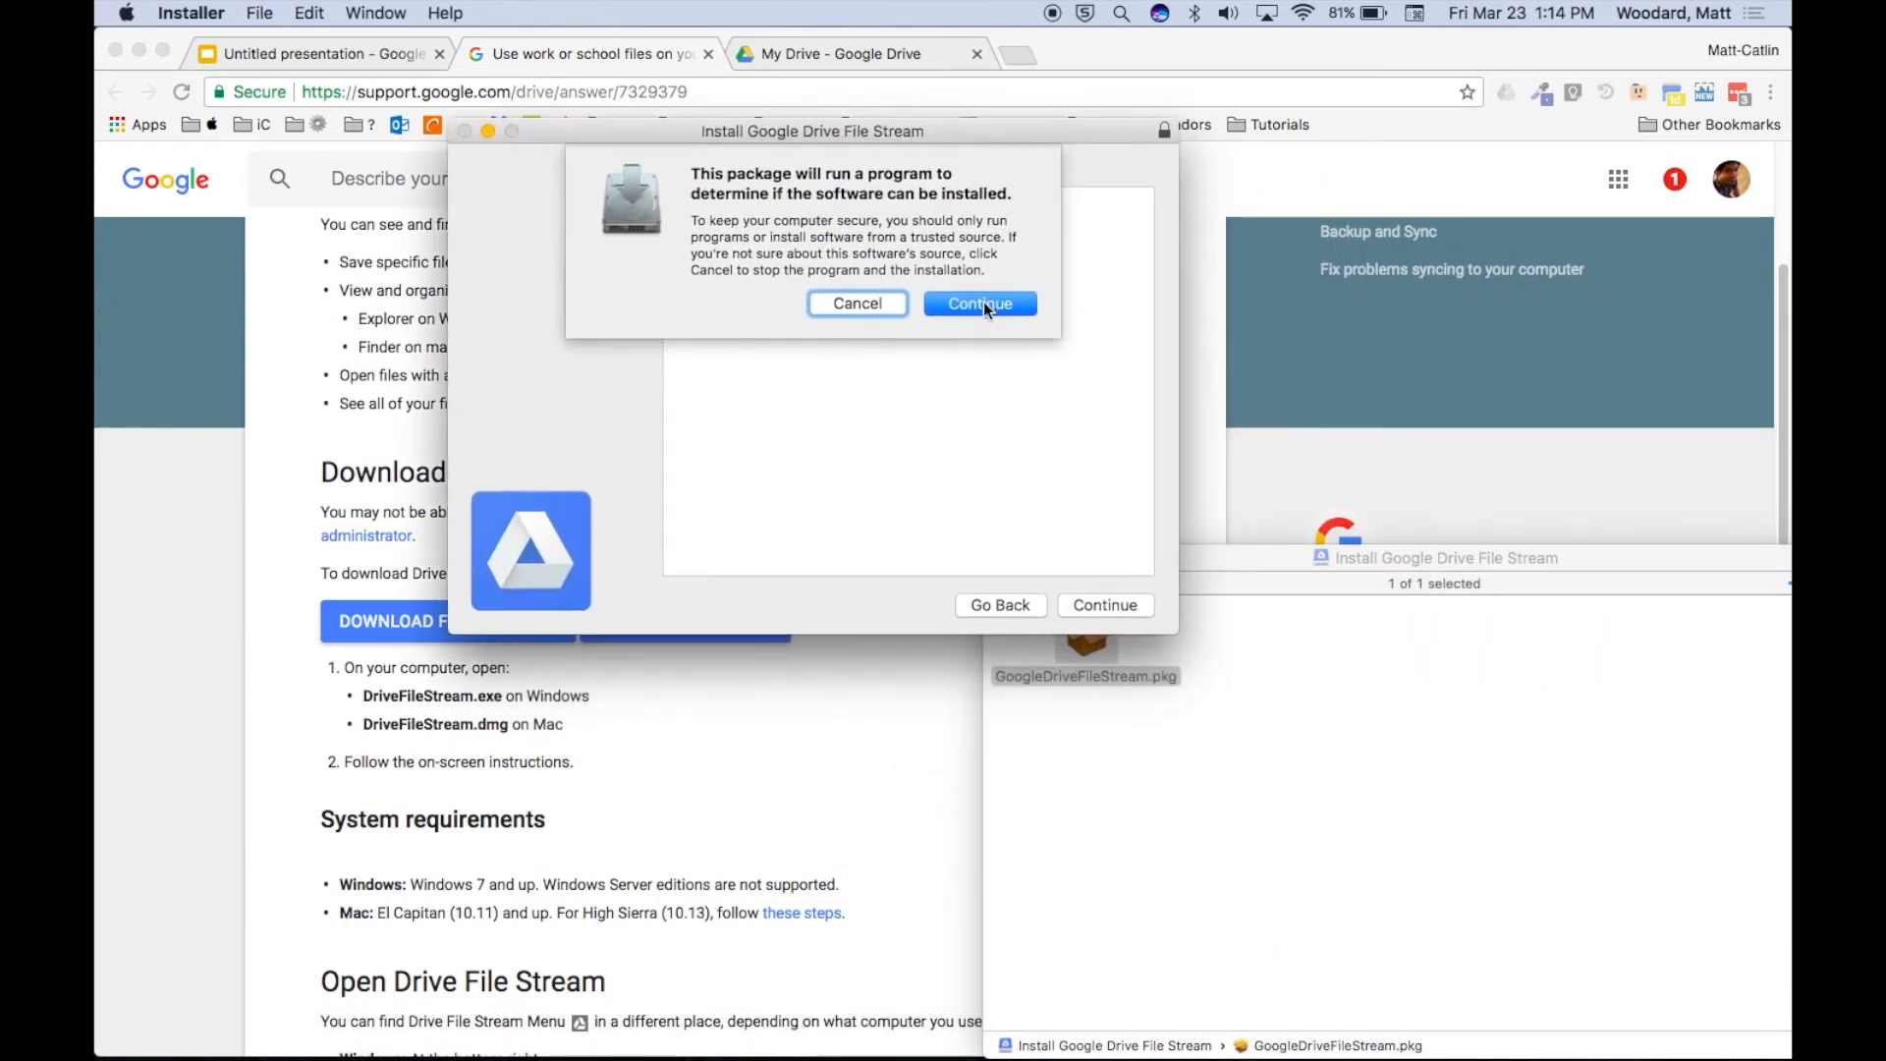
{"action": "left_click", "coordinate": [982, 304]}
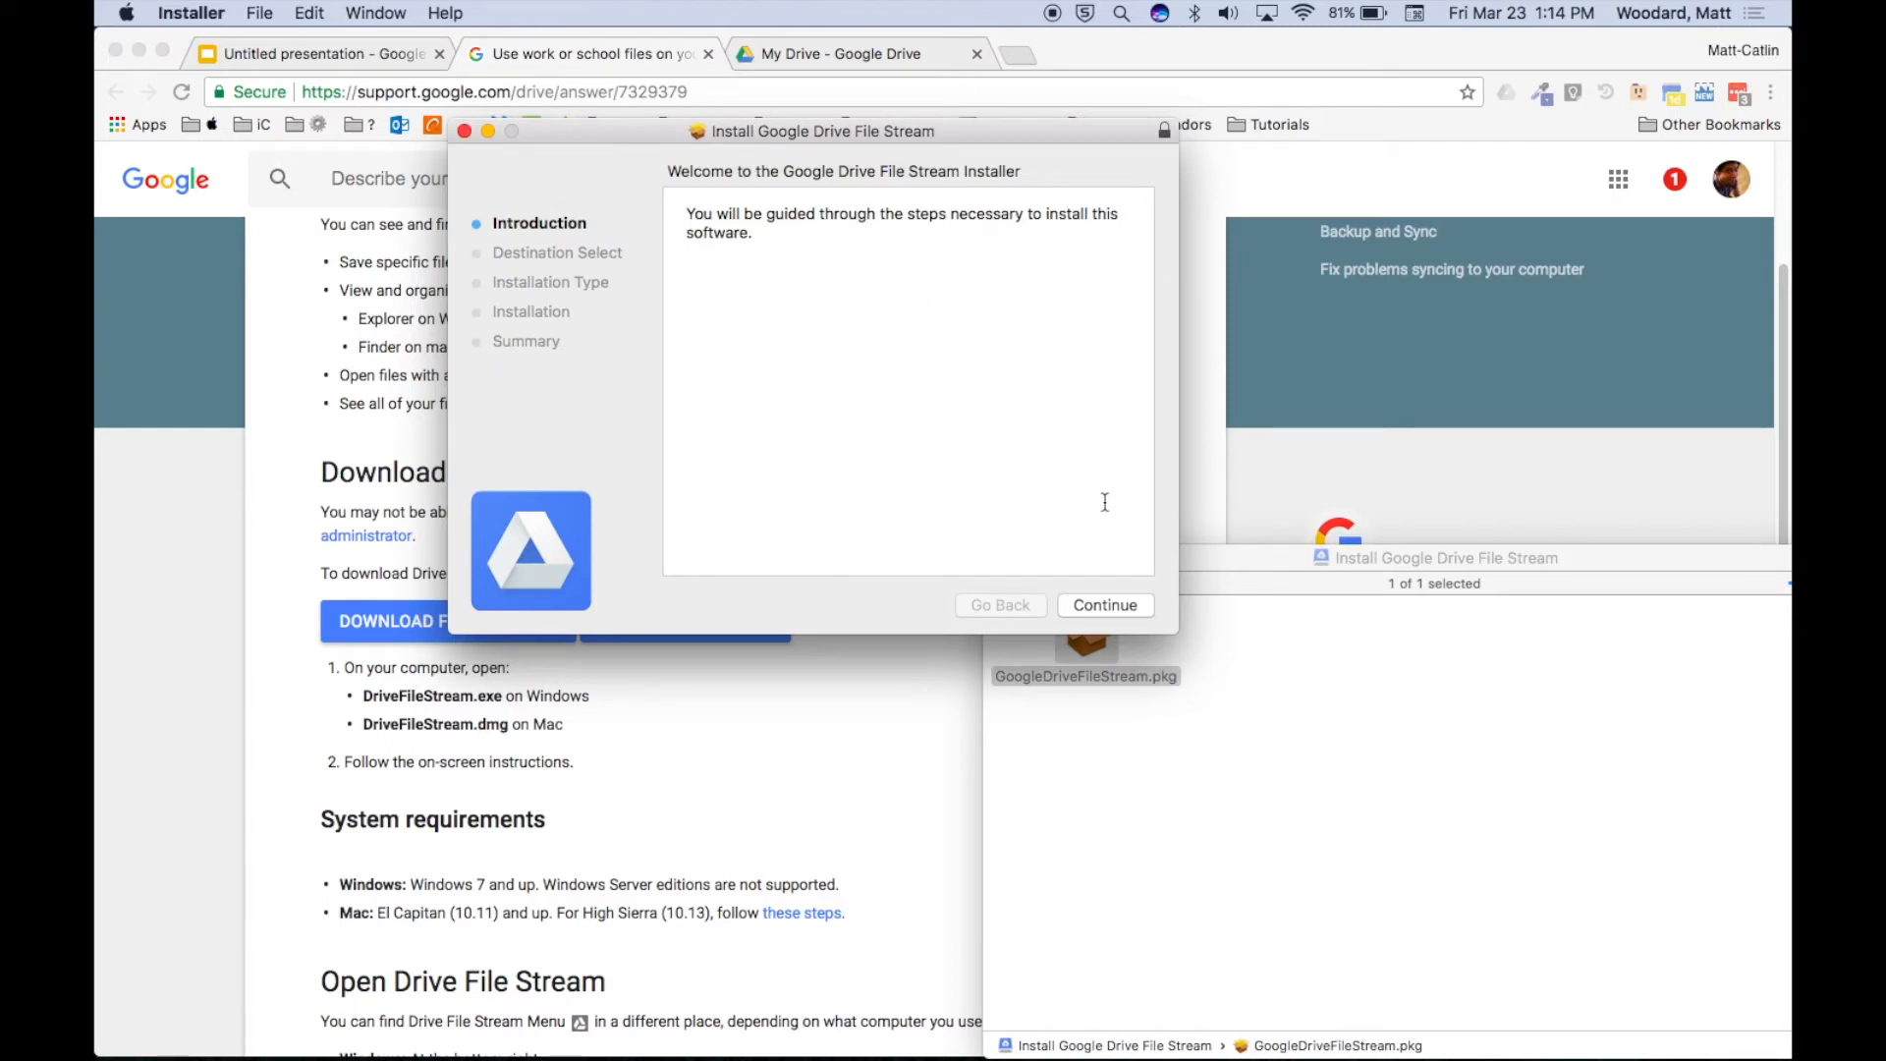
Install Google Drive File Stream with the admin password, then close the installer, keeping the package.
{"action": "left_click", "coordinate": [1099, 606]}
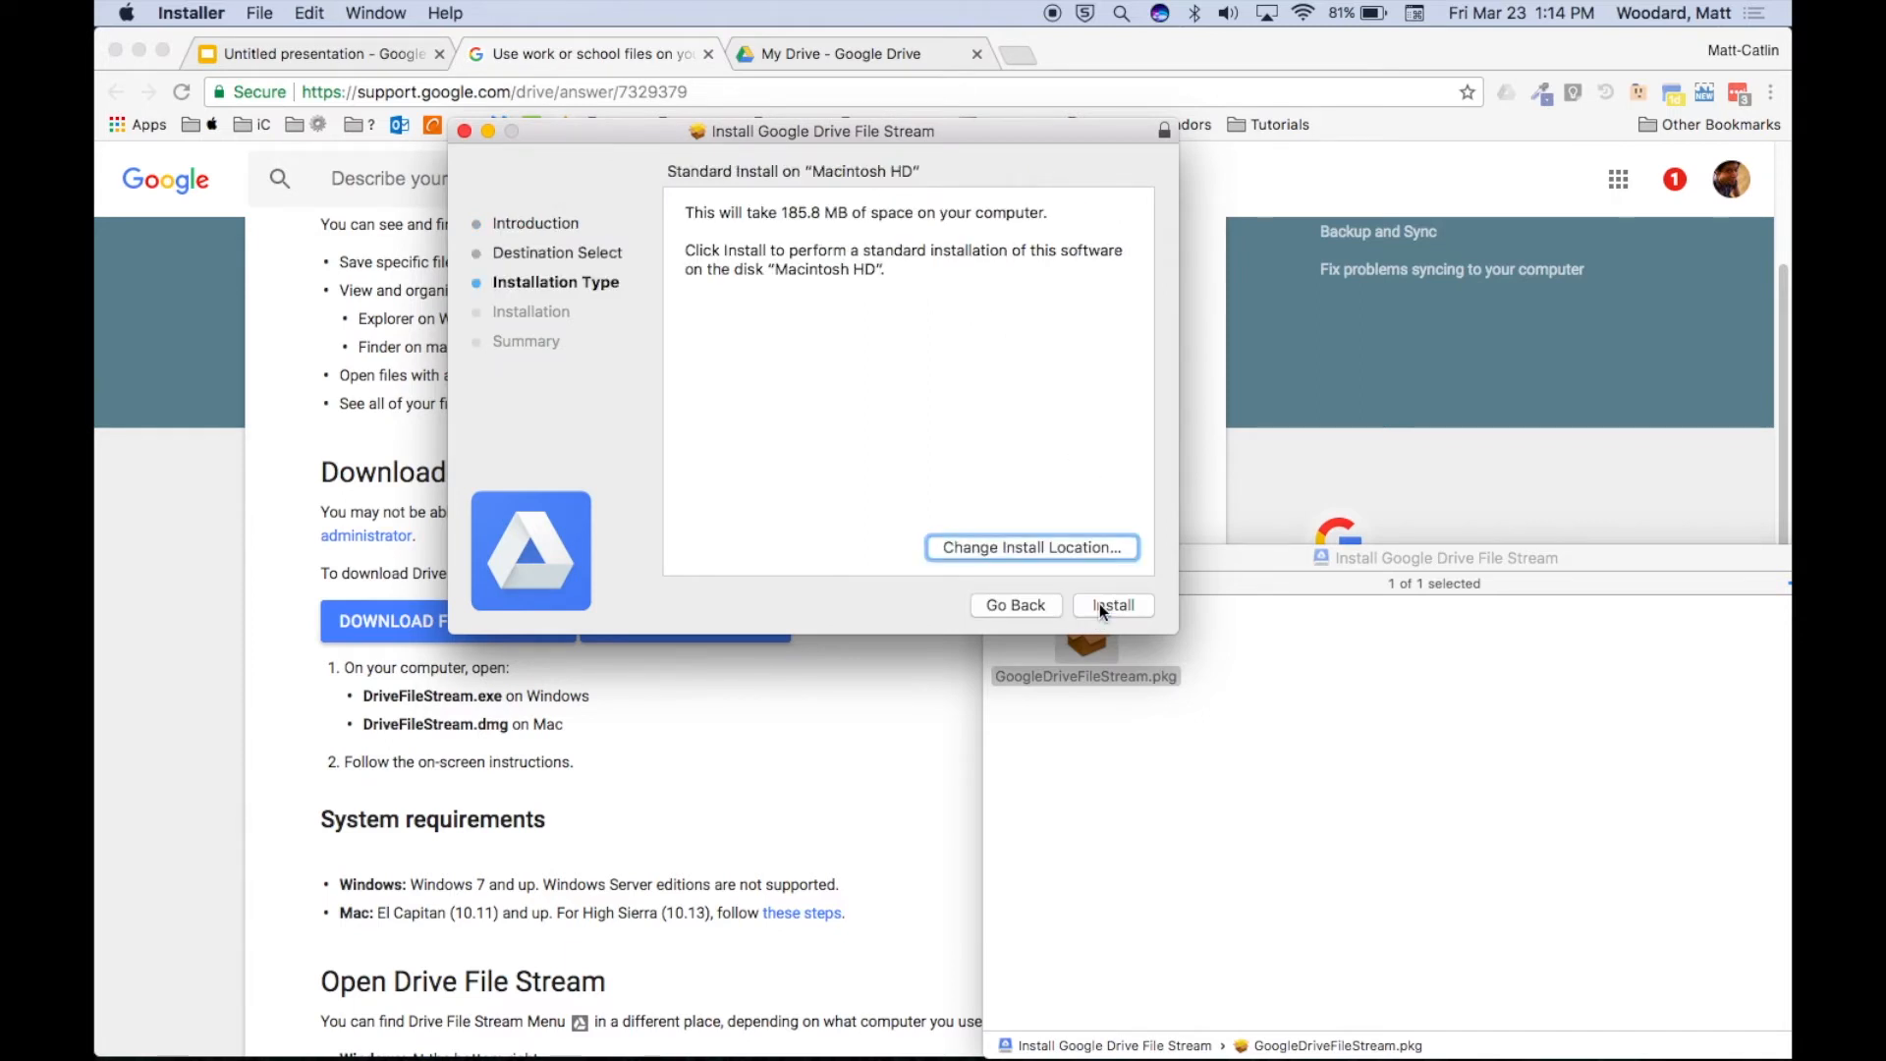
{"action": "left_click", "coordinate": [1099, 606]}
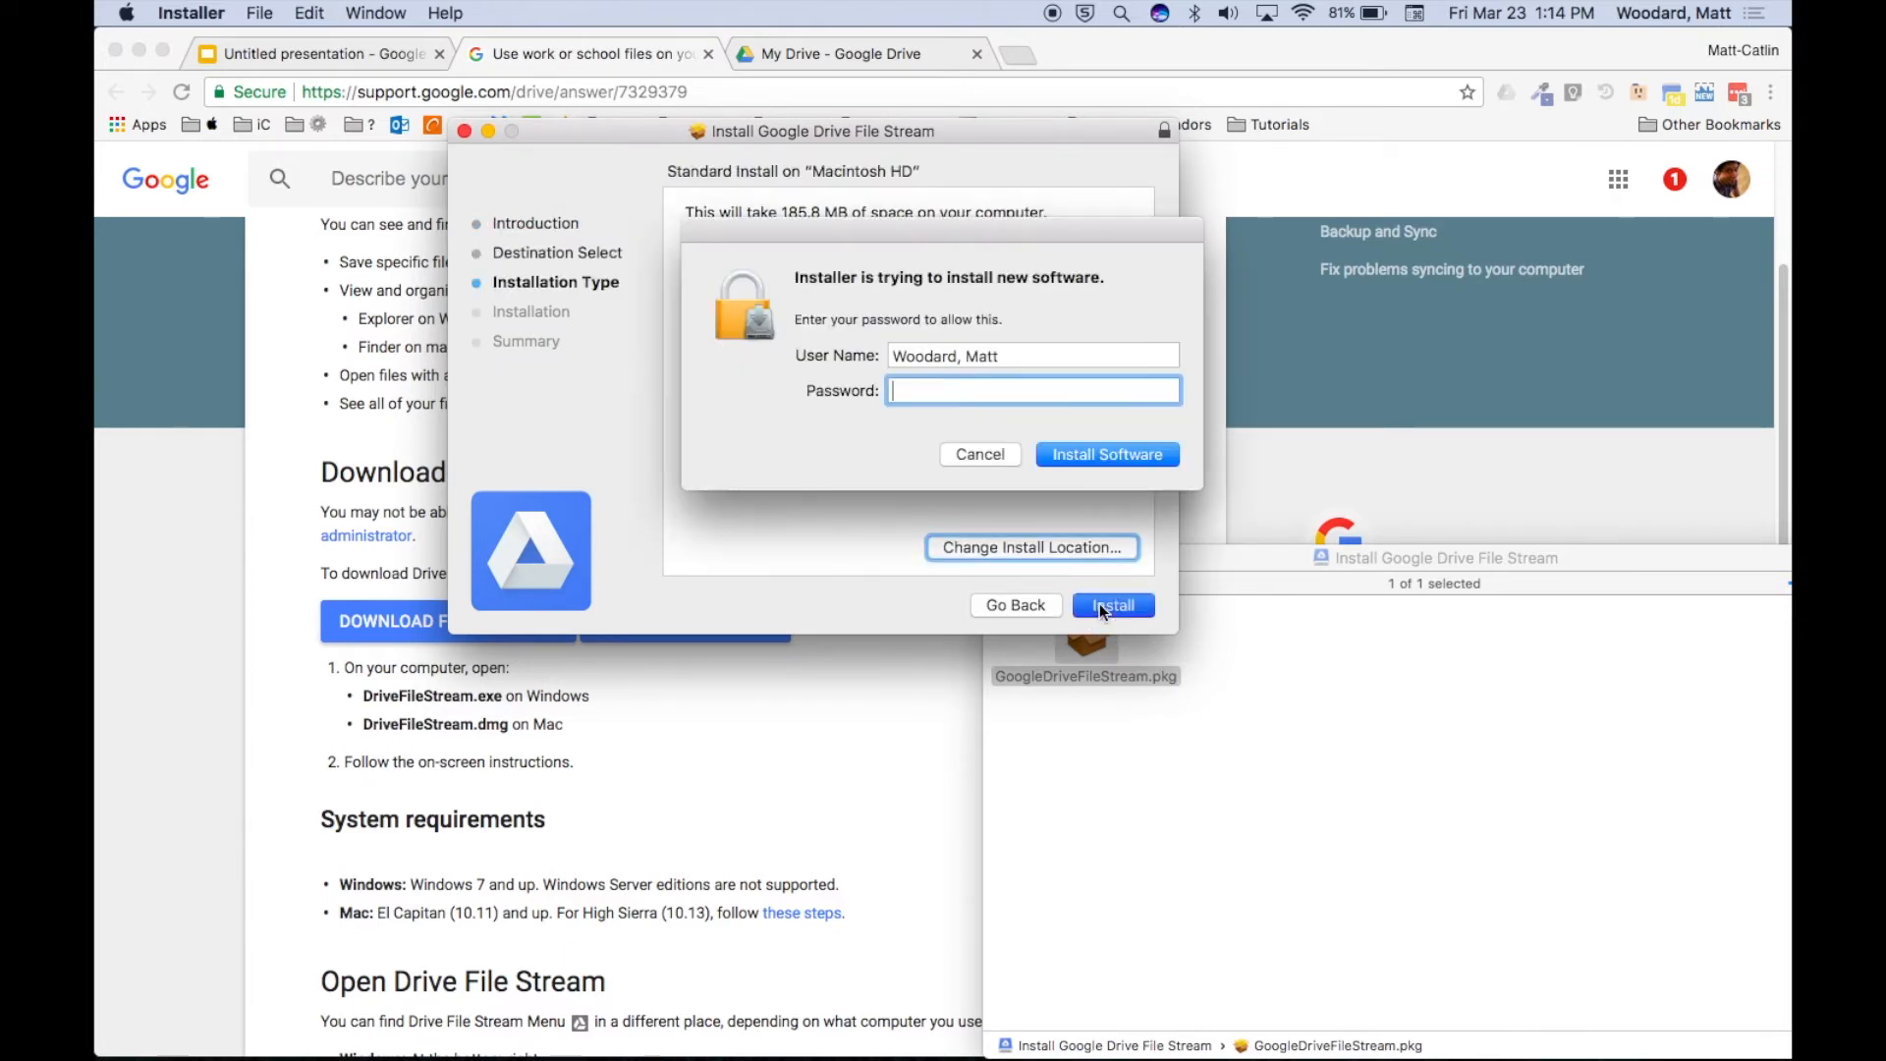
{"action": "type", "text": "••••••••••••••••••••"}
{"action": "key", "text": "Return"}
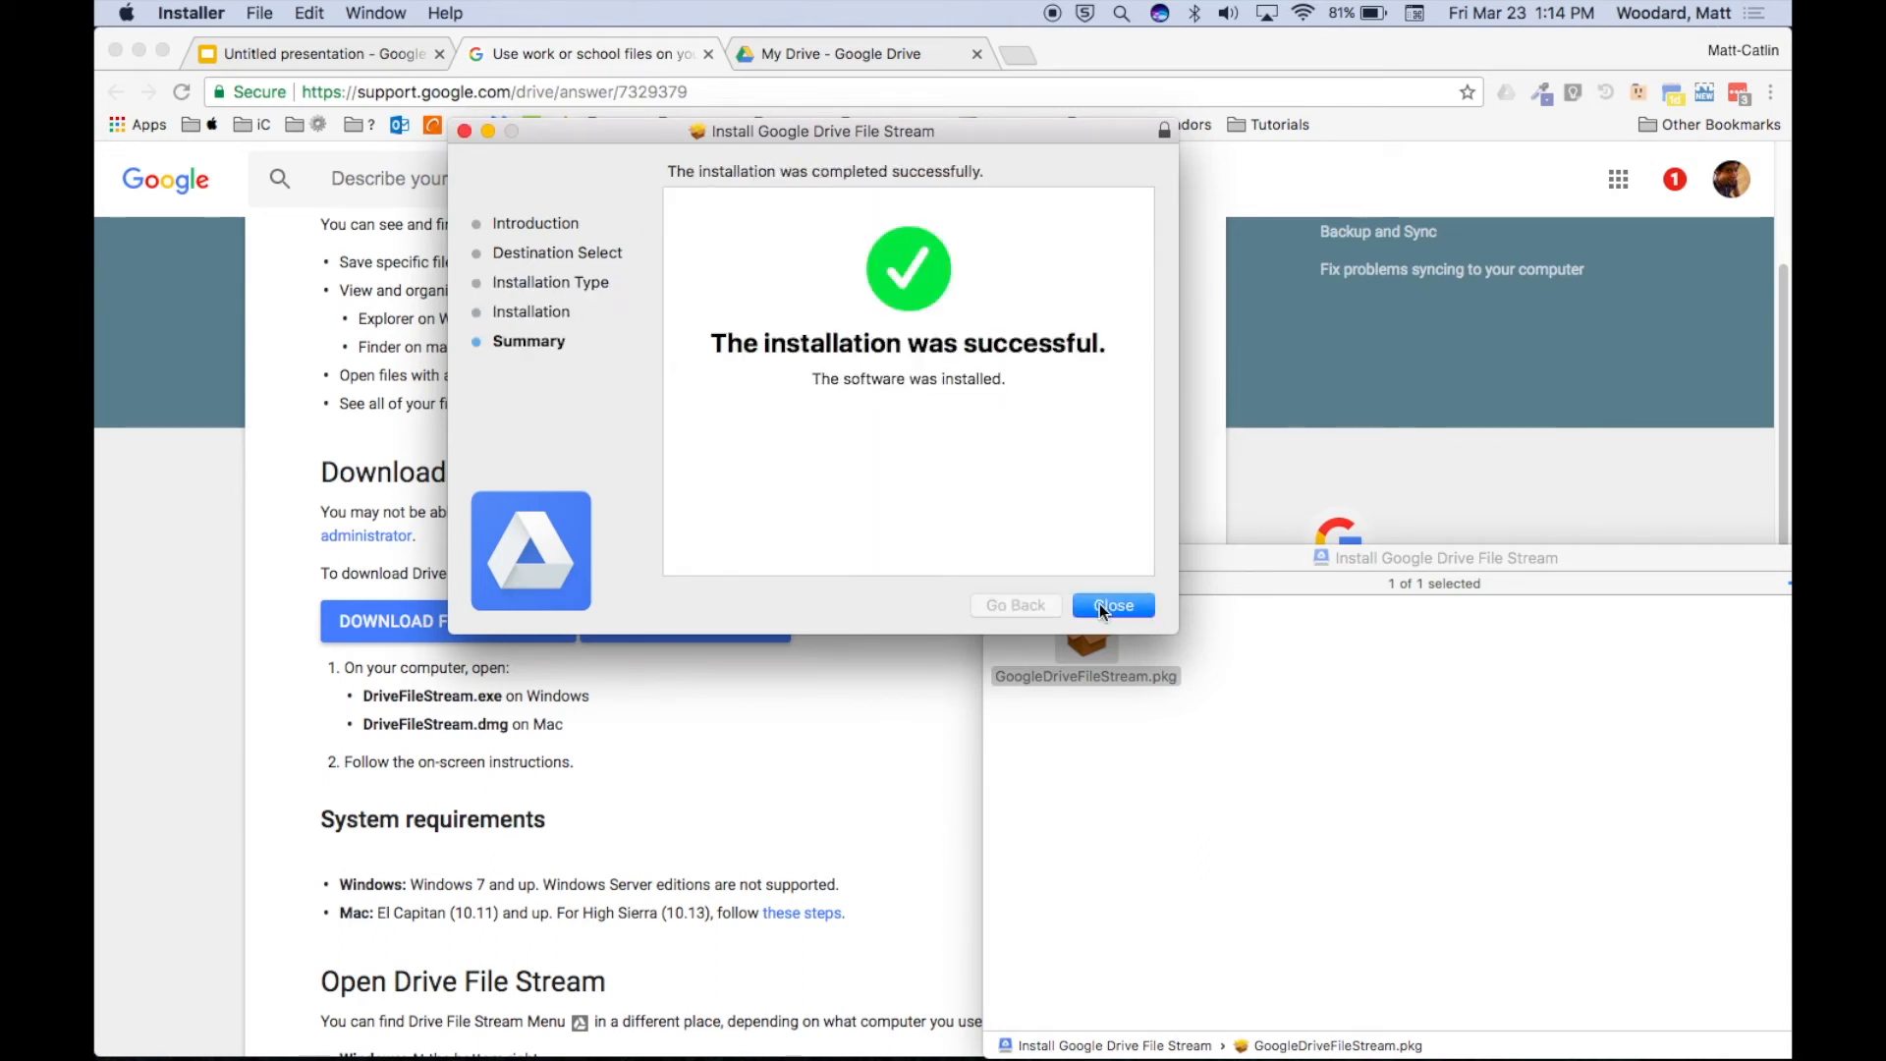
{"action": "left_click", "coordinate": [1100, 605]}
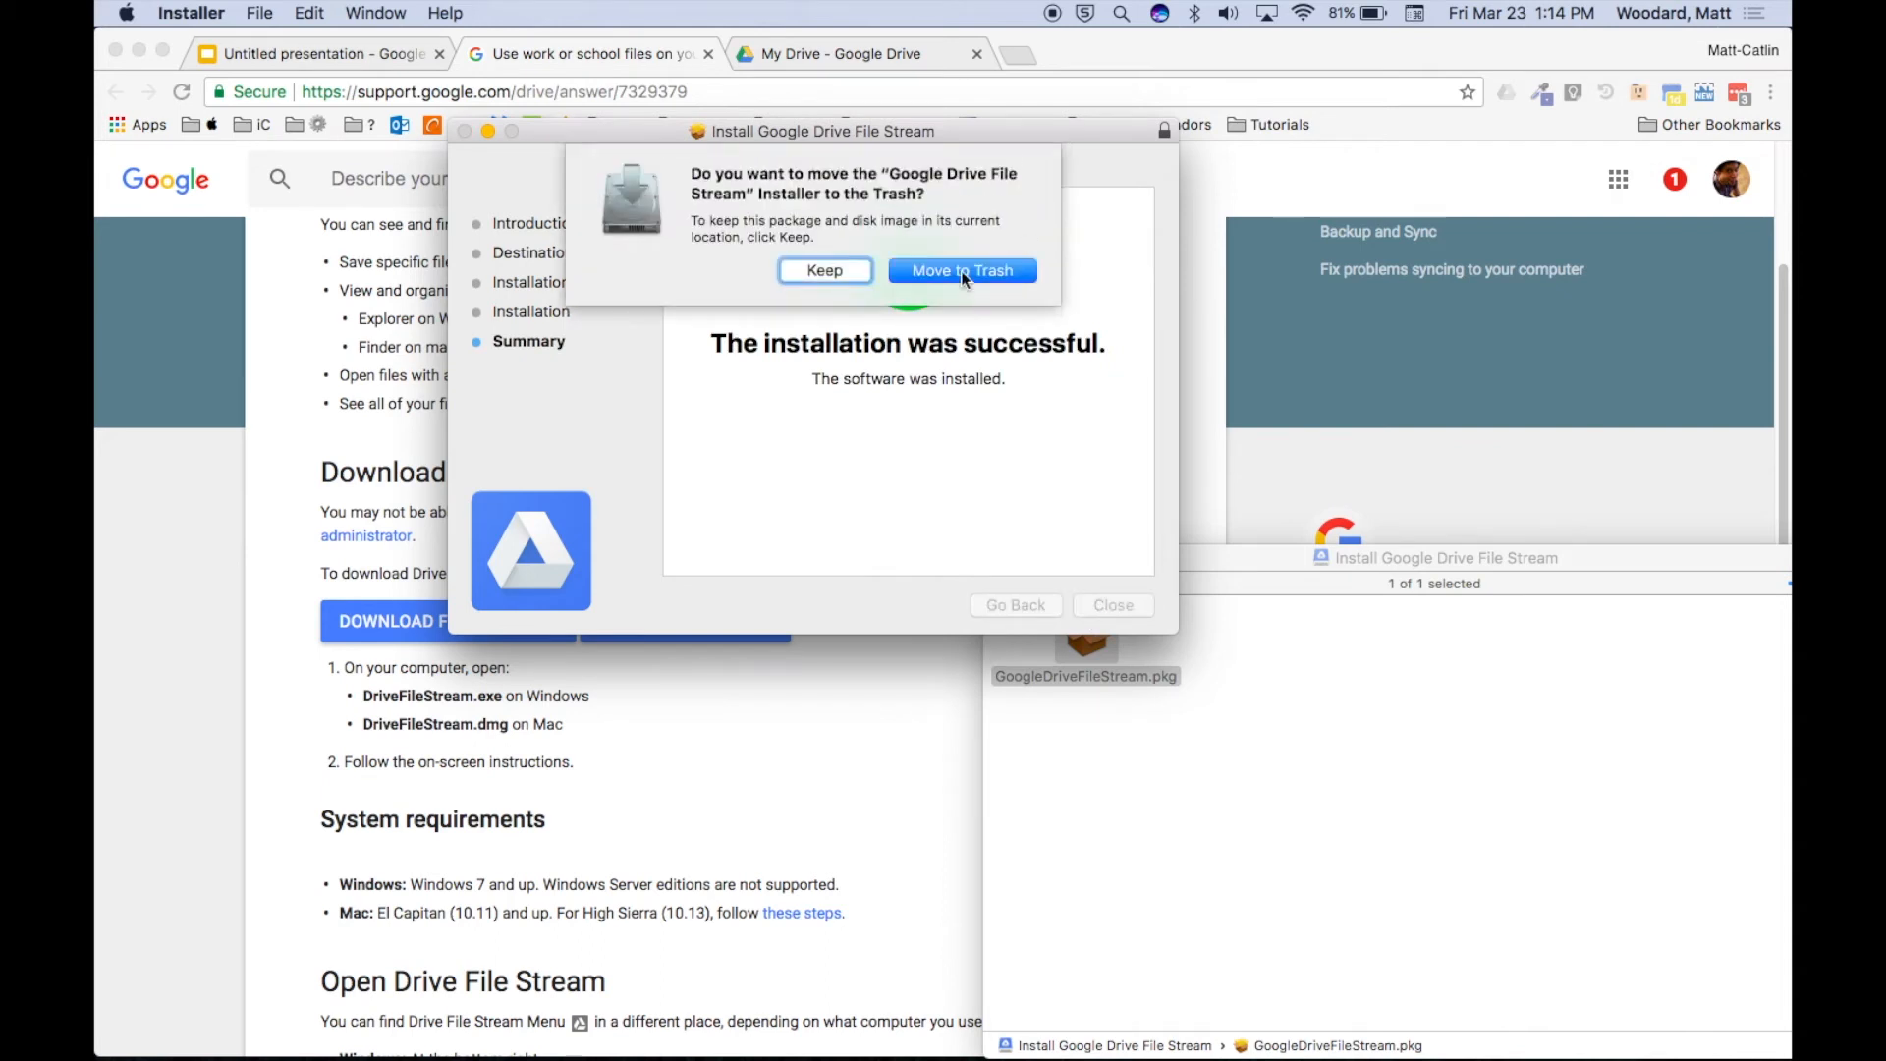
{"action": "left_click", "coordinate": [968, 273]}
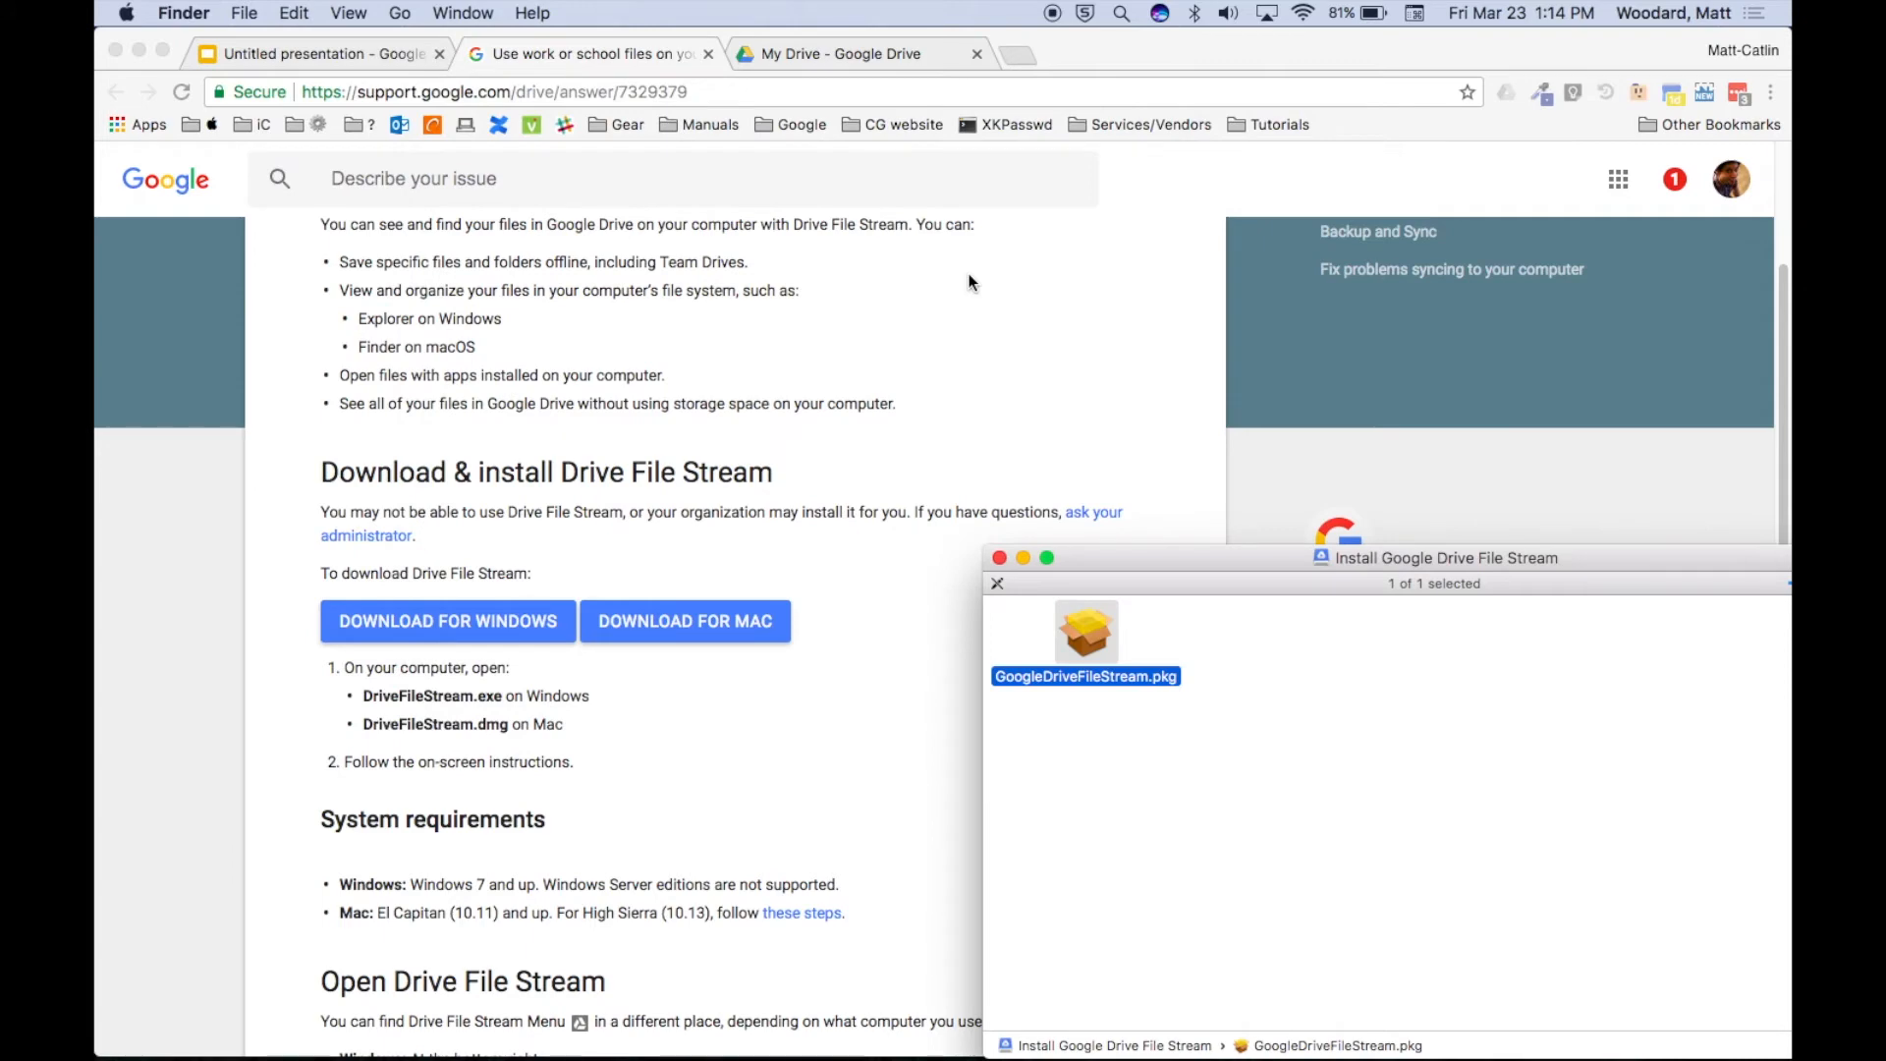
Go to the Applications folder and launch Google Drive File Stream from there.
{"action": "left_click", "coordinate": [399, 13]}
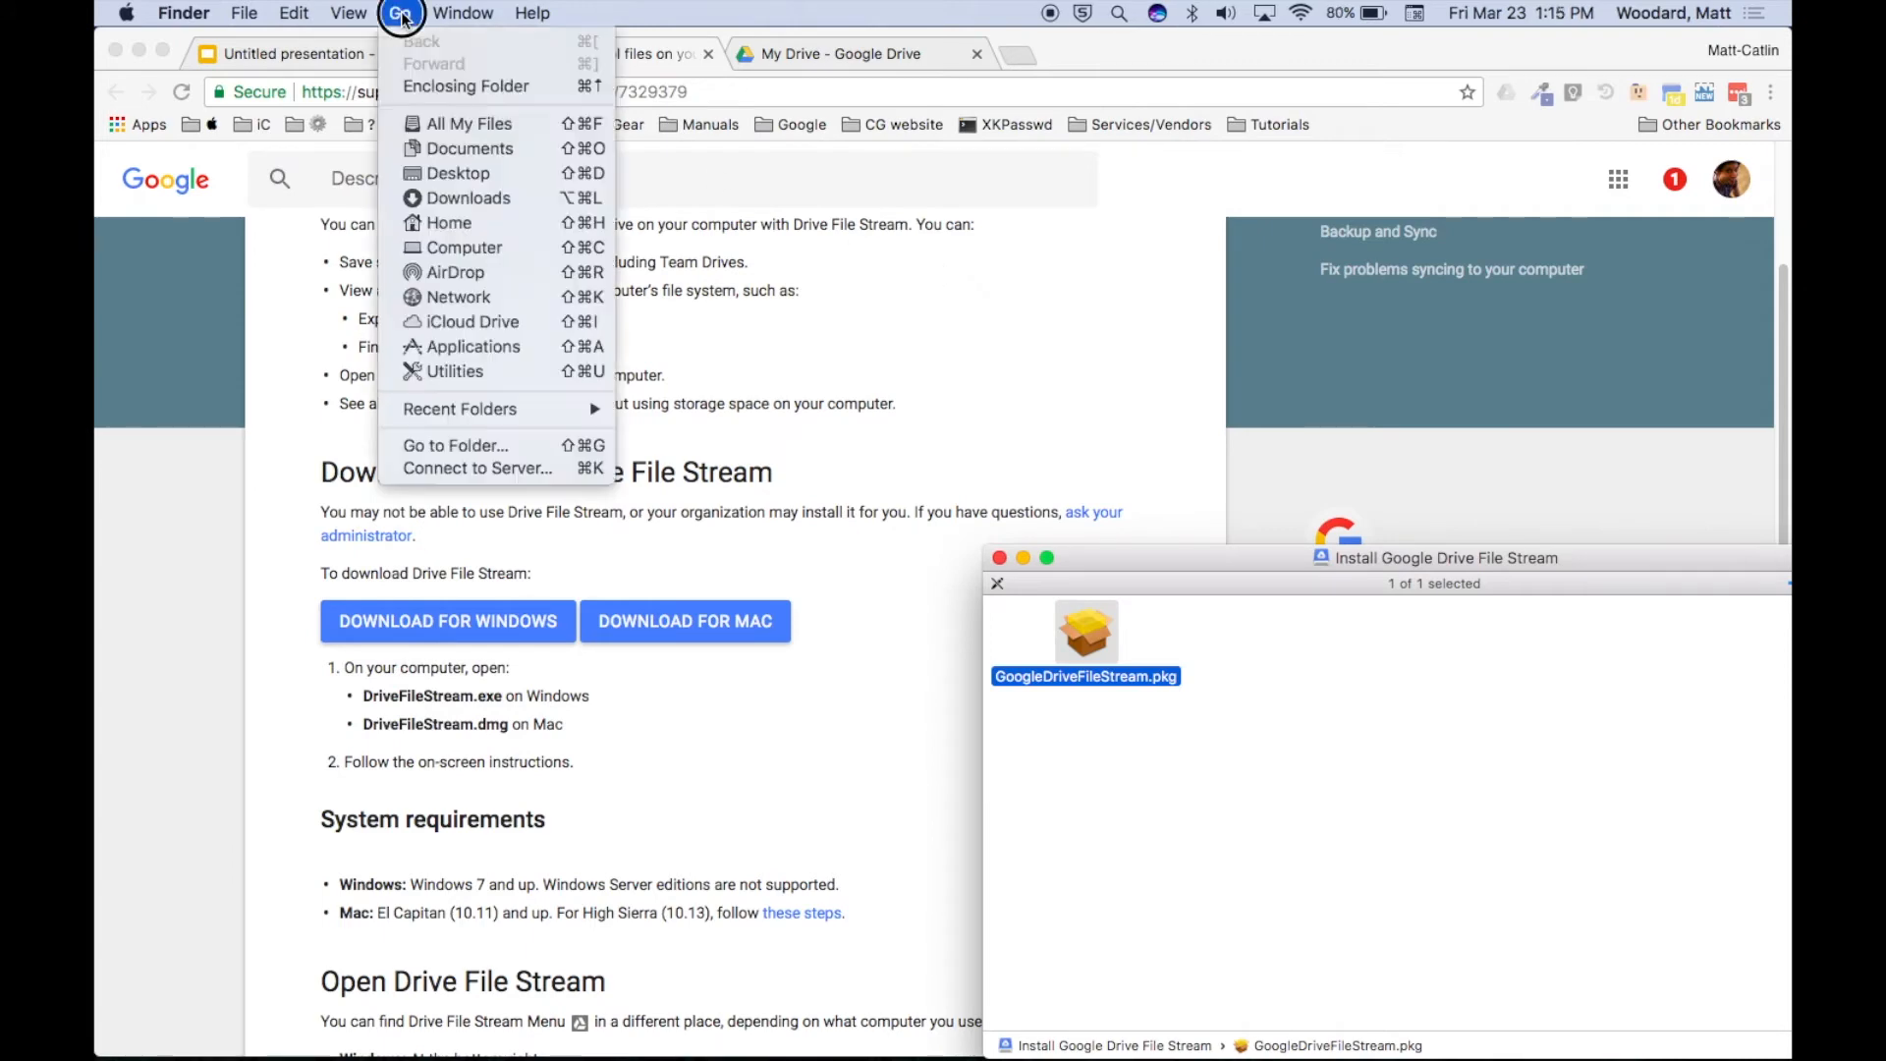
{"action": "left_click", "coordinate": [477, 346]}
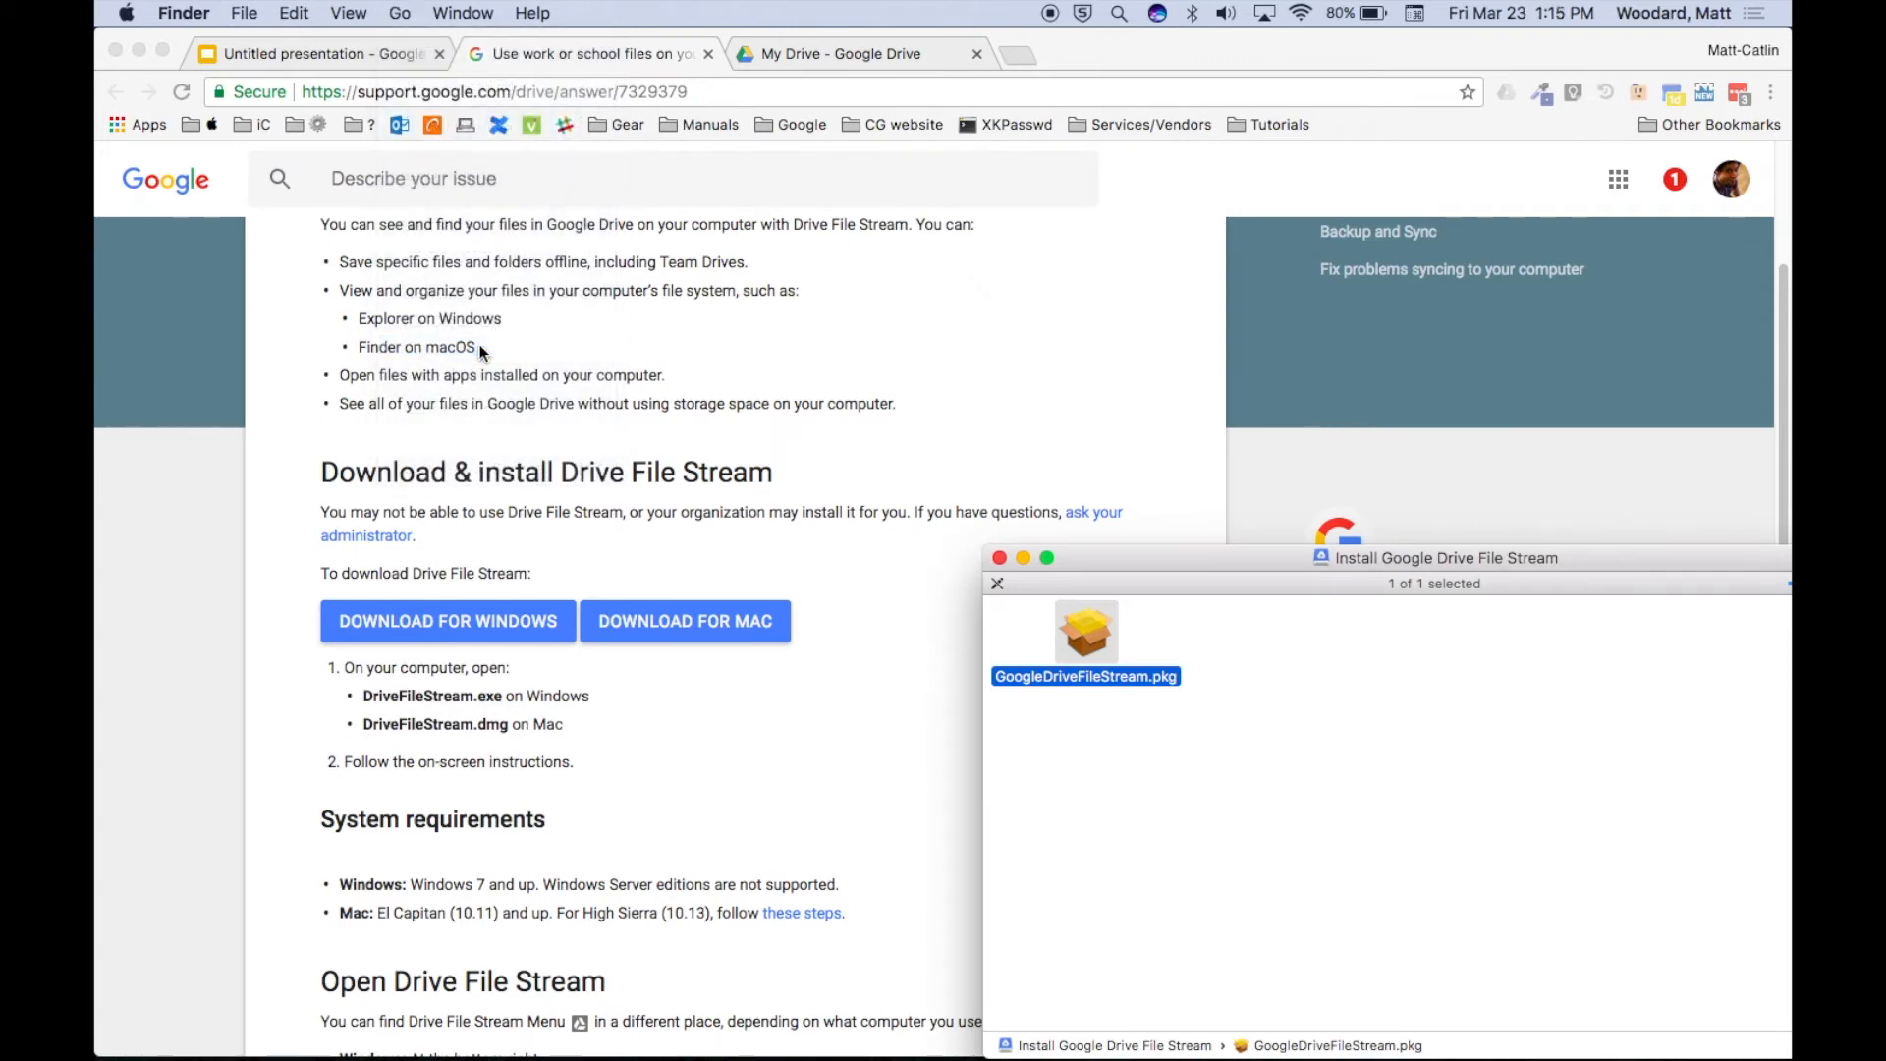
{"action": "scroll", "coordinate": [953, 479], "scroll_direction": "down", "scroll_amount": 5}
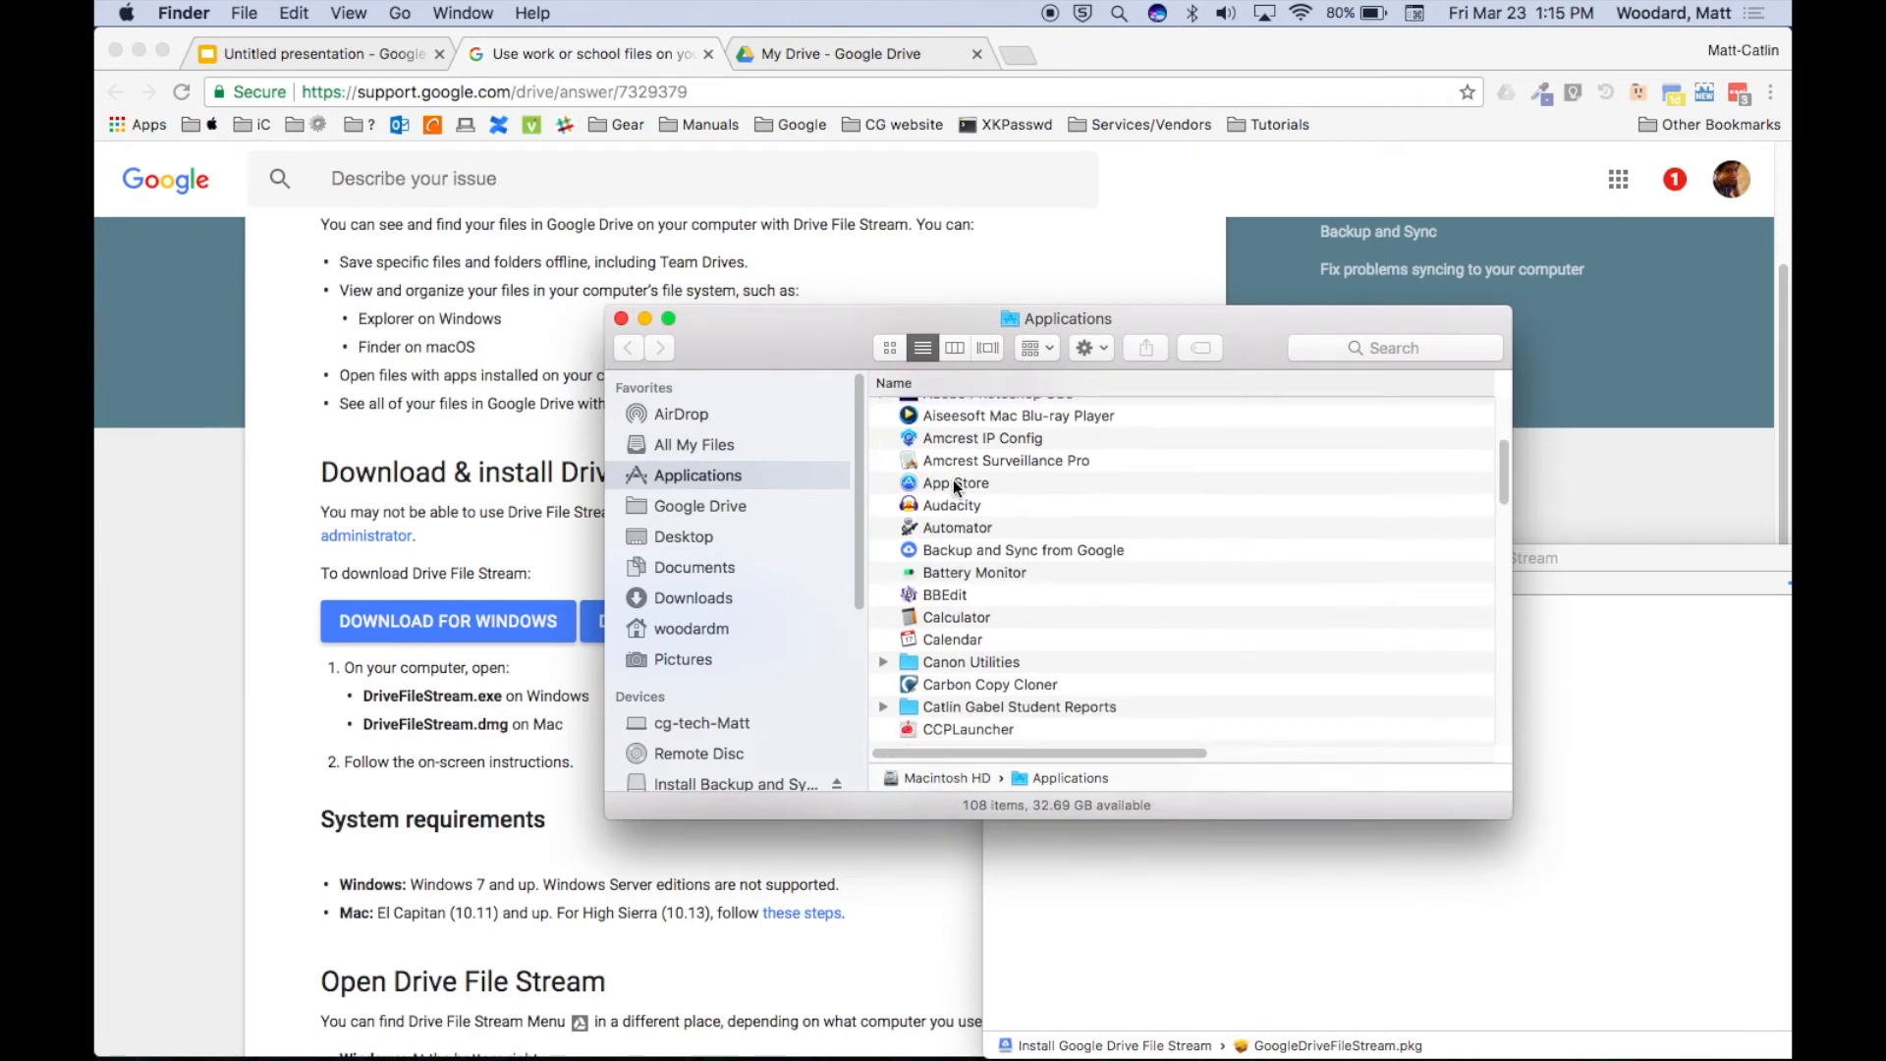
{"action": "scroll", "coordinate": [953, 480], "scroll_direction": "down", "scroll_amount": 10}
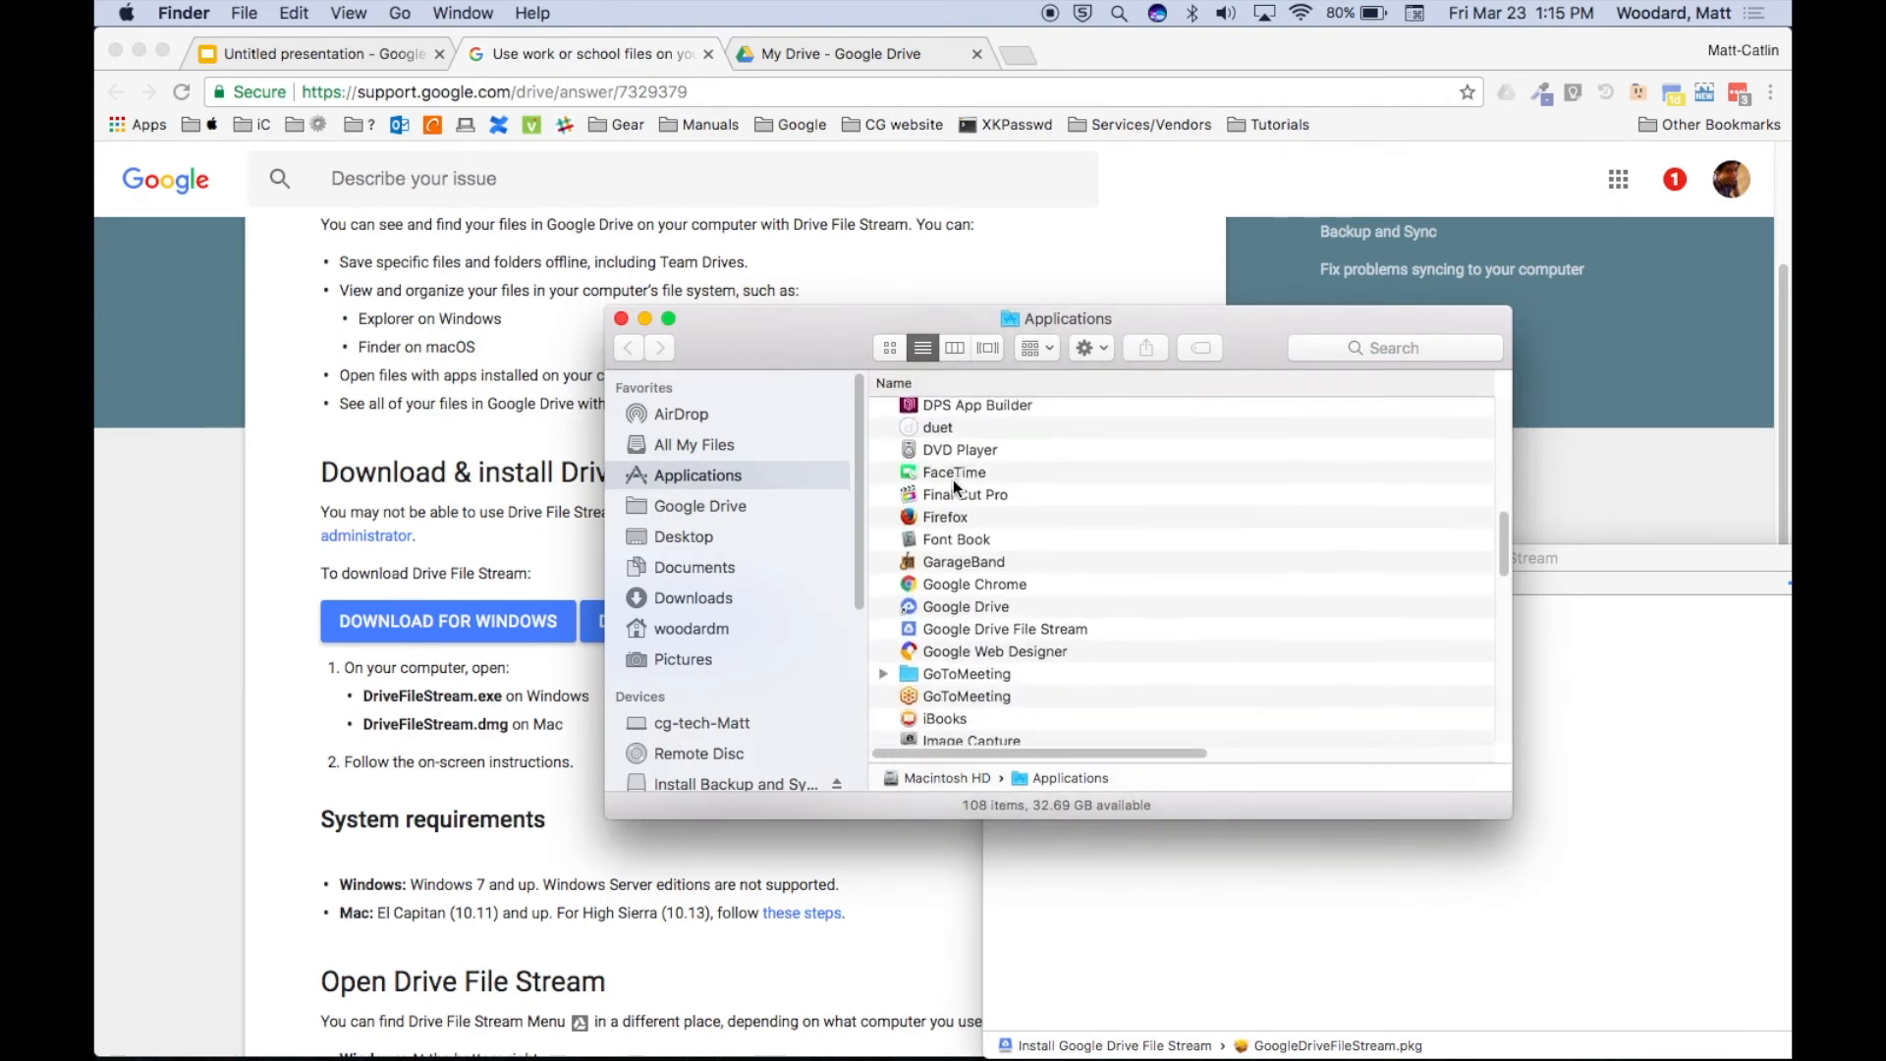
{"action": "left_click", "coordinate": [944, 522]}
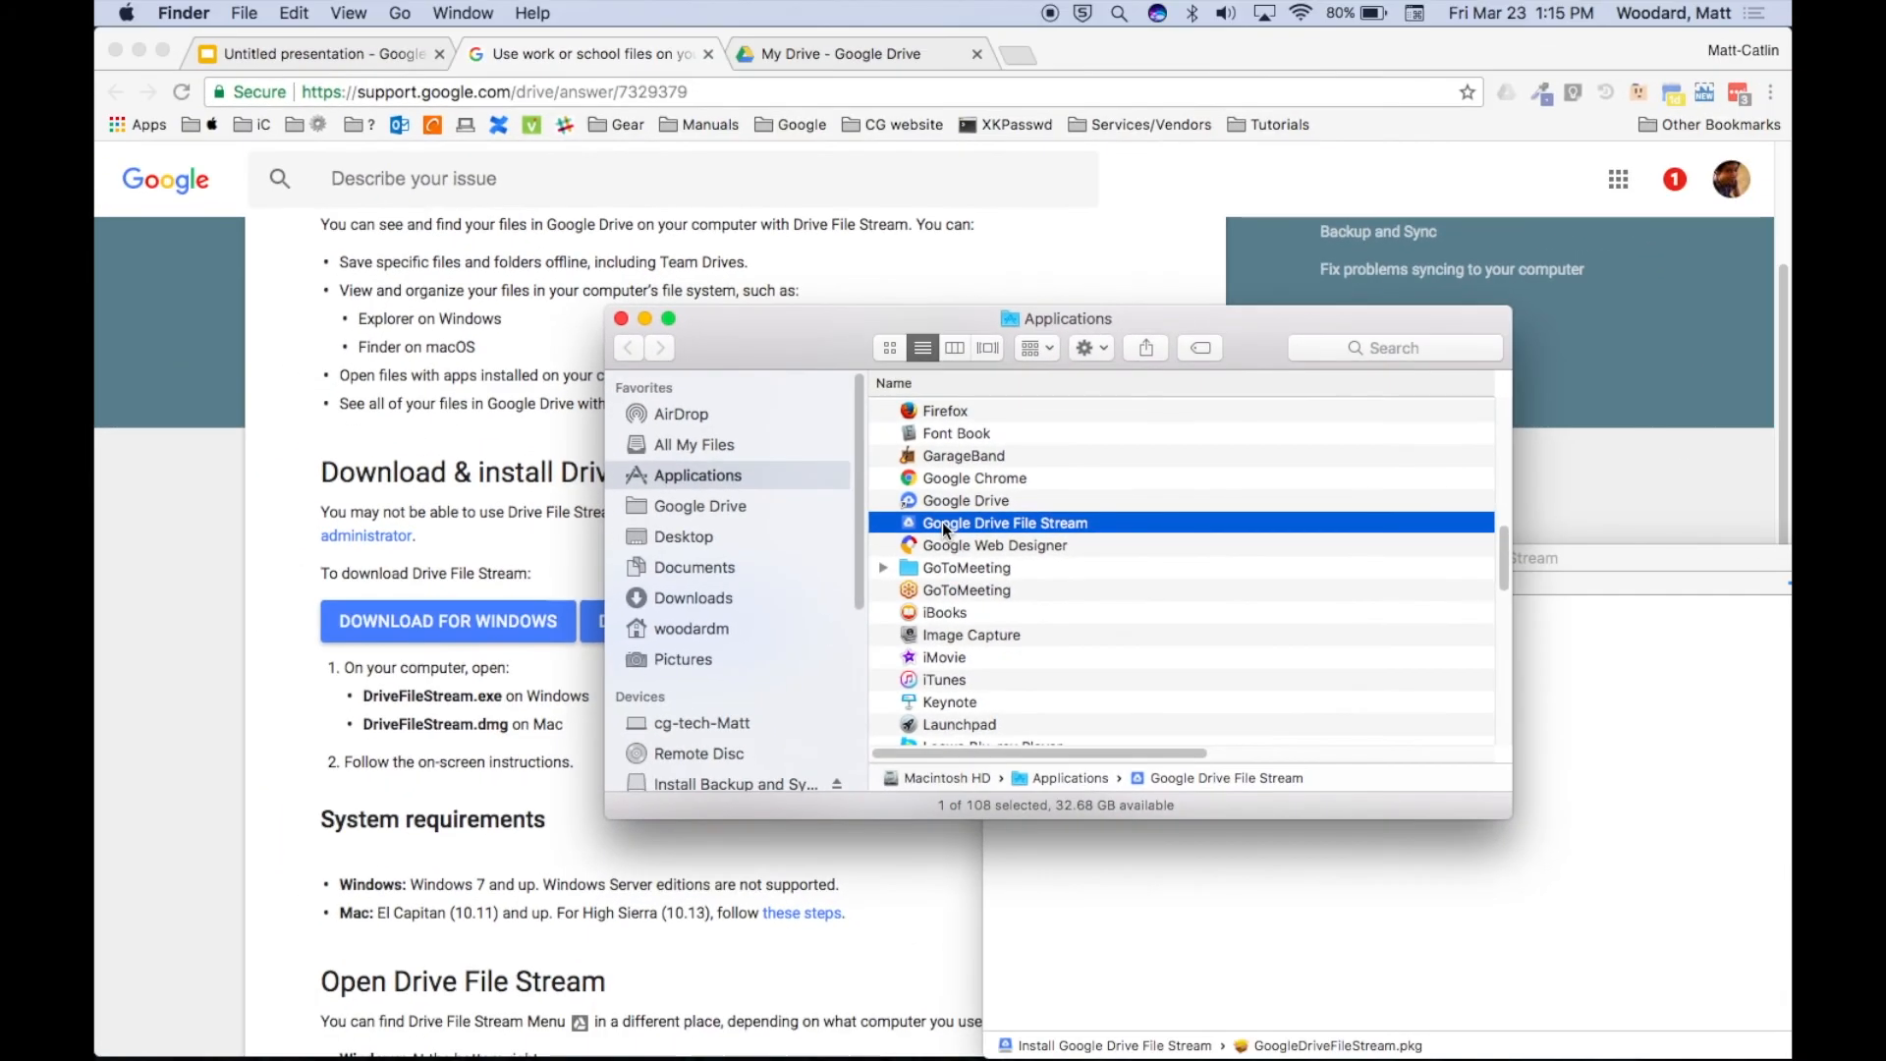
{"action": "double_click", "coordinate": [941, 522]}
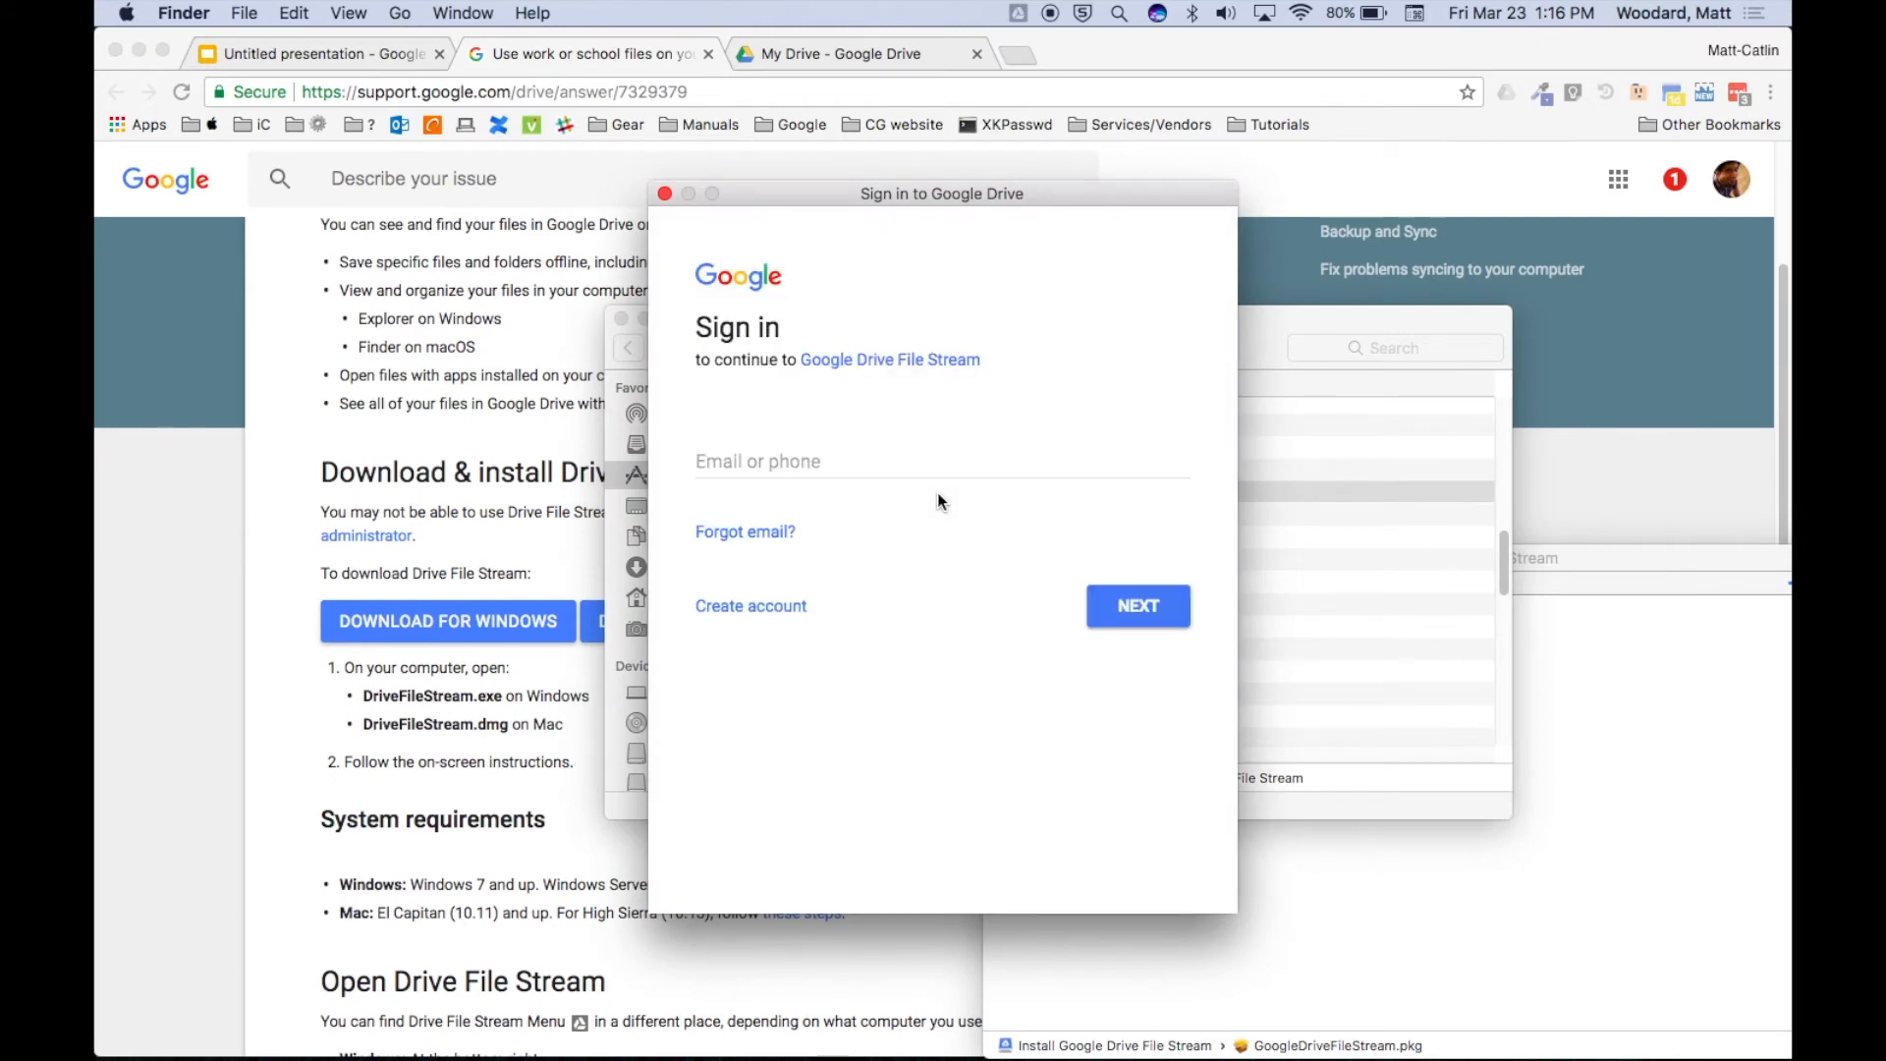
Sign in with the school account's e-mail address and password.
{"action": "left_click", "coordinate": [894, 457]}
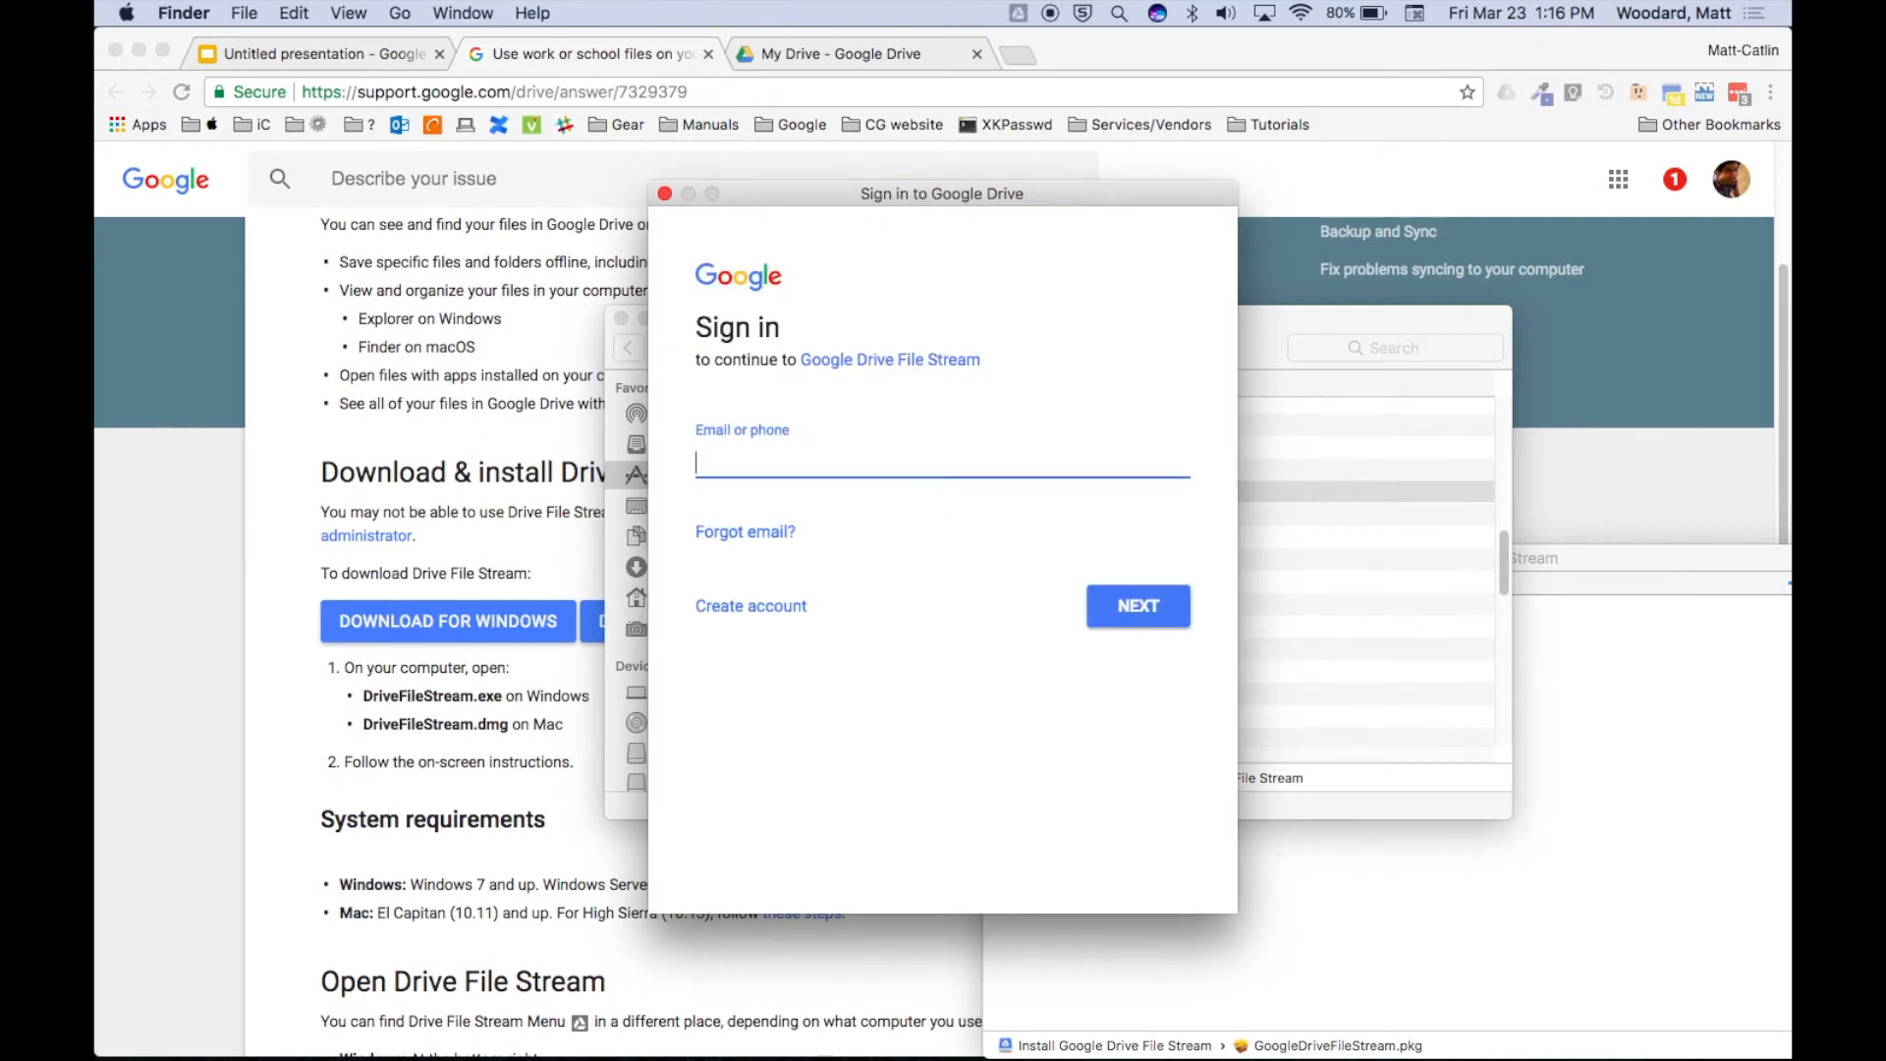
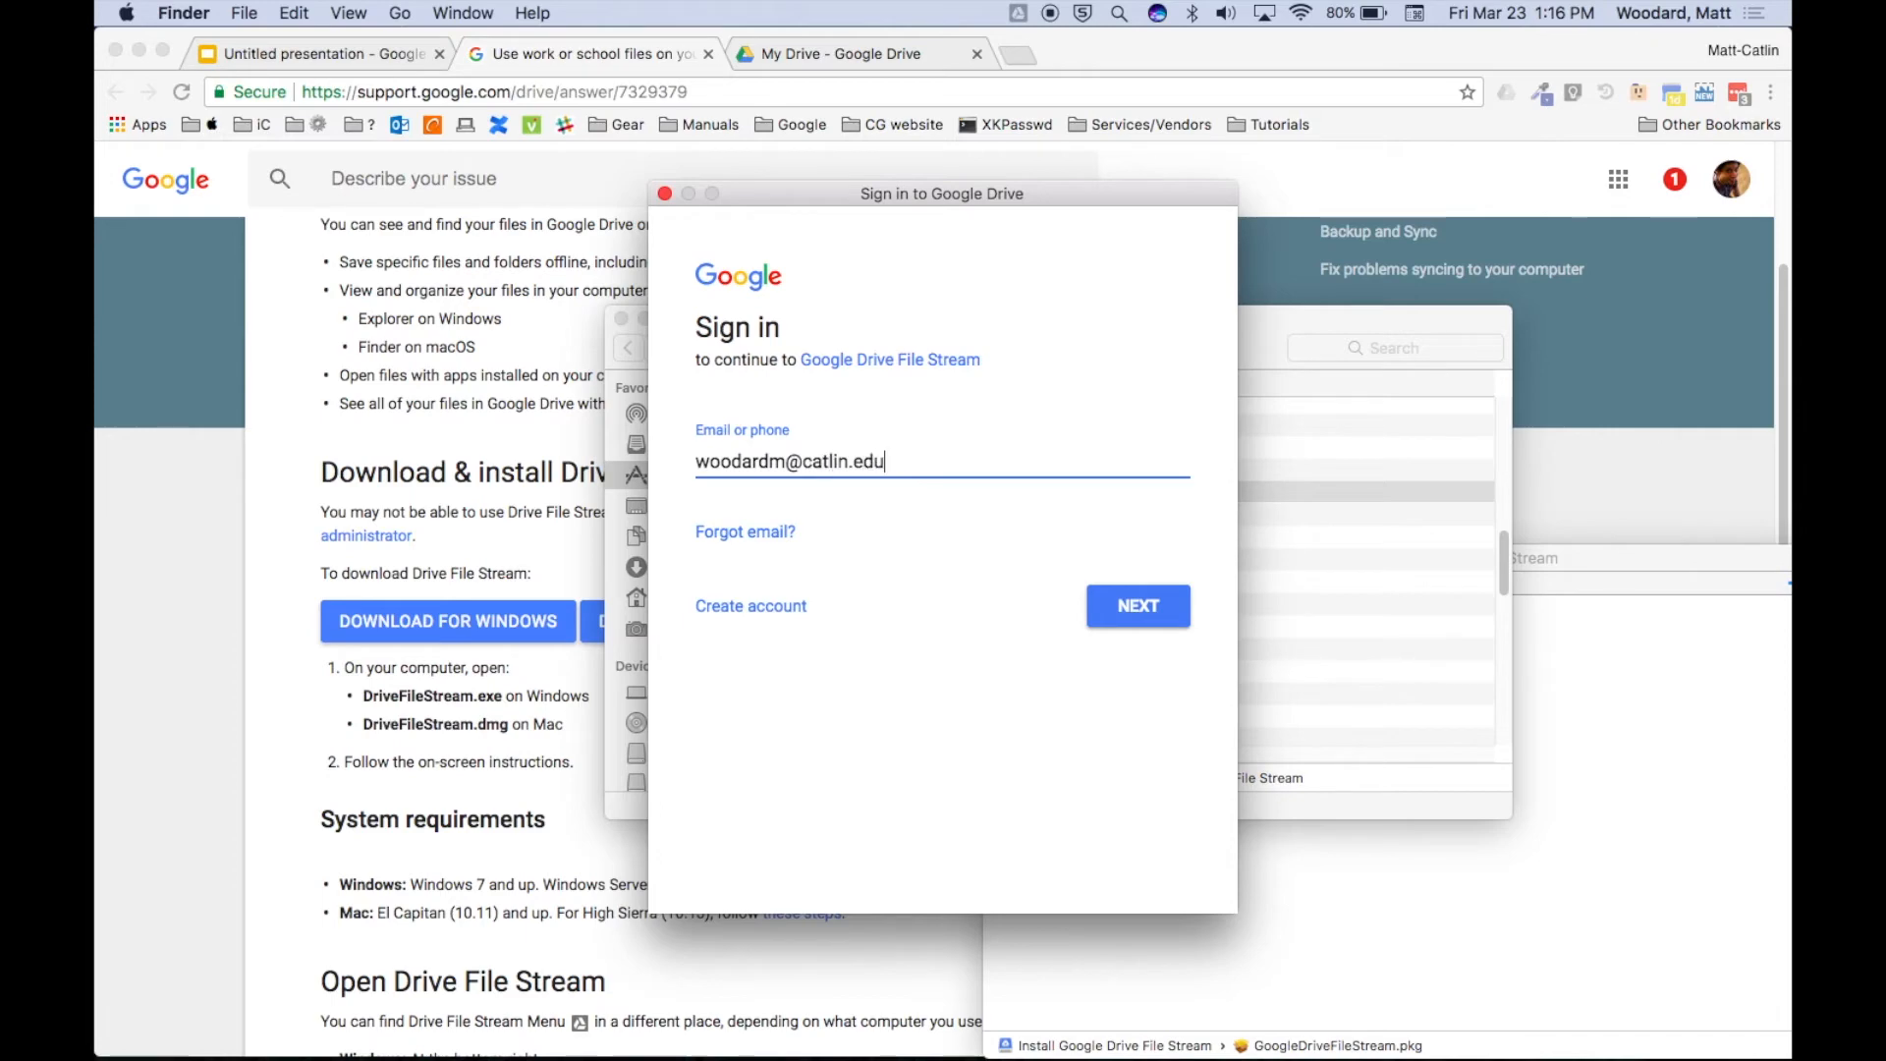
{"action": "key", "text": "Return"}
{"action": "type", "text": "••••••••••••"}
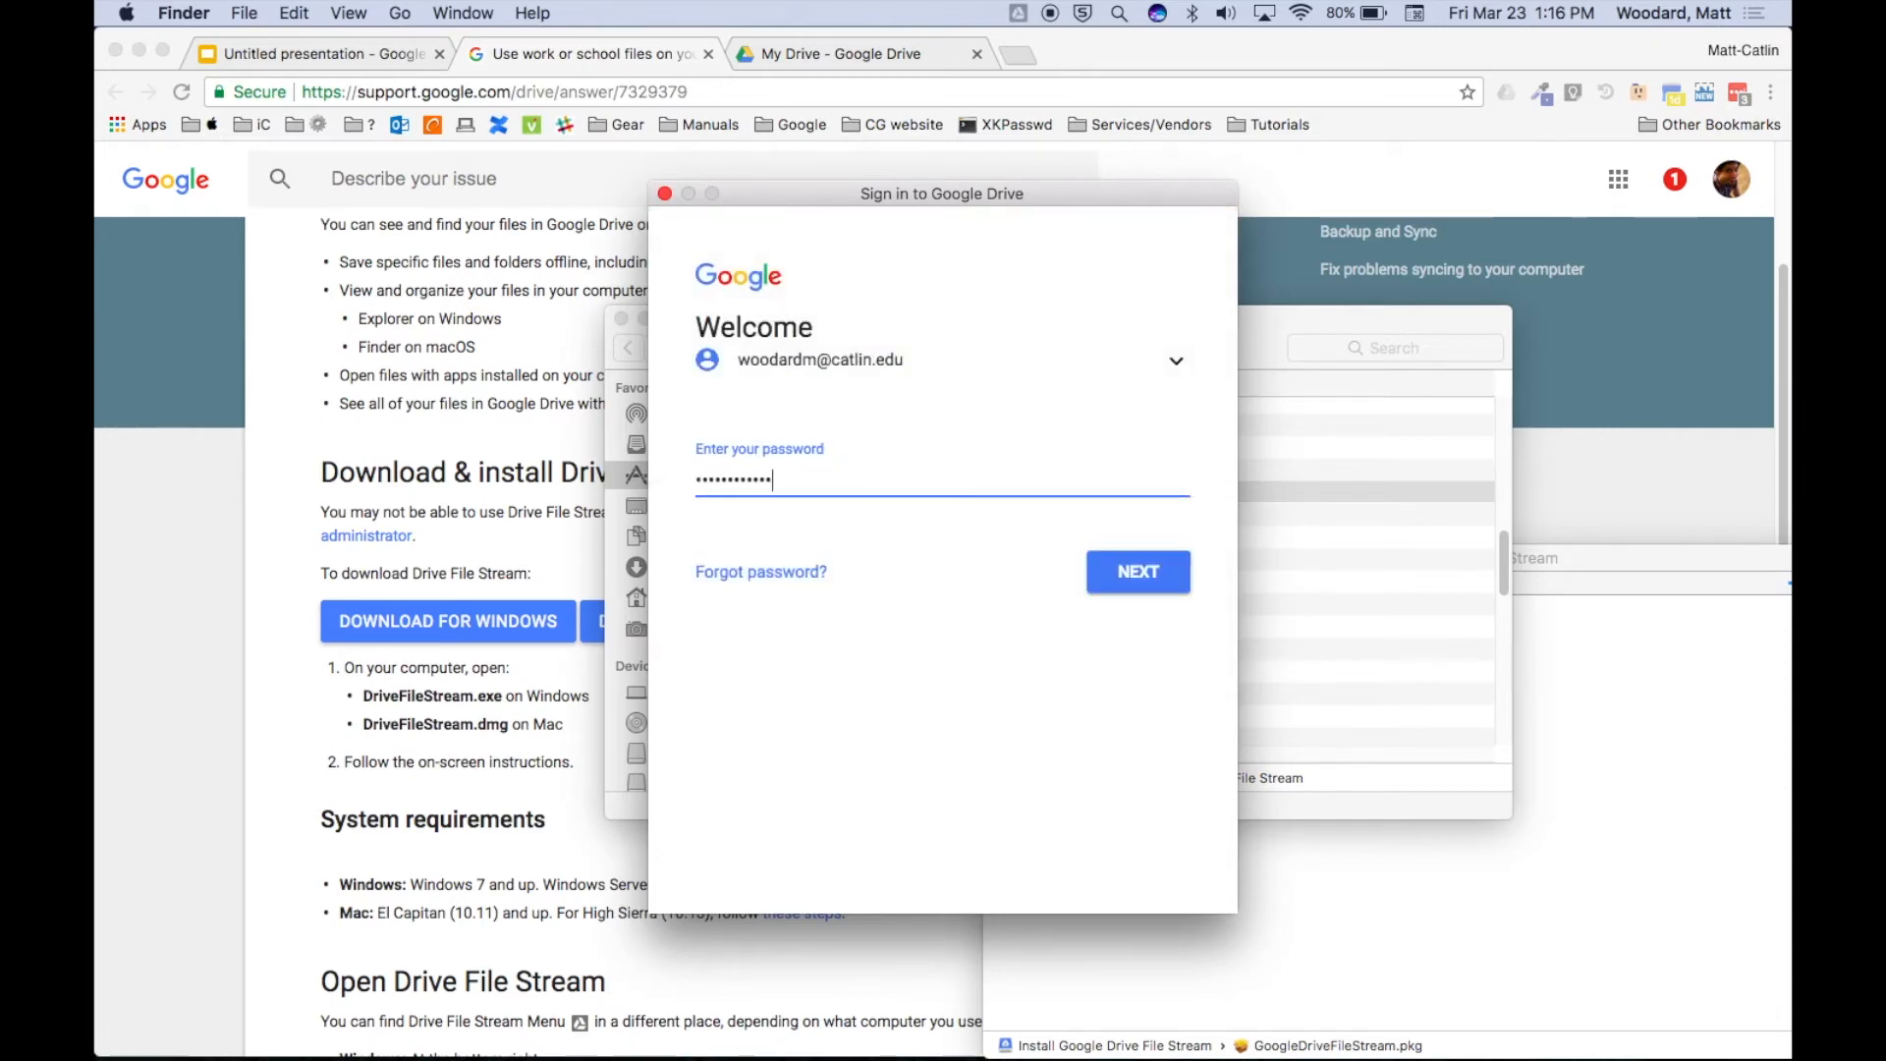
{"action": "type", "text": "••••••••"}
{"action": "key", "text": "Return"}
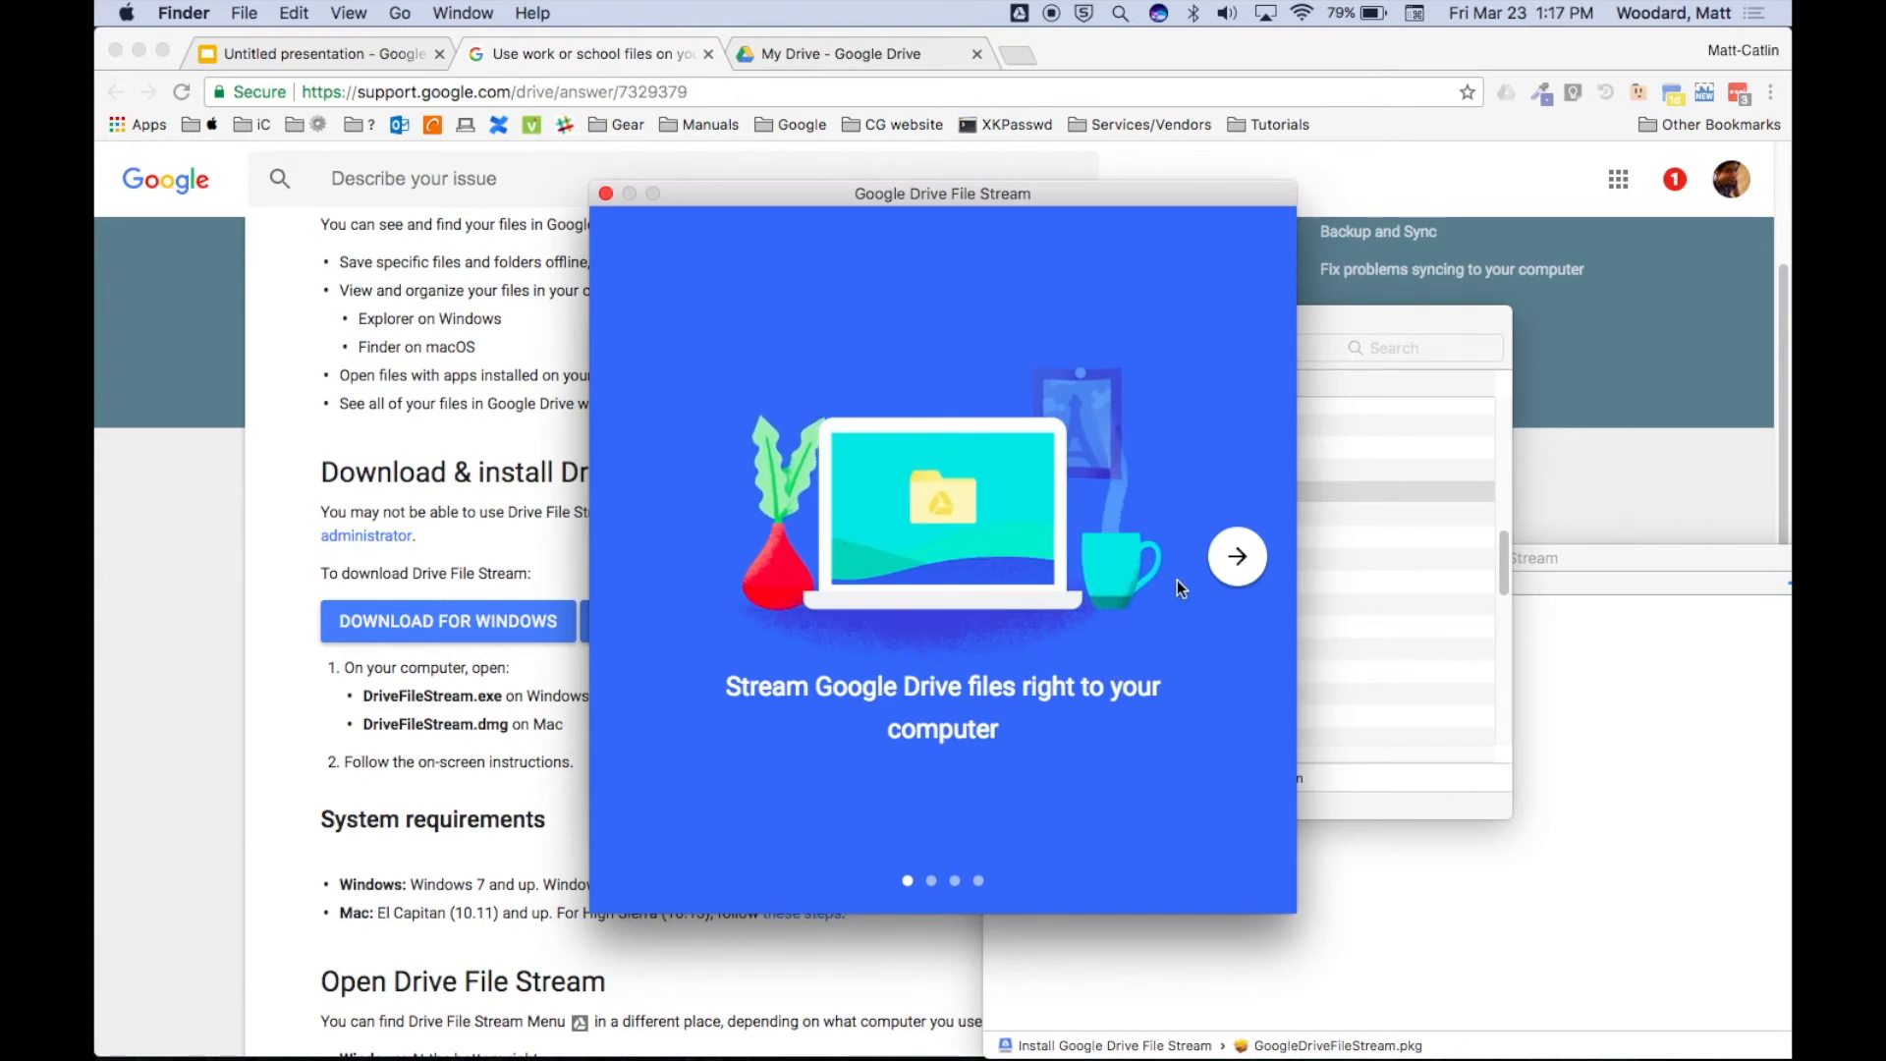
Advance through the welcome carousel three times to the Open Finder slide.
{"action": "left_click", "coordinate": [1220, 571]}
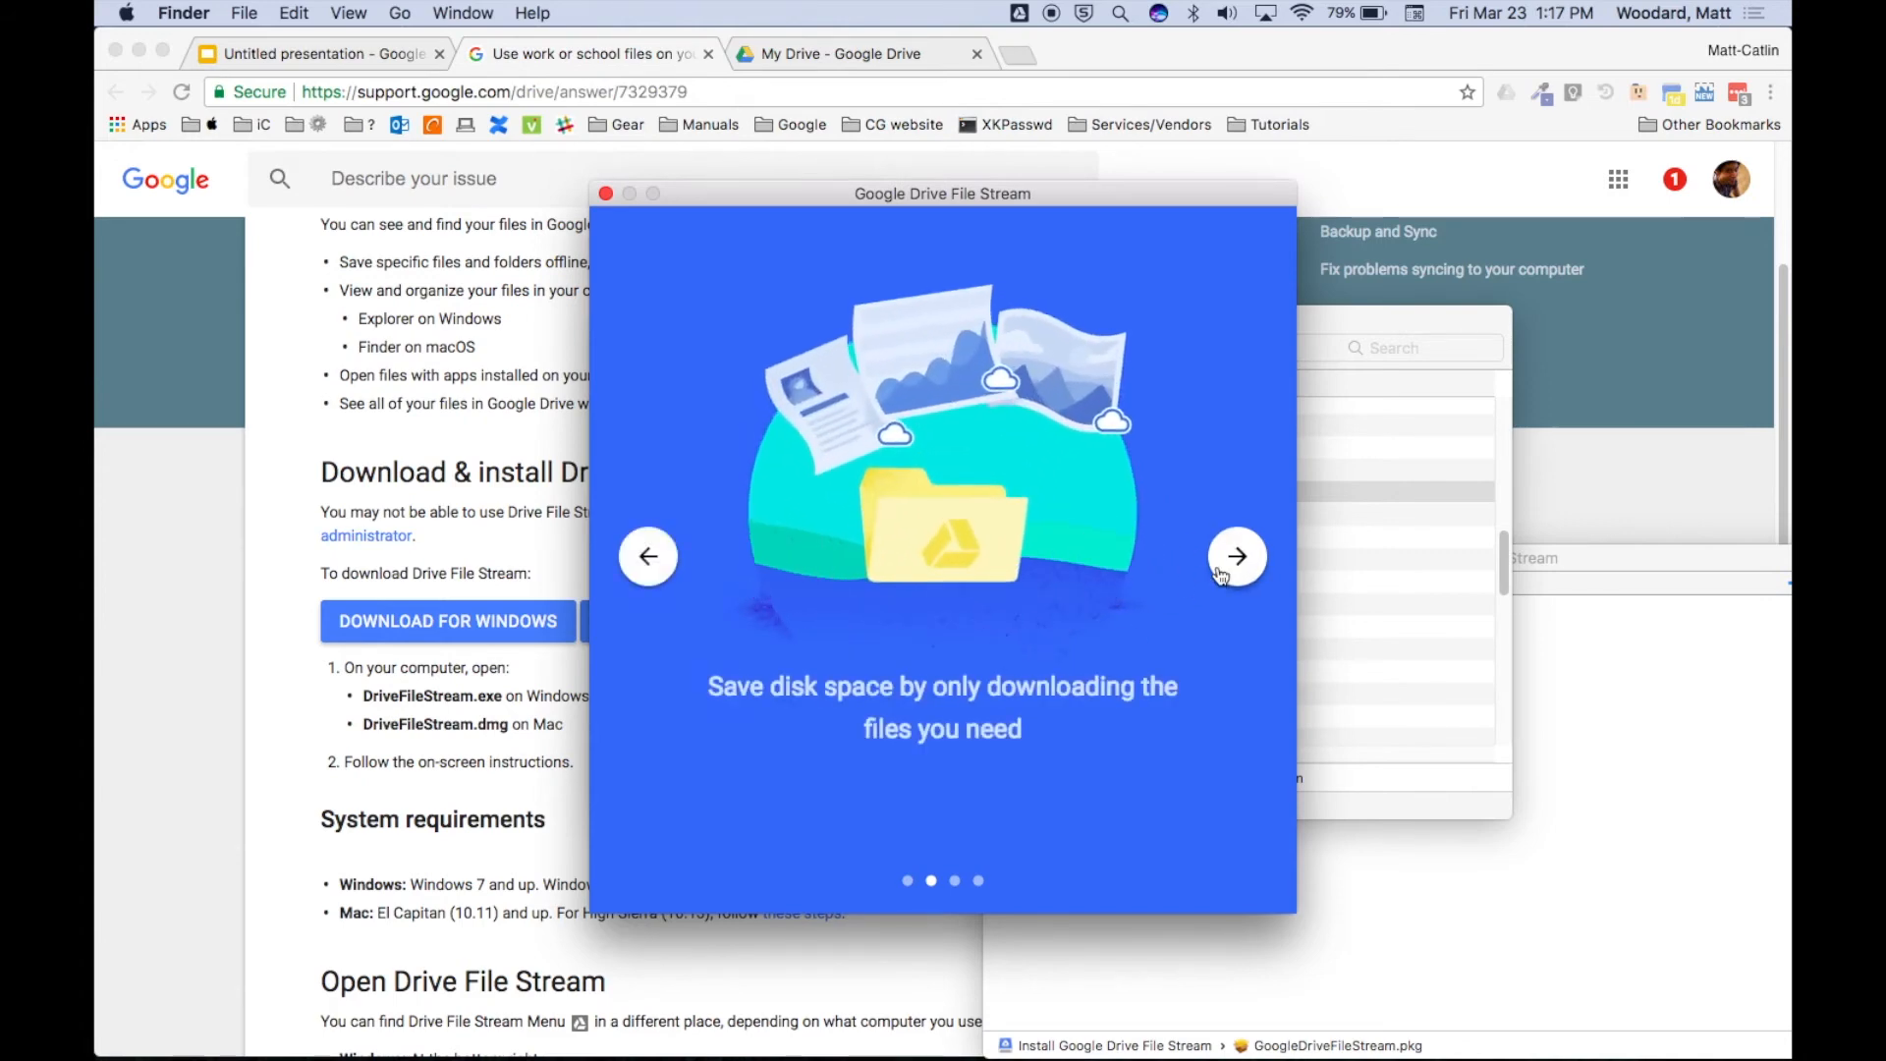
{"action": "left_click", "coordinate": [1220, 573]}
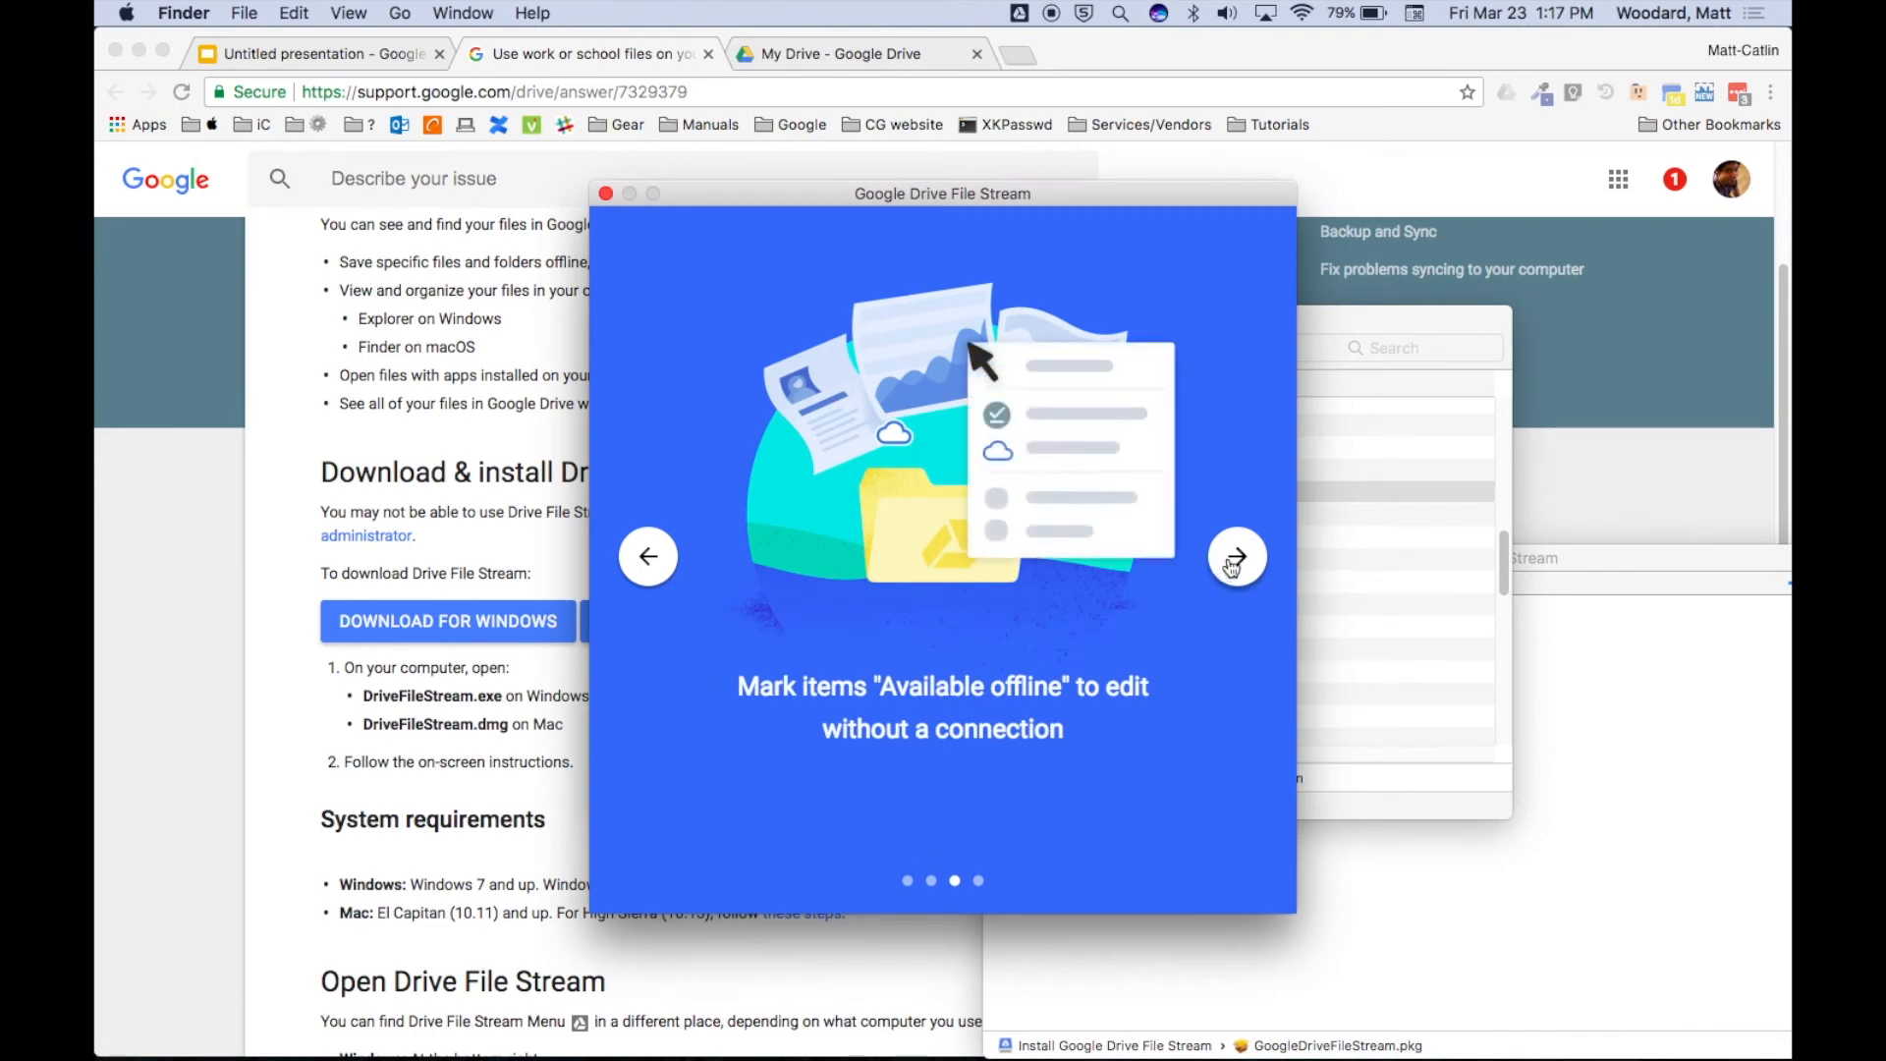
{"action": "left_click", "coordinate": [1234, 562]}
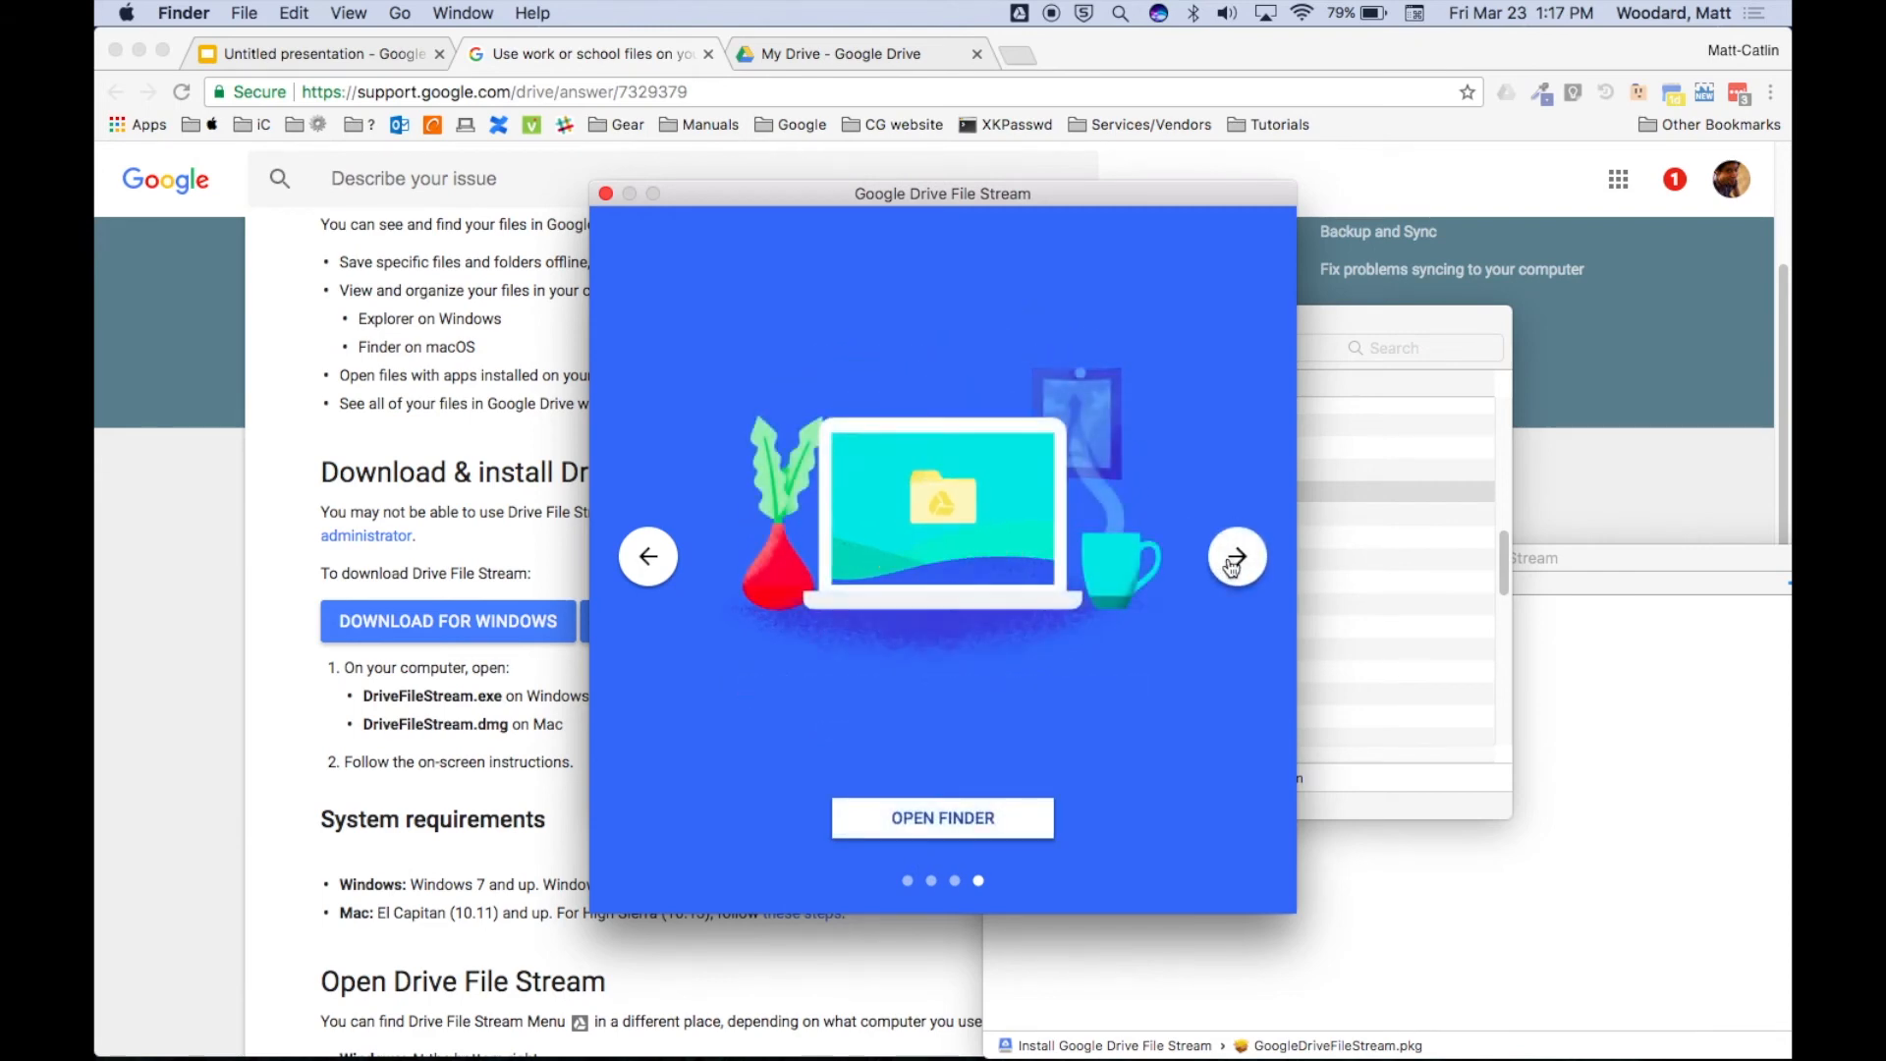
Open Finder on the Google Drive volume and open the My Drive folder (118 items).
{"action": "left_click", "coordinate": [999, 819]}
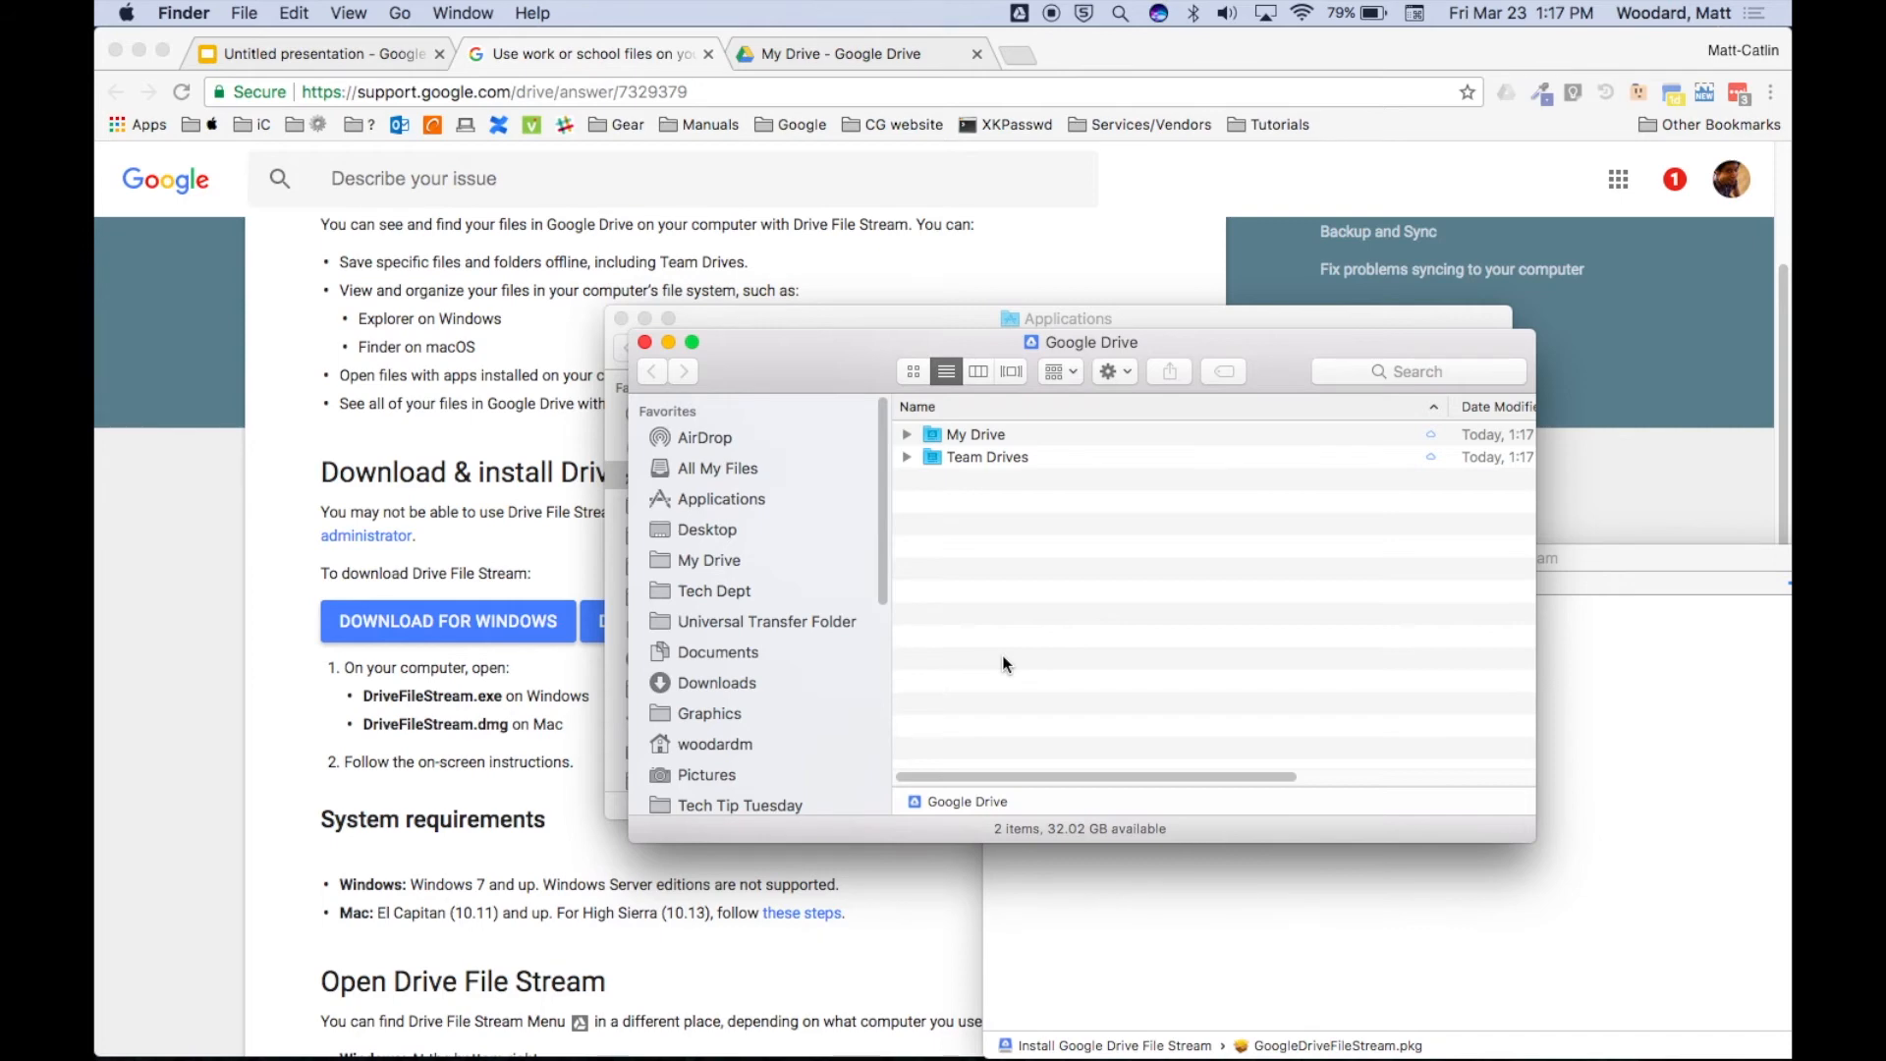
{"action": "scroll", "coordinate": [804, 592], "scroll_direction": "down", "scroll_amount": 8}
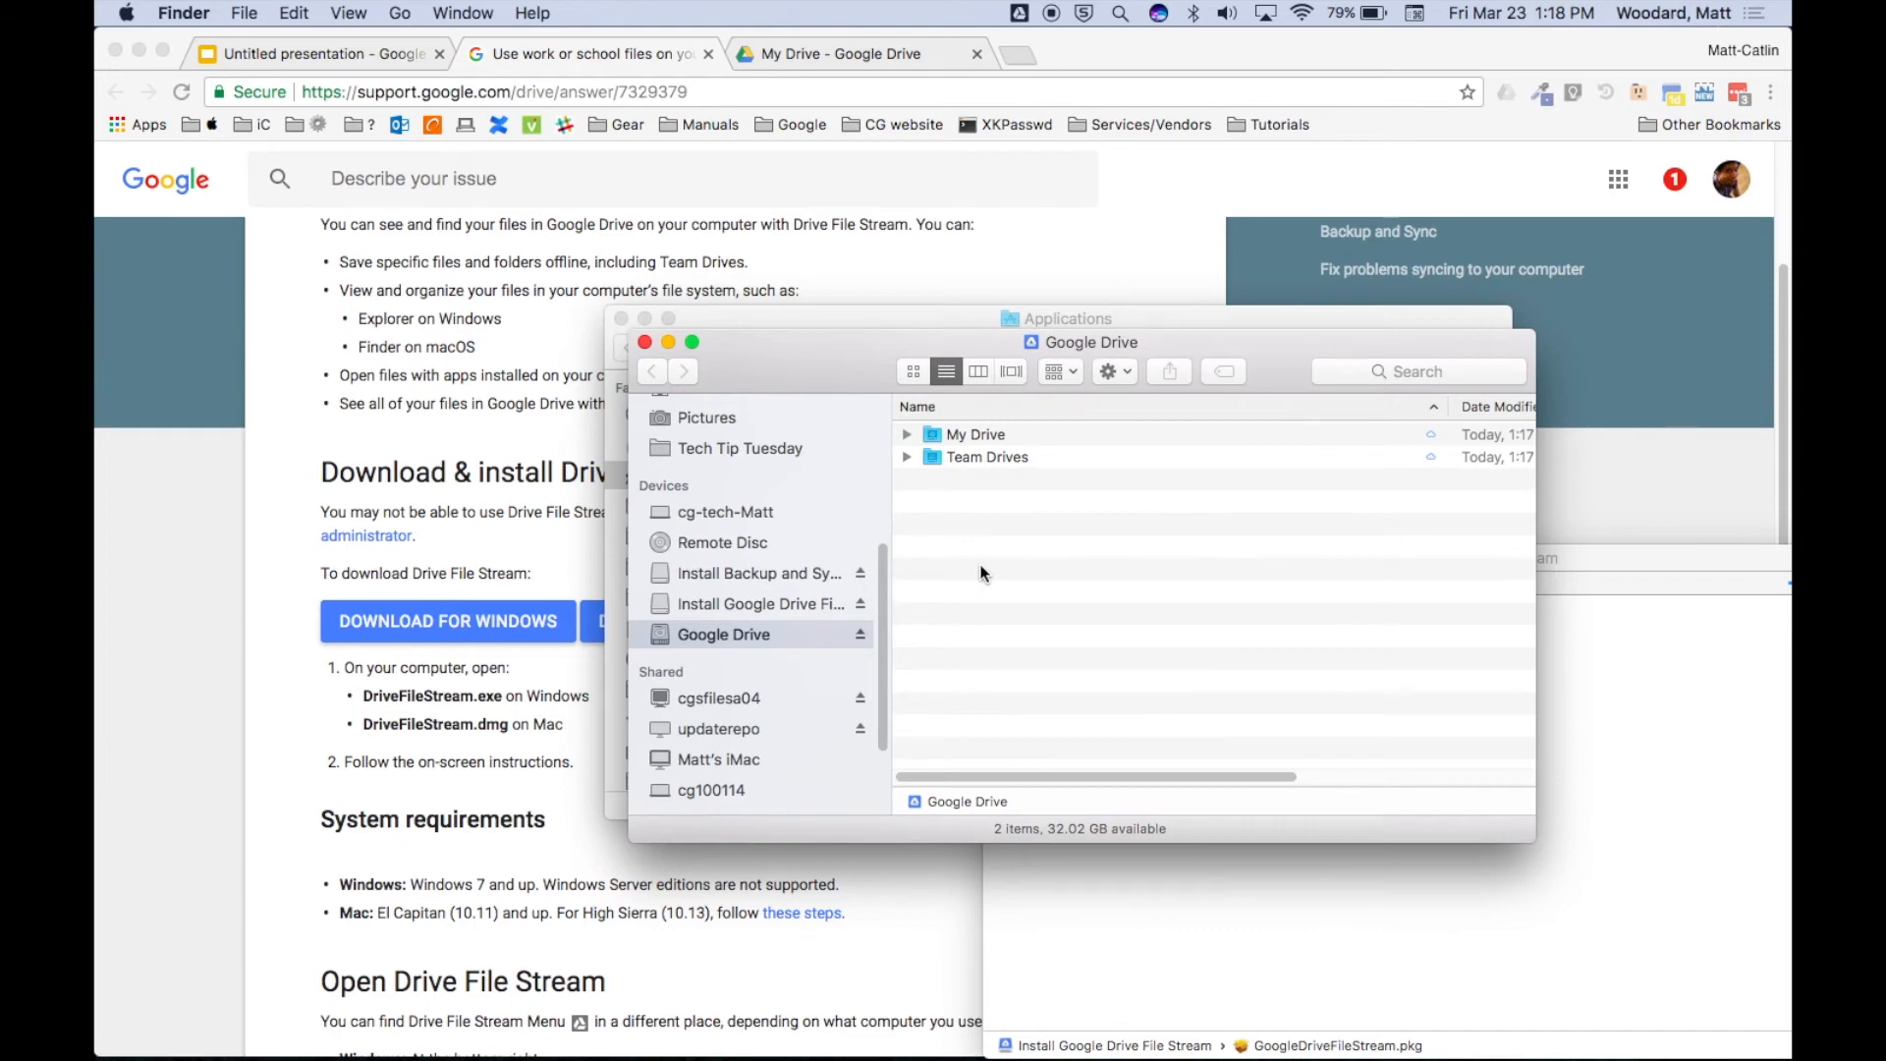
{"action": "left_click", "coordinate": [934, 435]}
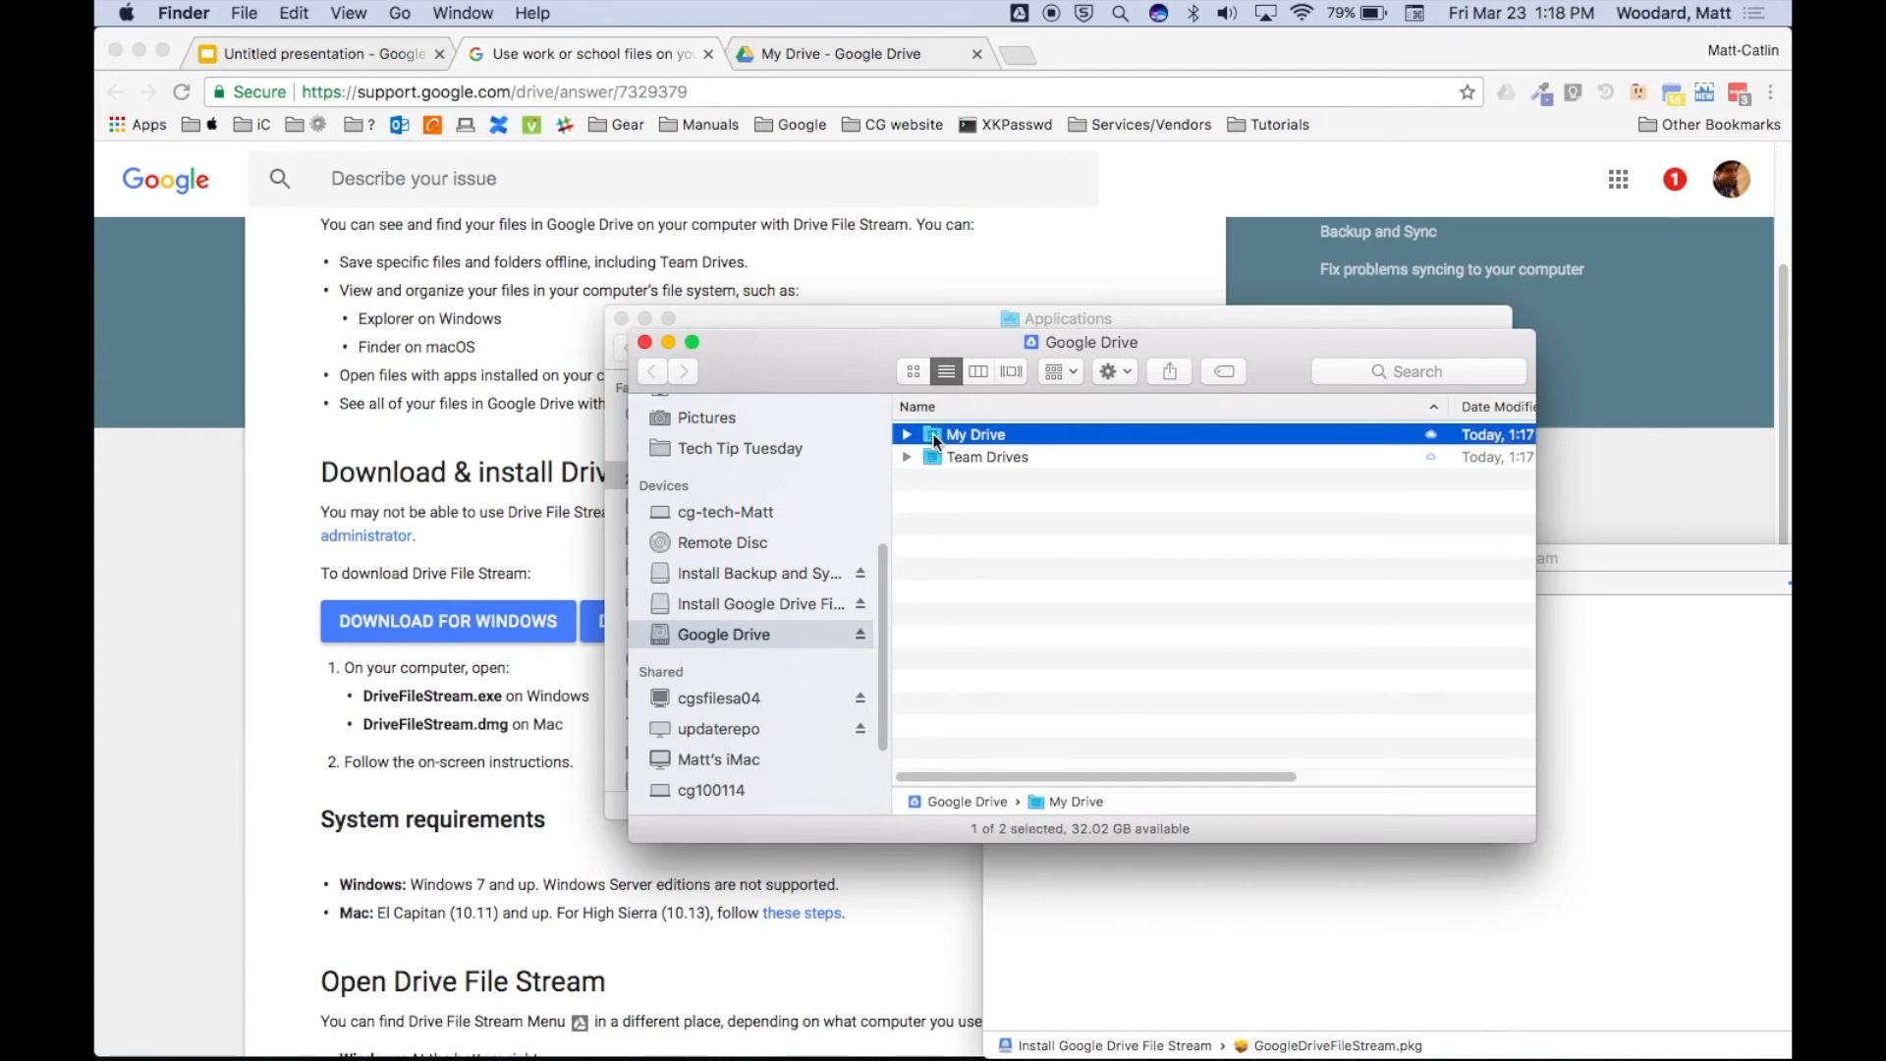
{"action": "left_click", "coordinate": [934, 457]}
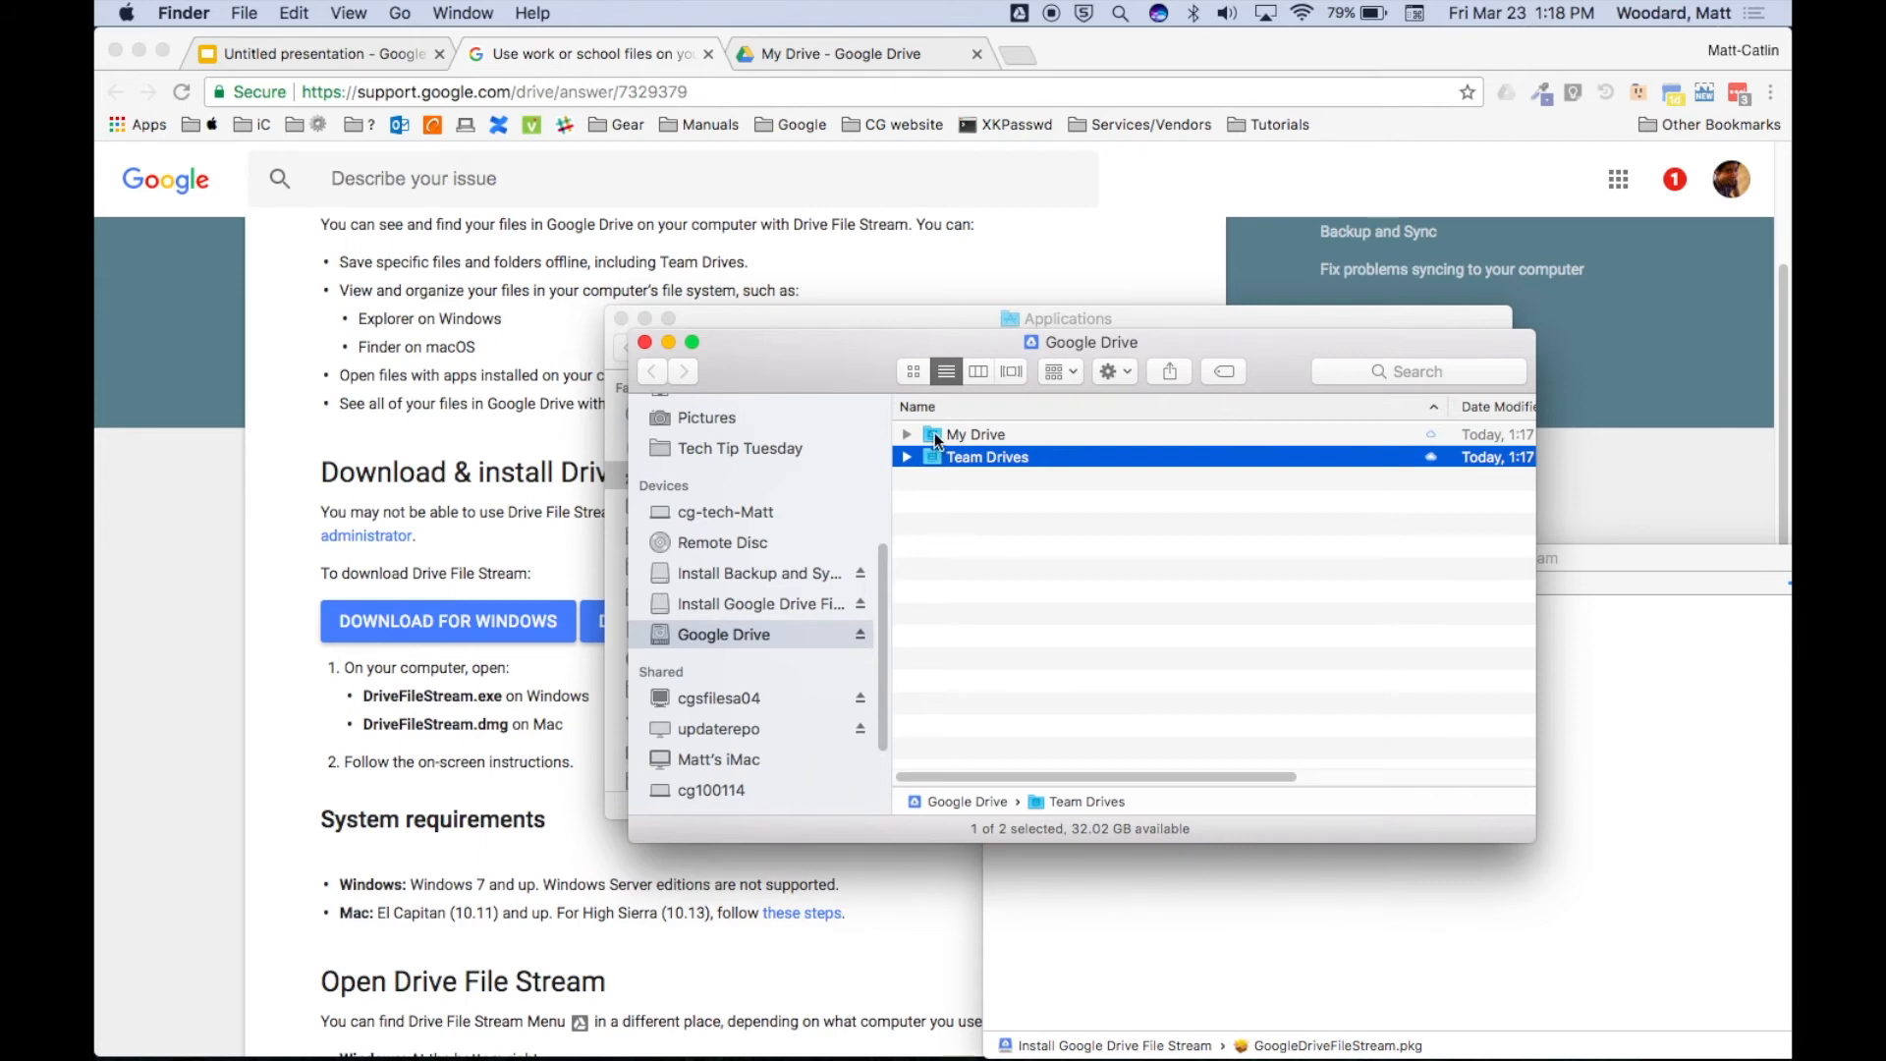
{"action": "double_click", "coordinate": [938, 434]}
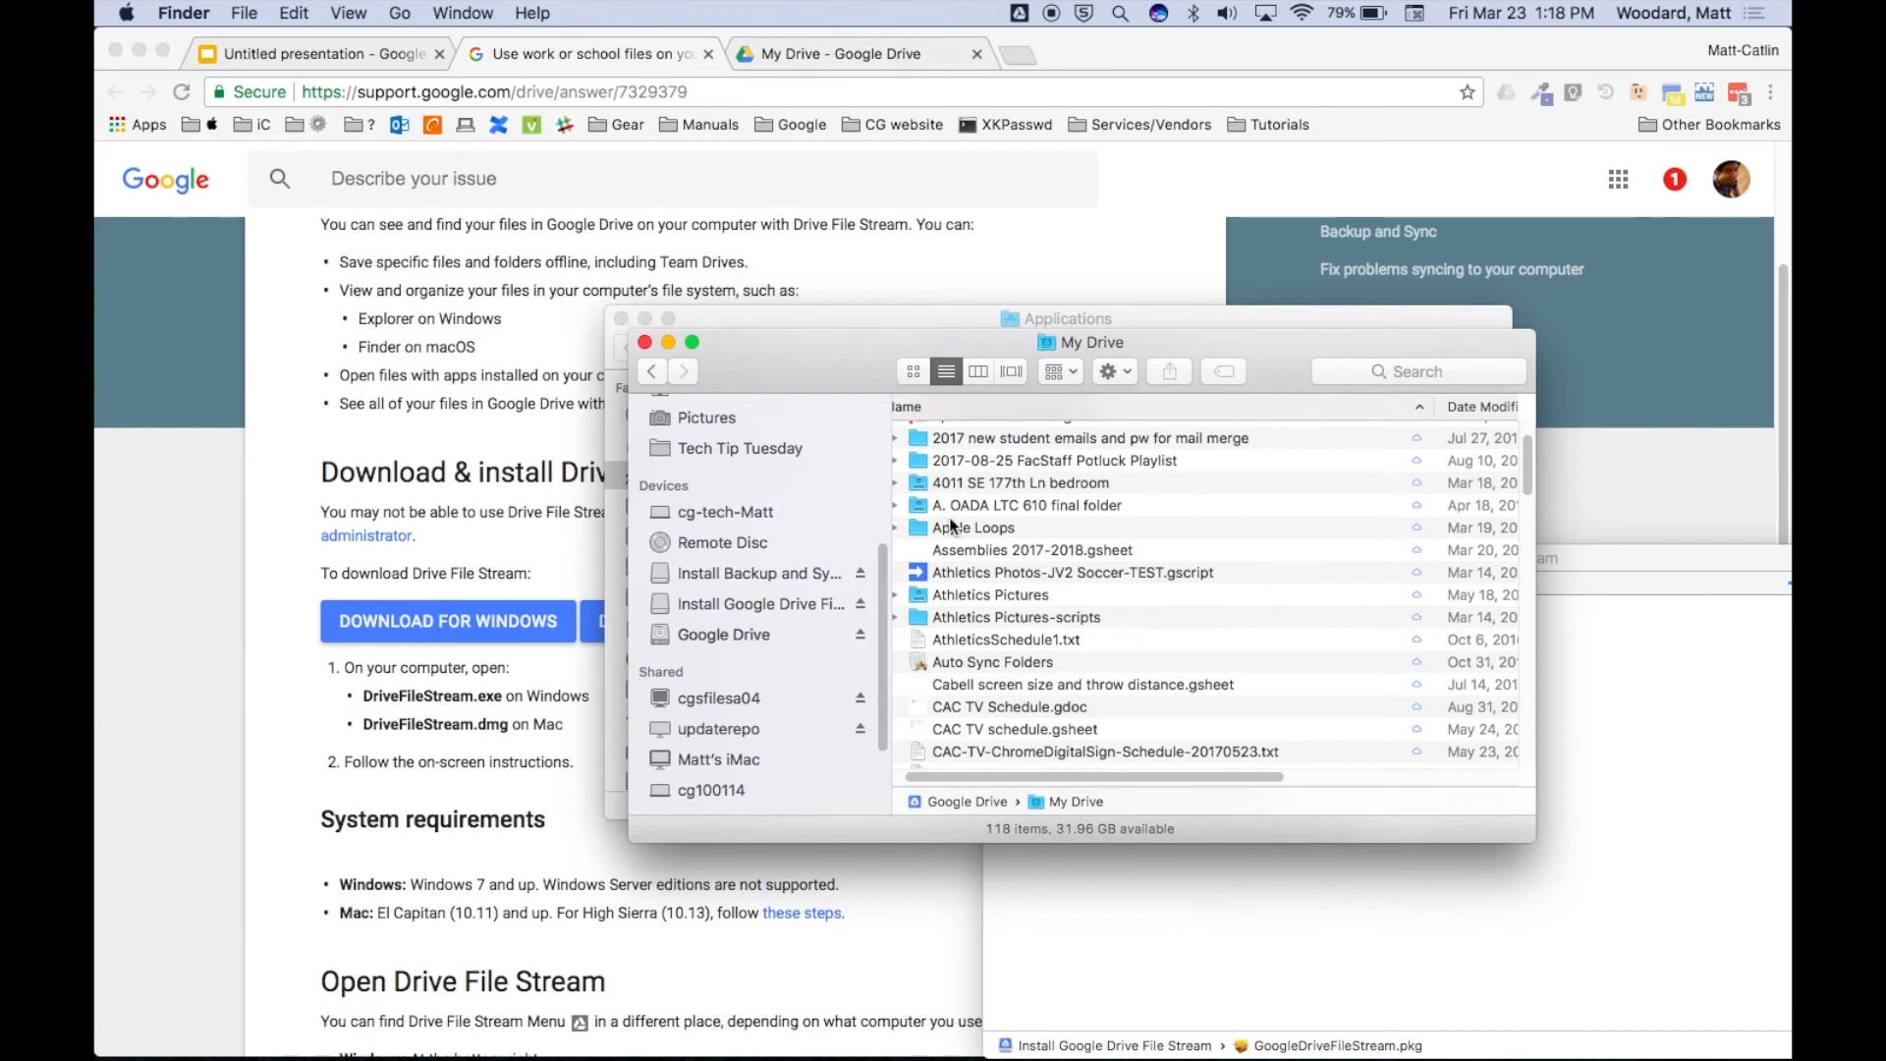
{"action": "scroll", "coordinate": [949, 516], "scroll_direction": "up", "scroll_amount": 2}
Bring up the web version of My Drive and scroll through it.
{"action": "left_click", "coordinate": [851, 59]}
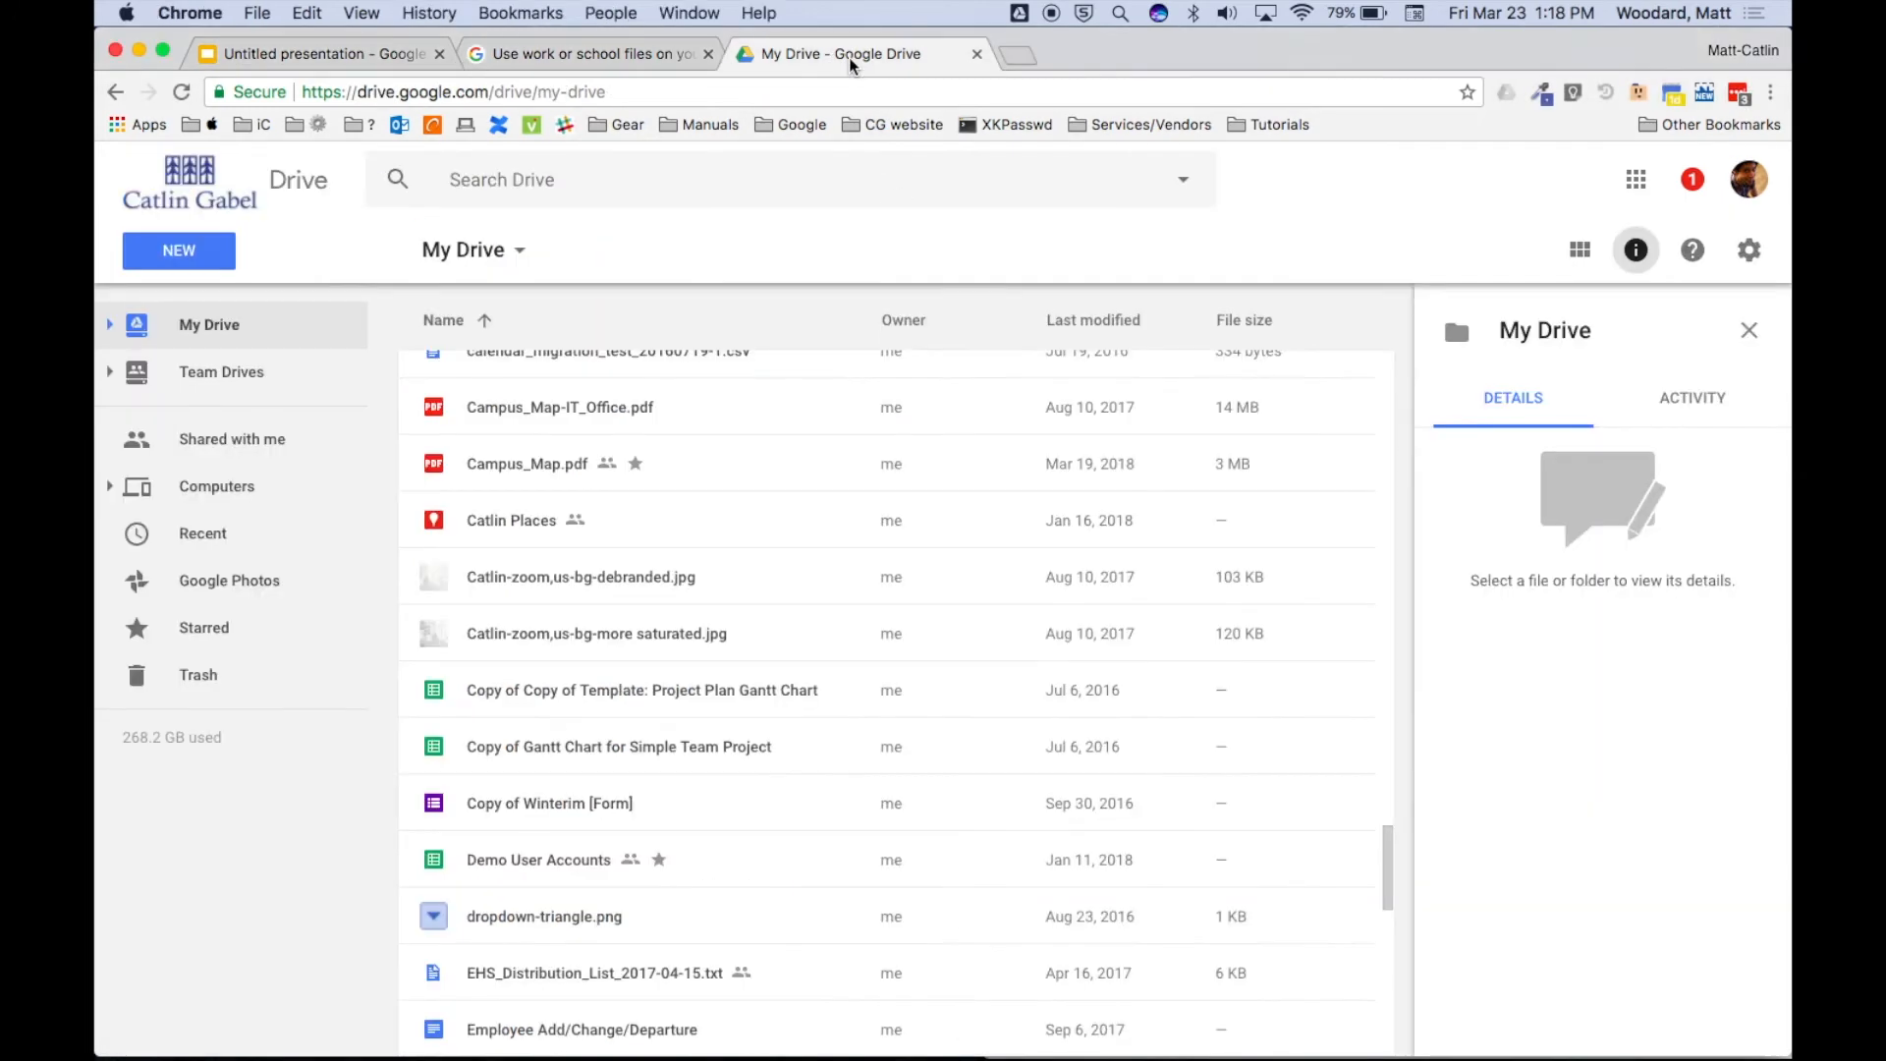
{"action": "scroll", "coordinate": [751, 602], "scroll_direction": "up", "scroll_amount": 10}
{"action": "scroll", "coordinate": [750, 601], "scroll_direction": "up", "scroll_amount": 10}
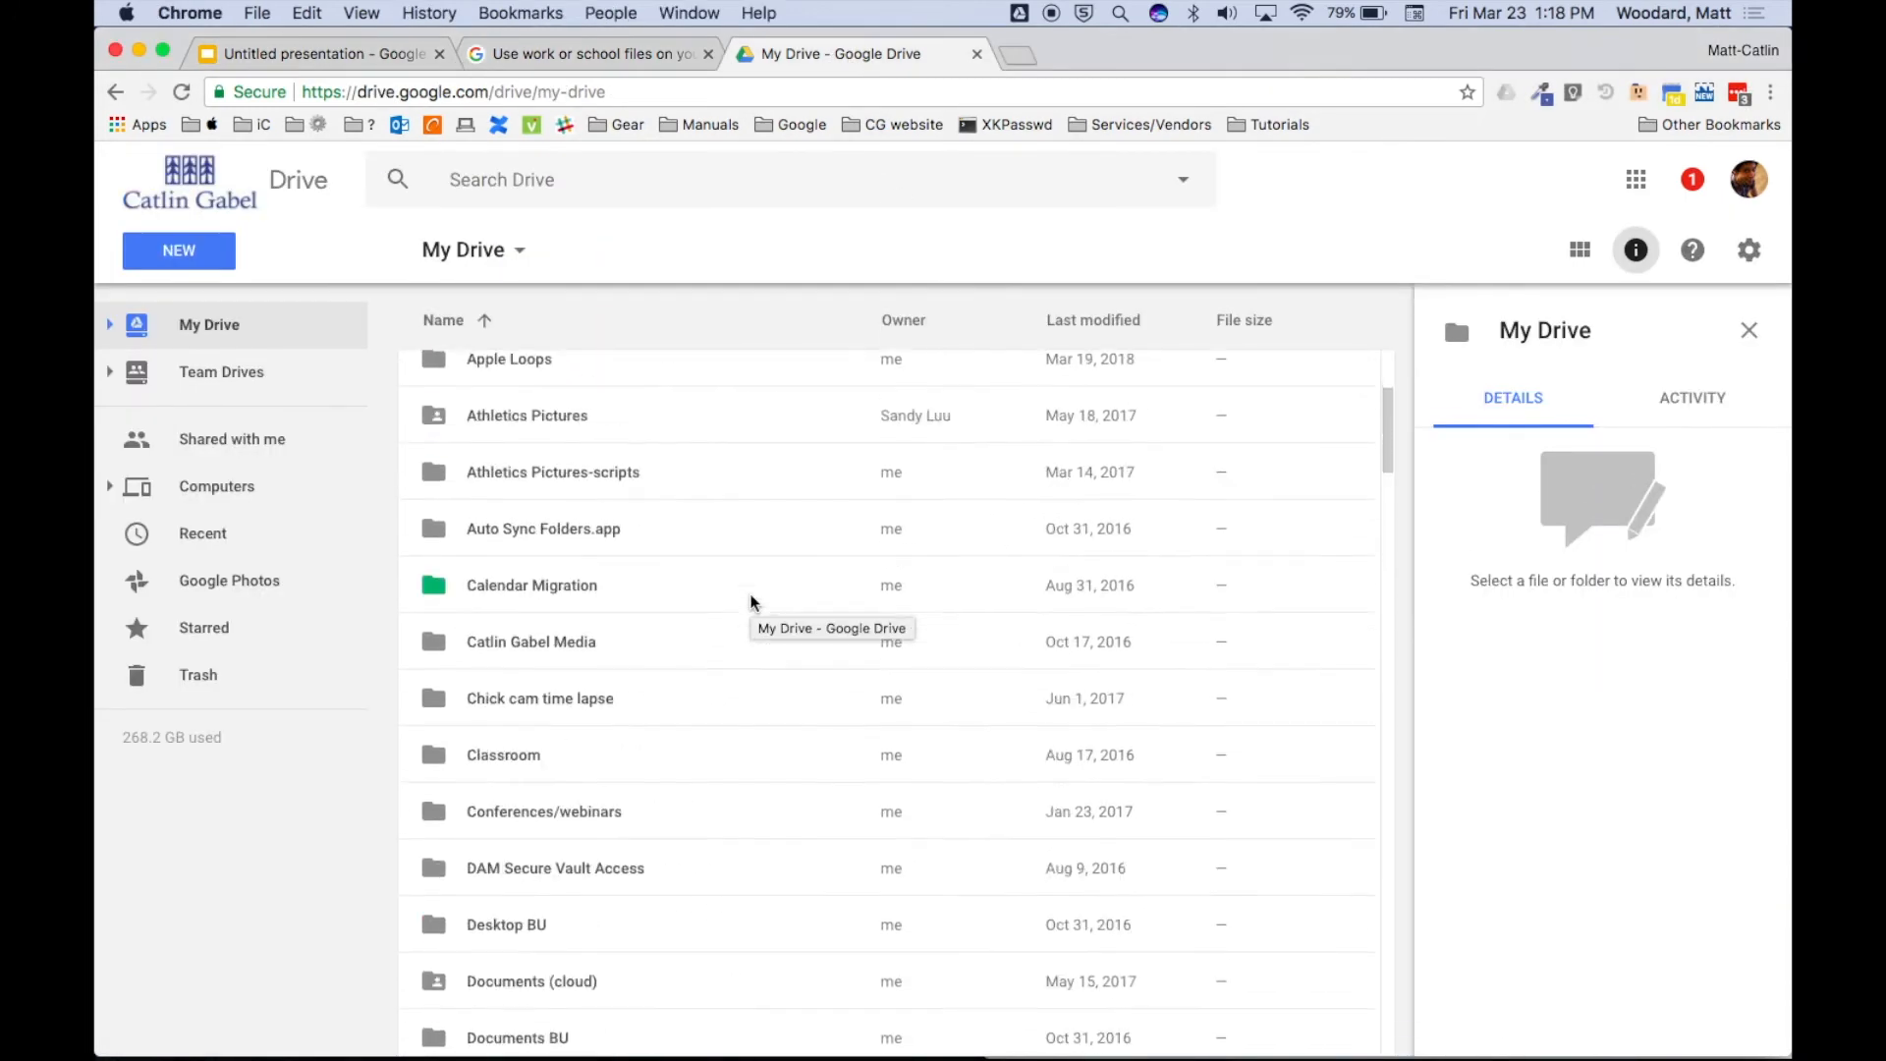
Return to Finder's My Drive listing and scroll to Campus_Map.pdf.
{"action": "key", "text": "super+Tab"}
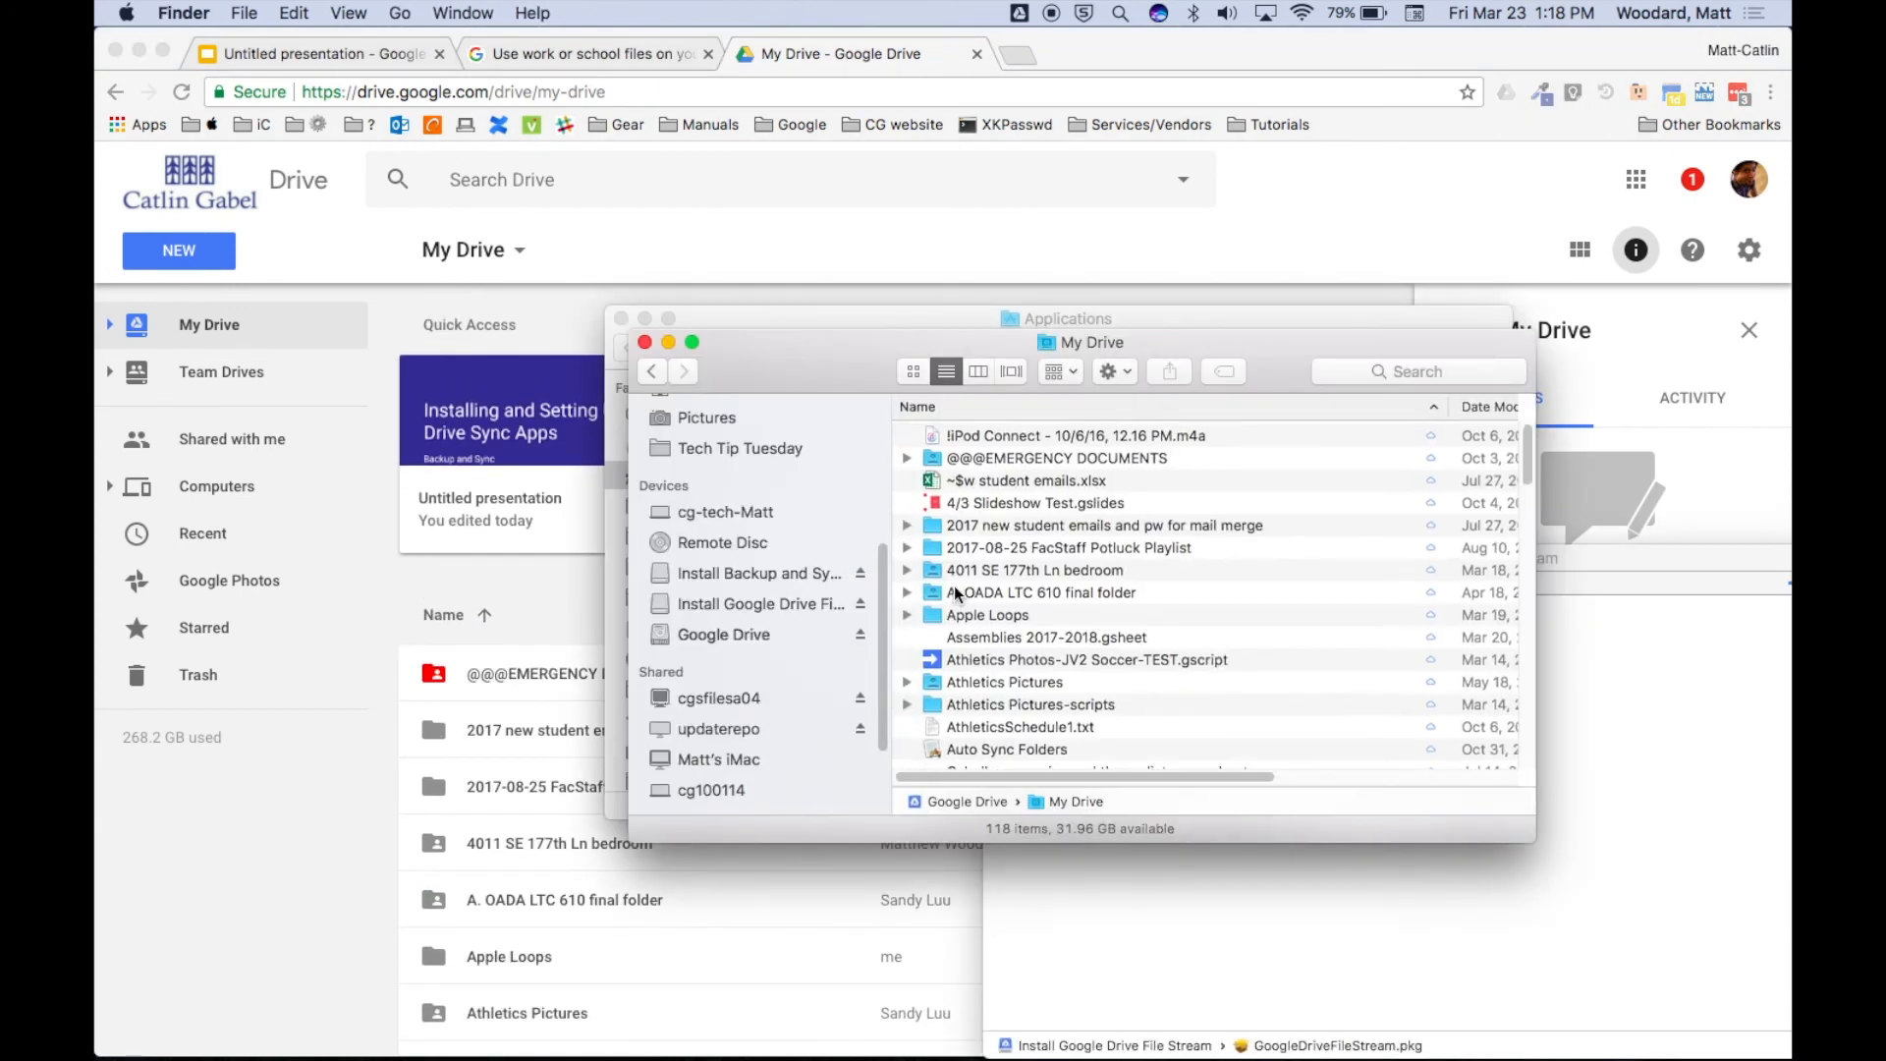
{"action": "scroll", "coordinate": [955, 593], "scroll_direction": "down", "scroll_amount": 8}
{"action": "scroll", "coordinate": [955, 592], "scroll_direction": "down", "scroll_amount": 10}
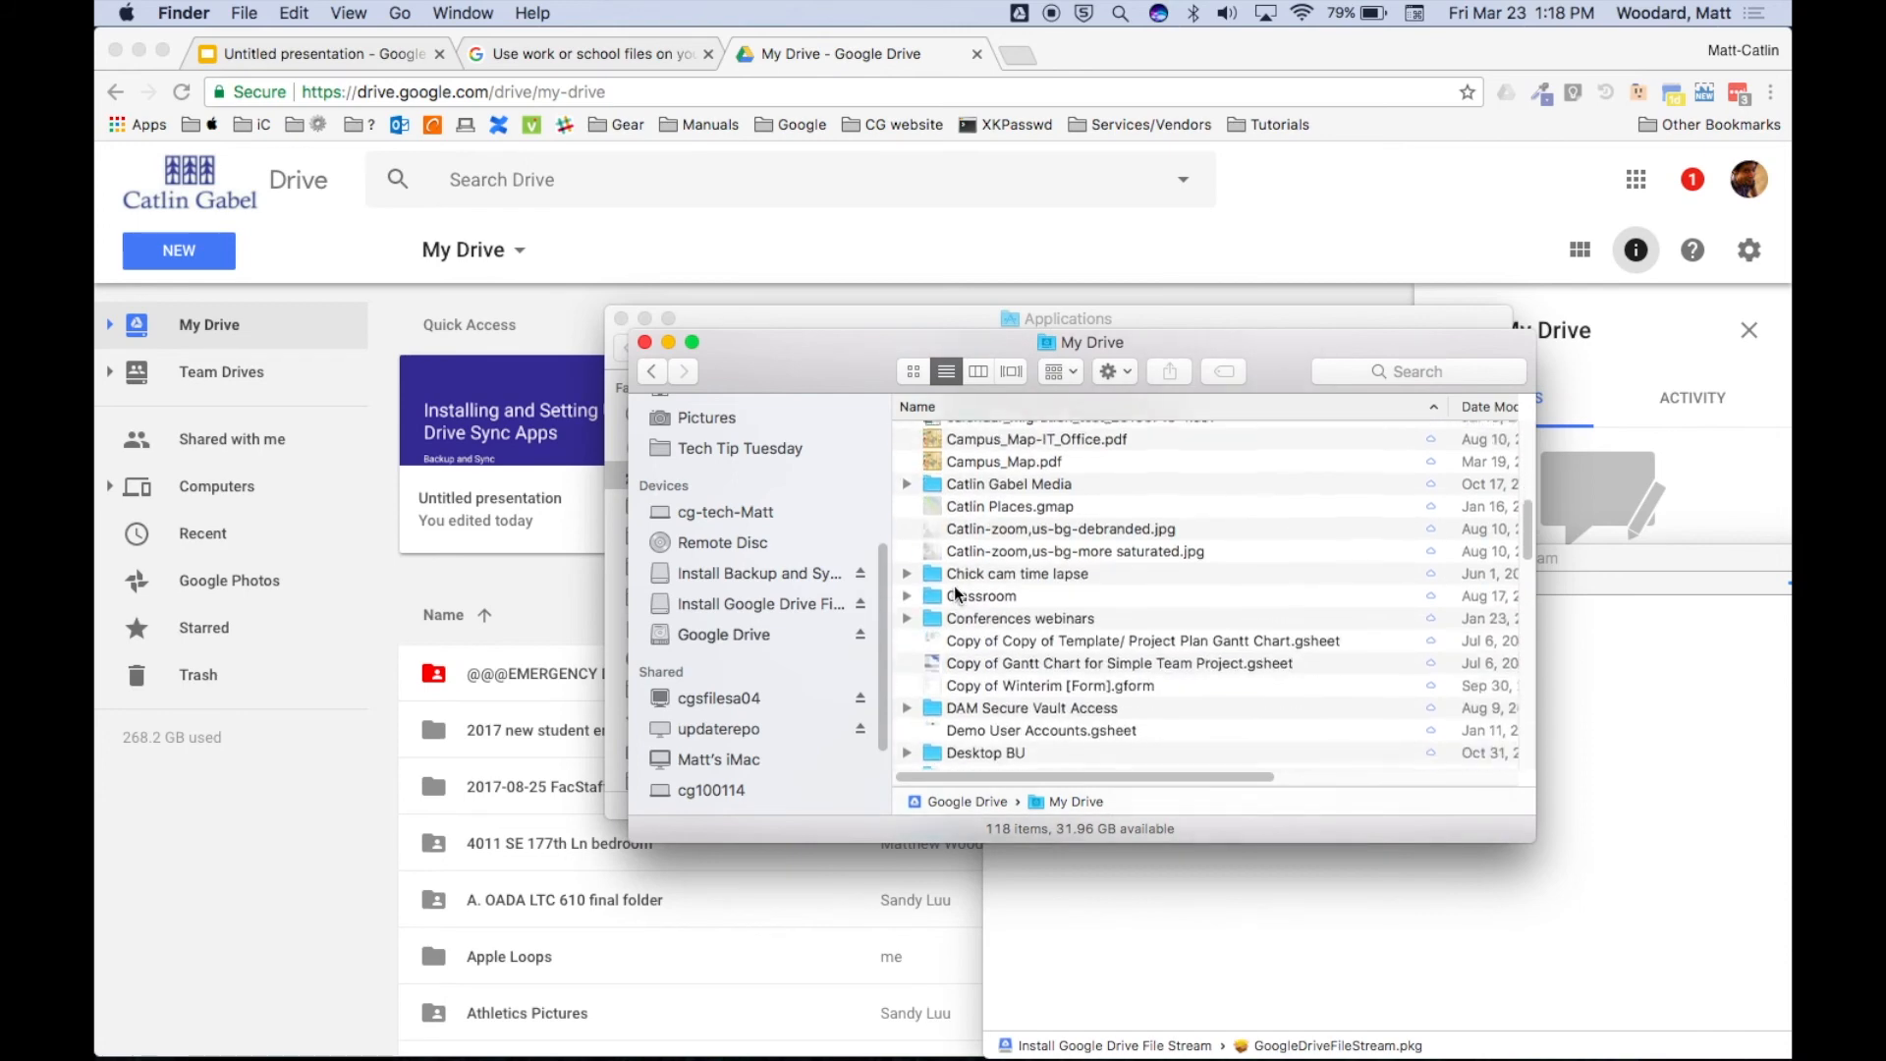
{"action": "scroll", "coordinate": [954, 592], "scroll_direction": "down", "scroll_amount": 10}
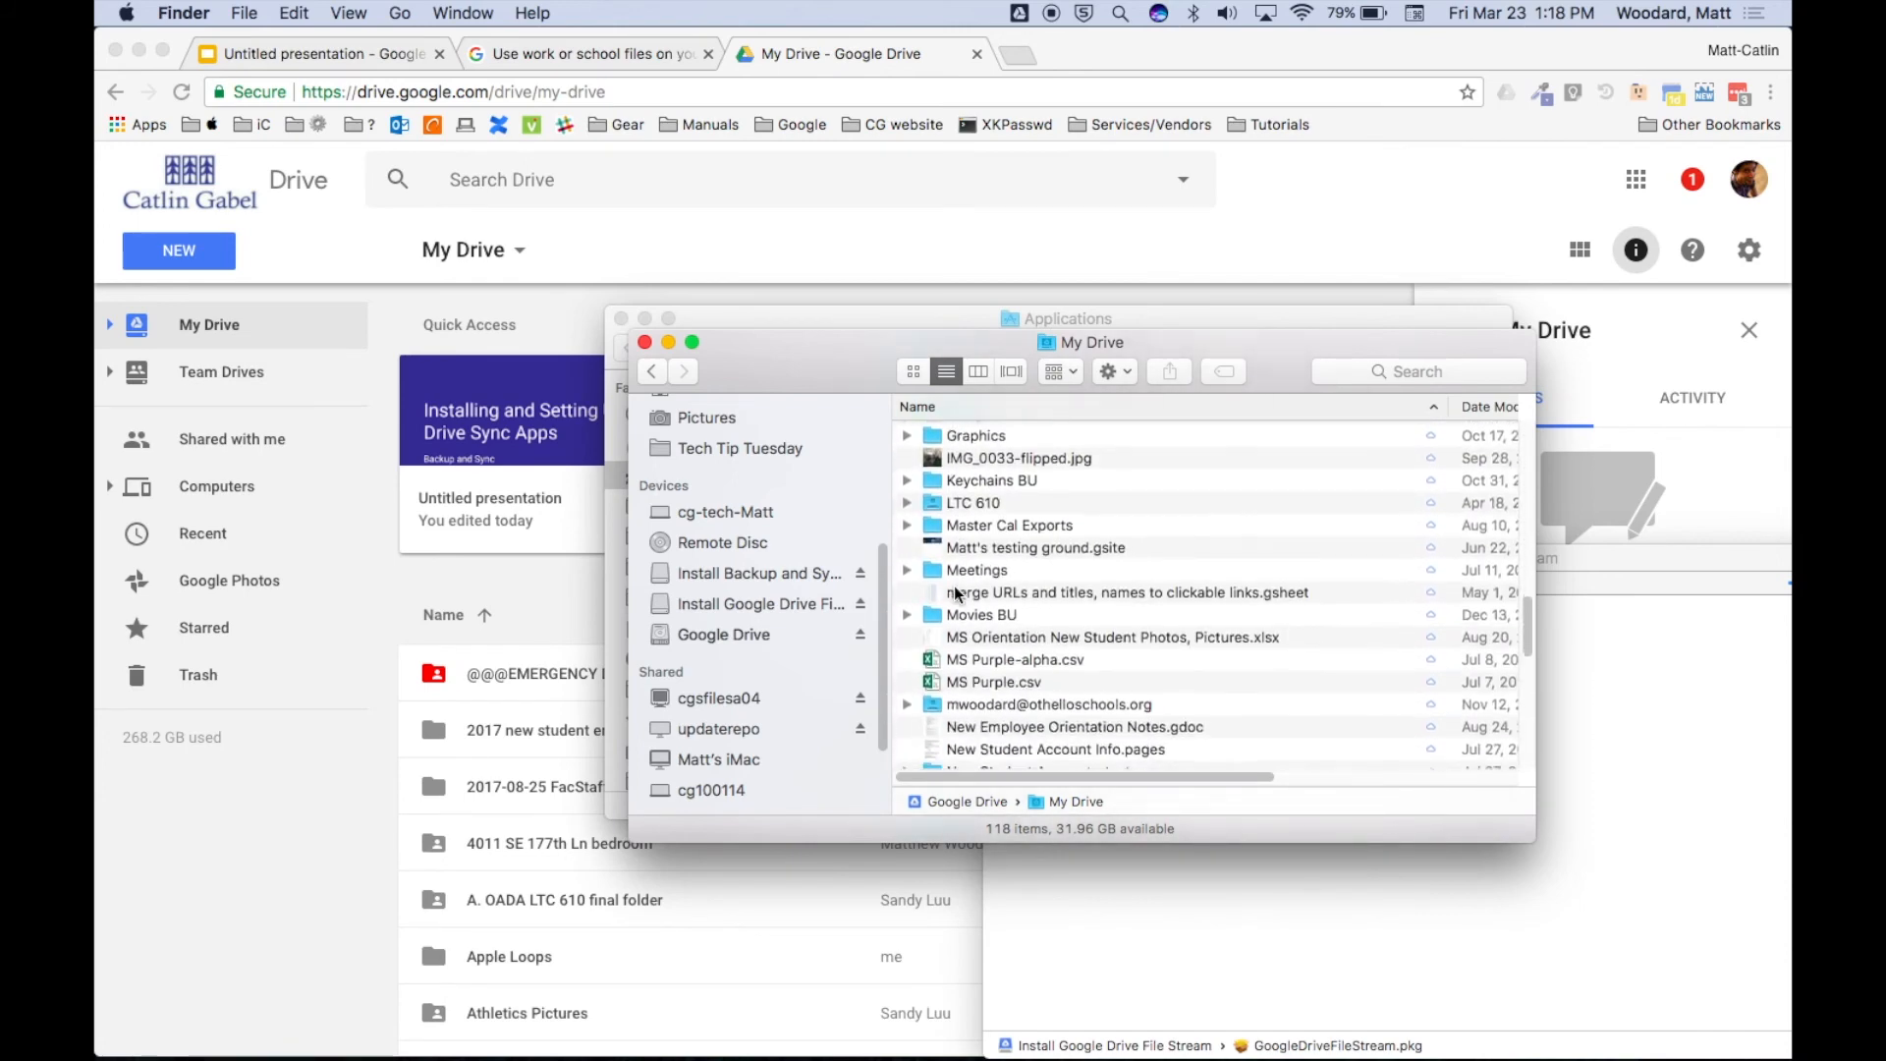
{"action": "scroll", "coordinate": [955, 592], "scroll_direction": "up", "scroll_amount": 12}
{"action": "scroll", "coordinate": [958, 593], "scroll_direction": "up", "scroll_amount": 10}
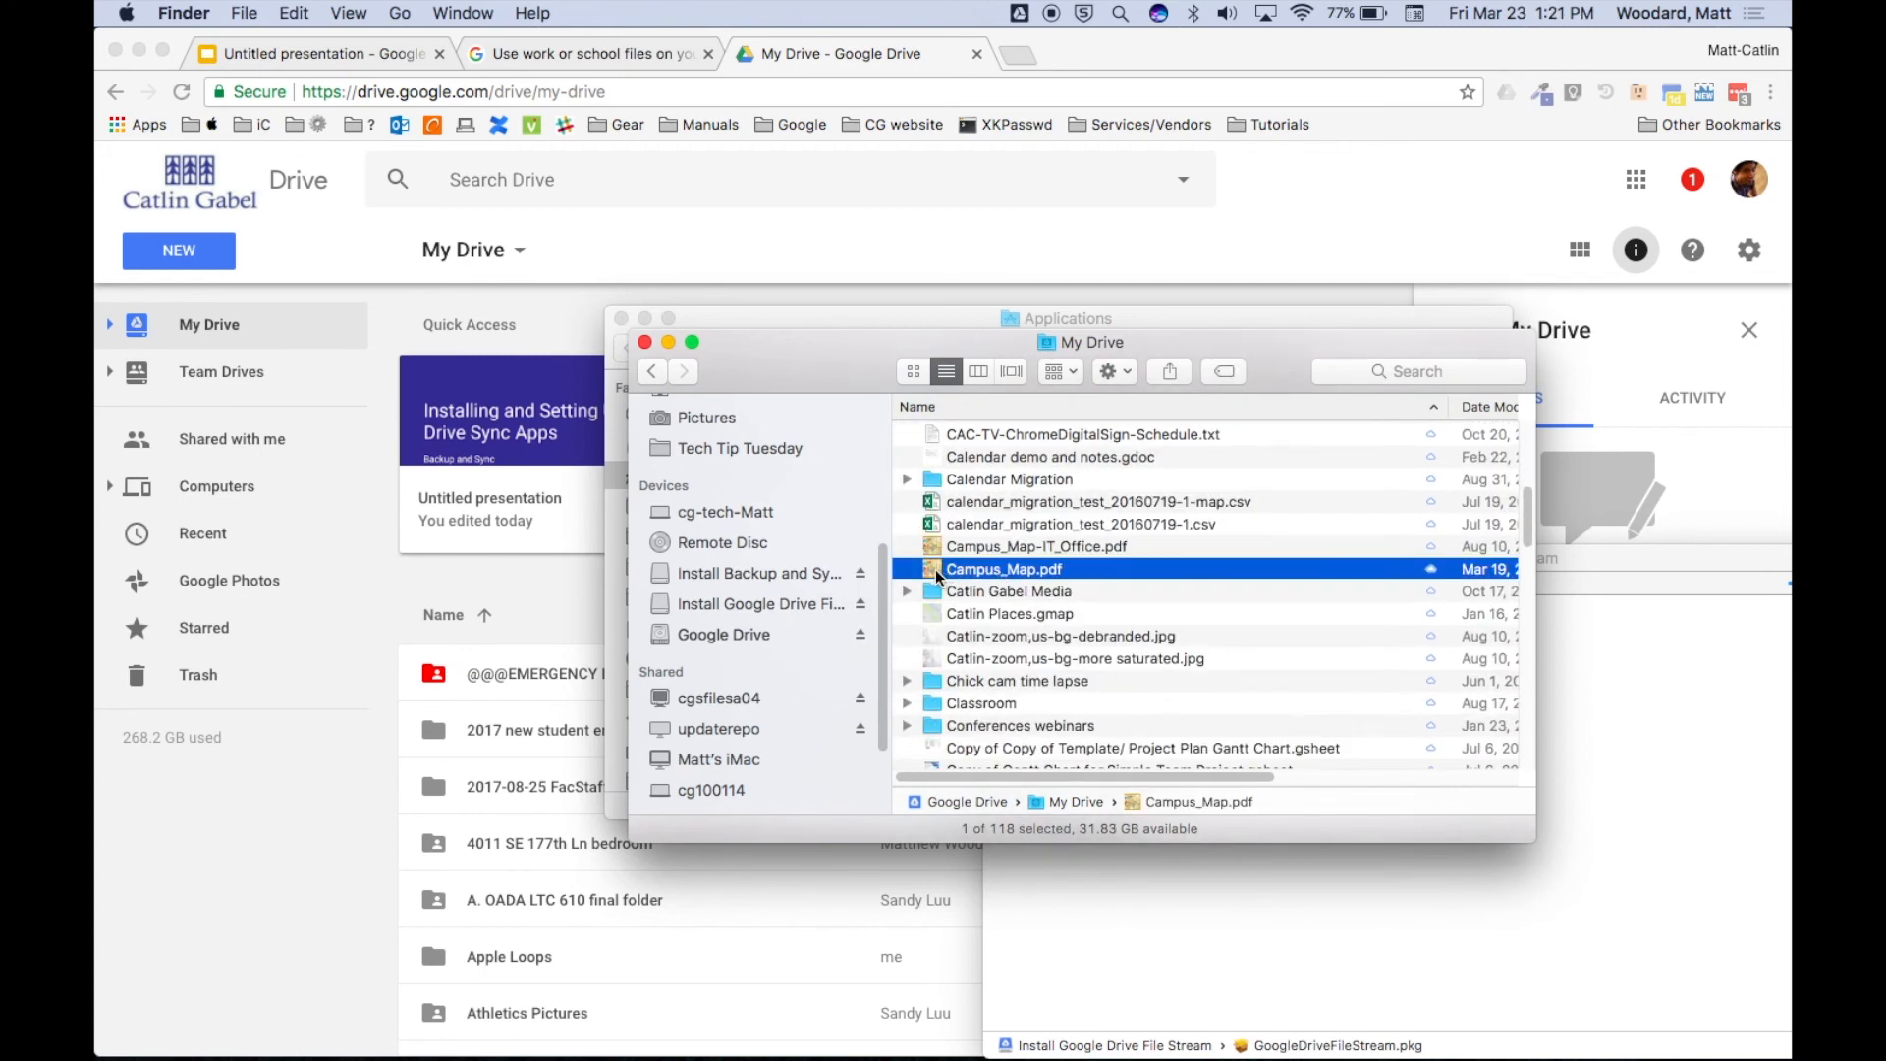
{"action": "double_click", "coordinate": [936, 572]}
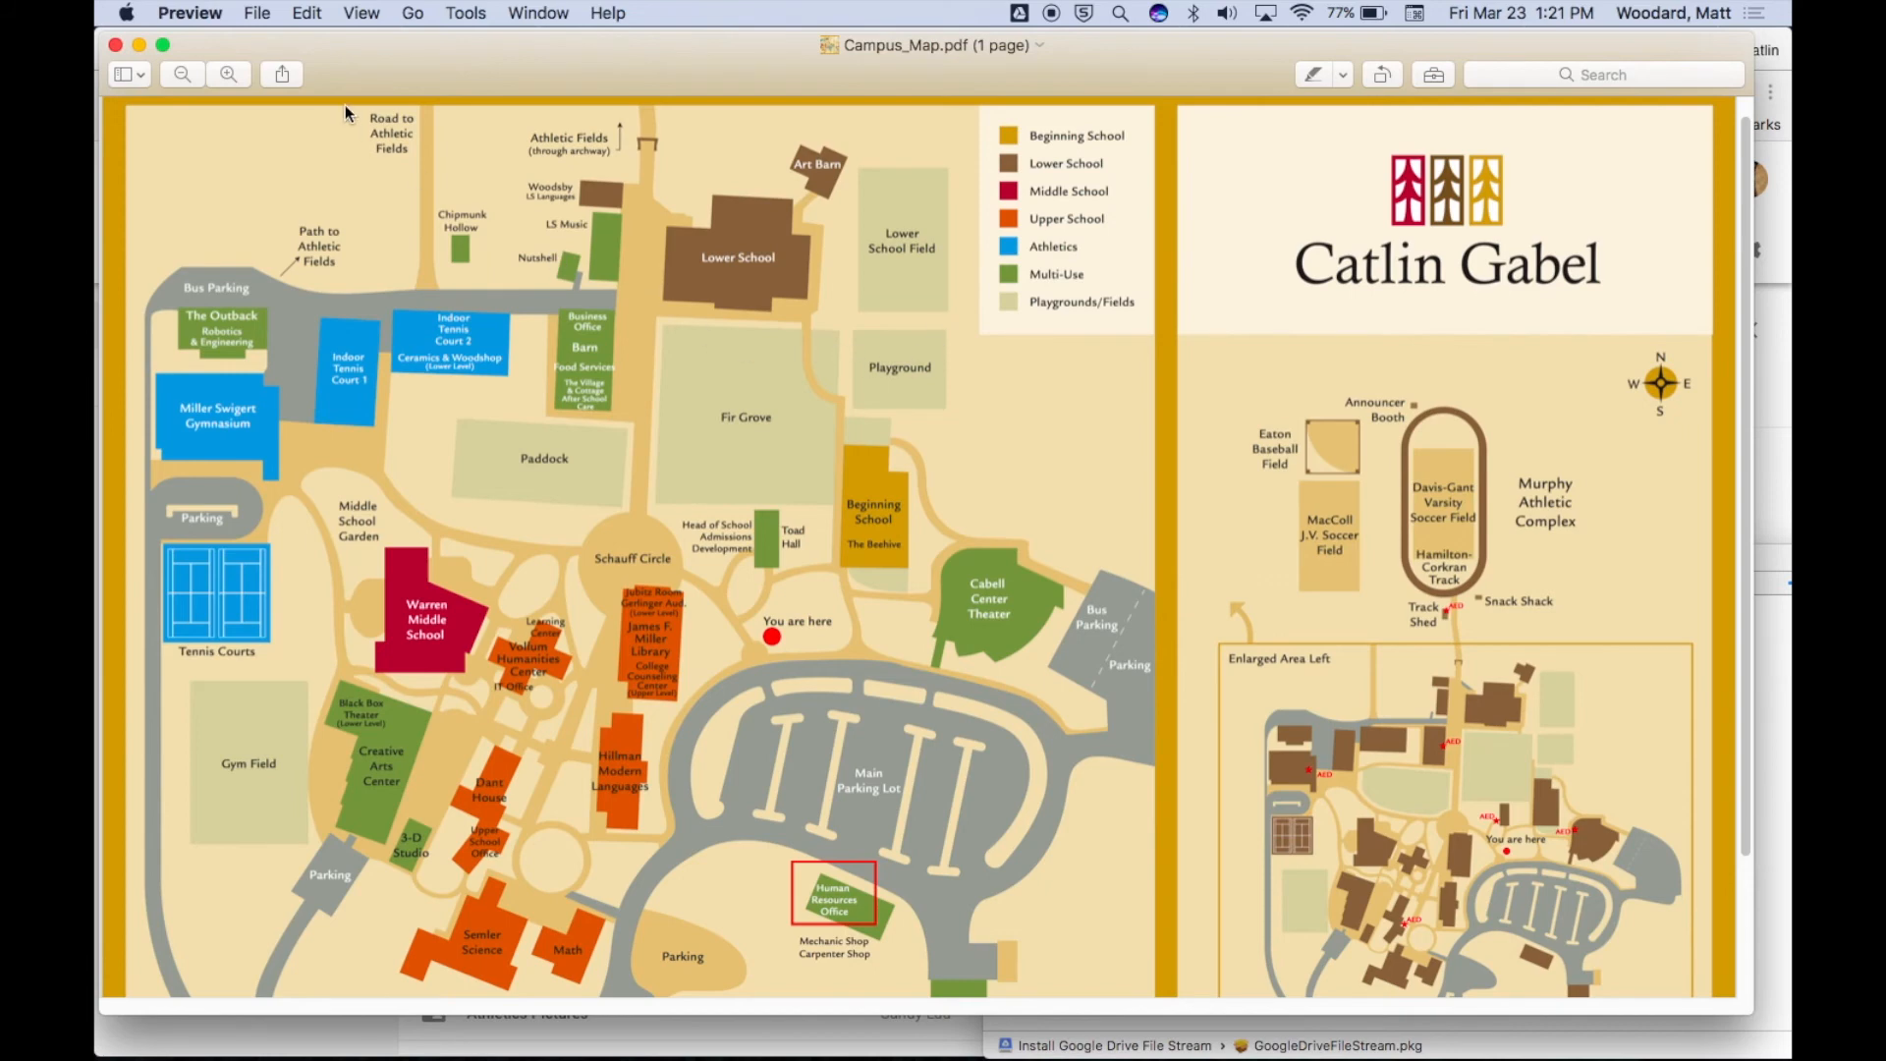
{"action": "left_click", "coordinate": [189, 13]}
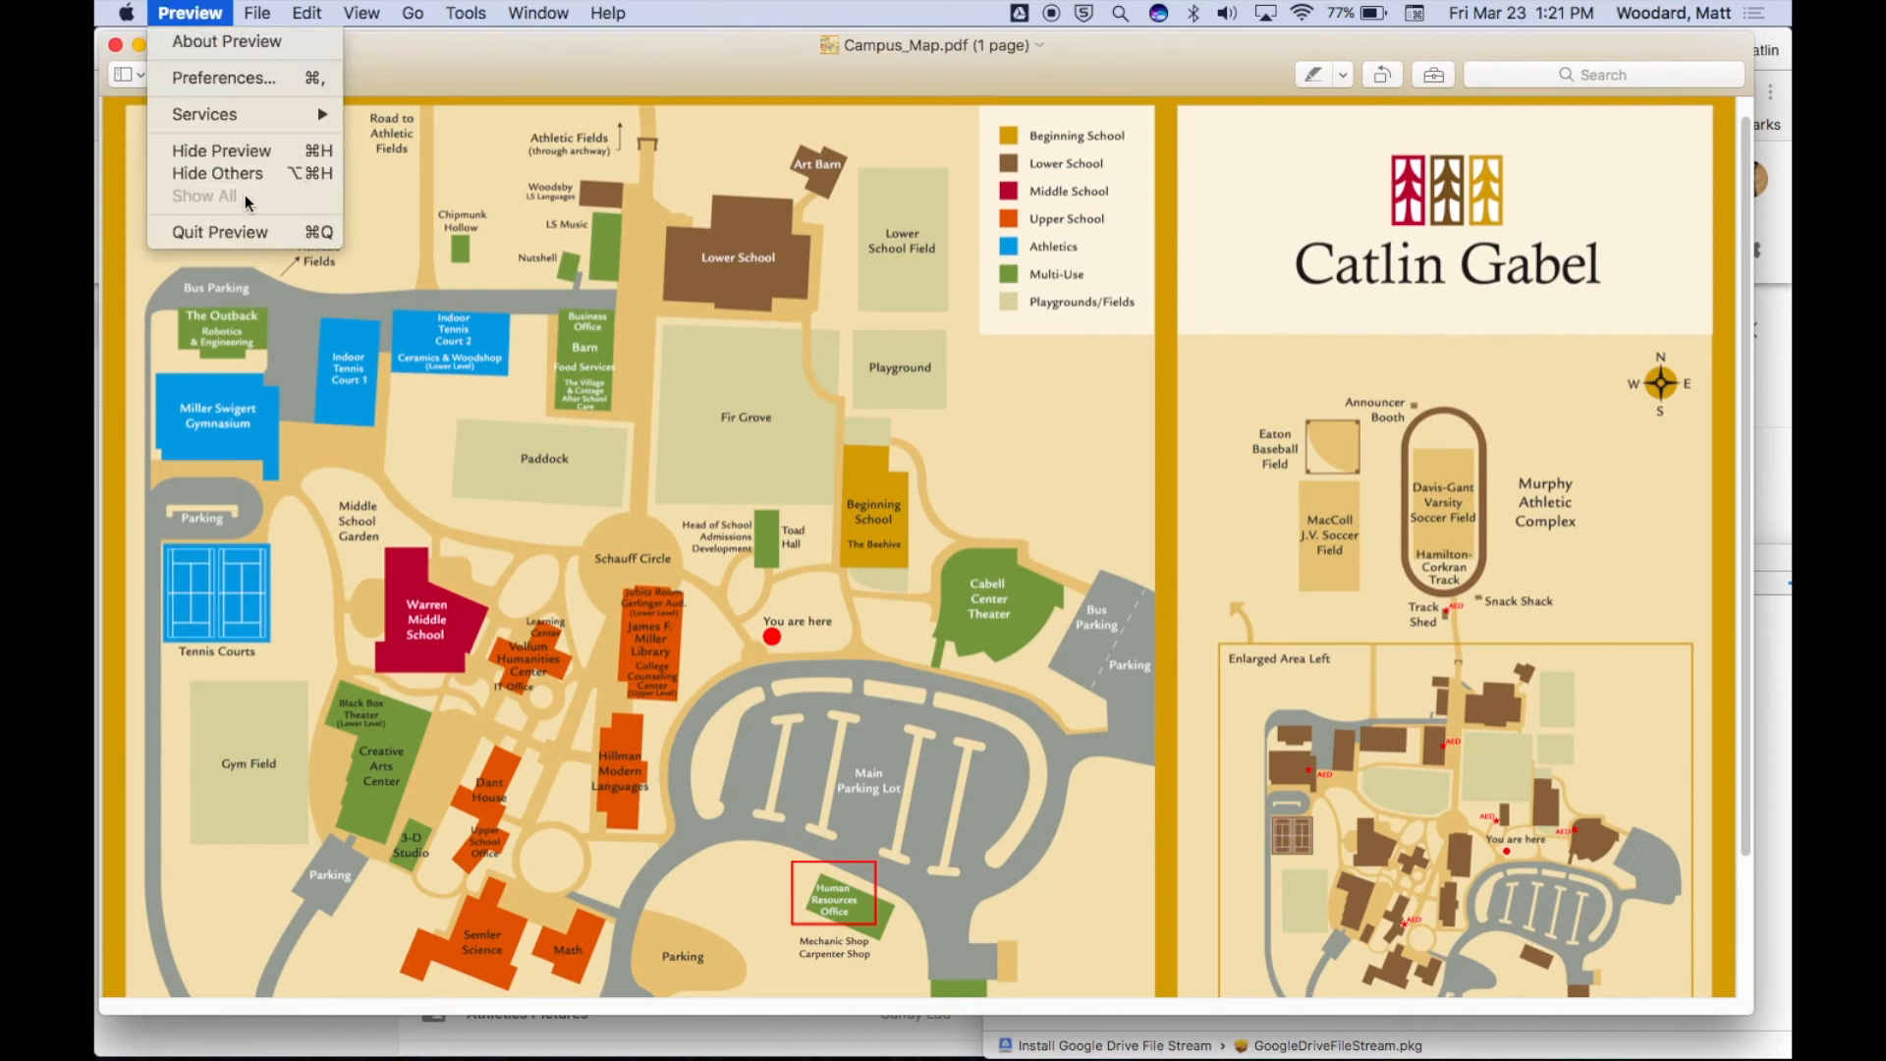
{"action": "left_click", "coordinate": [246, 236]}
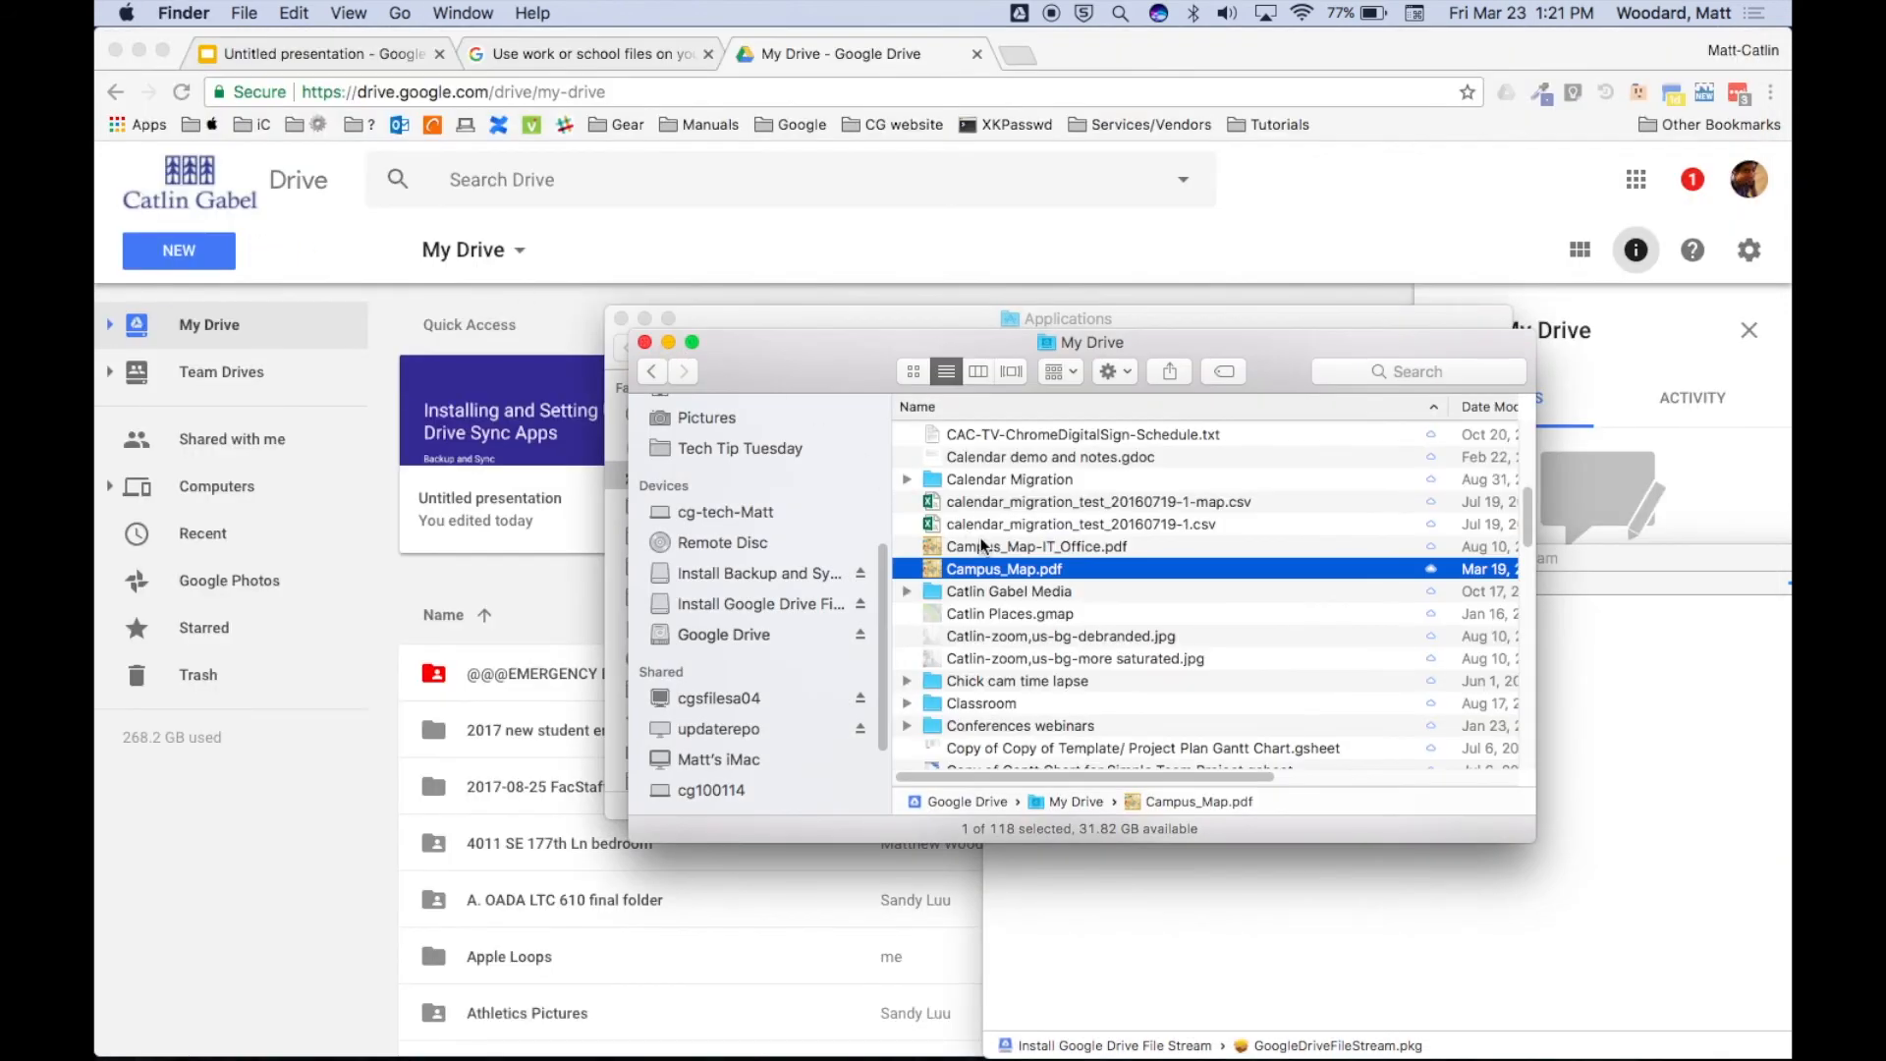
{"action": "scroll", "coordinate": [982, 546], "scroll_direction": "down", "scroll_amount": 10}
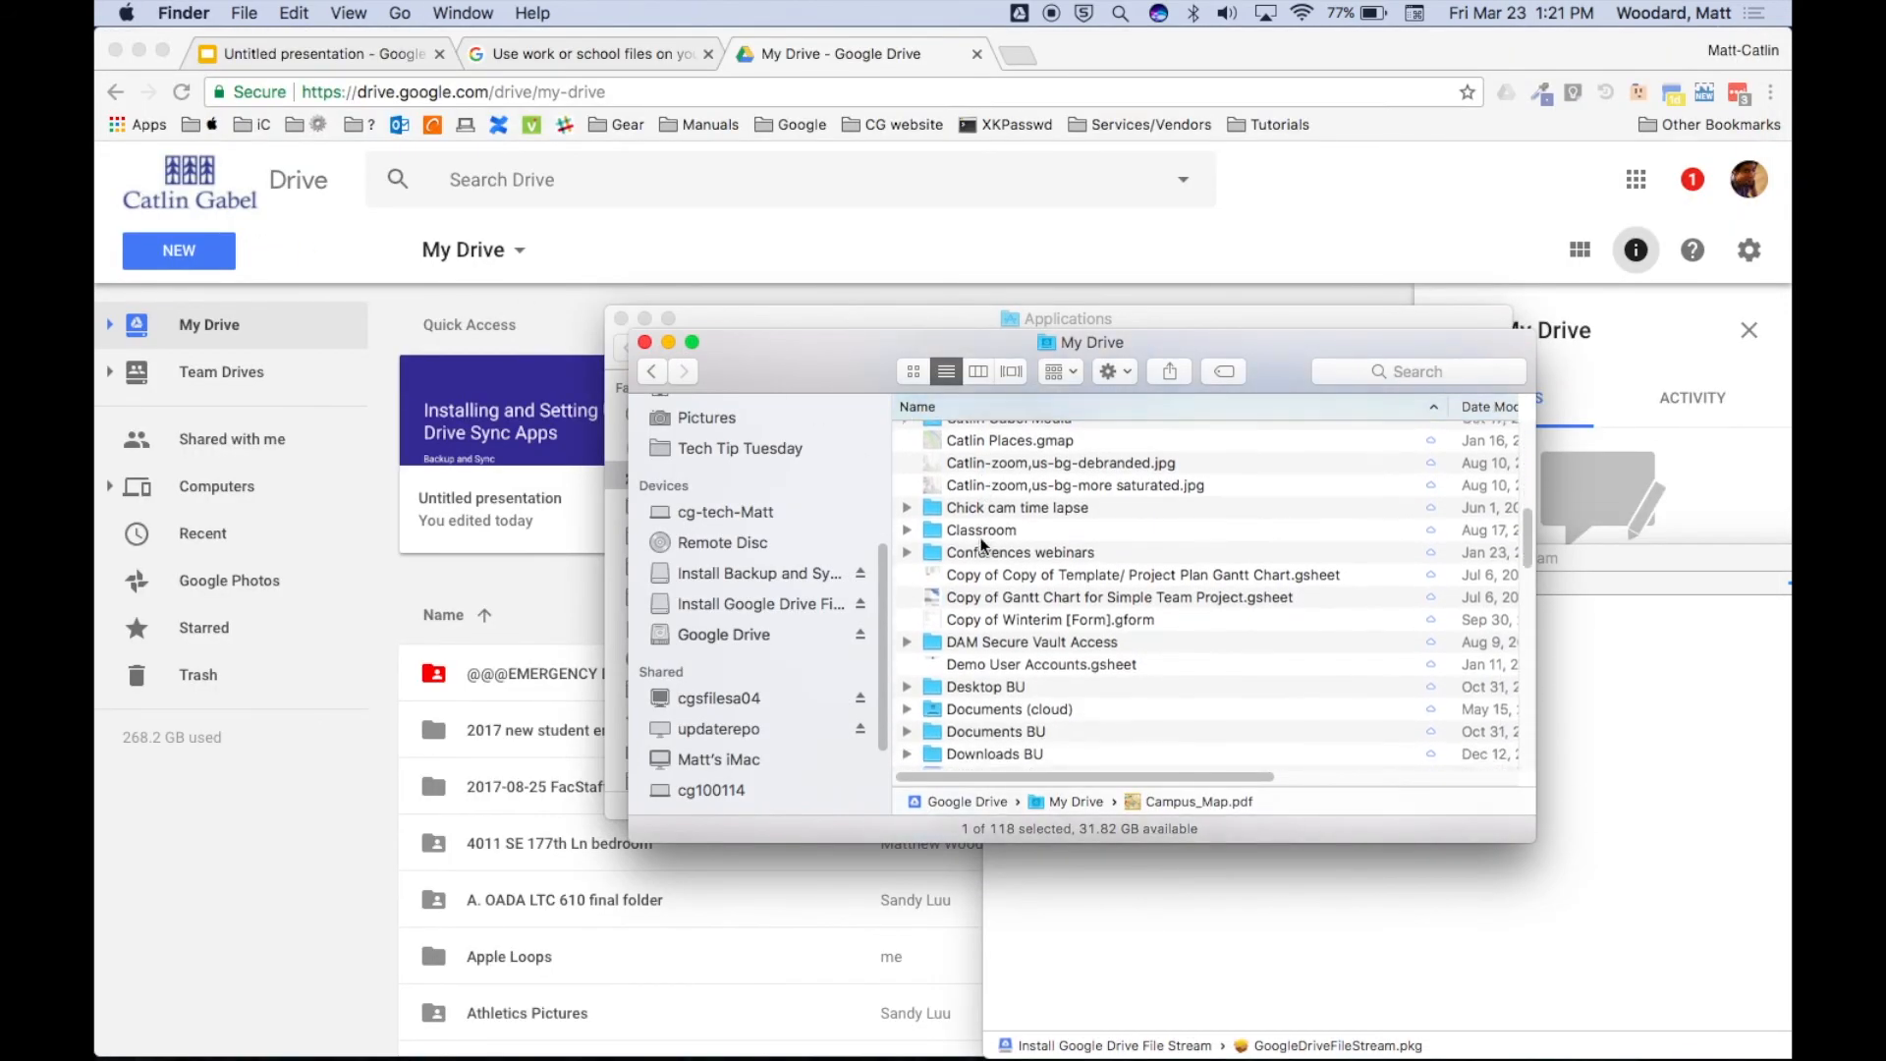
{"action": "scroll", "coordinate": [983, 545], "scroll_direction": "down", "scroll_amount": 3}
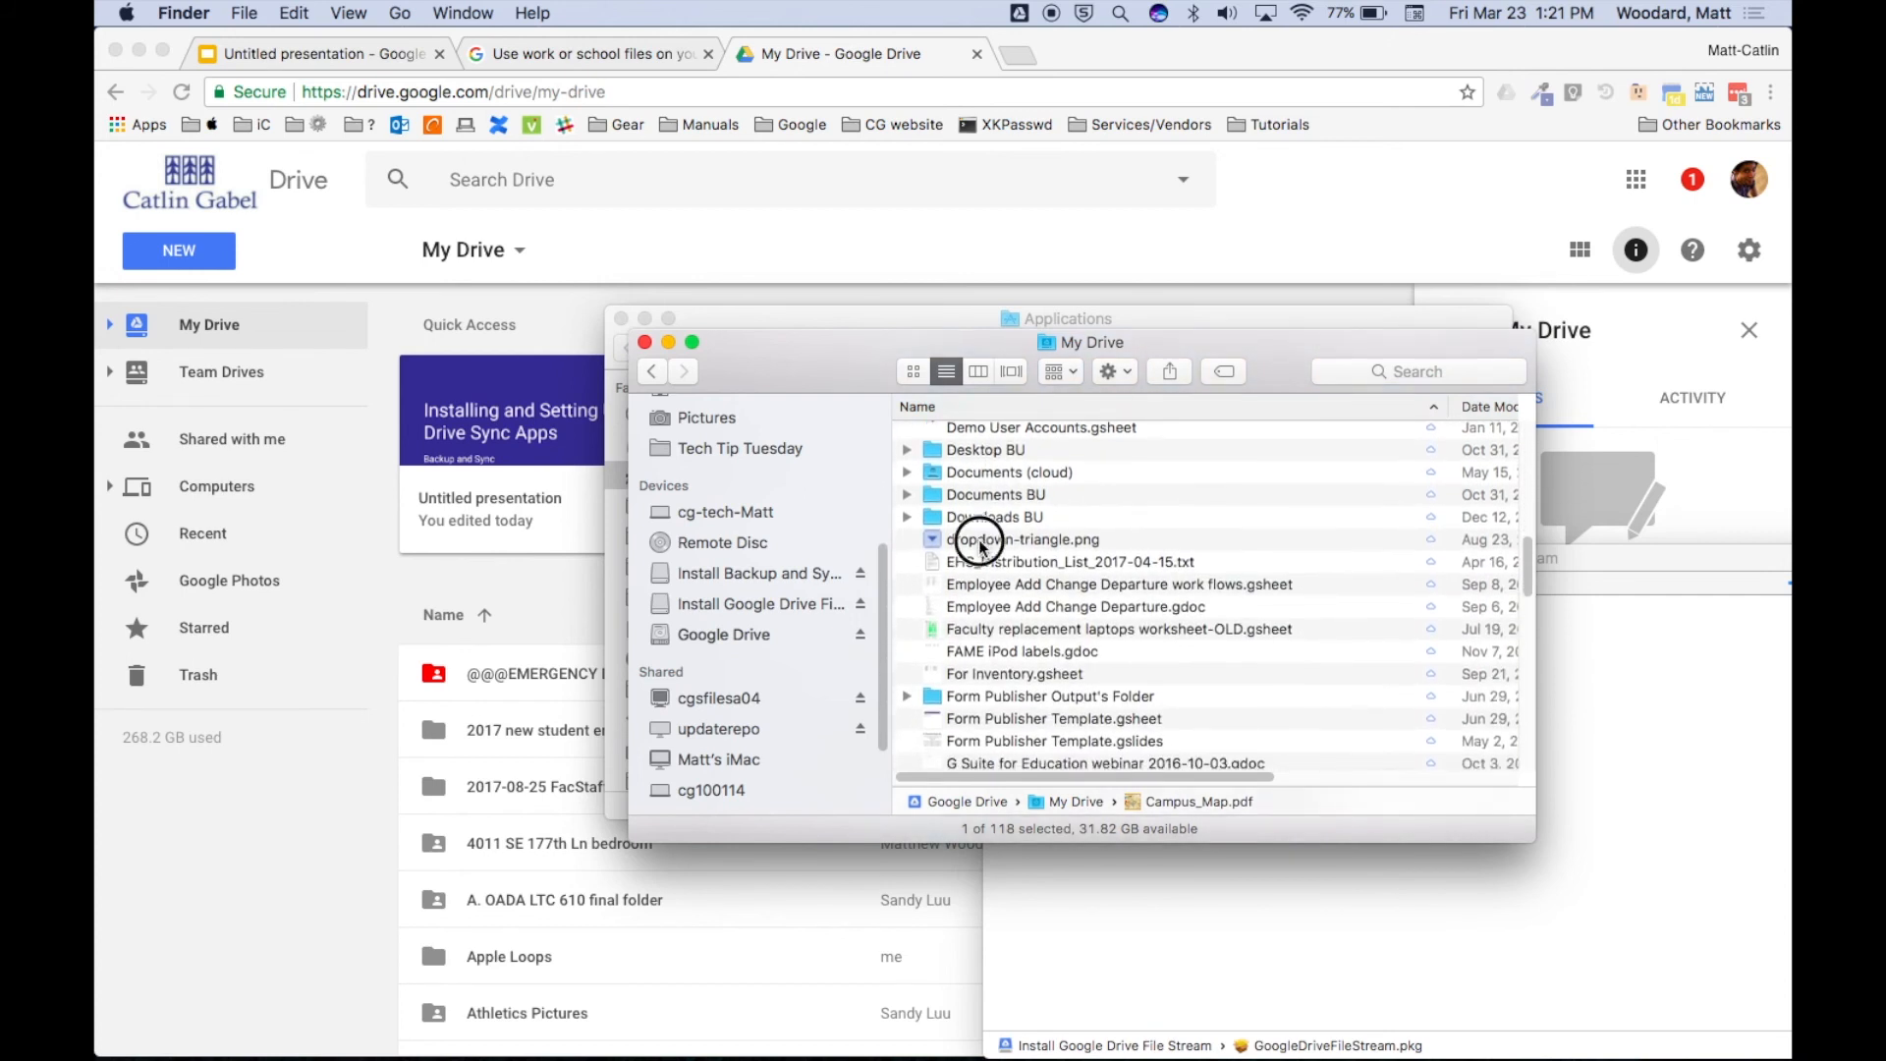
{"action": "left_click", "coordinate": [982, 542]}
{"action": "scroll", "coordinate": [982, 547], "scroll_direction": "down", "scroll_amount": 15}
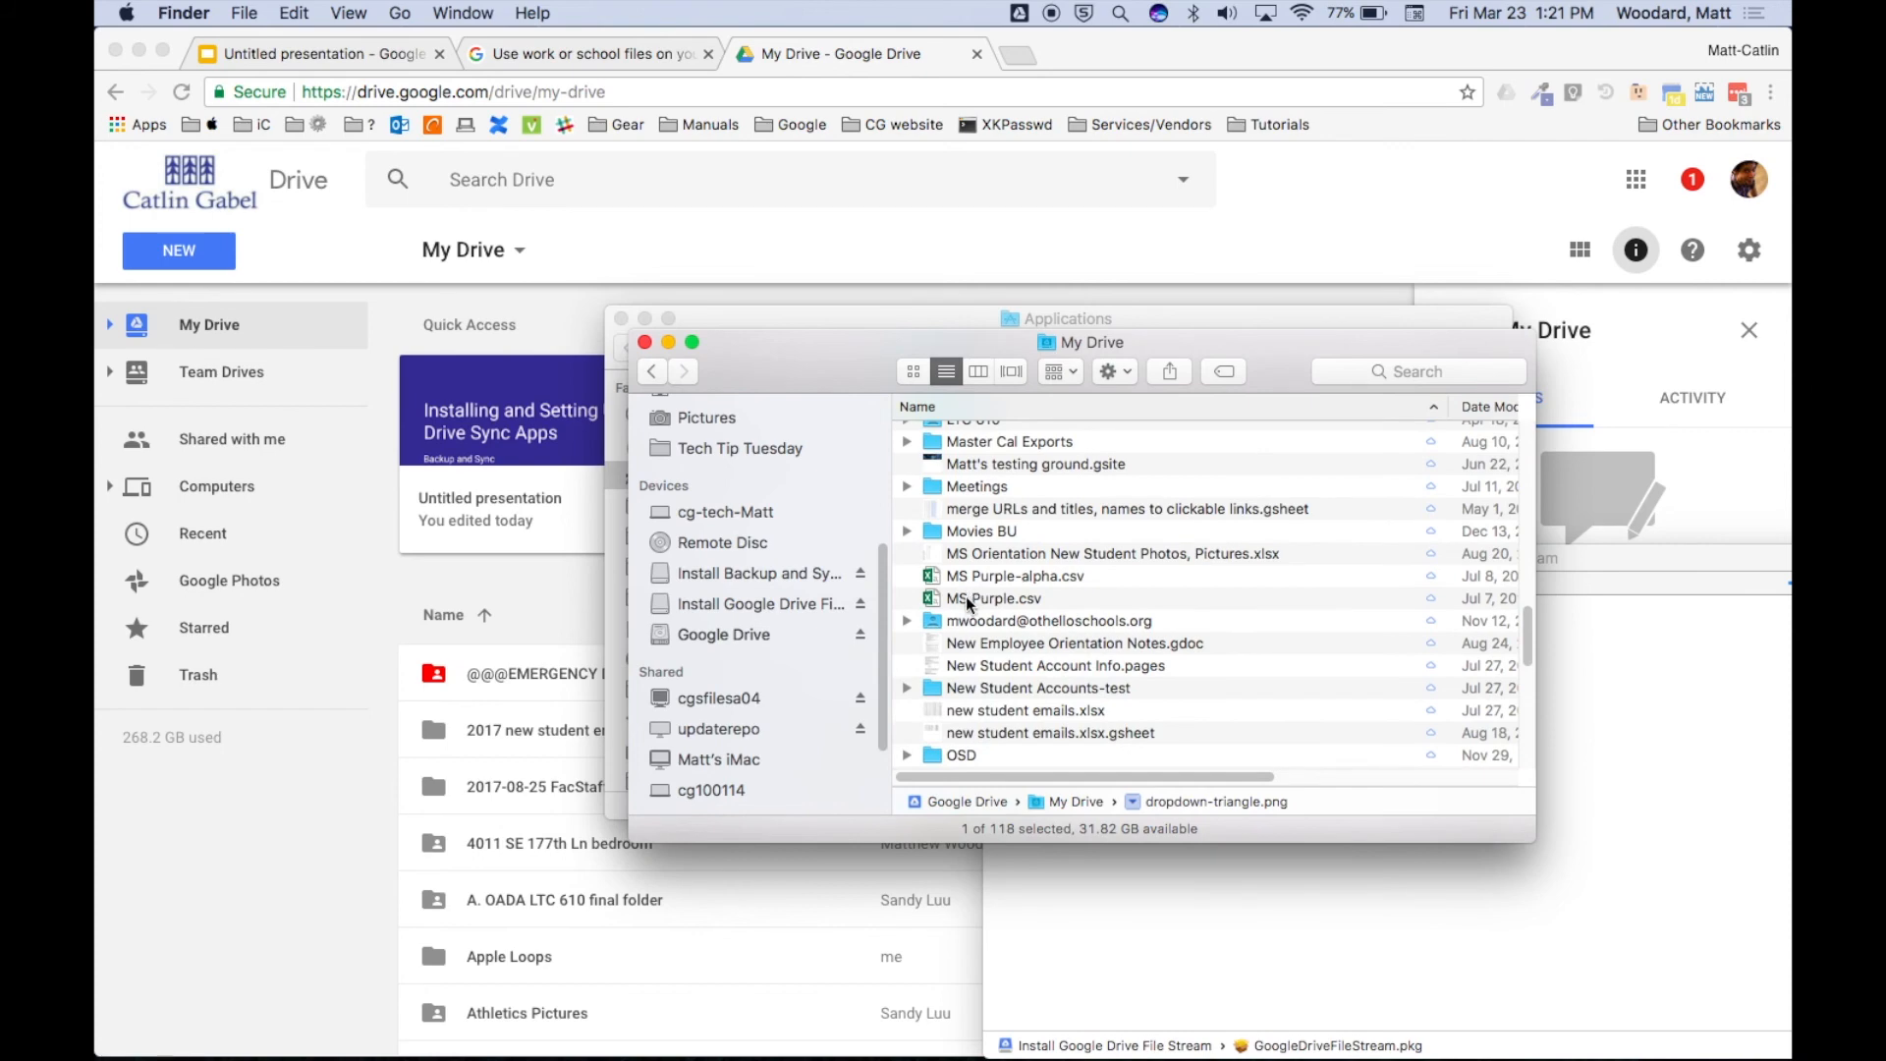
{"action": "left_click", "coordinate": [966, 600]}
{"action": "double_click", "coordinate": [966, 601]}
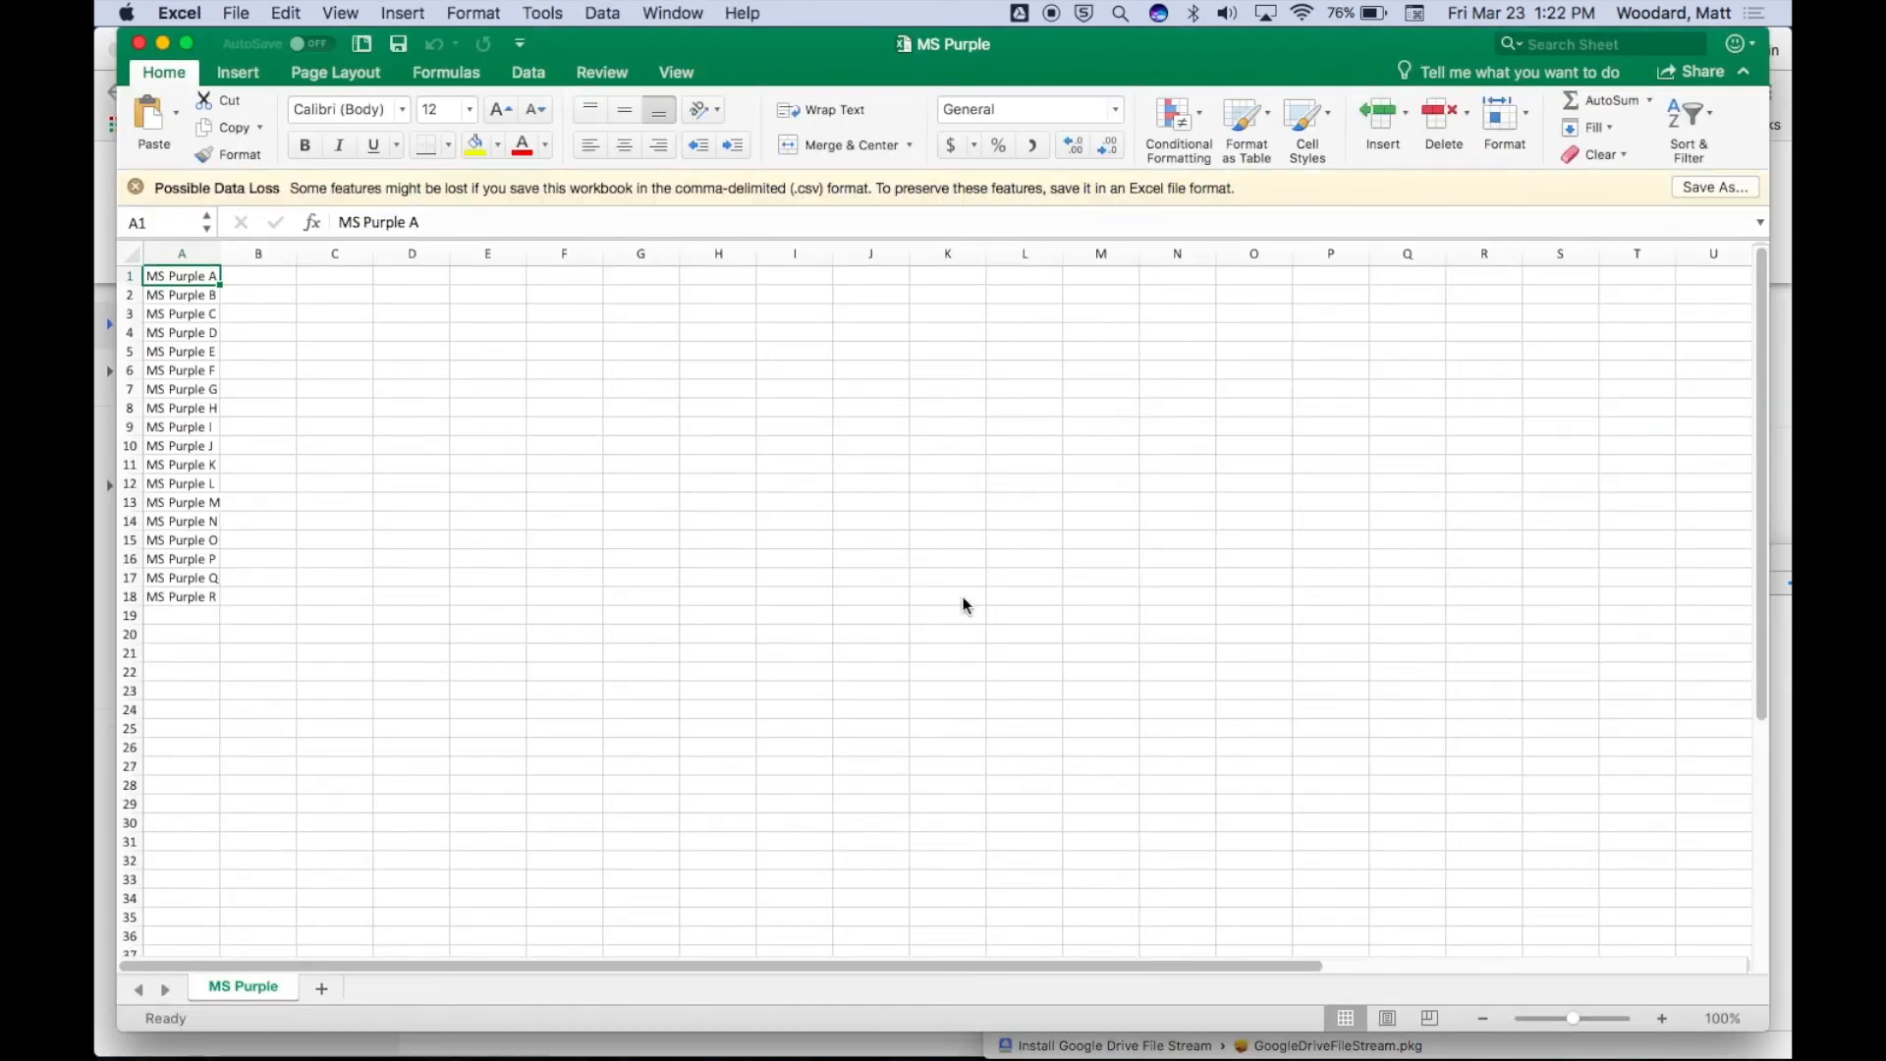
{"action": "left_click", "coordinate": [188, 13]}
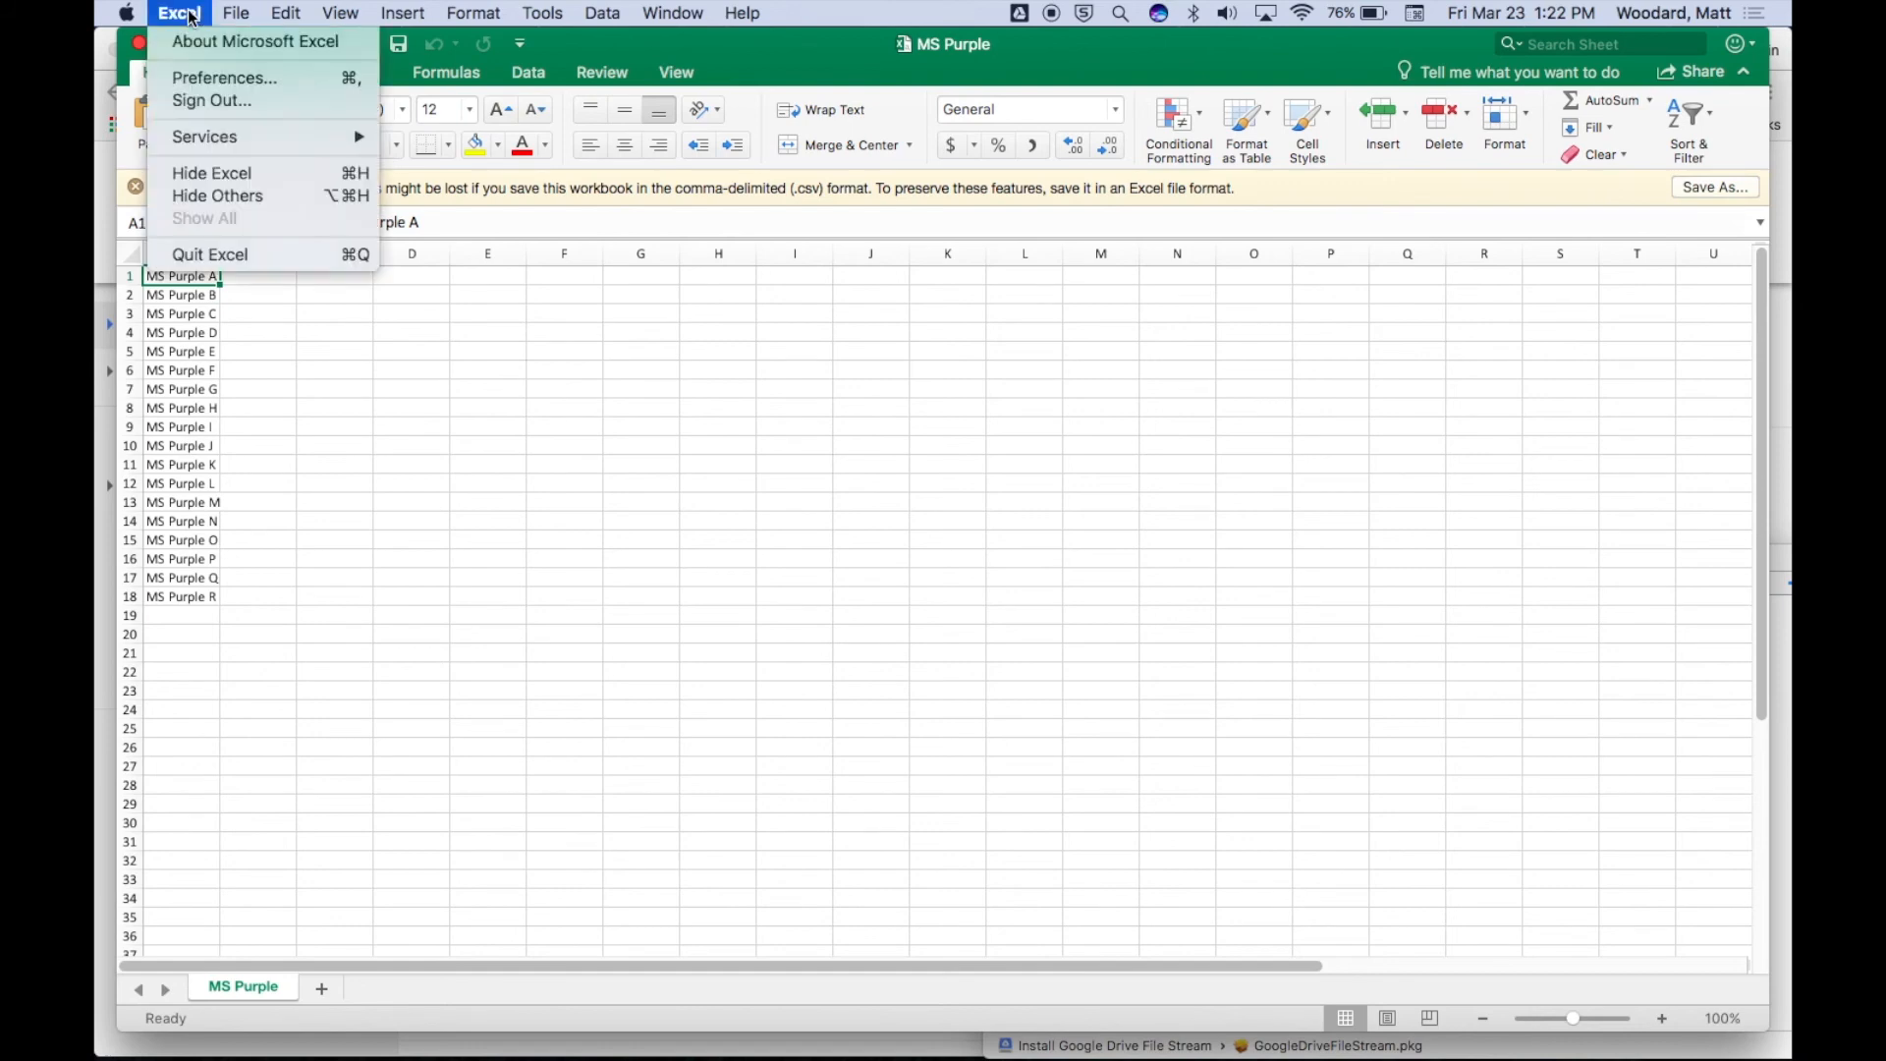
{"action": "left_click", "coordinate": [232, 253]}
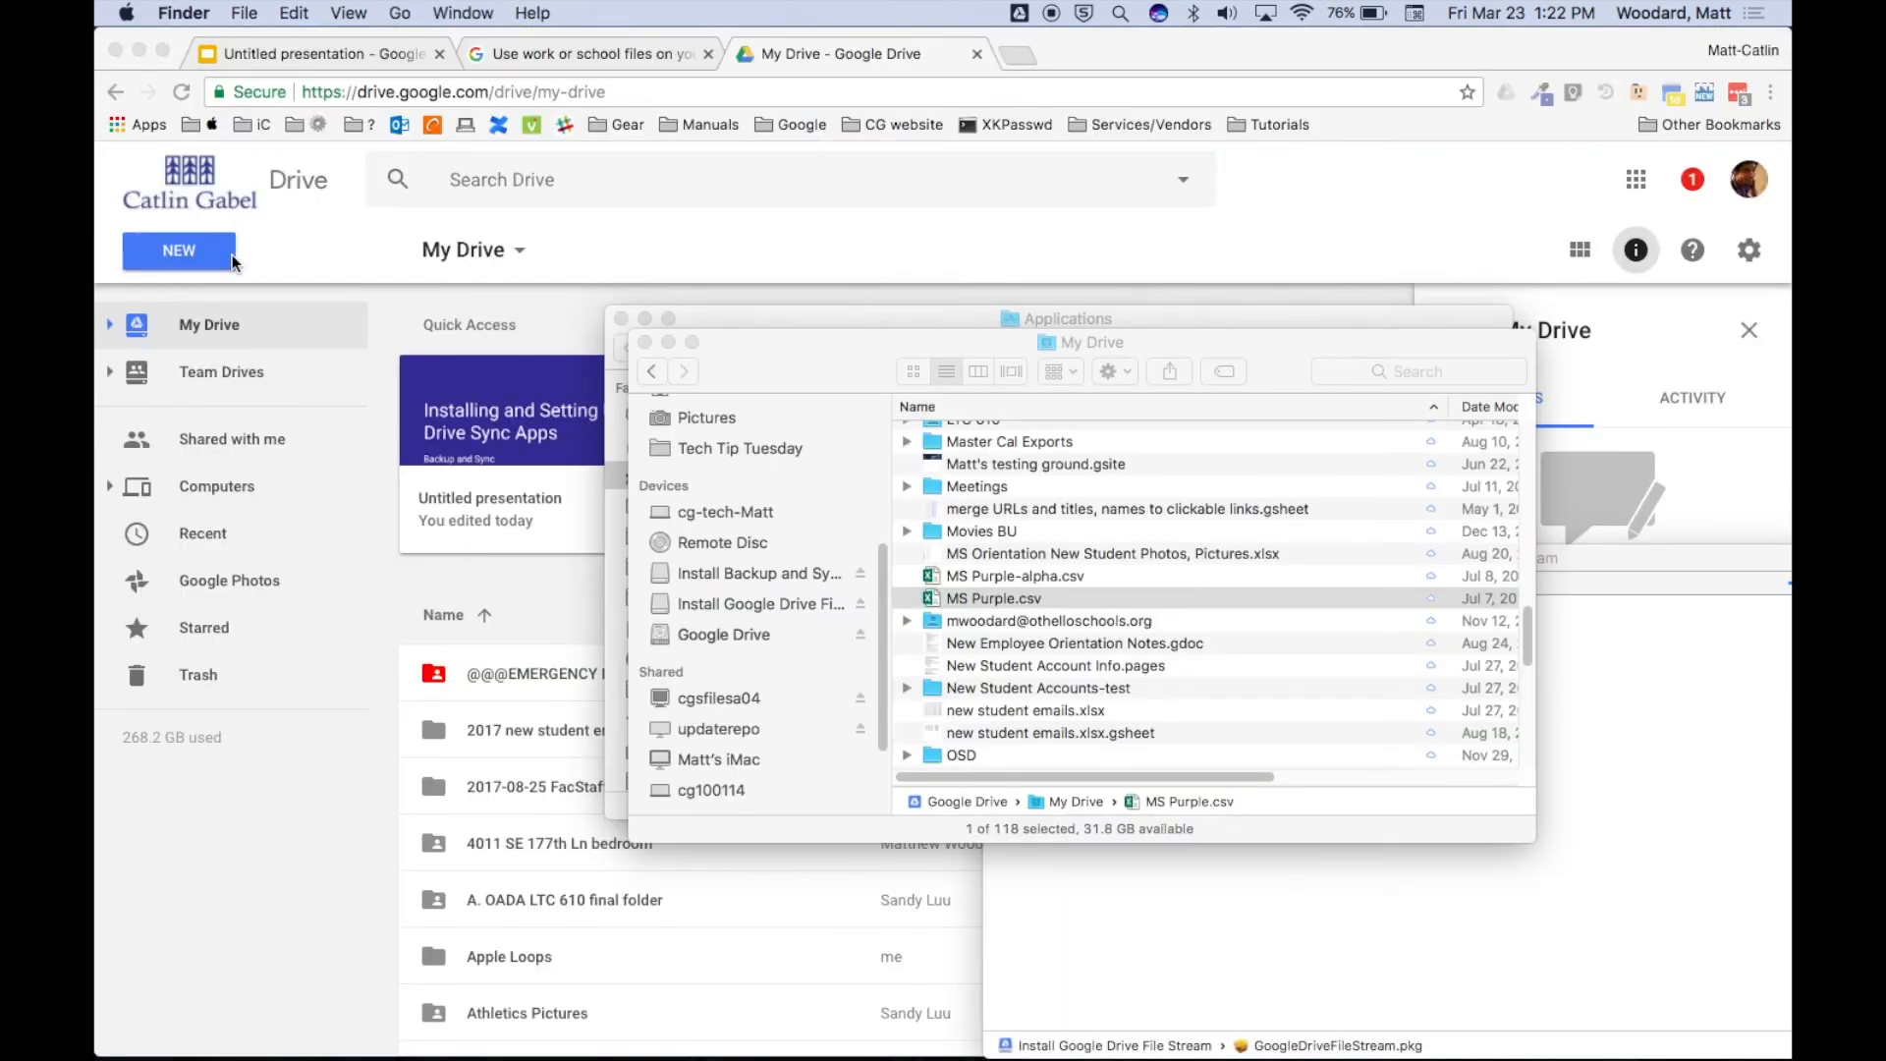
Select the Graphics folder and bring up its Drive File Stream context options.
{"action": "scroll", "coordinate": [1026, 574], "scroll_direction": "down", "scroll_amount": 2}
{"action": "scroll", "coordinate": [1025, 574], "scroll_direction": "up", "scroll_amount": 10}
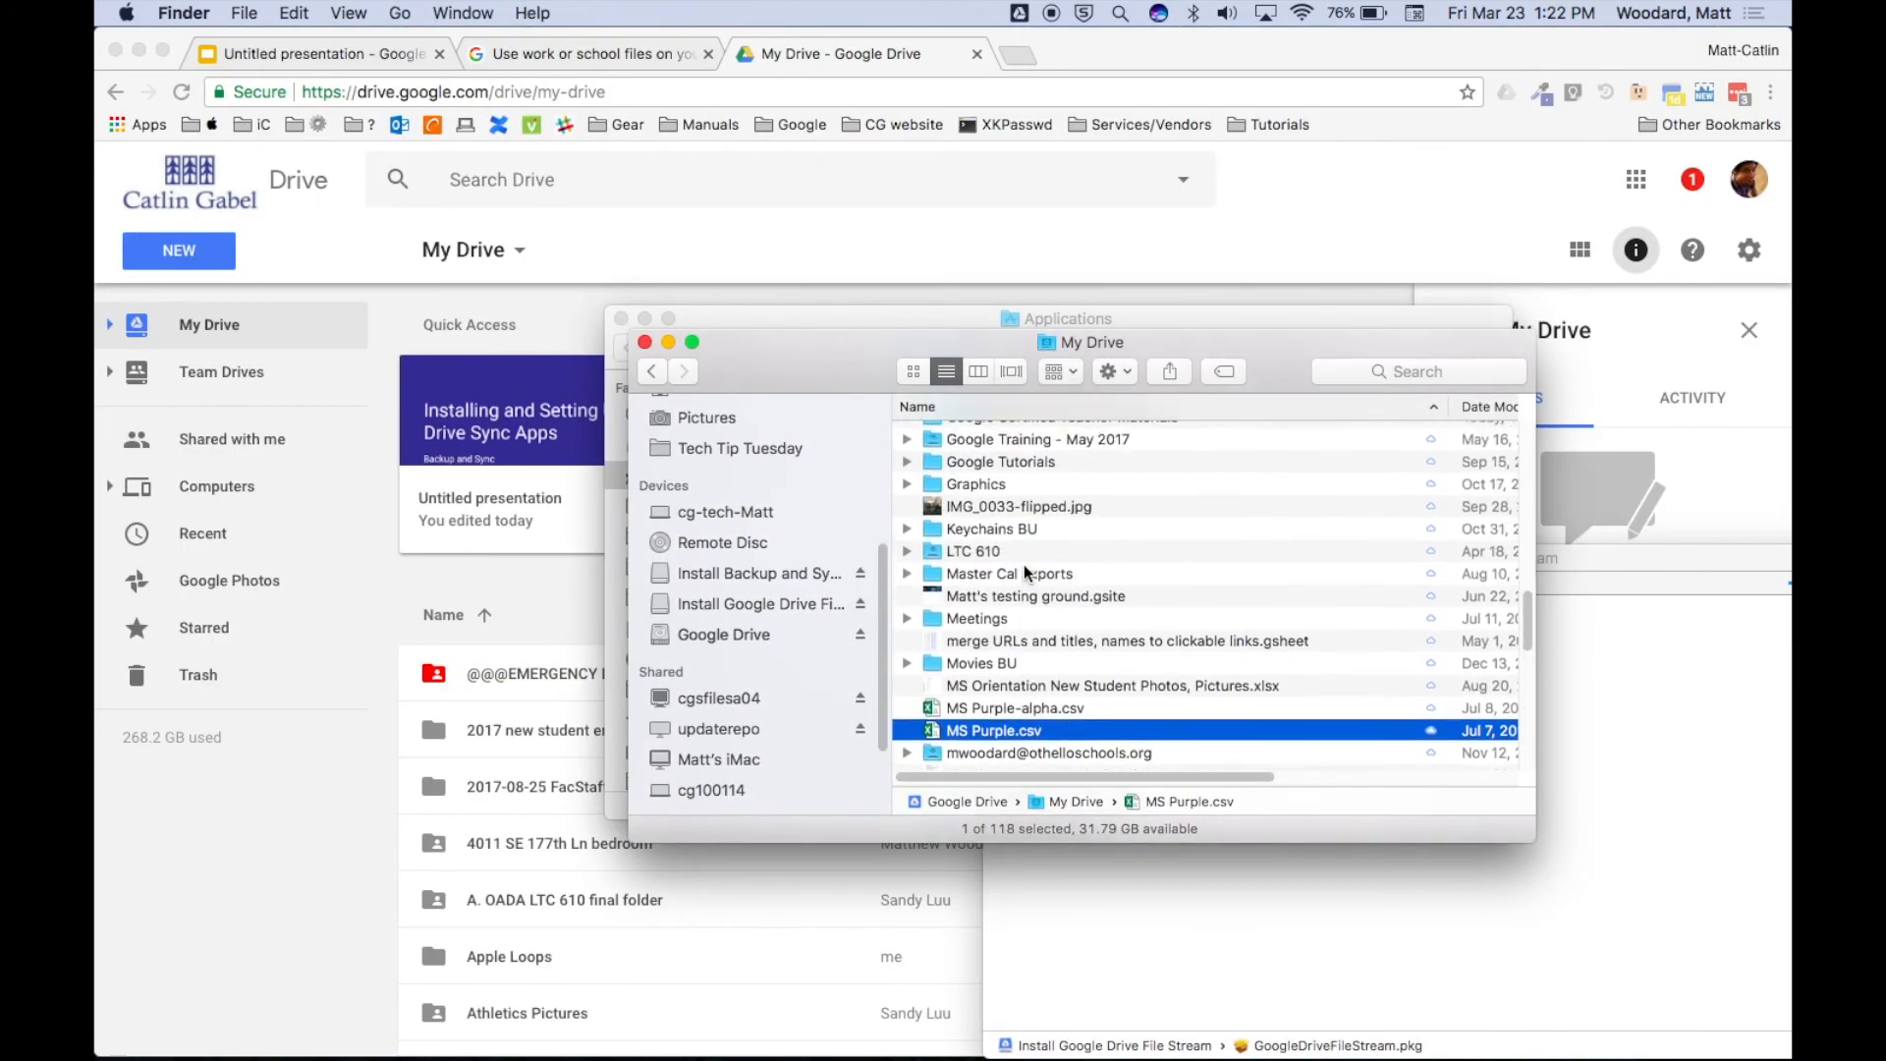
{"action": "scroll", "coordinate": [1026, 574], "scroll_direction": "down", "scroll_amount": 5}
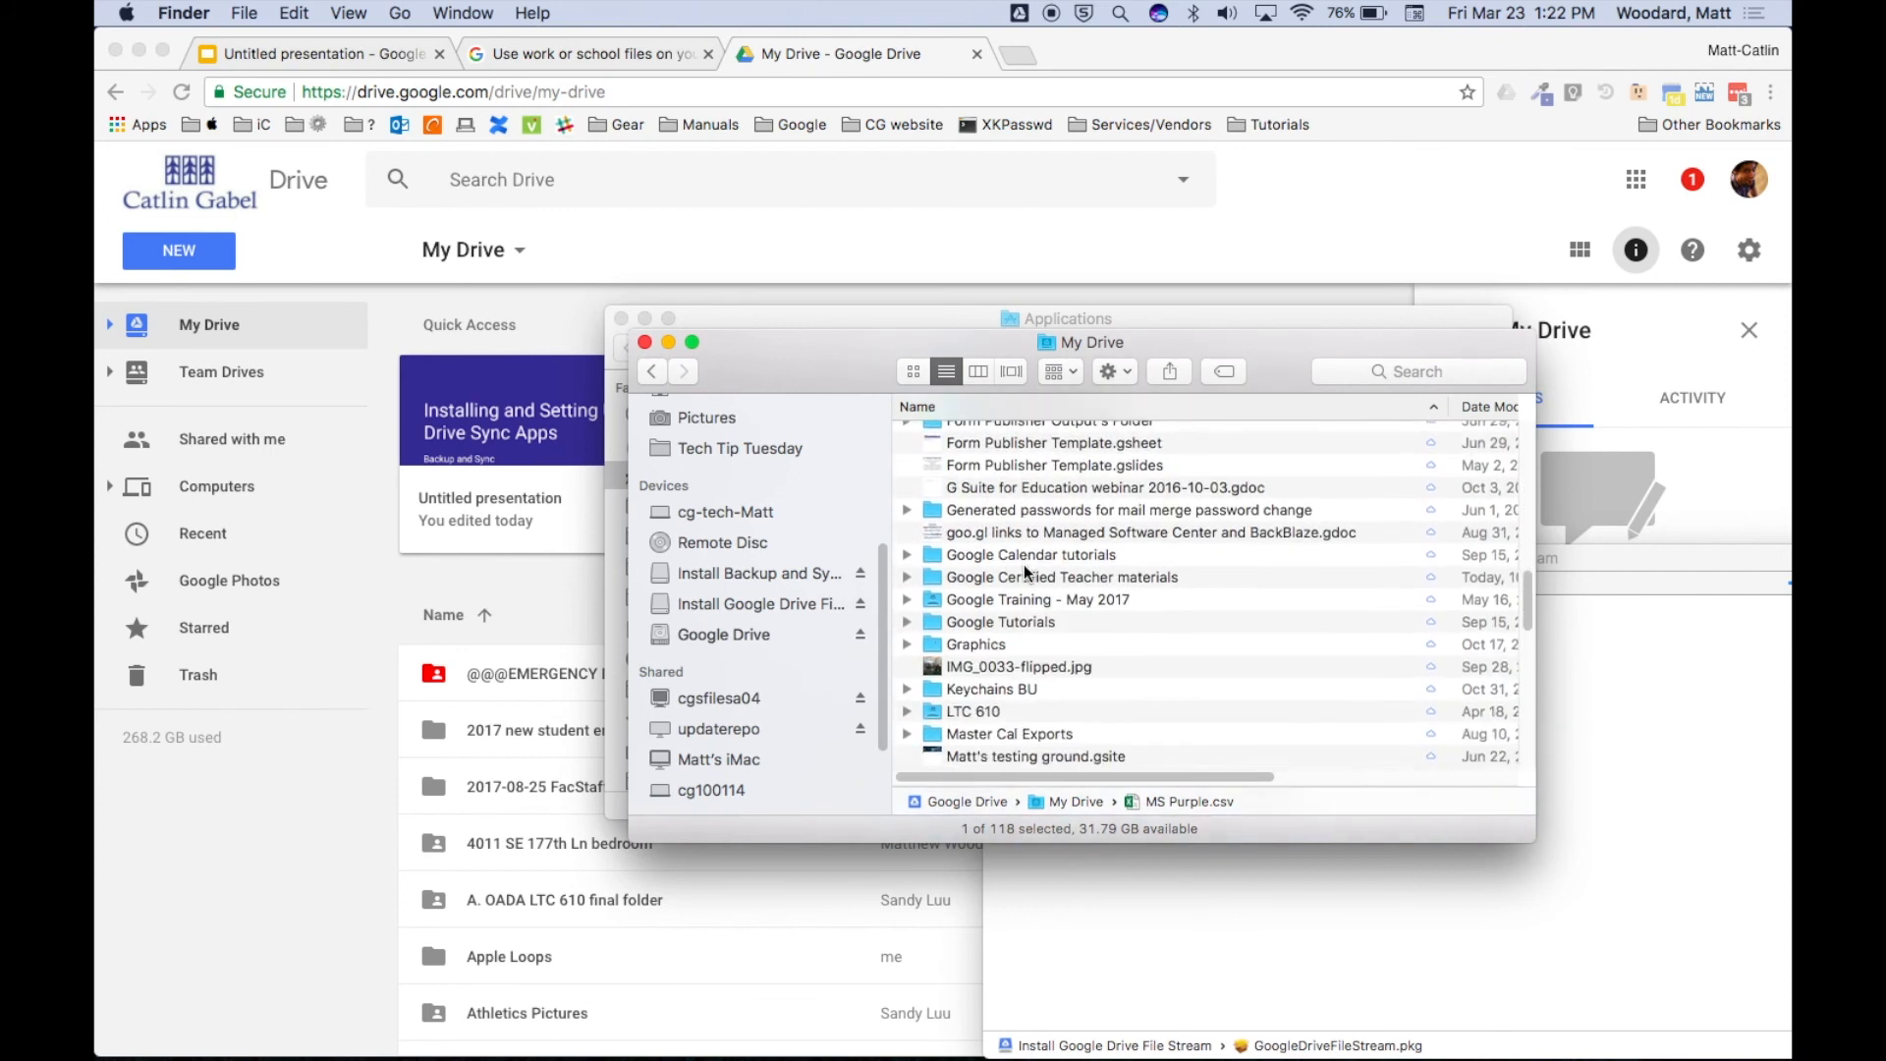
{"action": "left_click", "coordinate": [933, 643]}
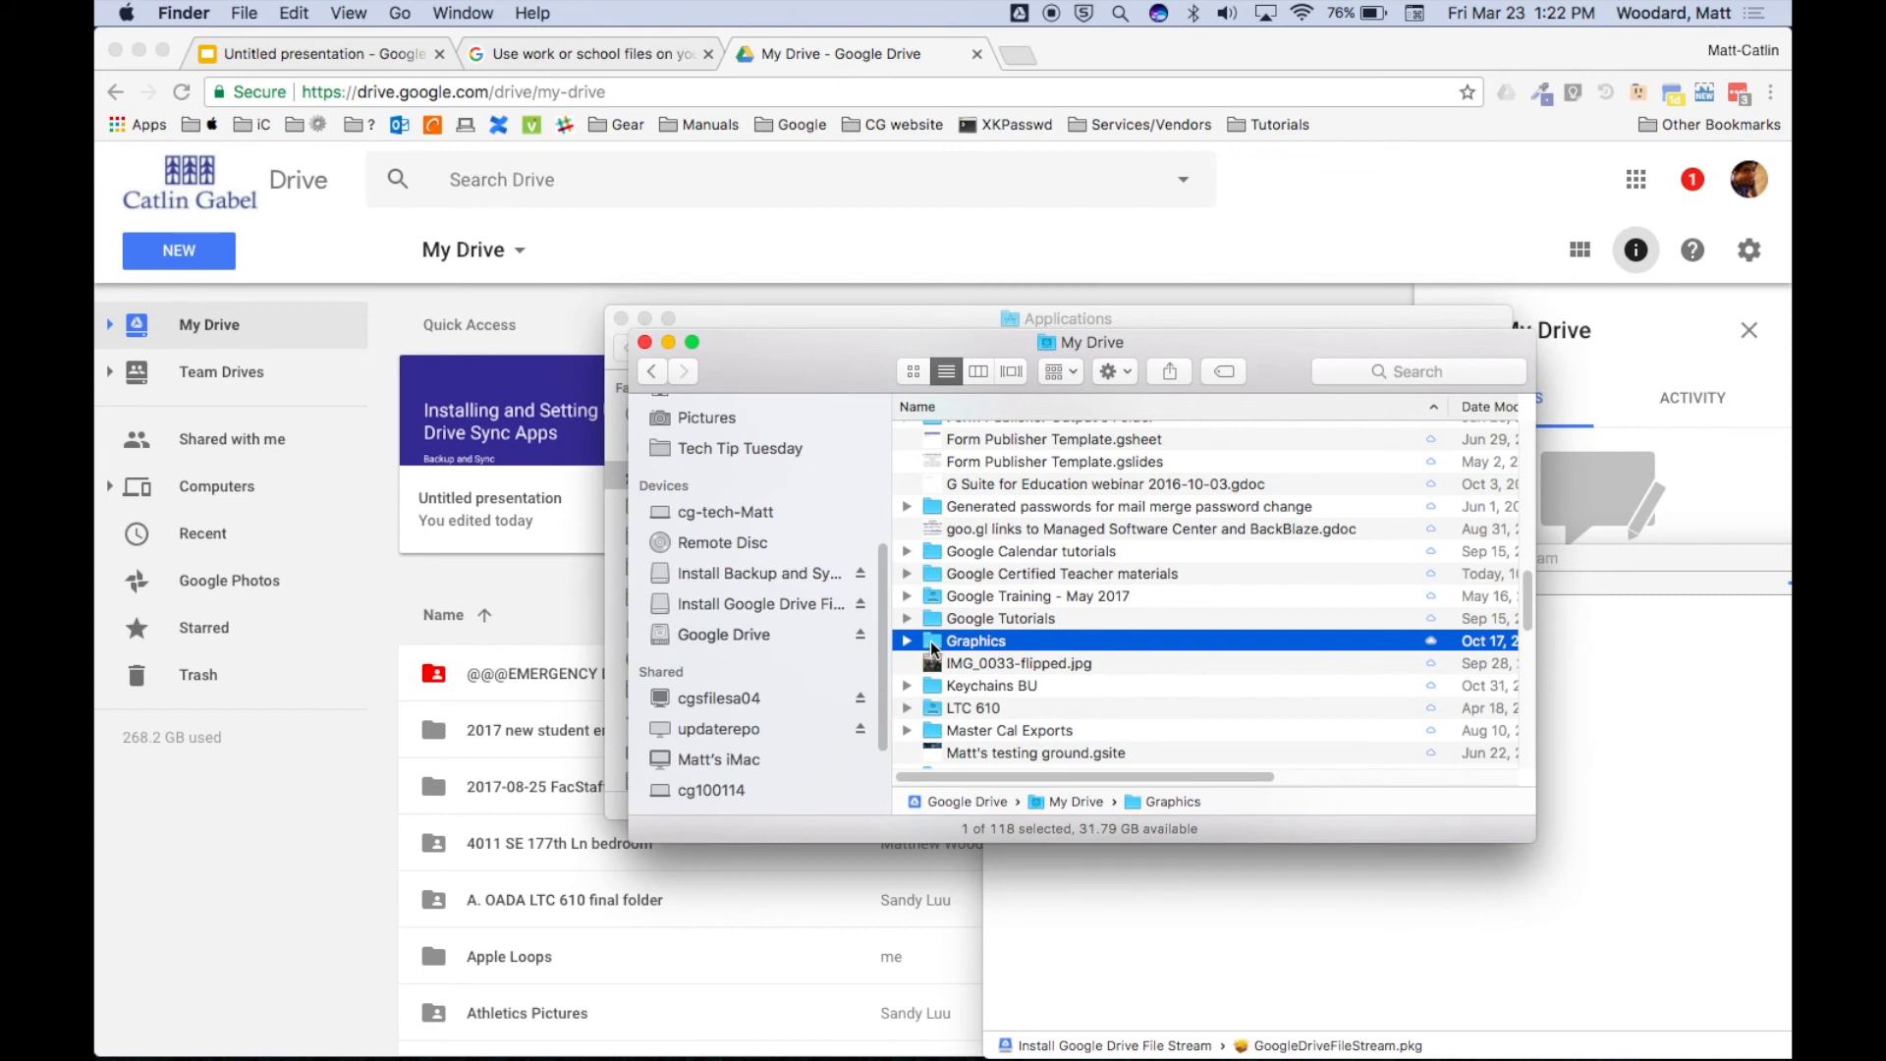
{"action": "right_click", "coordinate": [933, 649]}
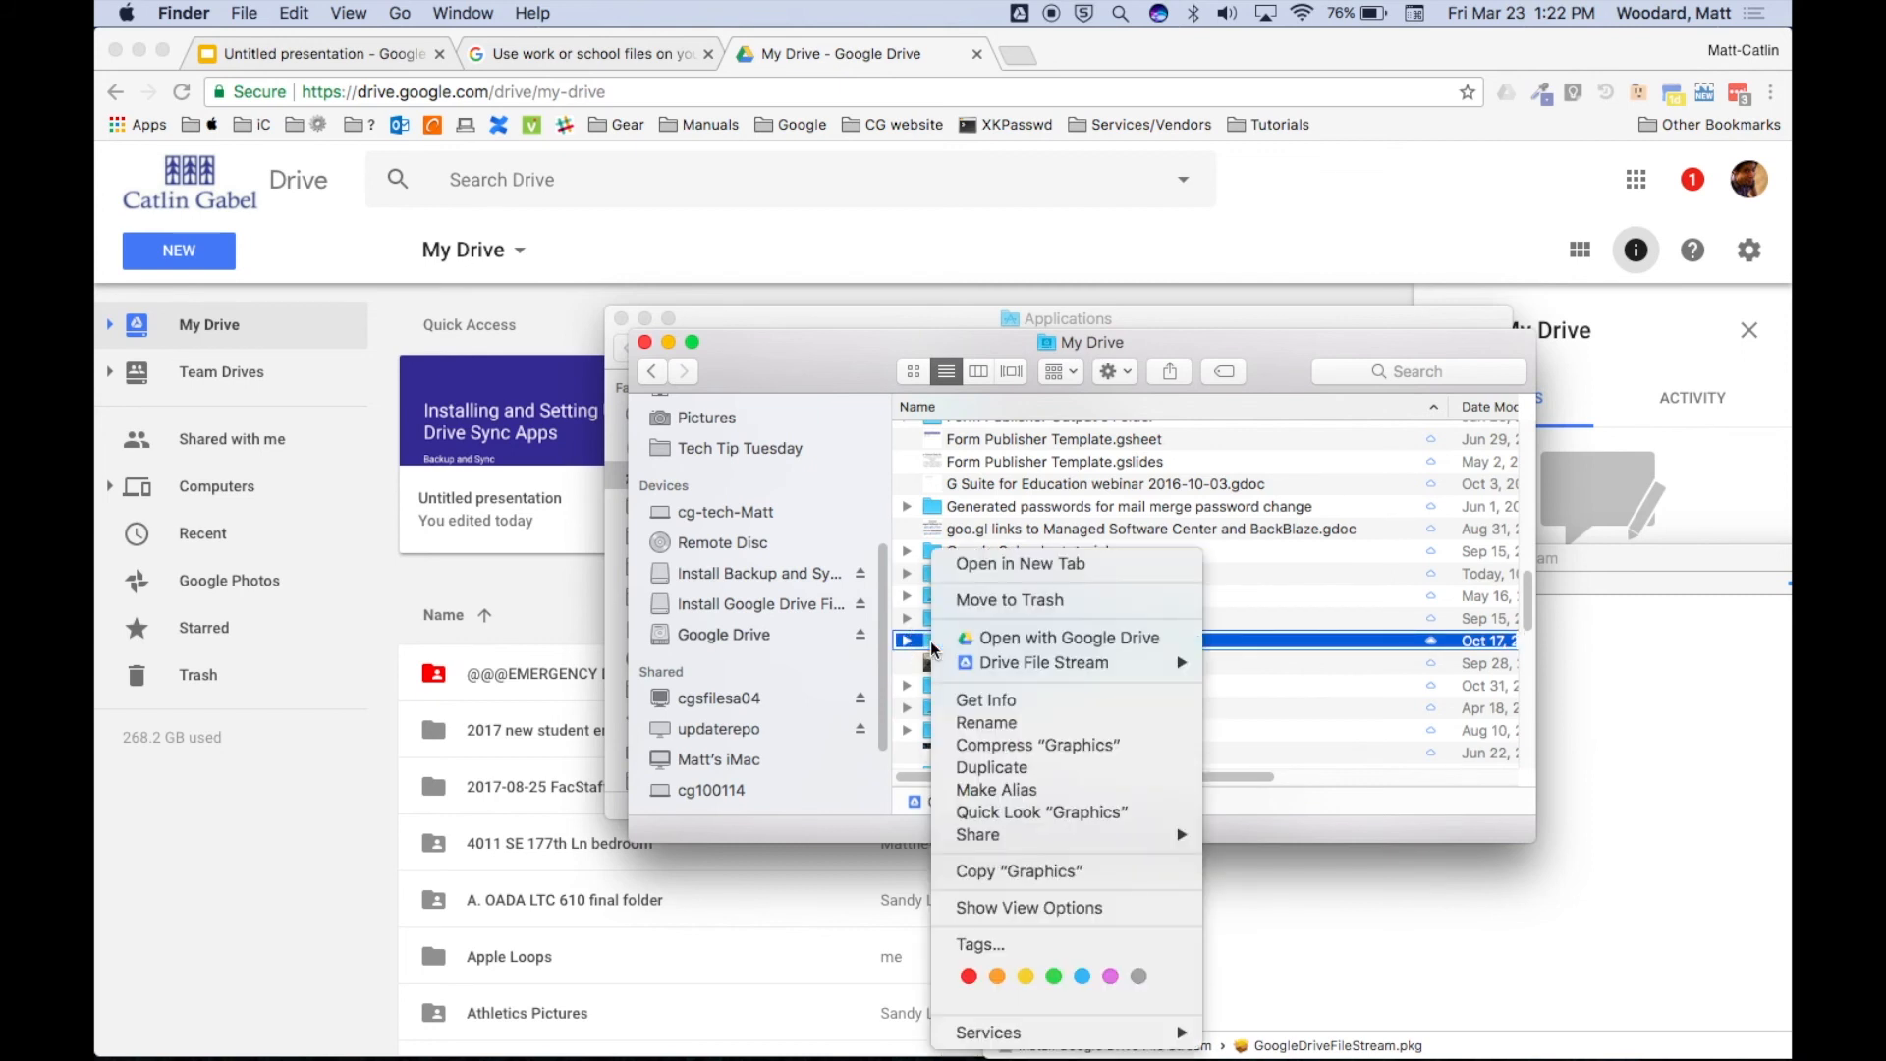
{"action": "mouse_move", "coordinate": [1036, 674]}
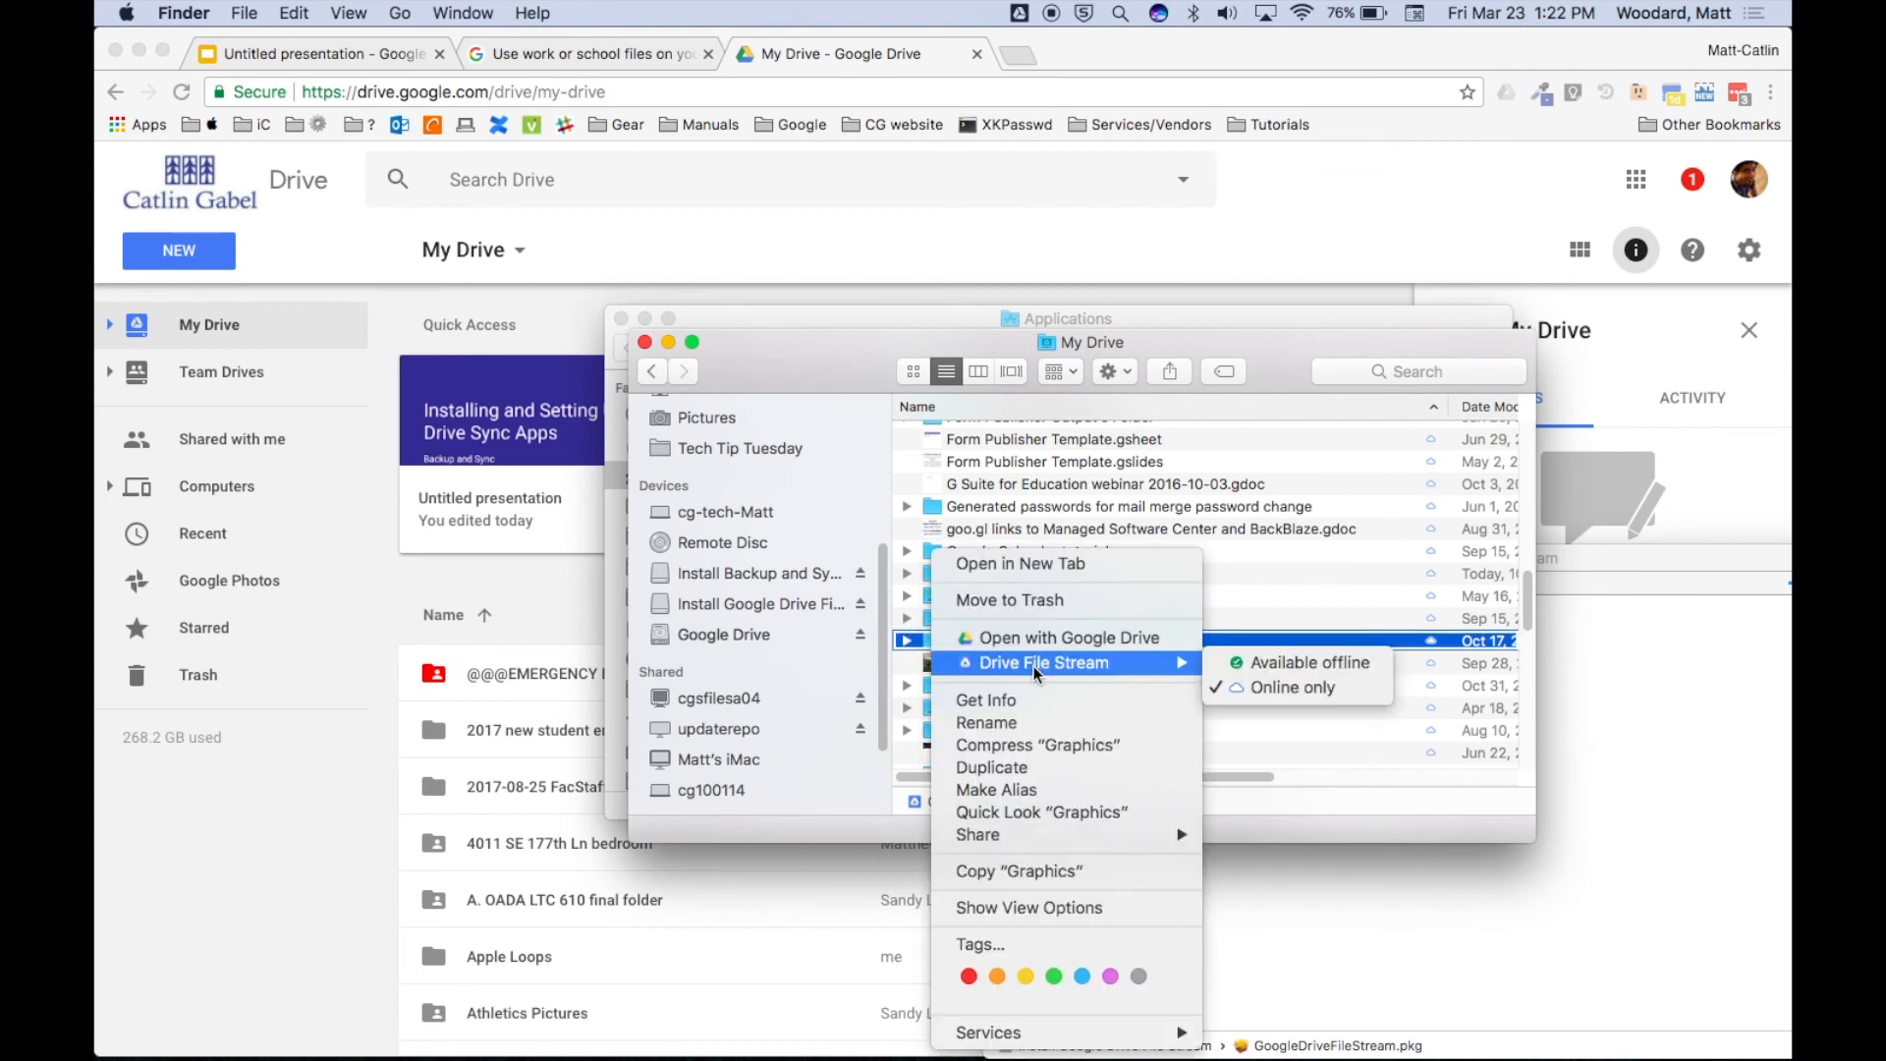
Set Graphics to Available offline, then show the Wi-Fi networks list from the menu bar.
{"action": "left_click", "coordinate": [1279, 673]}
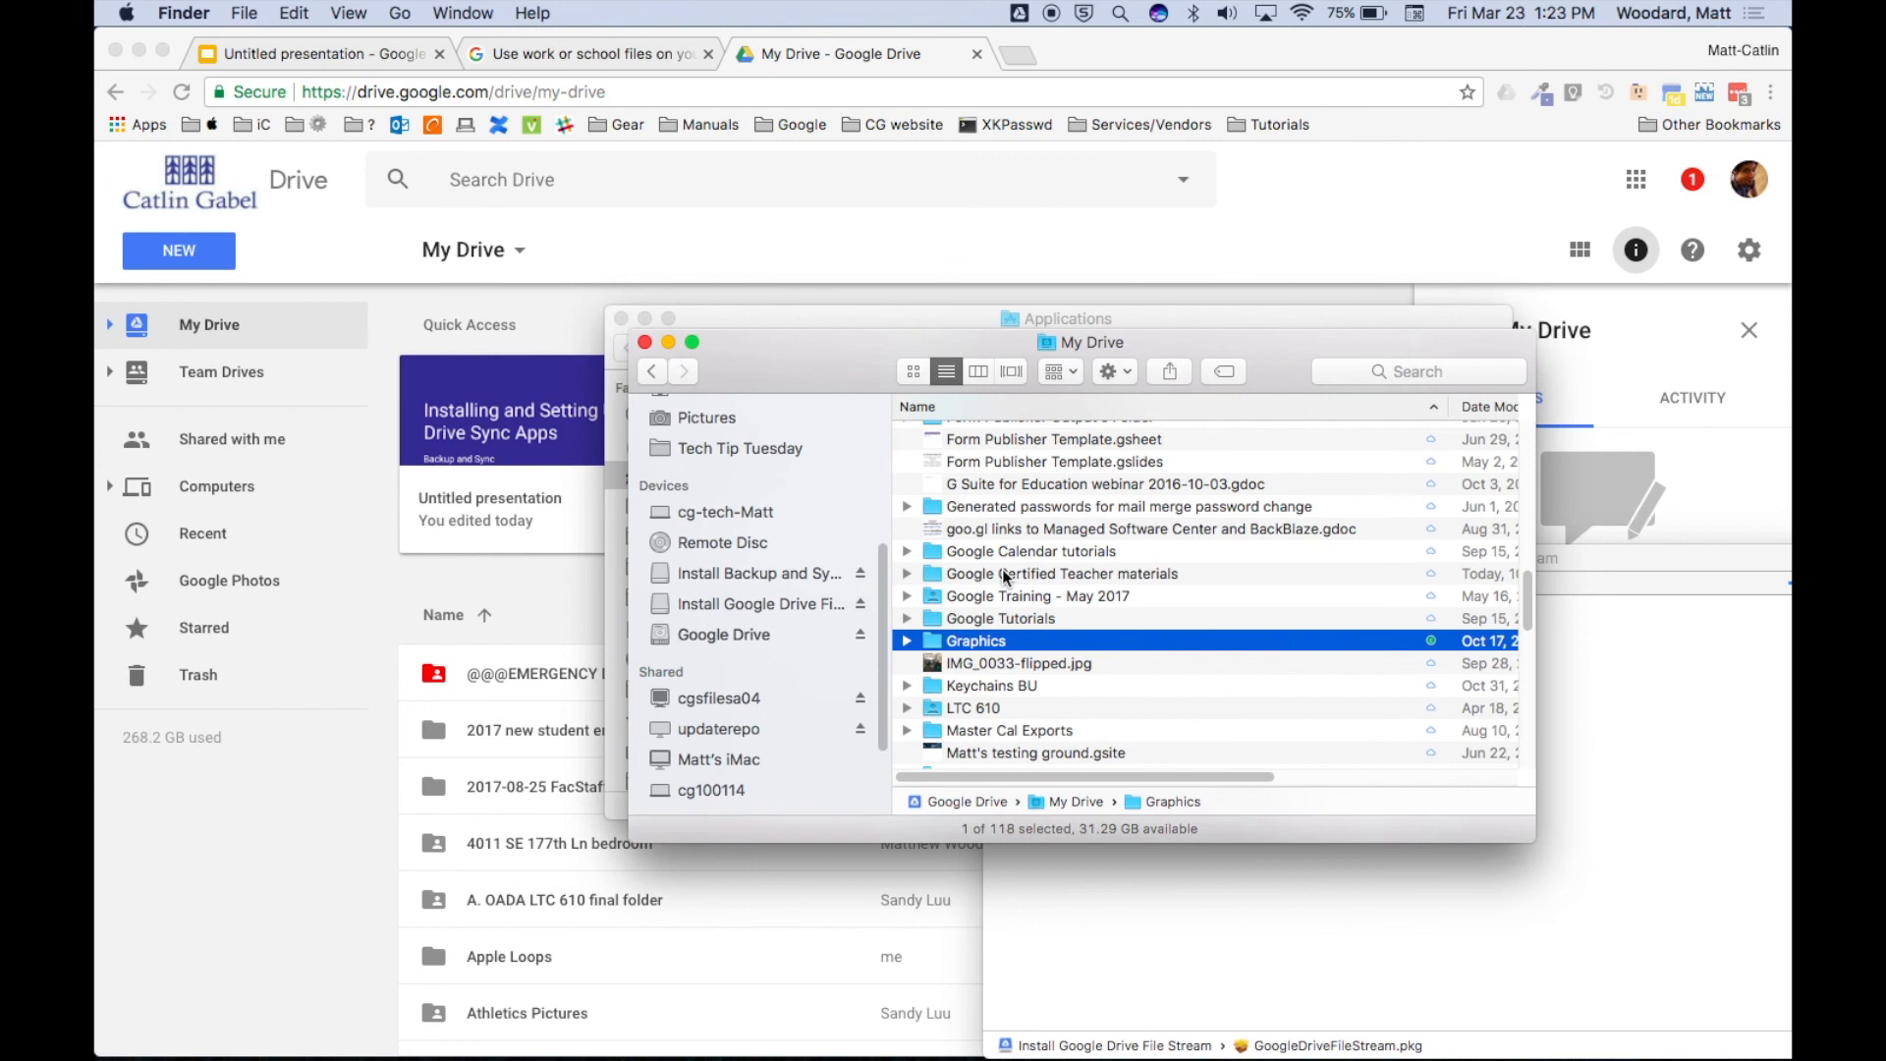
{"action": "scroll", "coordinate": [1004, 576], "scroll_direction": "up", "scroll_amount": 2}
{"action": "scroll", "coordinate": [1004, 577], "scroll_direction": "down", "scroll_amount": 3}
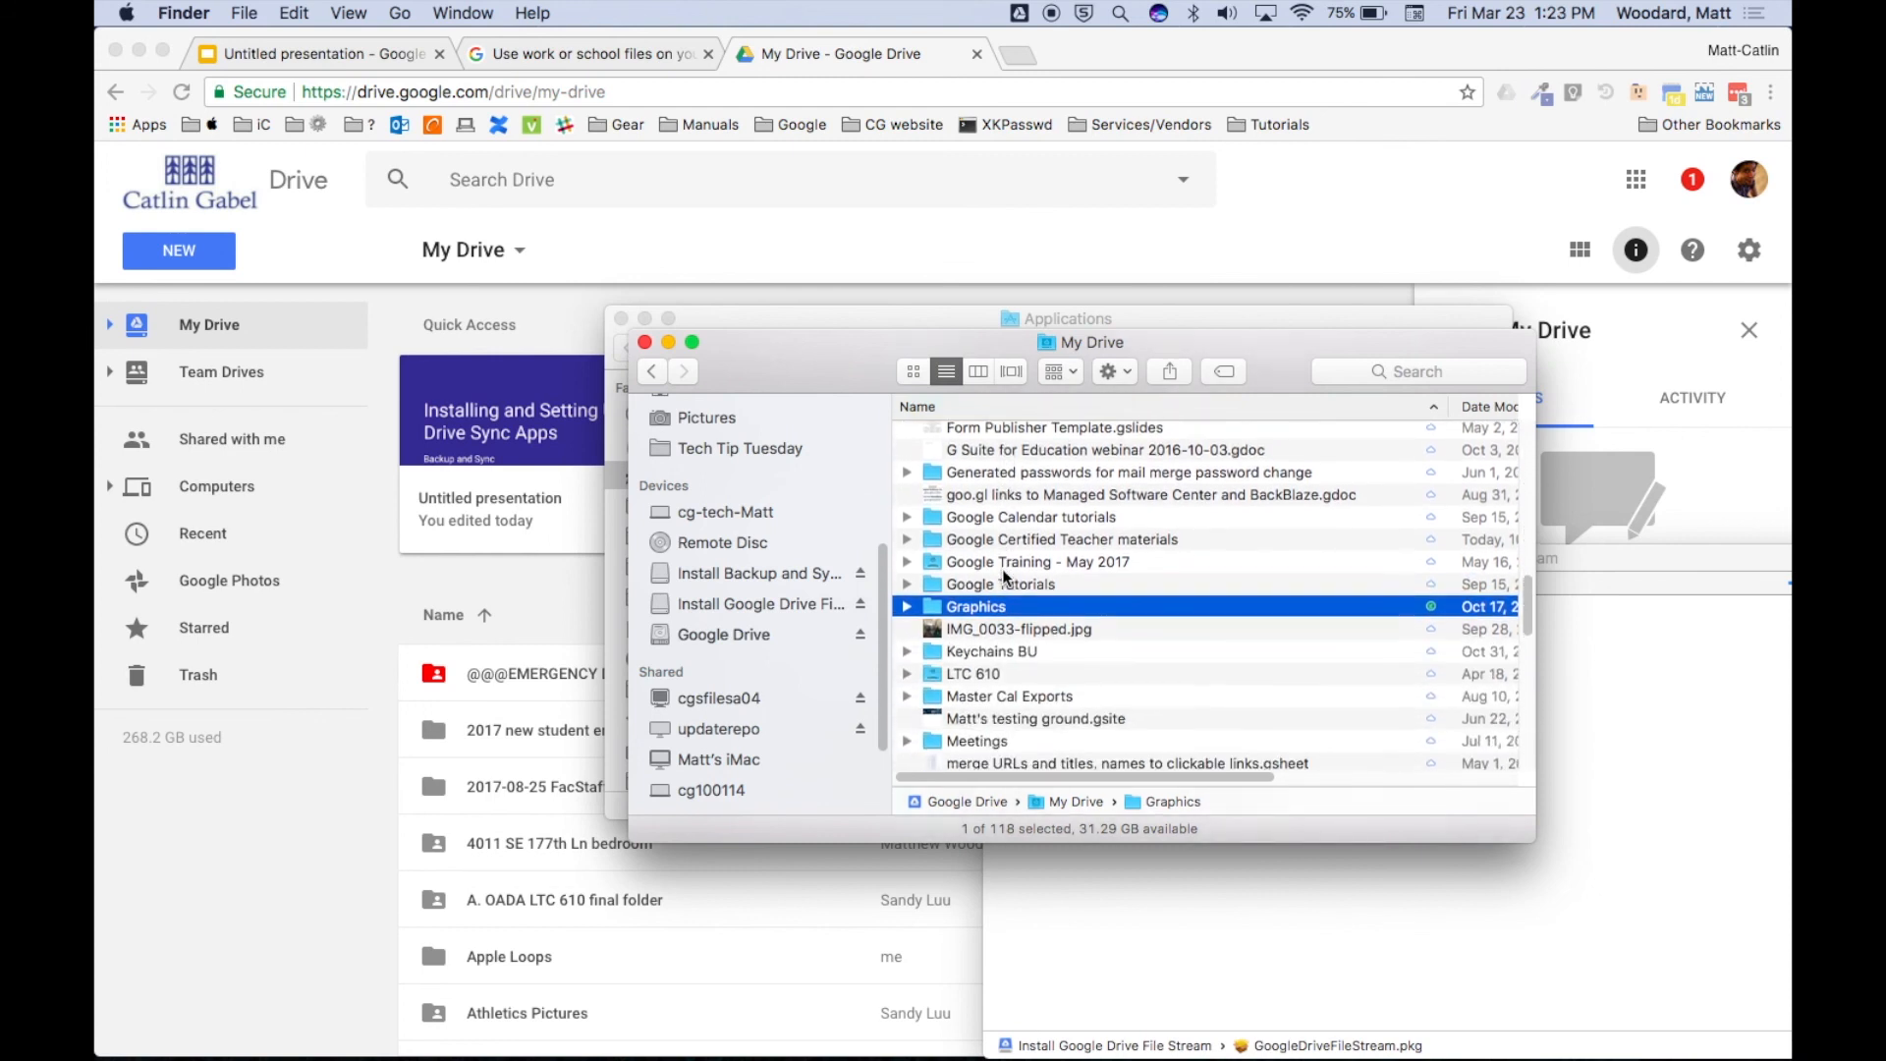
{"action": "scroll", "coordinate": [1005, 576], "scroll_direction": "down", "scroll_amount": 1}
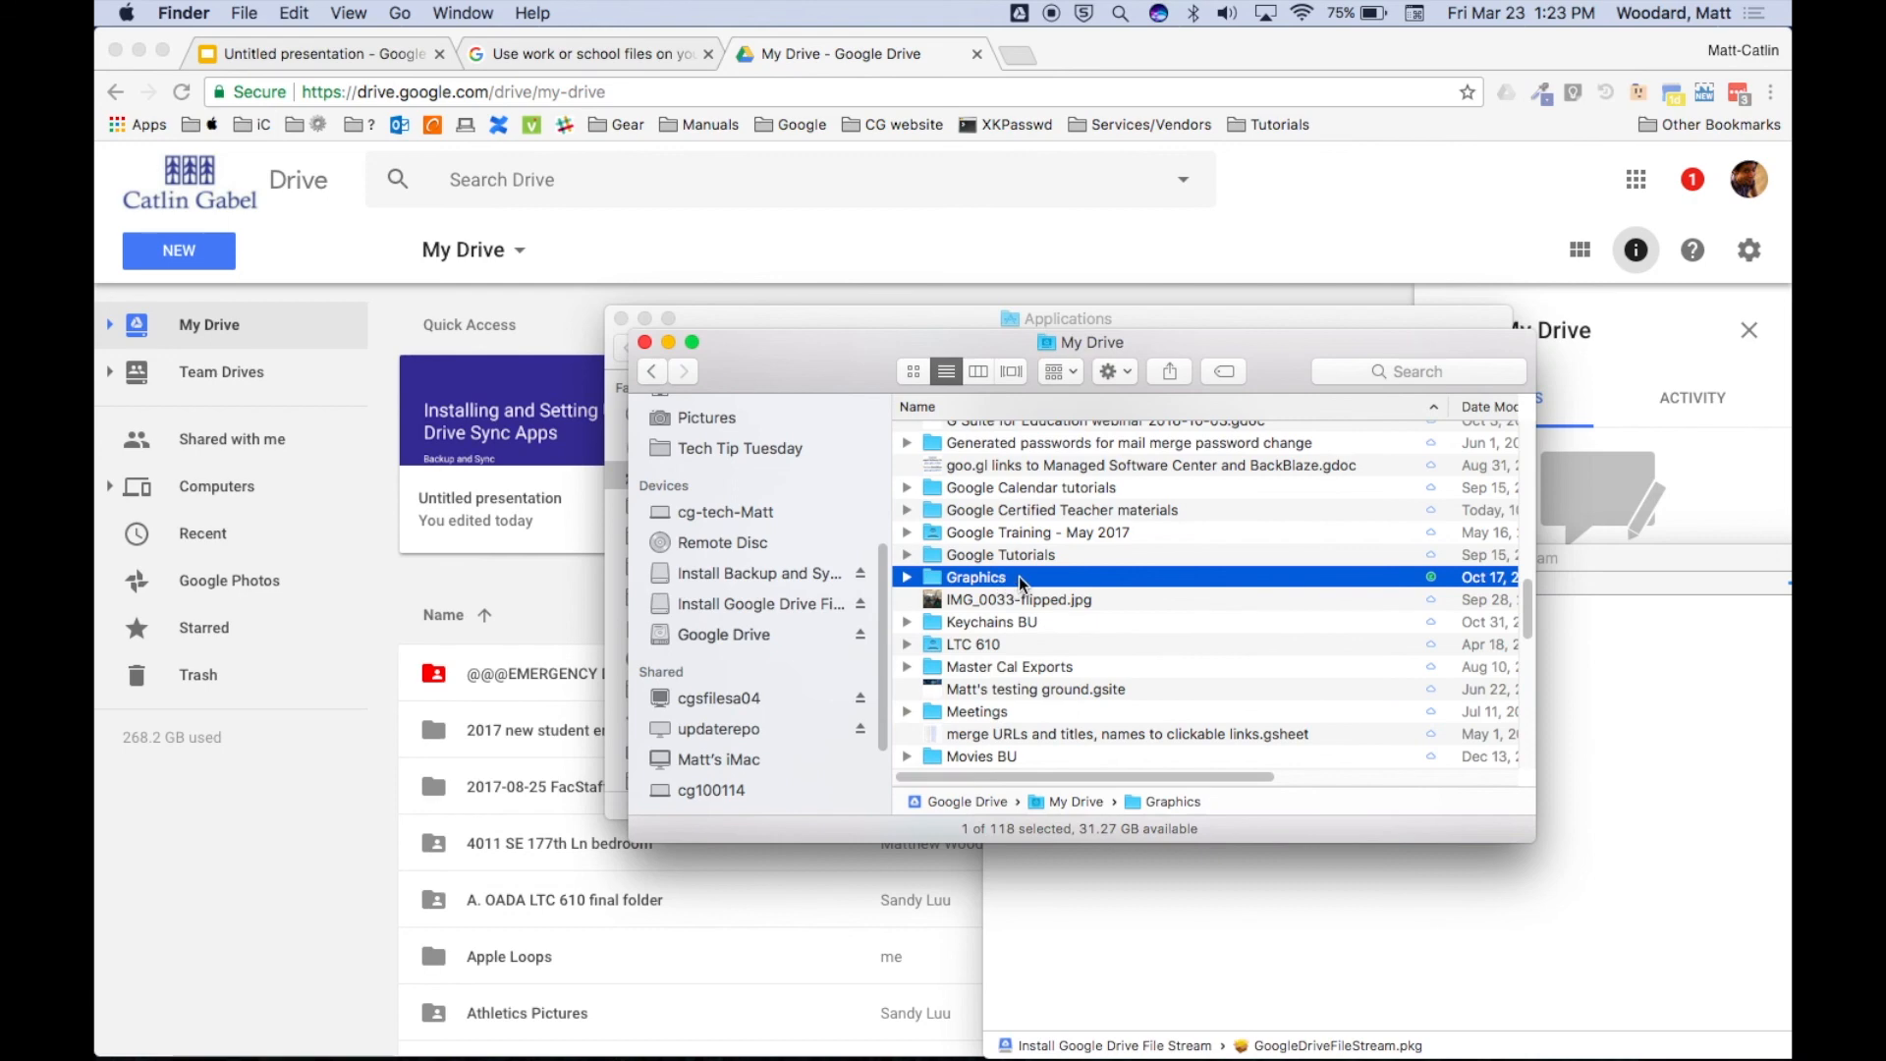
{"action": "left_click", "coordinate": [1302, 15]}
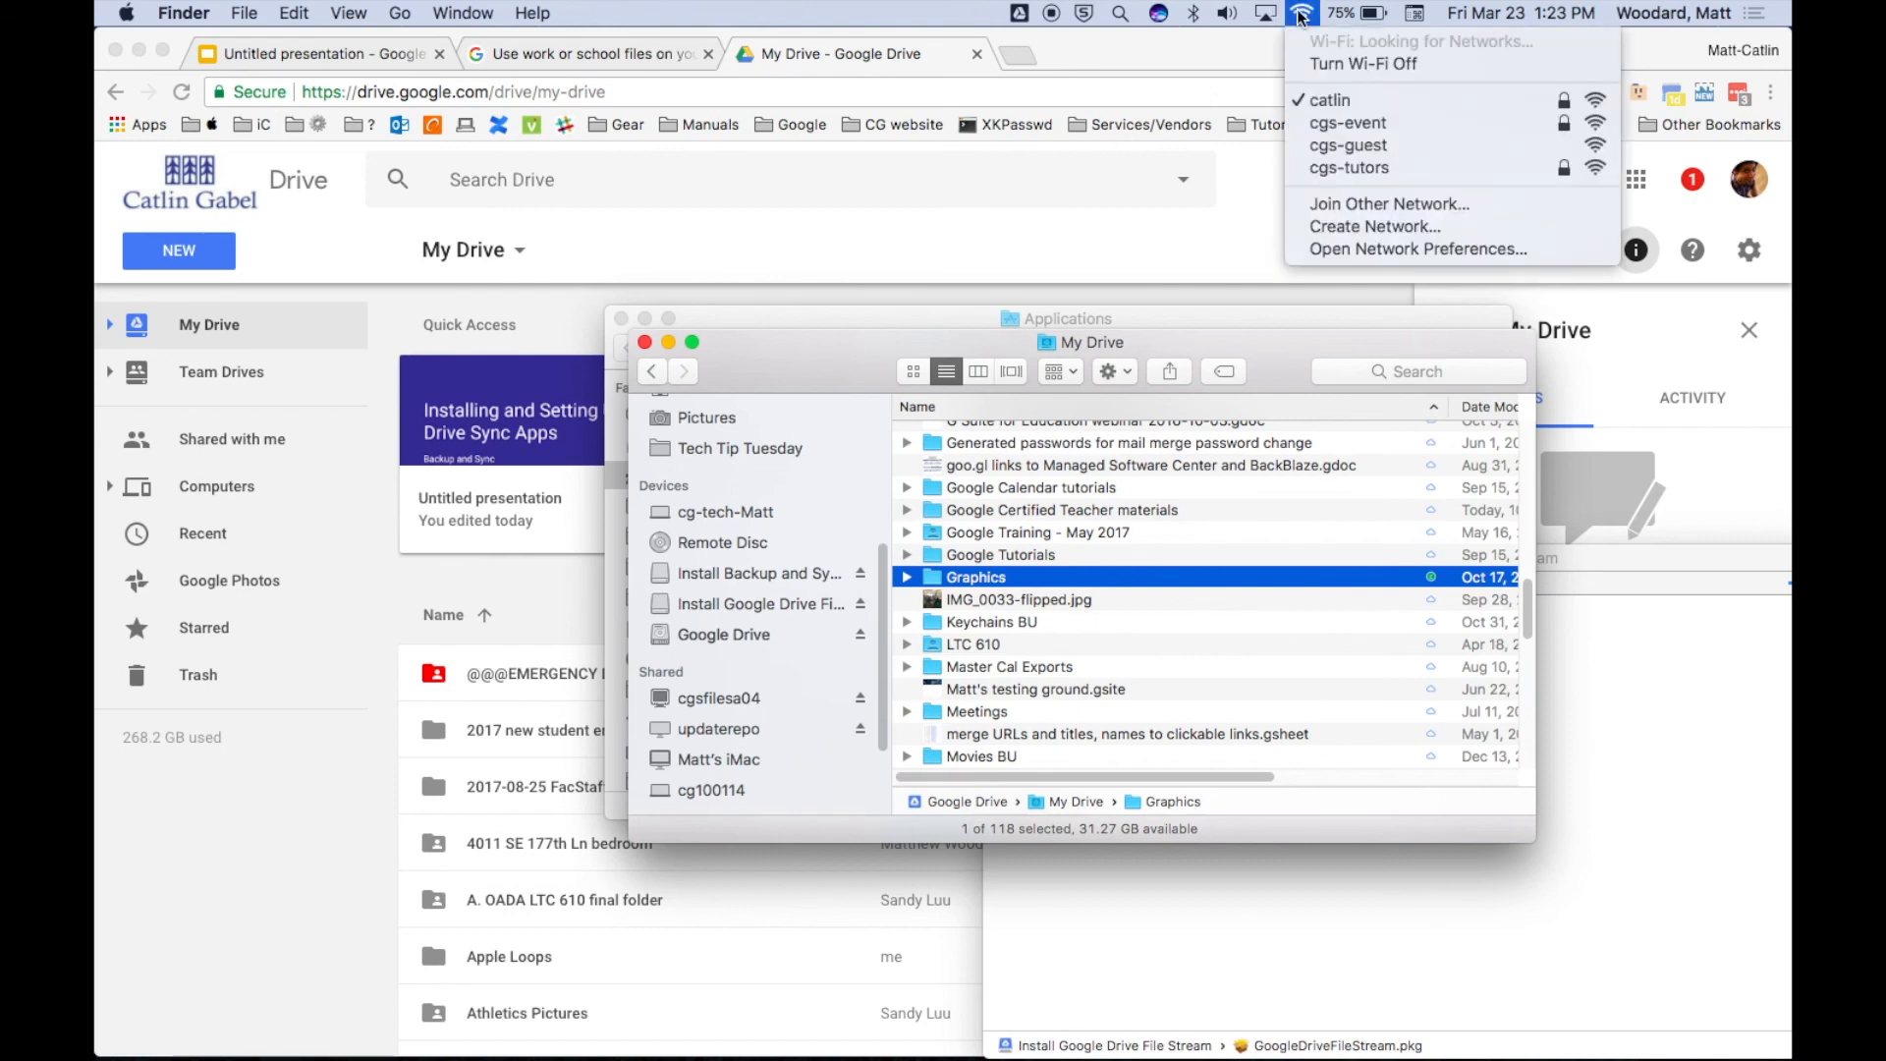
Turn Wi-Fi off, open Graphics offline, and Quick Look 'Returns sign - Google Docs.pdf'.
{"action": "left_click", "coordinate": [1311, 65]}
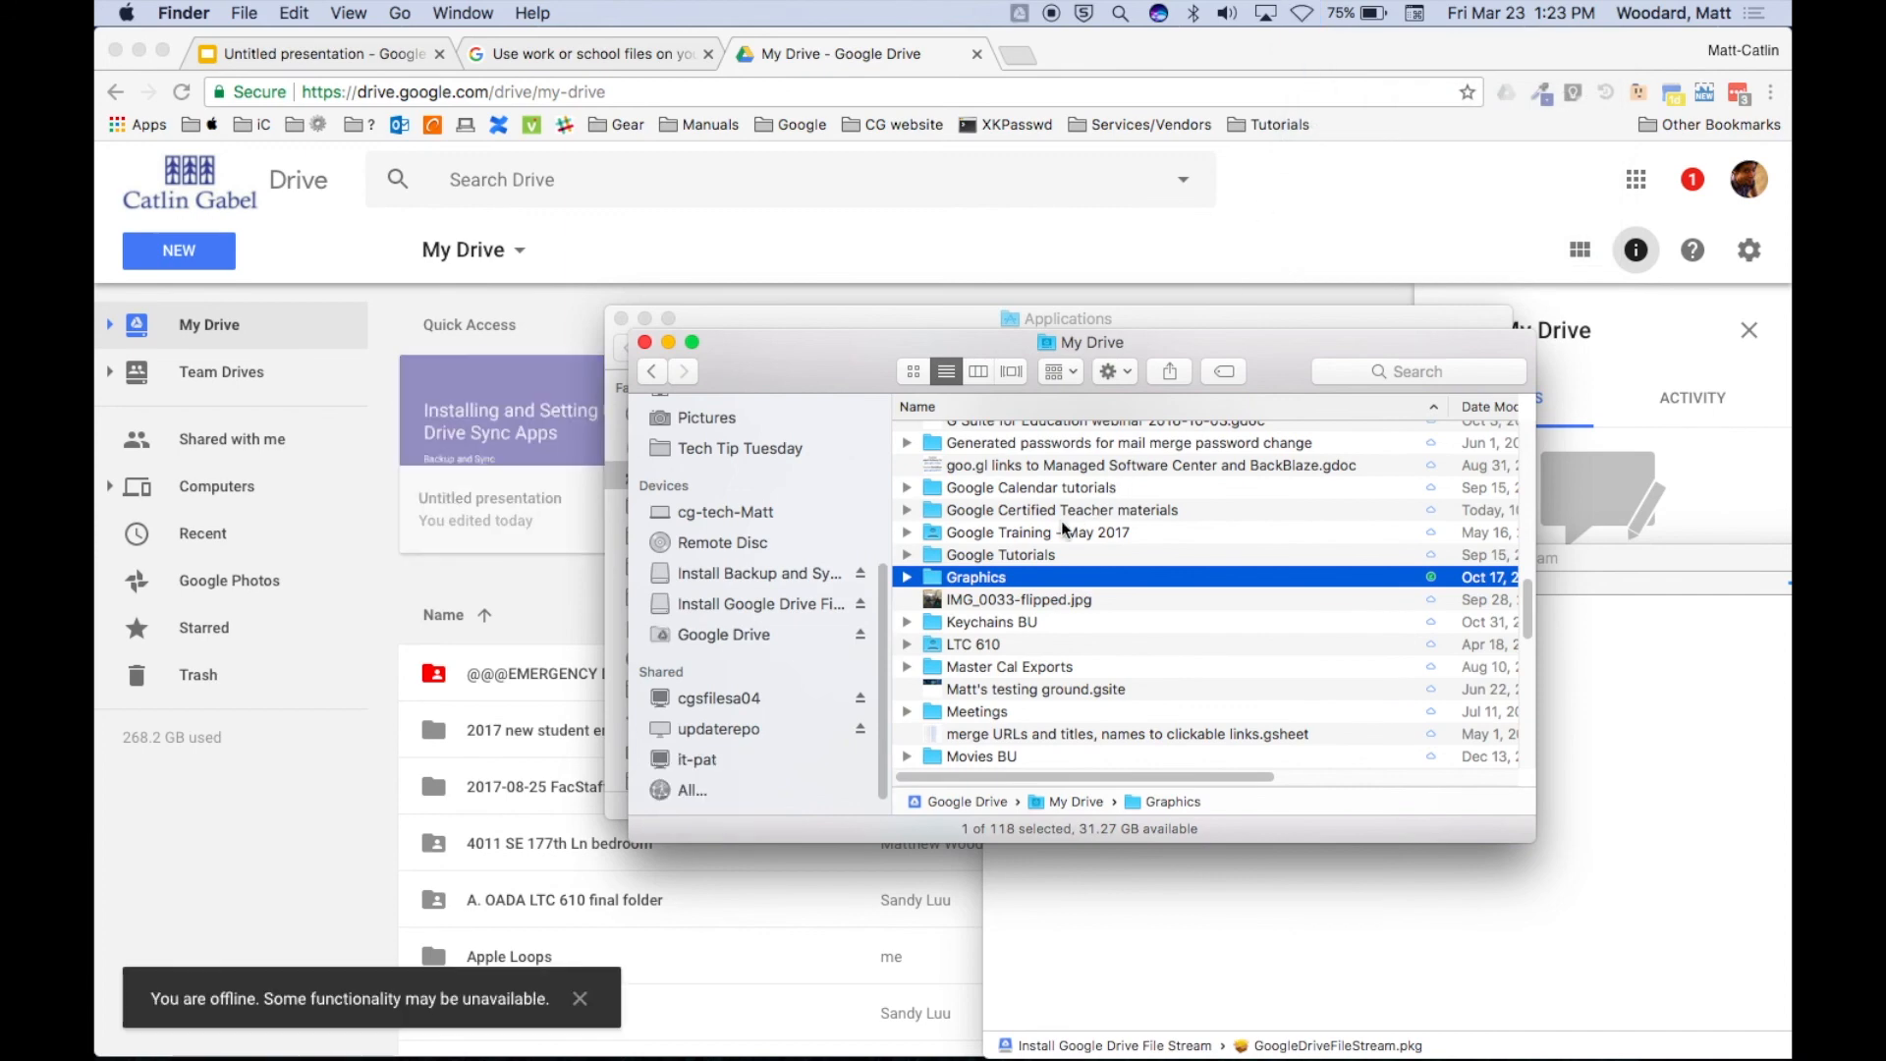
{"action": "double_click", "coordinate": [936, 581]}
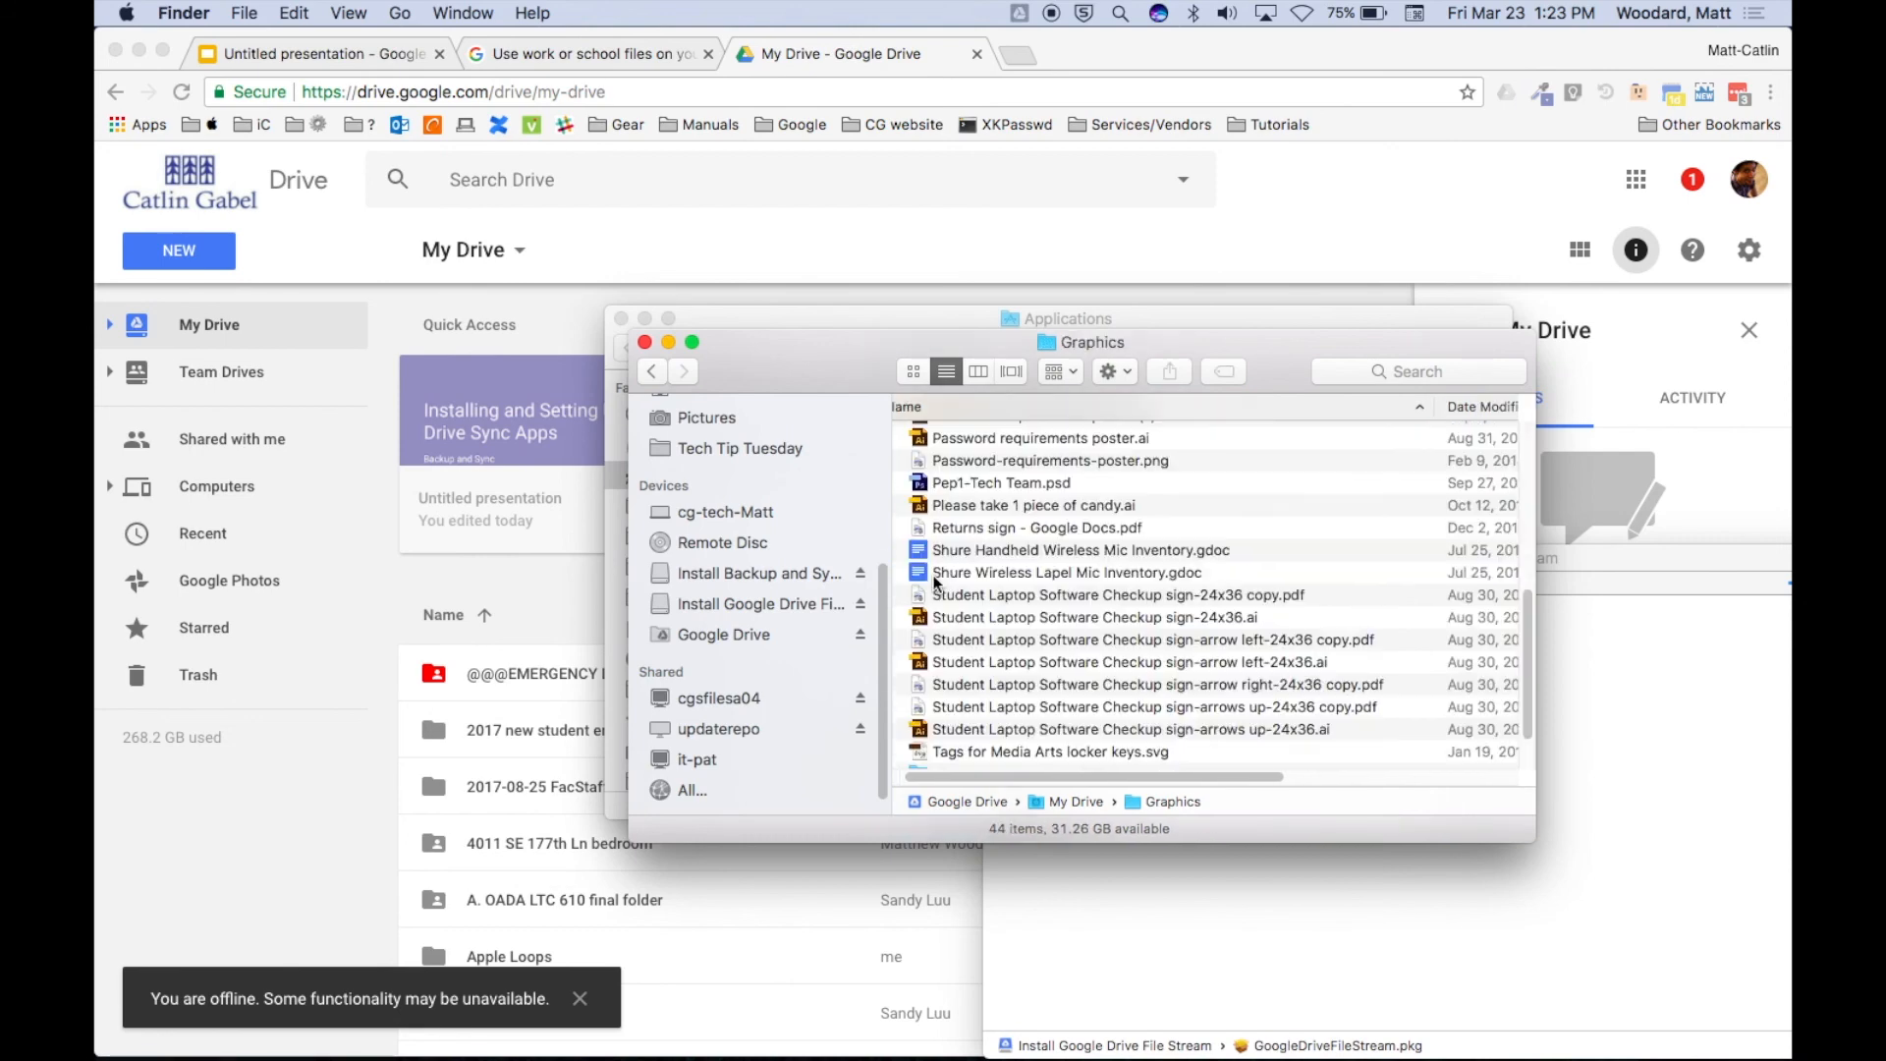
{"action": "left_click", "coordinate": [974, 527]}
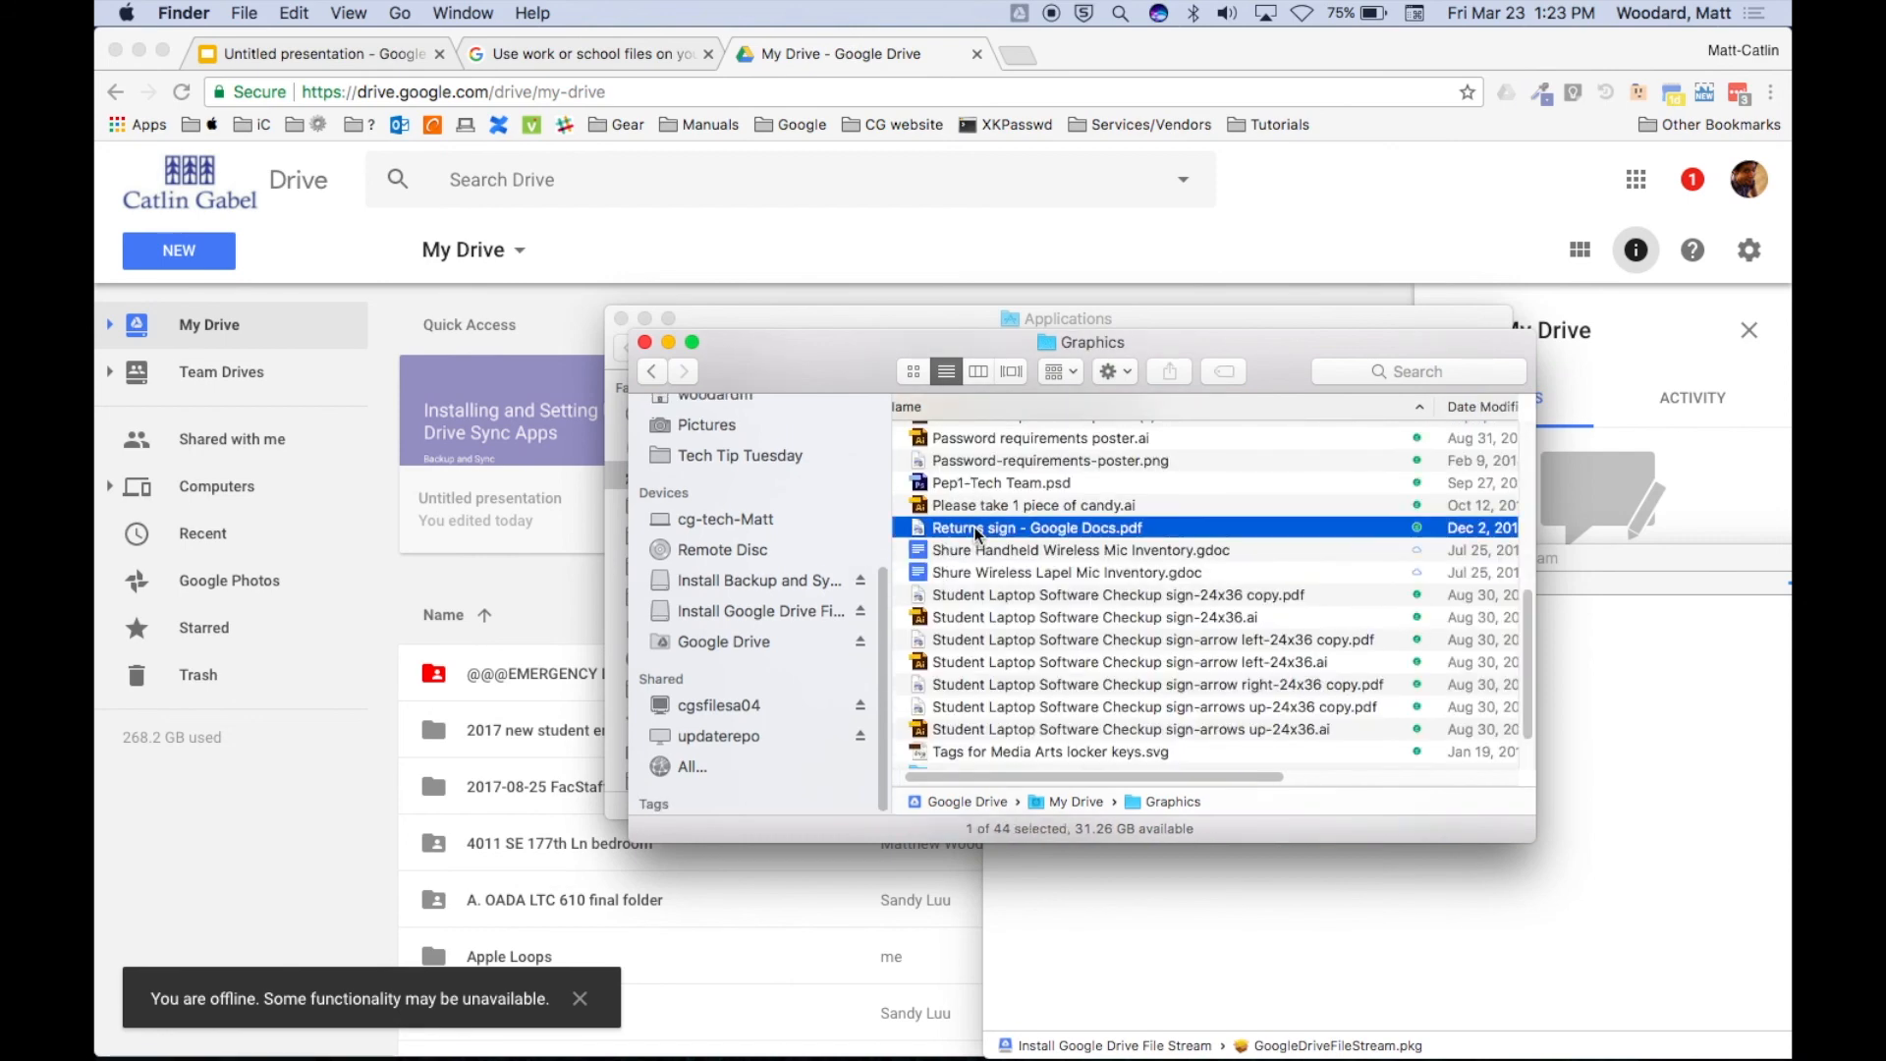
{"action": "key", "text": "space"}
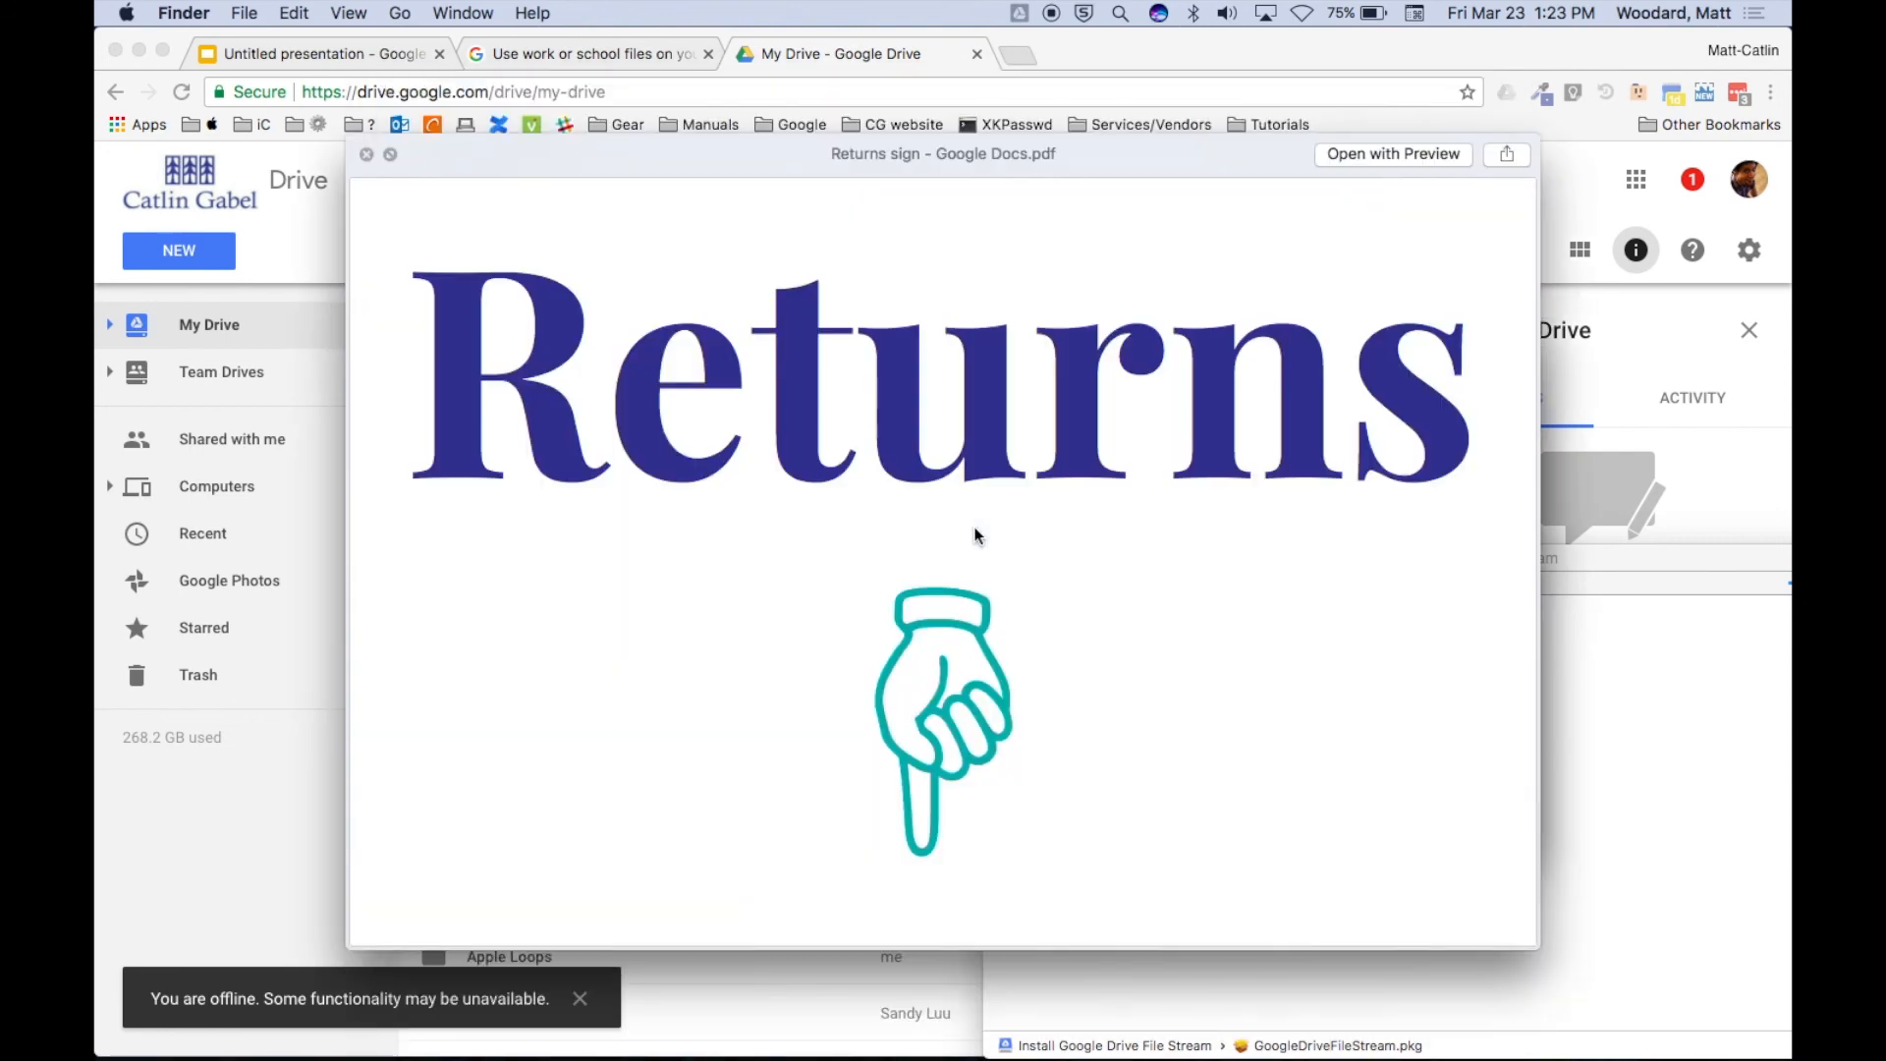
{"action": "key", "text": "space"}
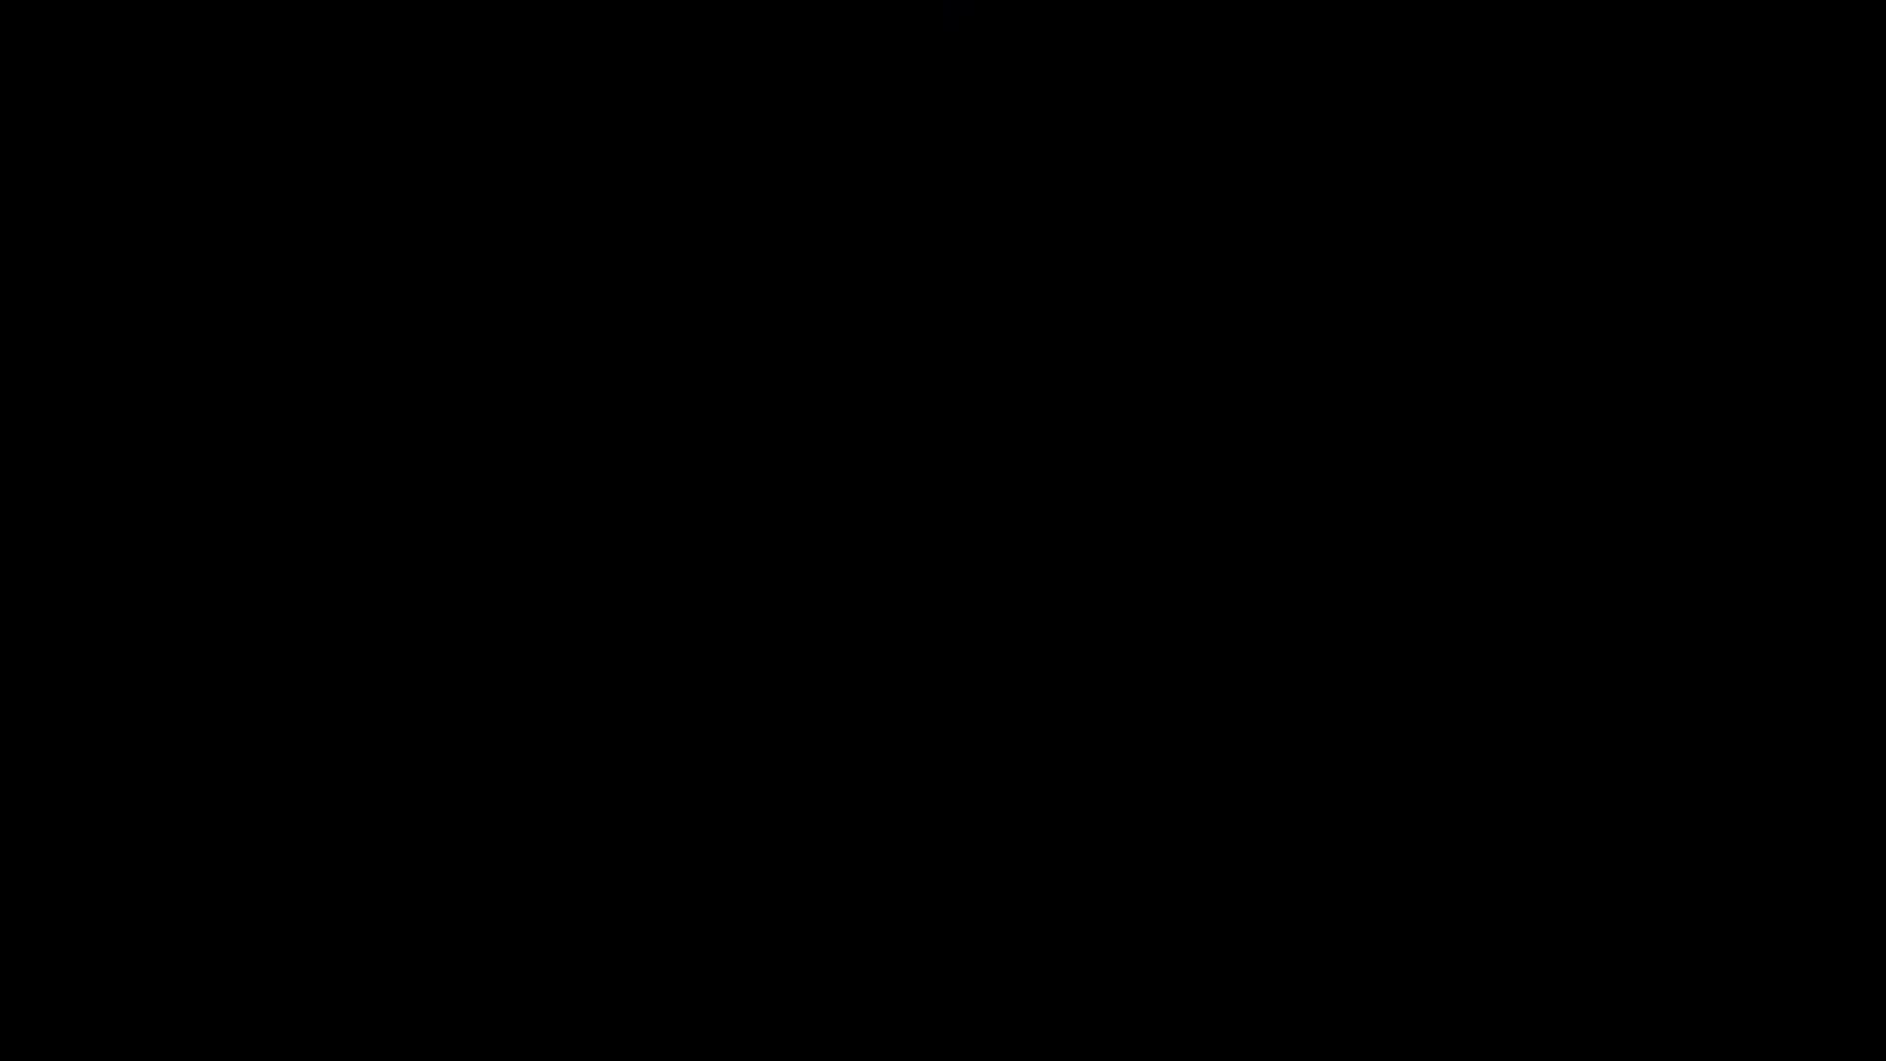